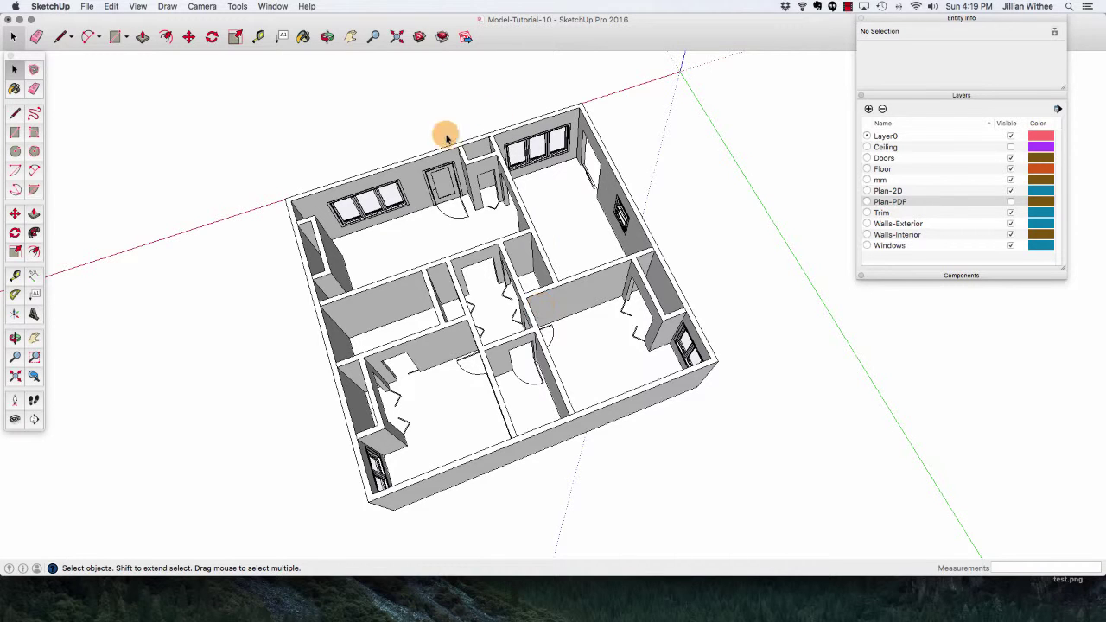
# Examine the front entry door and the untrimmed interior door openings around the hallway.
pyautogui.scroll(3, 434, 146)
pyautogui.scroll(5, 445, 160)
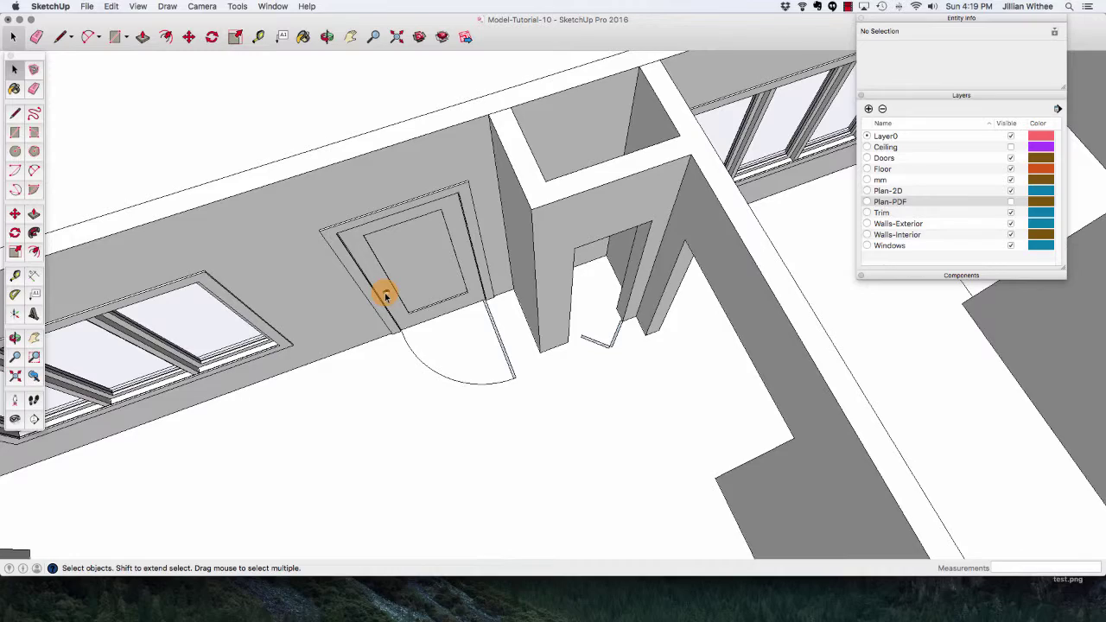
pyautogui.scroll(-3, 417, 155)
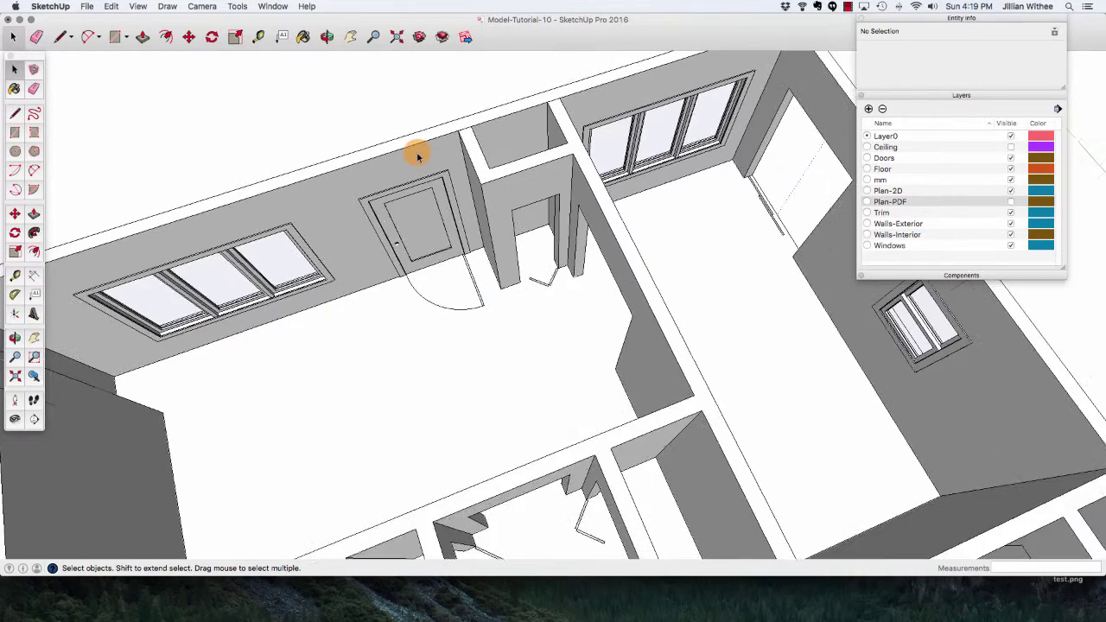
pyautogui.scroll(-5, 417, 155)
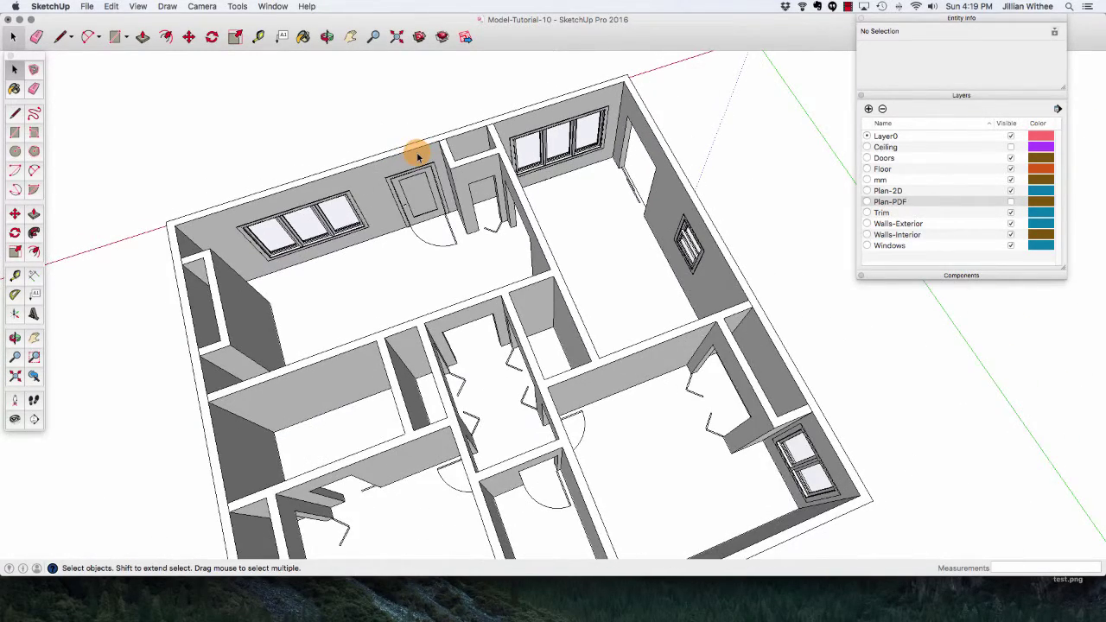
pyautogui.click(327, 37)
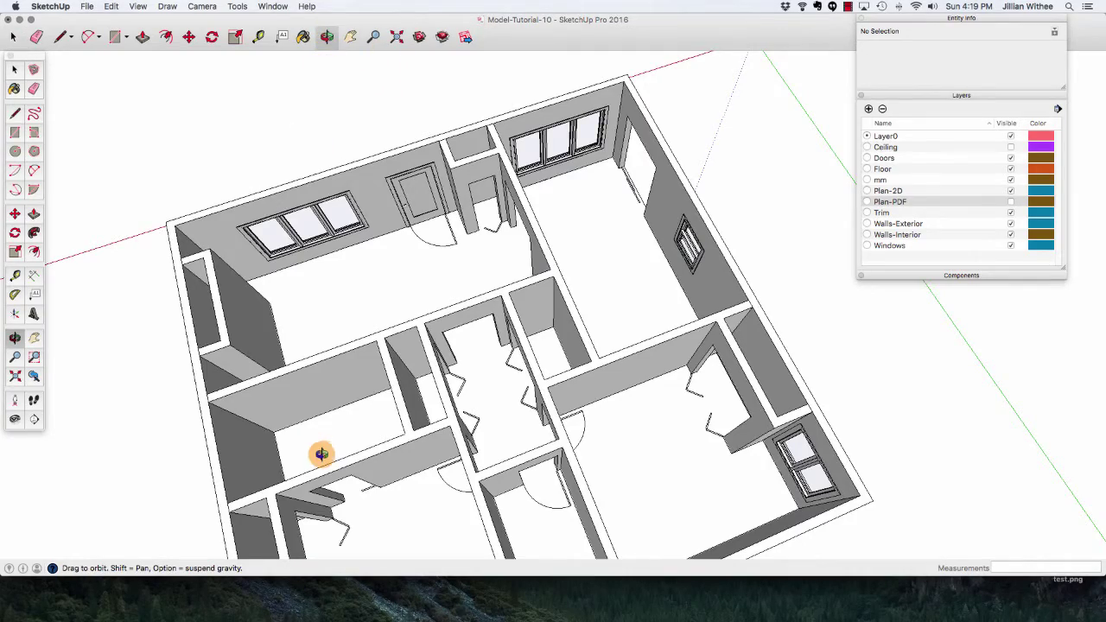
pyautogui.moveTo(318, 453)
pyautogui.mouseDown()
pyautogui.moveTo(613, 490)
pyautogui.moveTo(890, 462)
pyautogui.moveTo(600, 334)
pyautogui.moveTo(687, 334)
pyautogui.moveTo(805, 306)
pyautogui.mouseUp()
pyautogui.scroll(6, 699, 182)
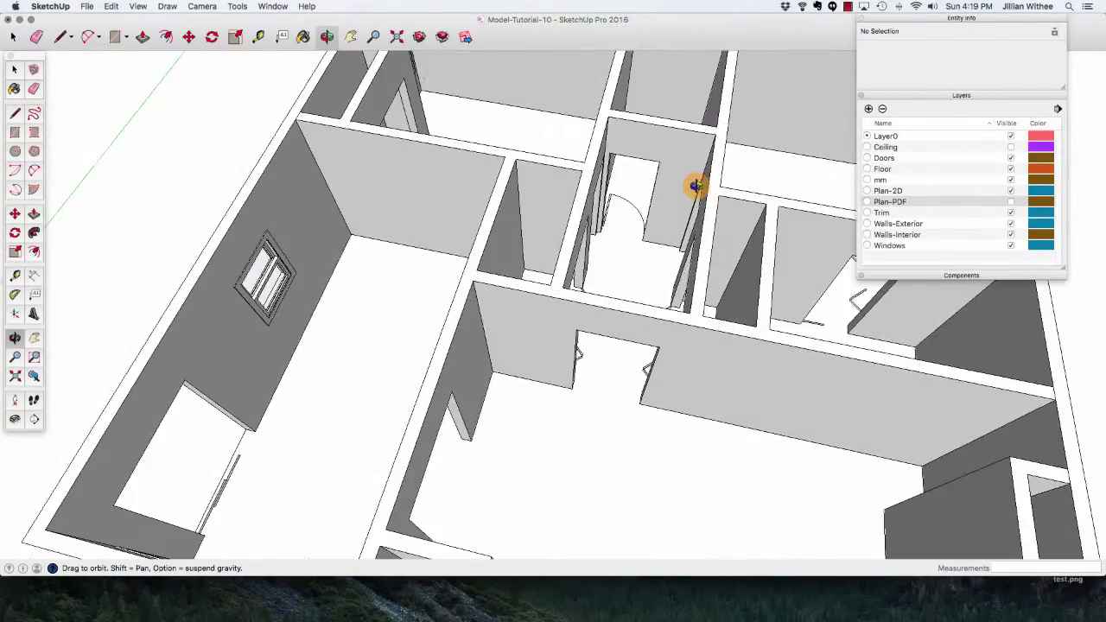
pyautogui.scroll(2, 662, 154)
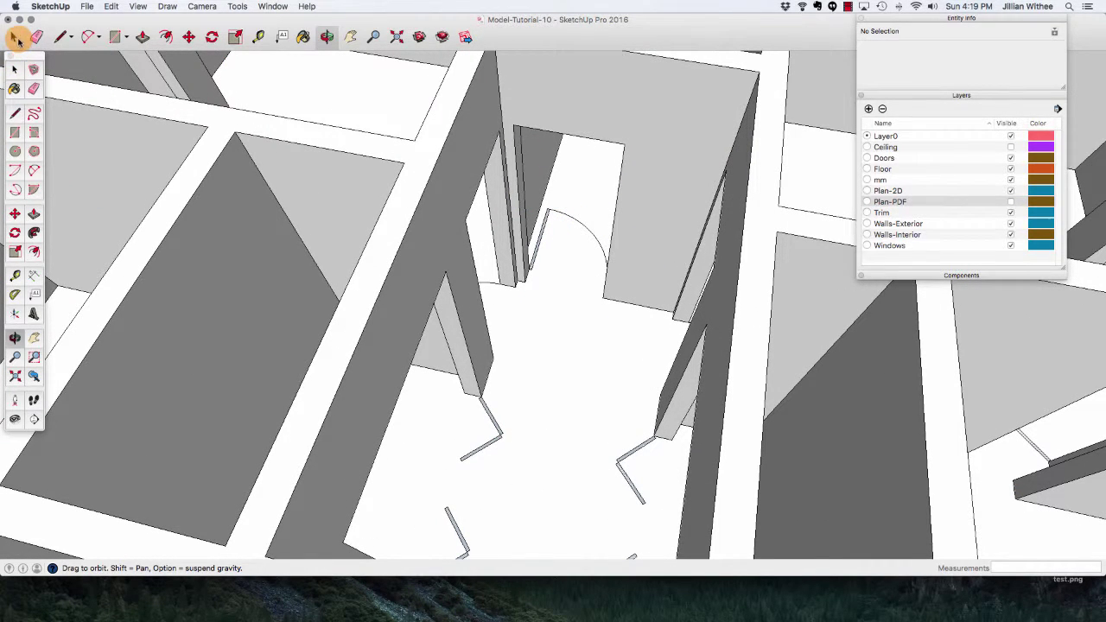
# Open the interior walls group for editing and check the individual wall faces around the hallway-end door openings.
pyautogui.click(16, 38)
pyautogui.scroll(-2, 354, 405)
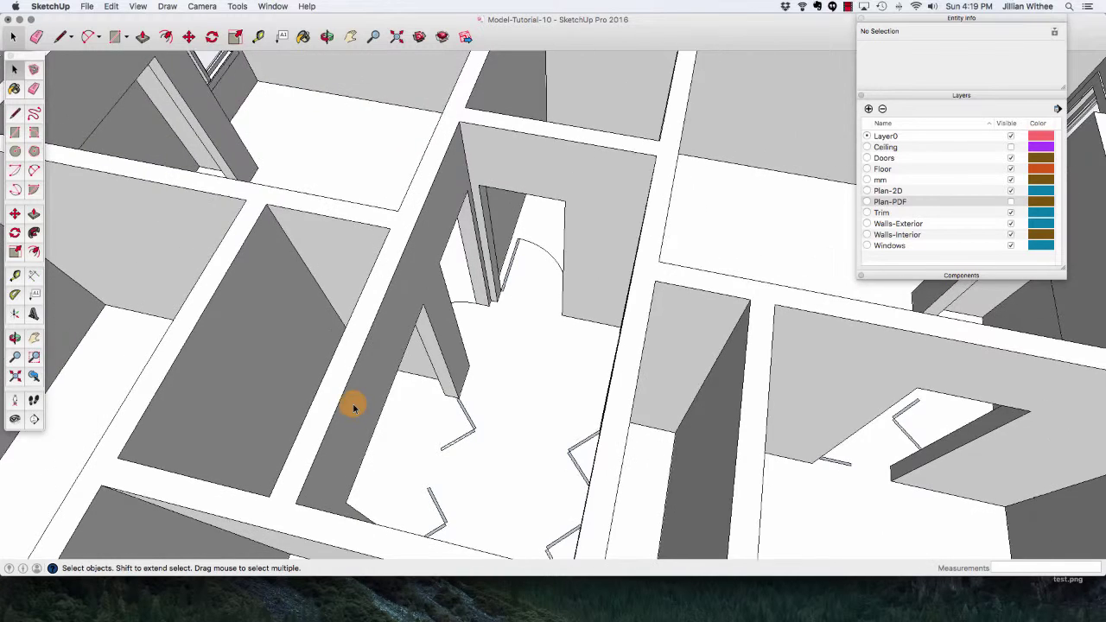
pyautogui.scroll(2, 513, 149)
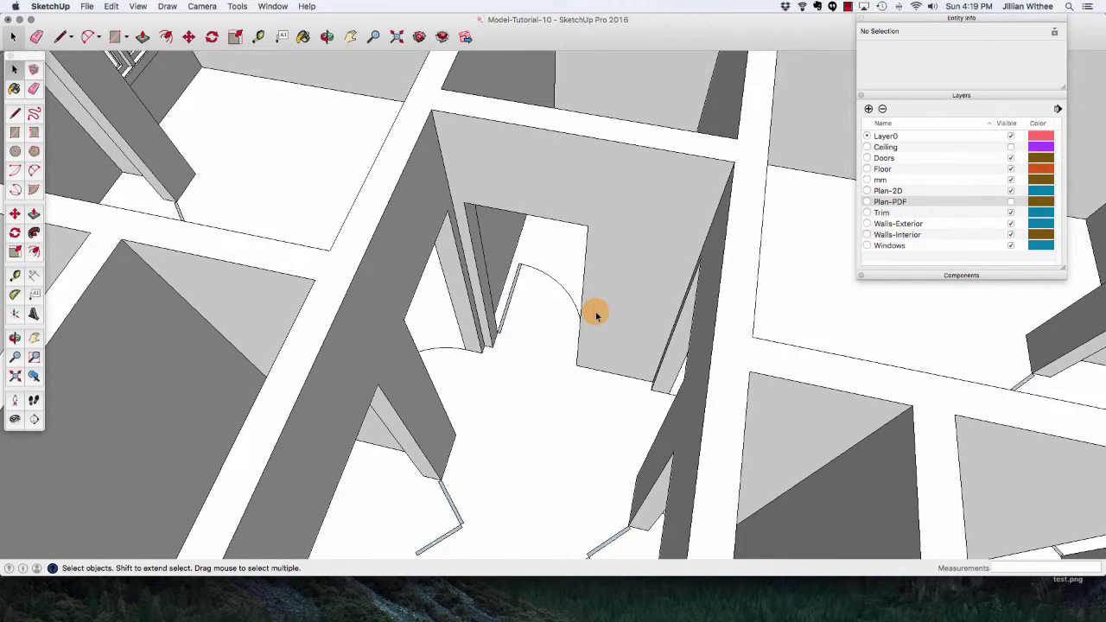
pyautogui.click(554, 150)
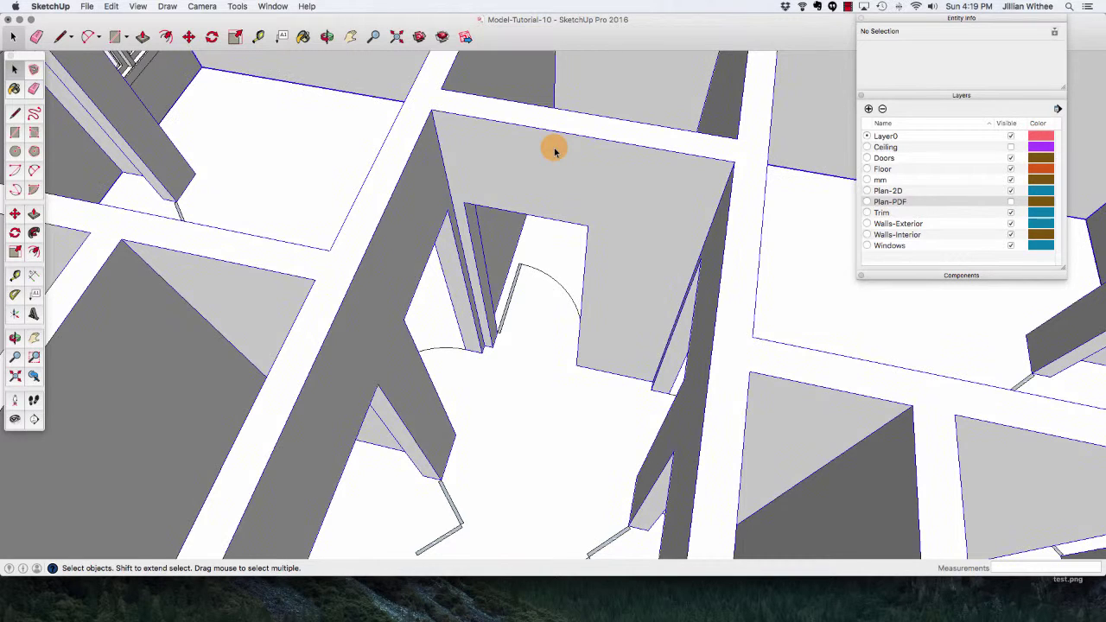
pyautogui.doubleClick(554, 151)
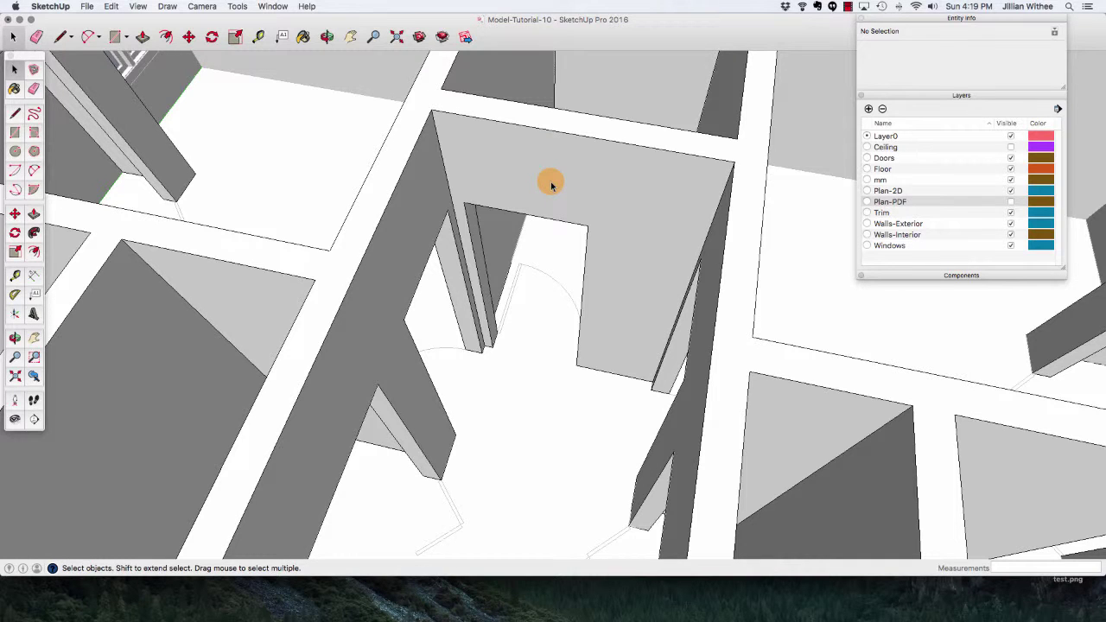
pyautogui.click(551, 185)
pyautogui.click(423, 200)
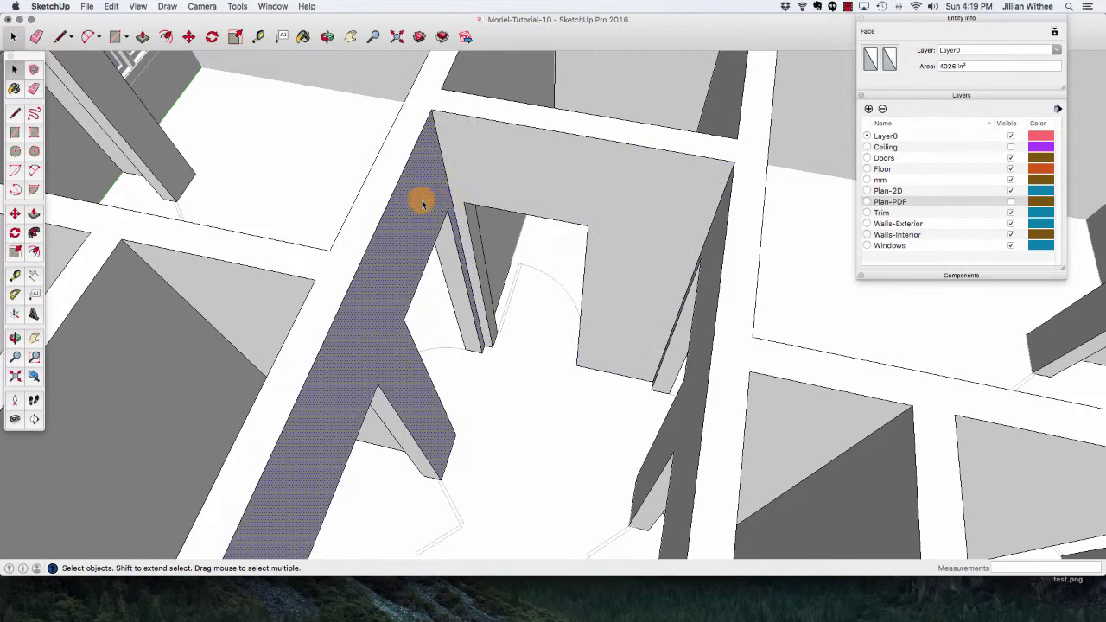
pyautogui.click(639, 223)
pyautogui.click(717, 262)
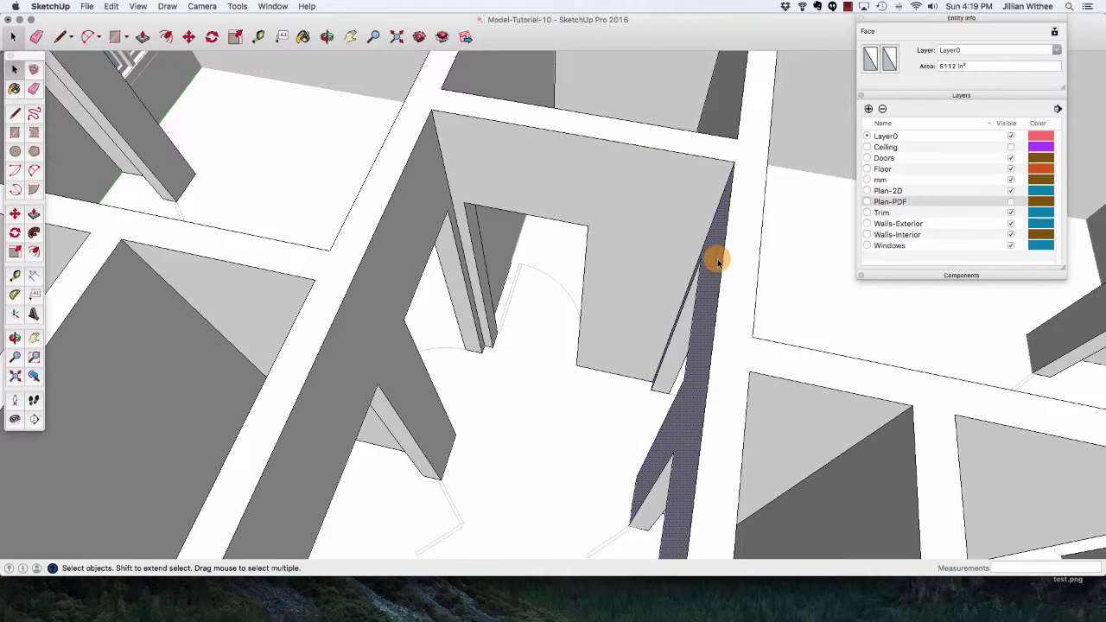
# Push the hinge-side jamb face of the hallway's end-wall door opening back 1" to widen the opening.
pyautogui.click(139, 39)
pyautogui.press('space')
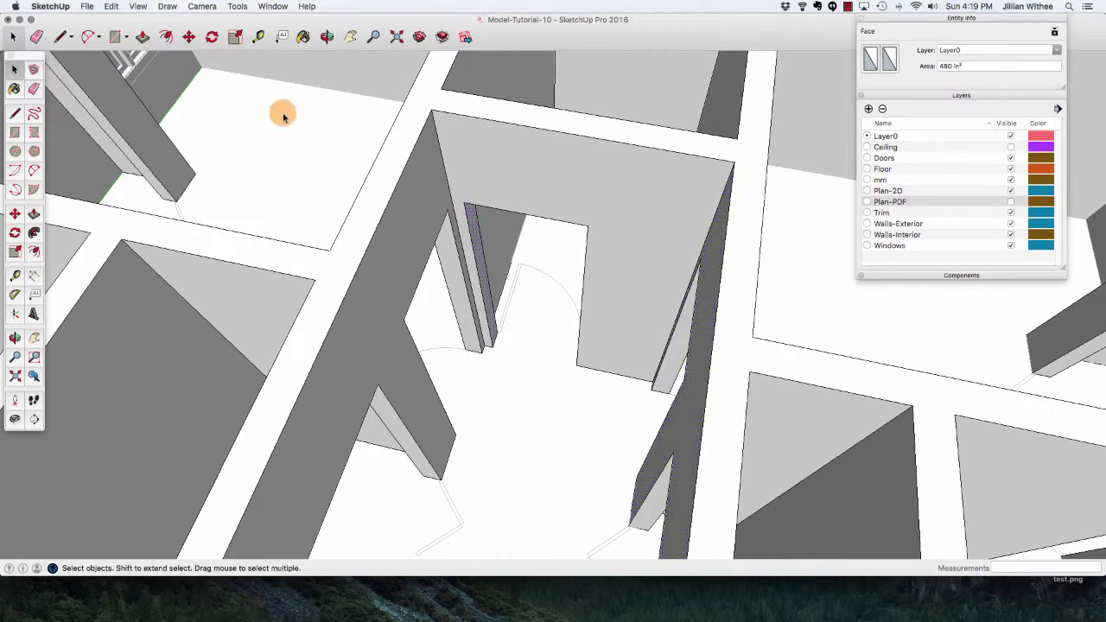
pyautogui.click(143, 36)
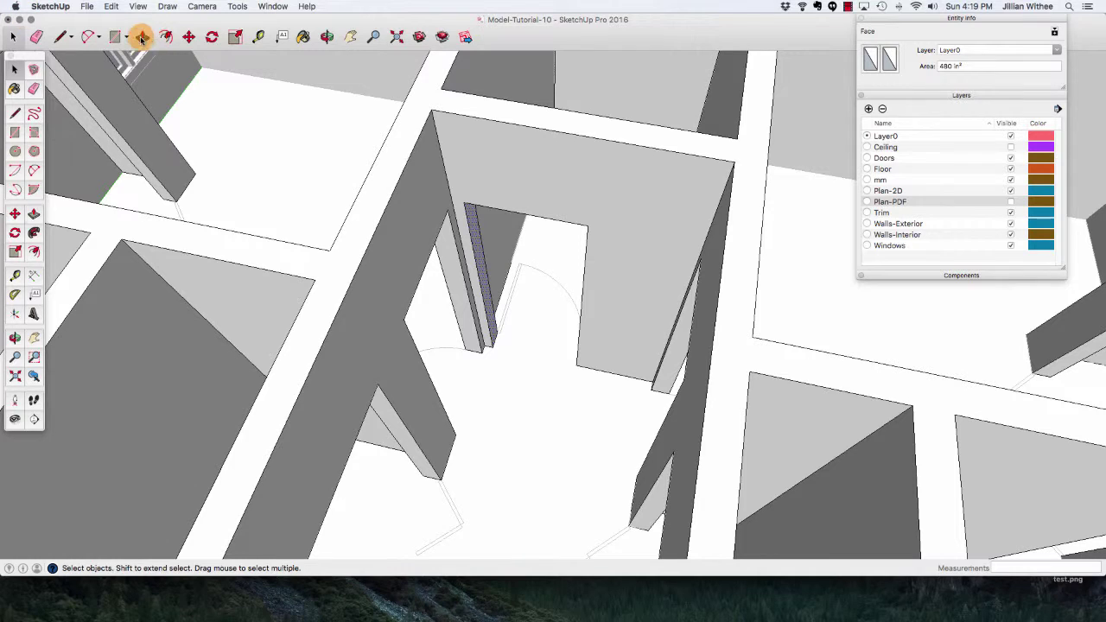
pyautogui.click(474, 247)
pyautogui.write('1')
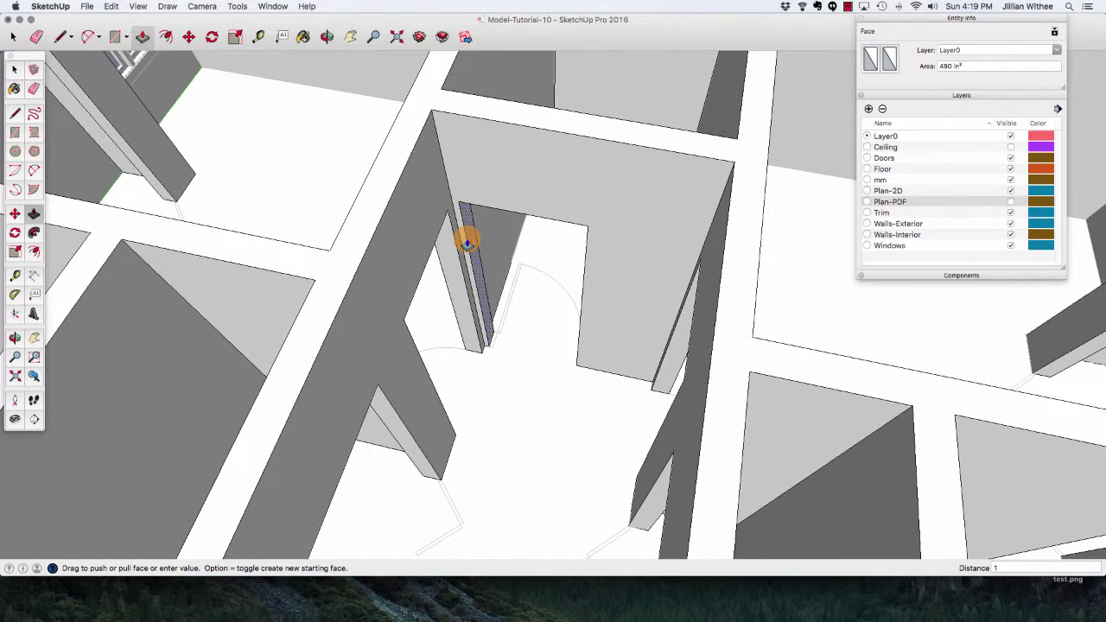
pyautogui.write('"')
pyautogui.press('Return')
pyautogui.press('space')
# Push the jamb face nearest the end wall back 1" in the hallway's left side-wall door opening.
pyautogui.click(449, 261)
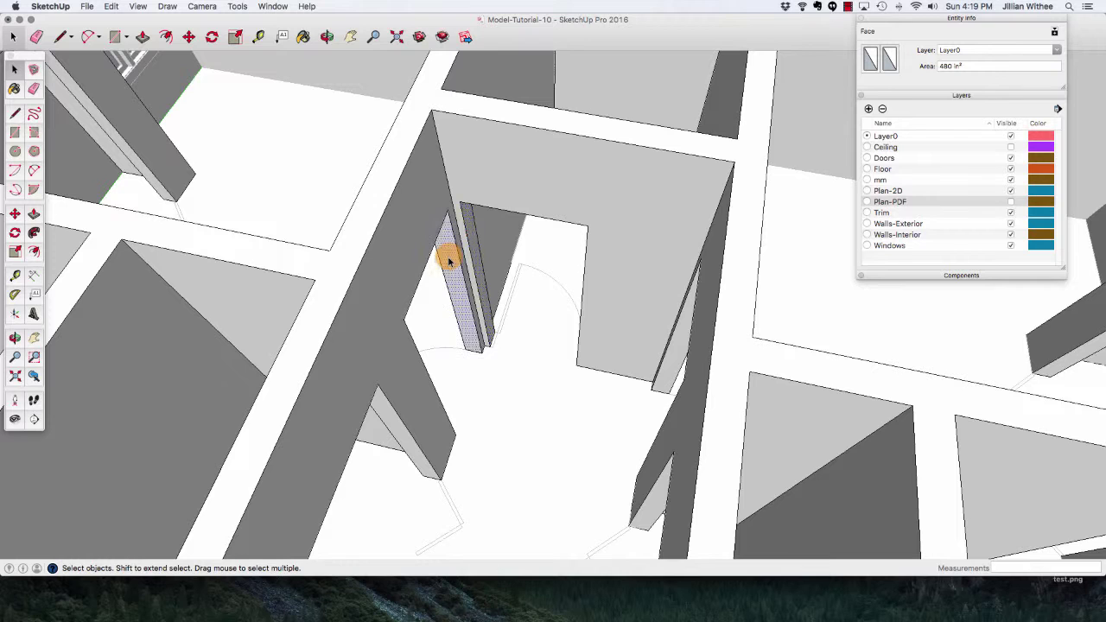
pyautogui.press('p')
pyautogui.click(450, 260)
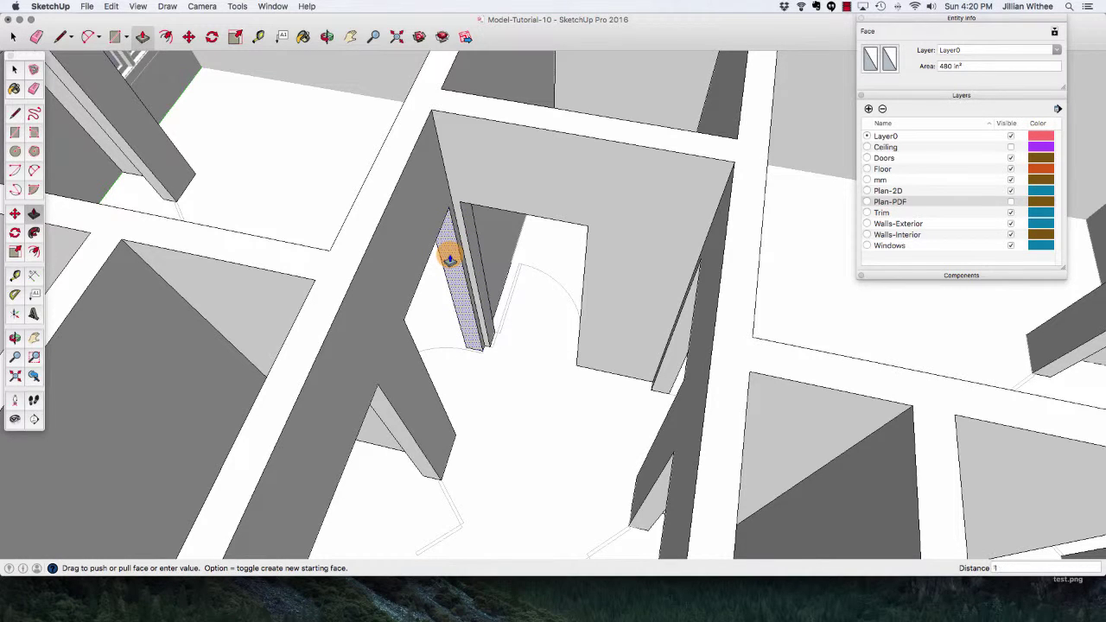
pyautogui.press('space')
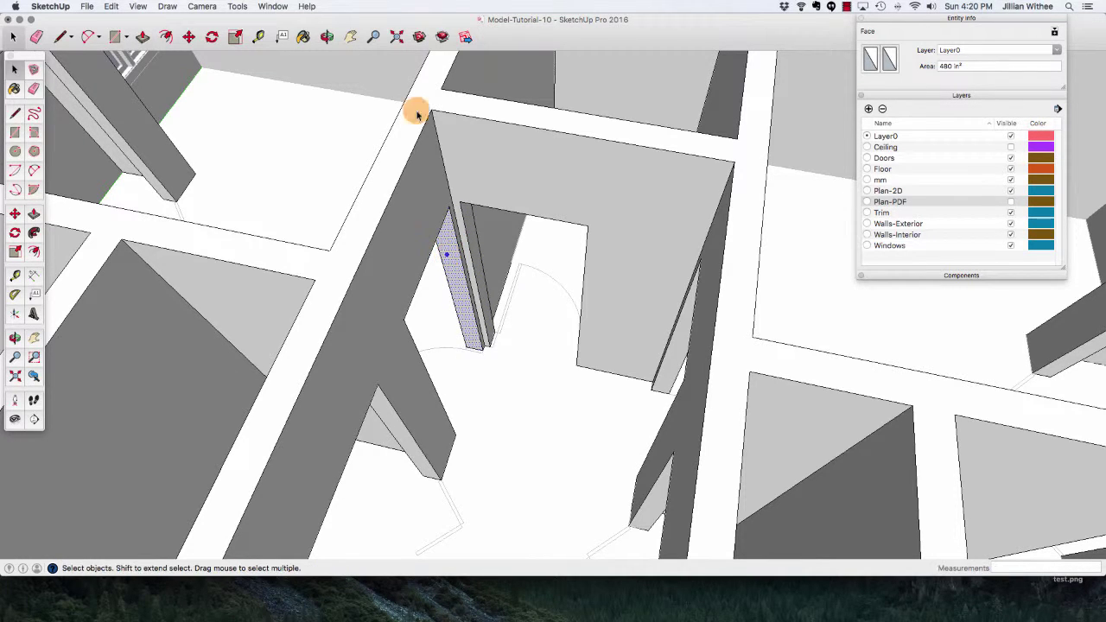
# Push the latch-side jamb face of the hallway's end-wall door opening back 1".
pyautogui.click(325, 37)
pyautogui.moveTo(343, 260); pyautogui.dragTo(563, 259)
pyautogui.press('space')
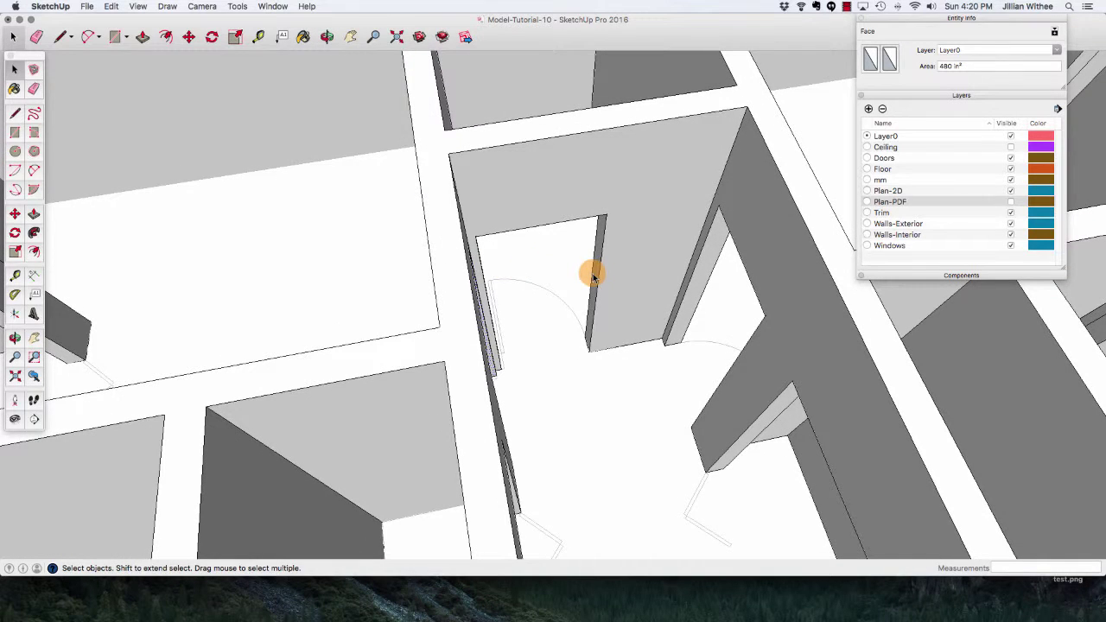
pyautogui.click(593, 275)
pyautogui.click(597, 275)
pyautogui.press('p')
pyautogui.moveTo(597, 276); pyautogui.dragTo(603, 277)
pyautogui.press('Return')
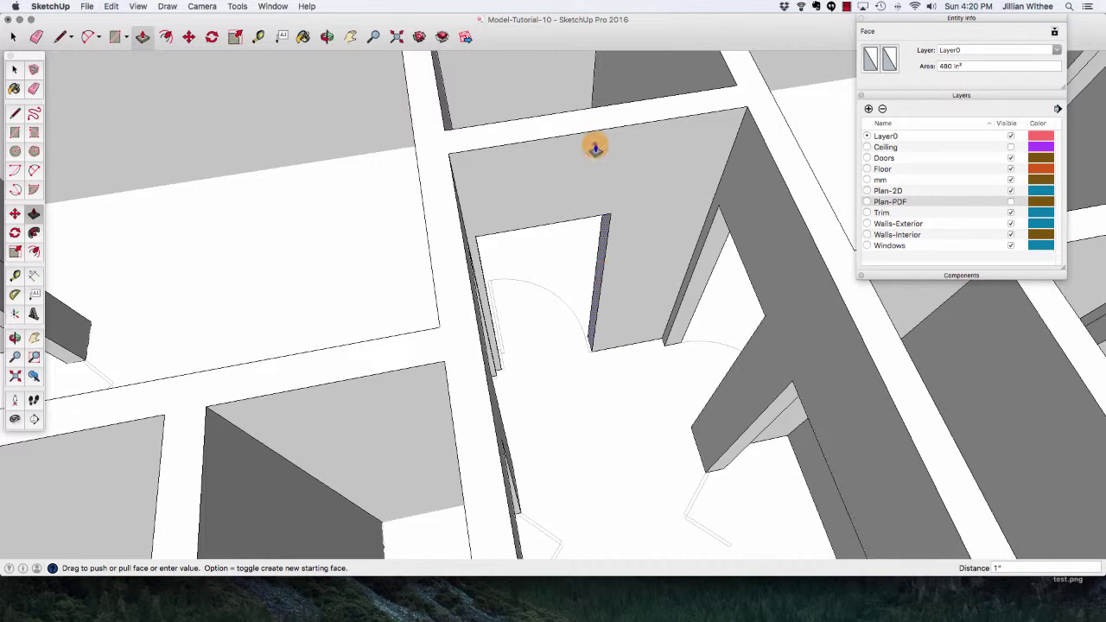
# Push the jamb face nearest the end wall back 1" in the opposite side-wall door opening.
pyautogui.press('space')
pyautogui.click(705, 273)
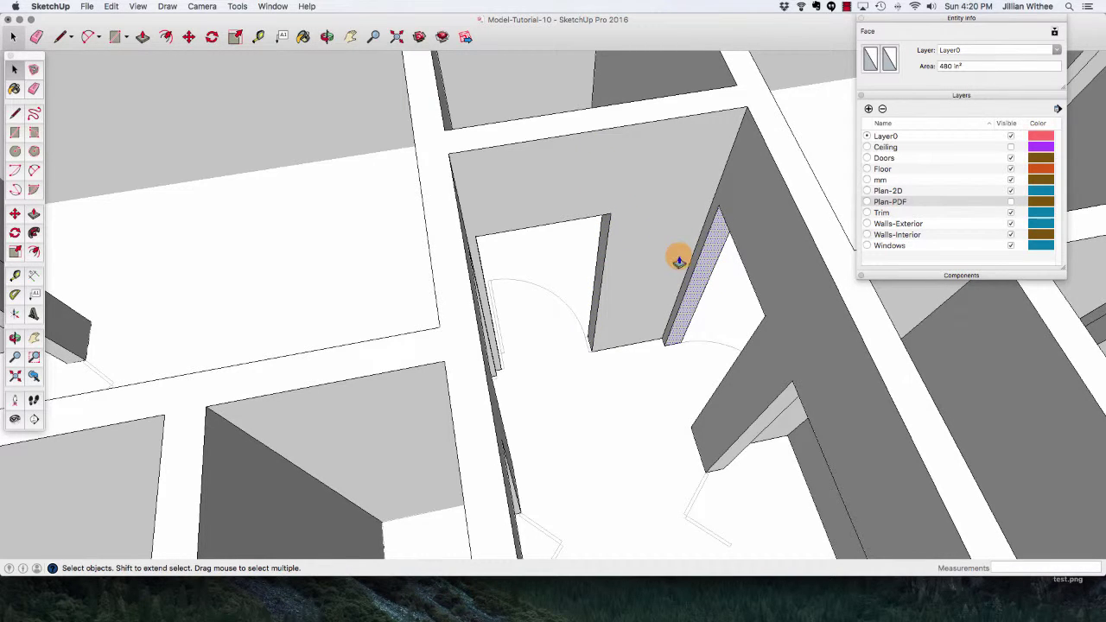
pyautogui.press('p')
pyautogui.moveTo(701, 269); pyautogui.dragTo(700, 268)
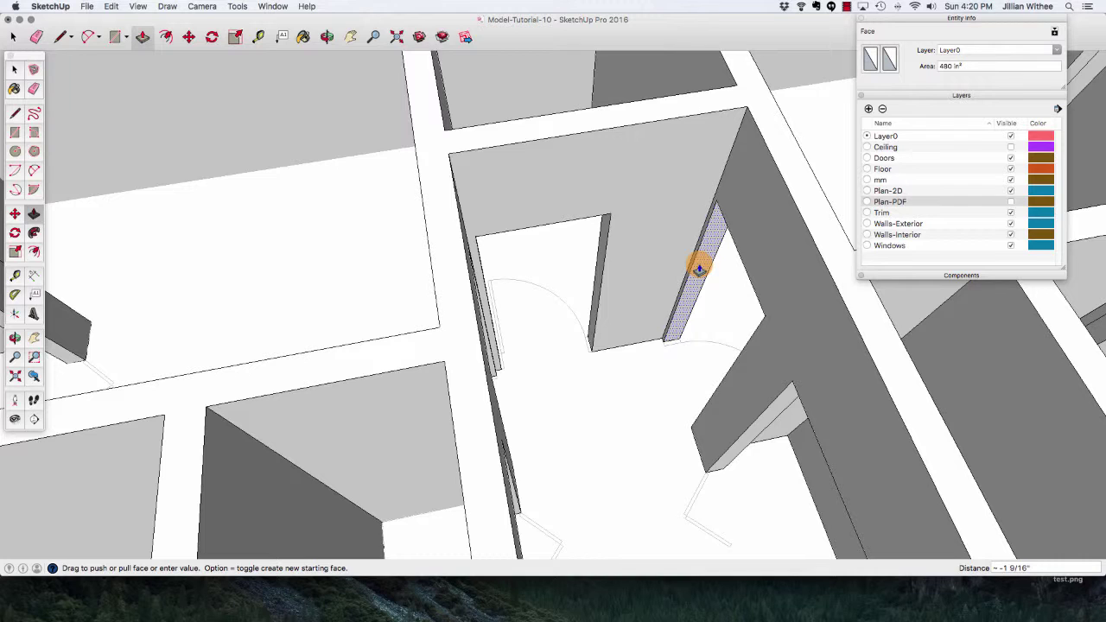
pyautogui.press('Return')
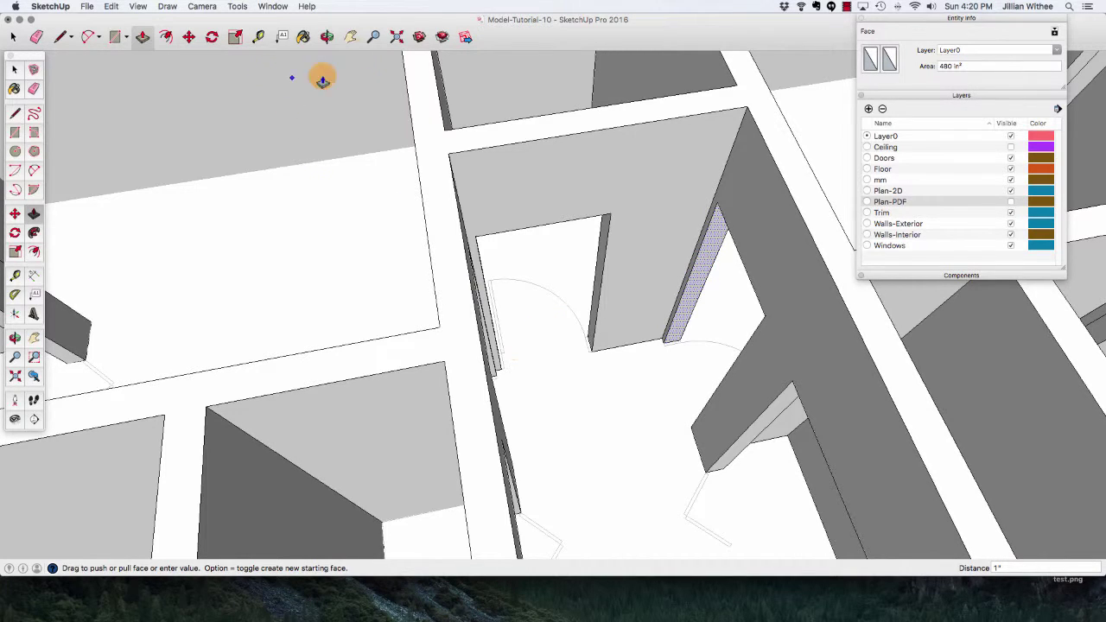
# From the other side of the hallway, push the hinge-side jamb face of the door opening beside the bifold closet back 1".
pyautogui.click(329, 37)
pyautogui.moveTo(311, 270); pyautogui.dragTo(758, 263)
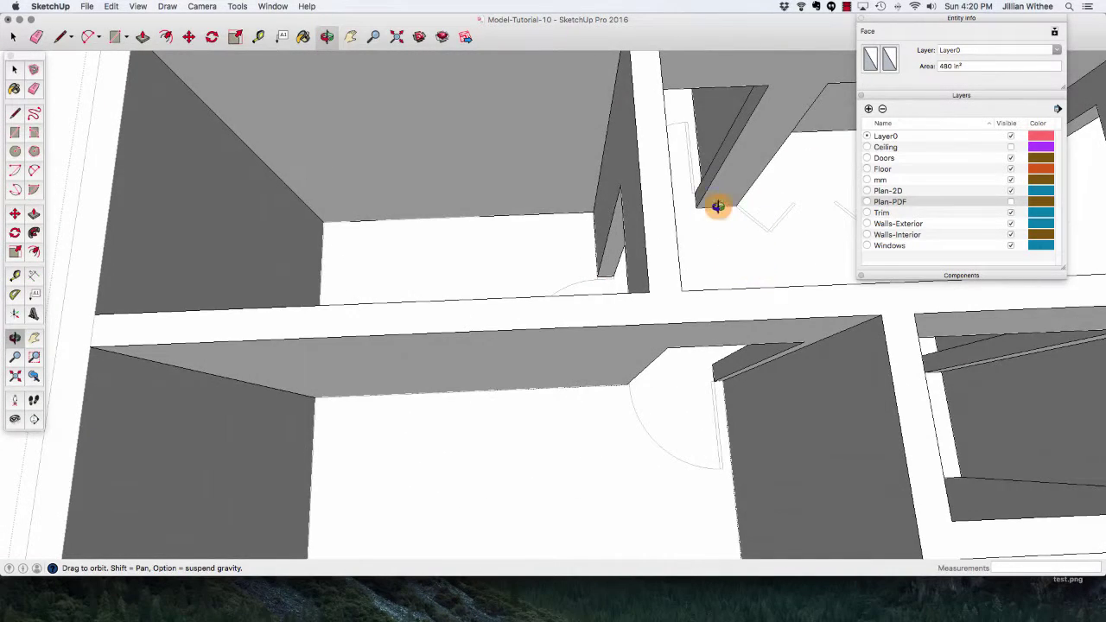
pyautogui.press('space')
pyautogui.press('p')
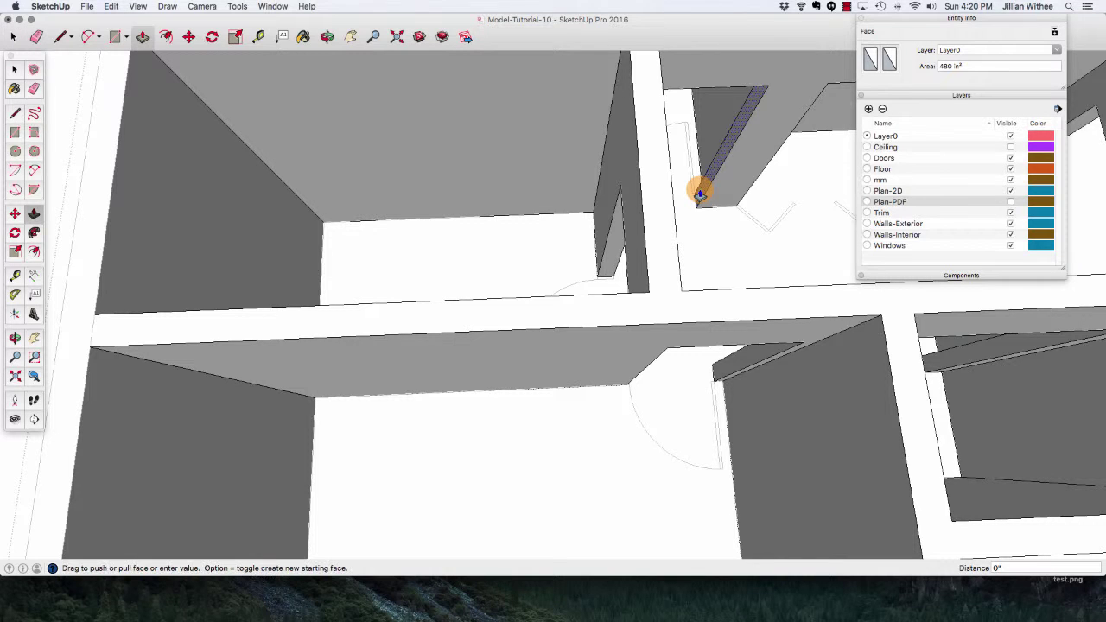
pyautogui.moveTo(700, 194); pyautogui.dragTo(704, 185)
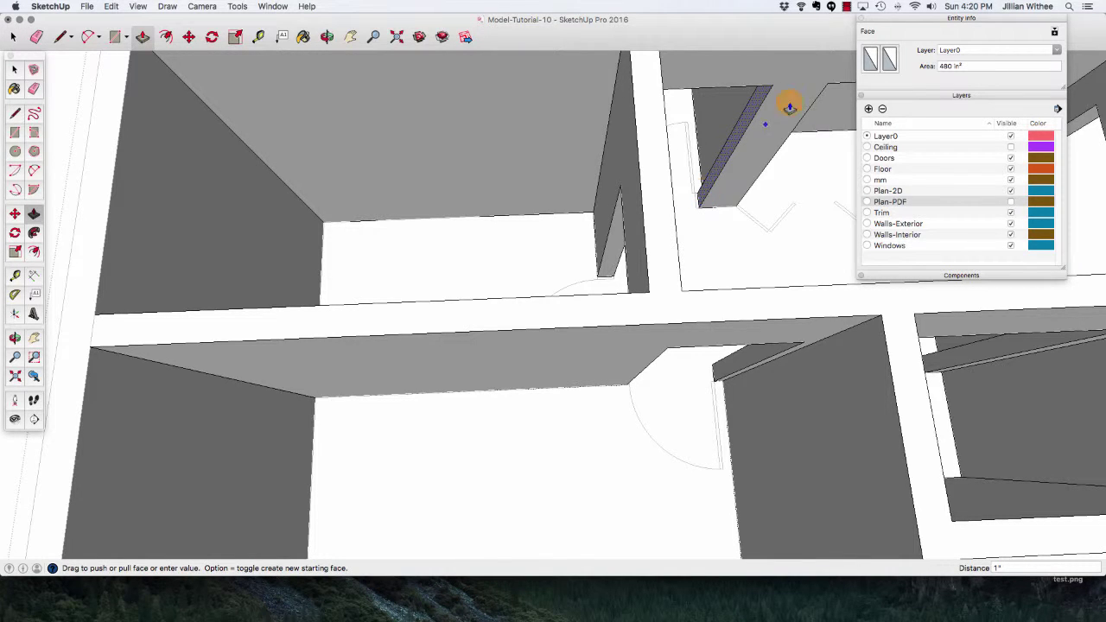
# Push the hinge-side jamb face of the adjoining room's door opening back 1".
pyautogui.press('space')
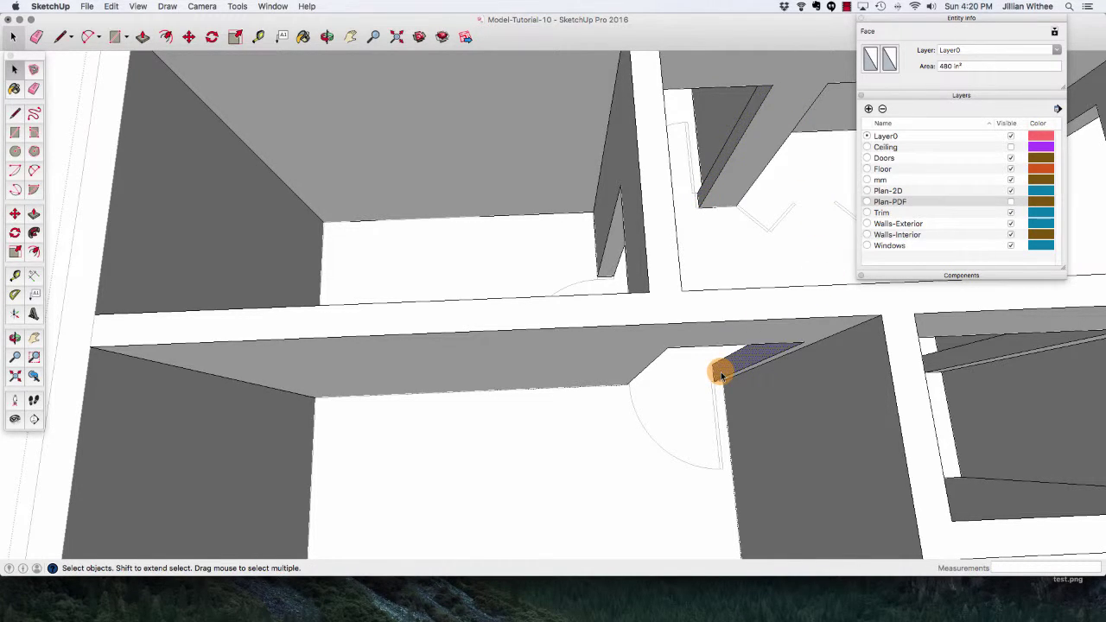
pyautogui.press('p')
pyautogui.moveTo(720, 373); pyautogui.dragTo(726, 371)
# Turn on the X-ray face style to see through the walls around the hallway door openings.
pyautogui.scroll(-3, 537, 267)
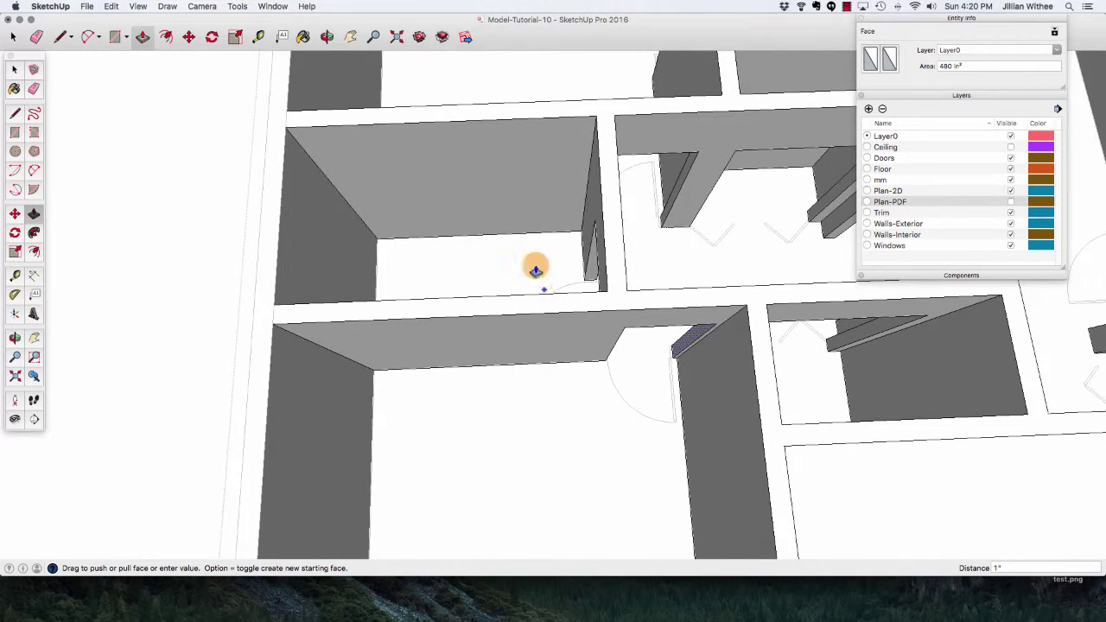
pyautogui.click(328, 36)
pyautogui.moveTo(433, 92); pyautogui.dragTo(710, 323)
pyautogui.scroll(3, 719, 299)
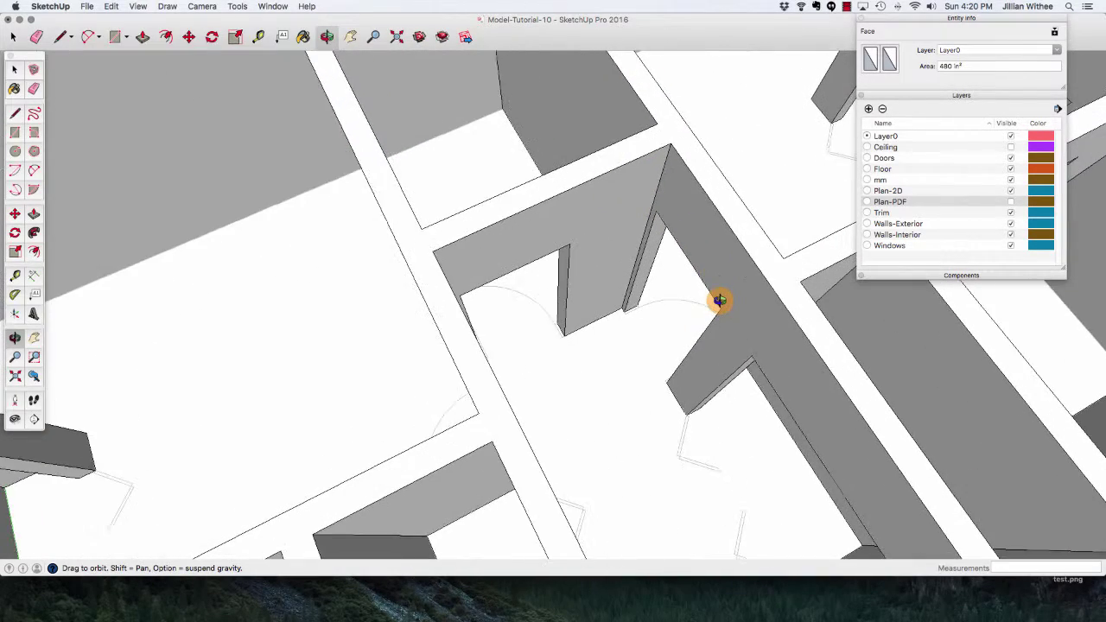
pyautogui.click(138, 6)
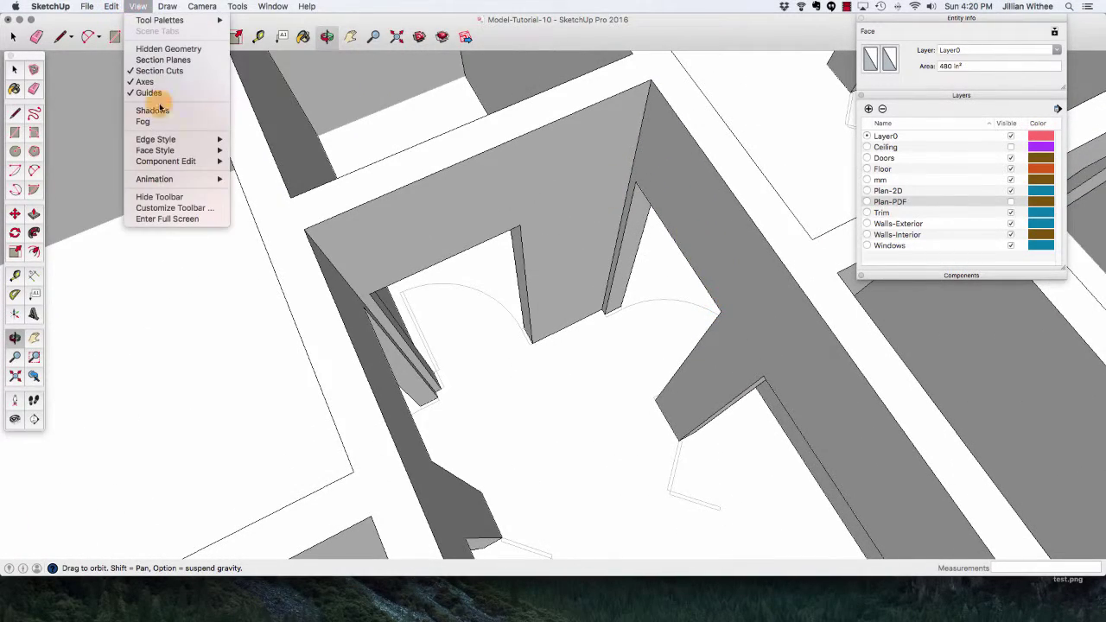
pyautogui.moveTo(170, 143)
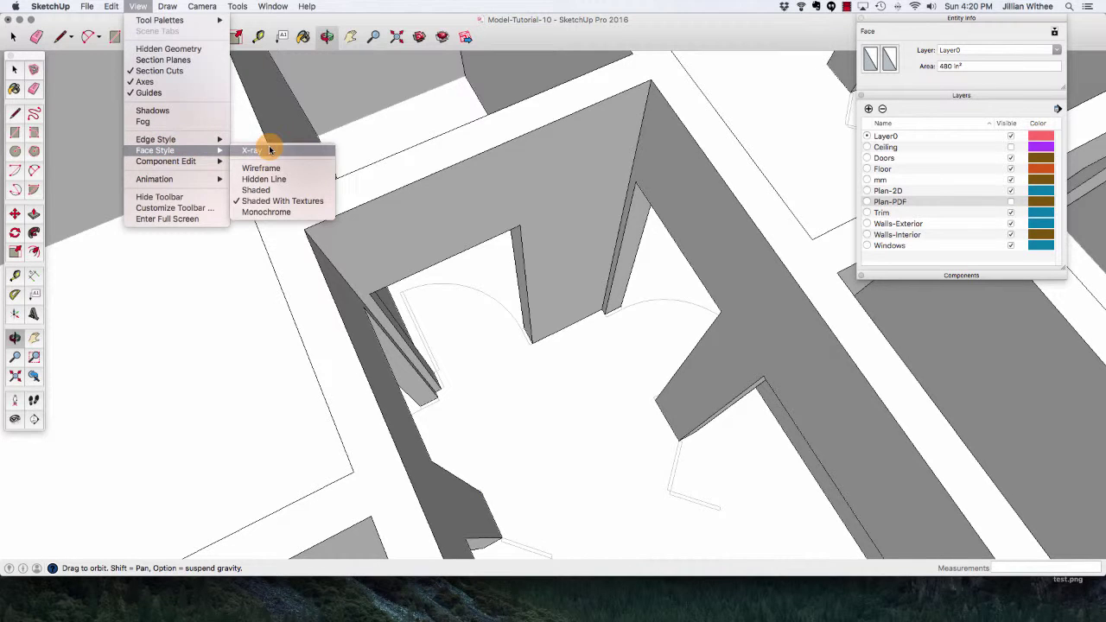
pyautogui.click(267, 147)
pyautogui.press('space')
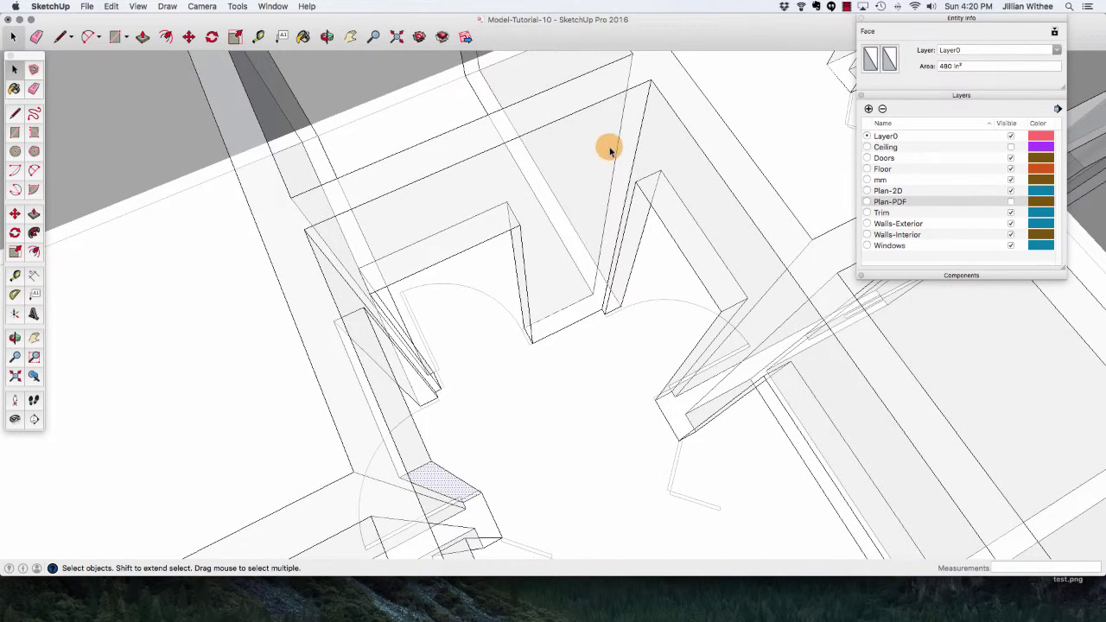
# Raise the header face of the side-wall door opening at the end of the hallway straight up along the blue axis.
pyautogui.moveTo(635, 166); pyautogui.dragTo(788, 317)
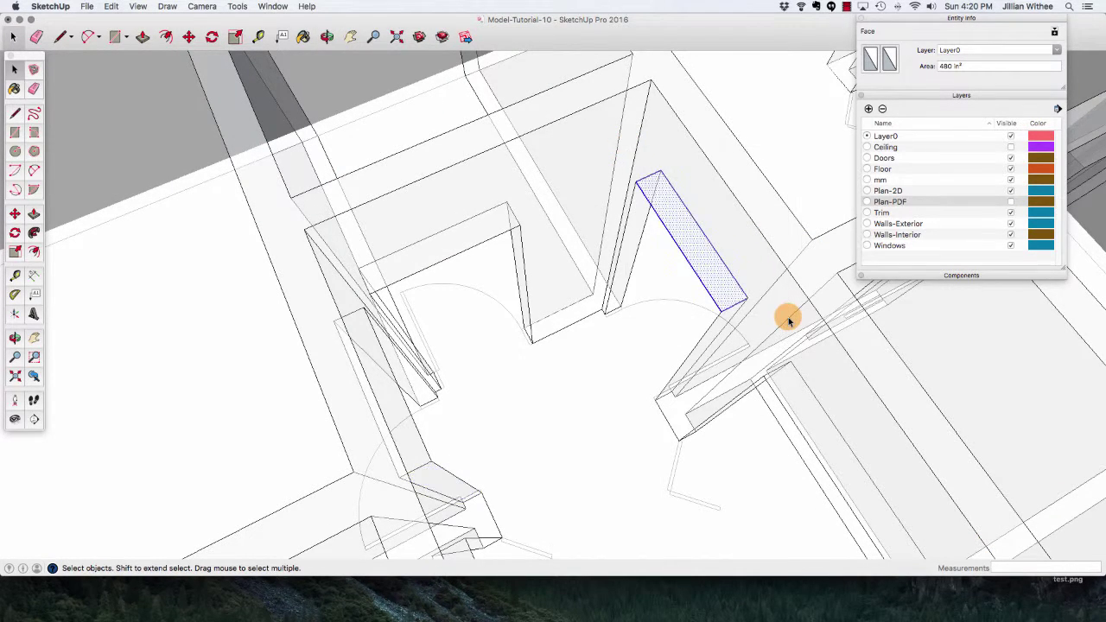
pyautogui.press('m')
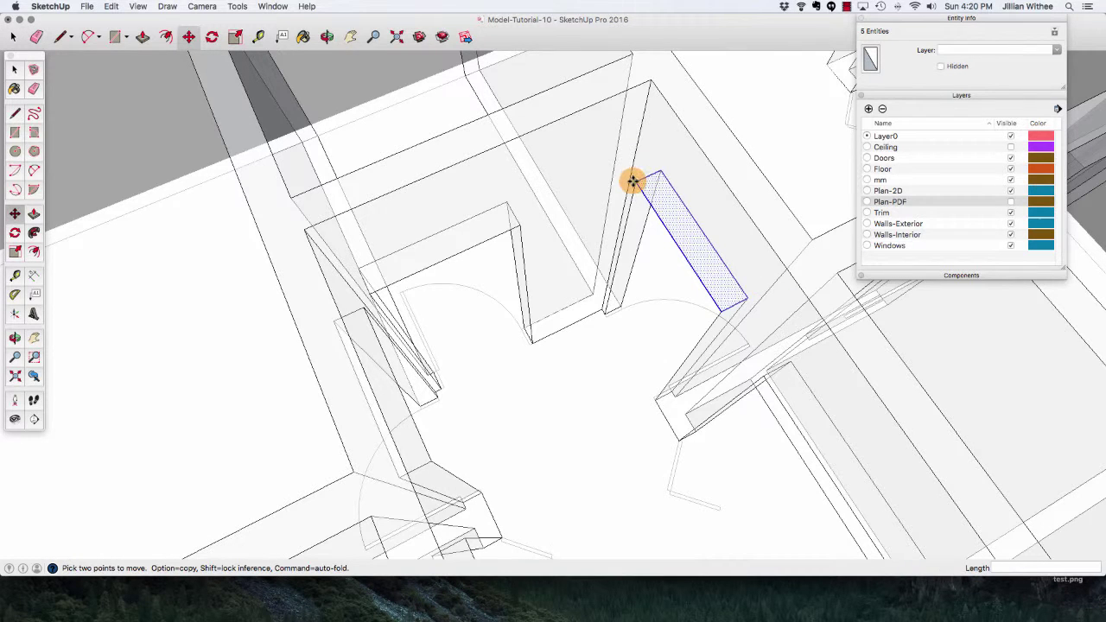
pyautogui.click(635, 178)
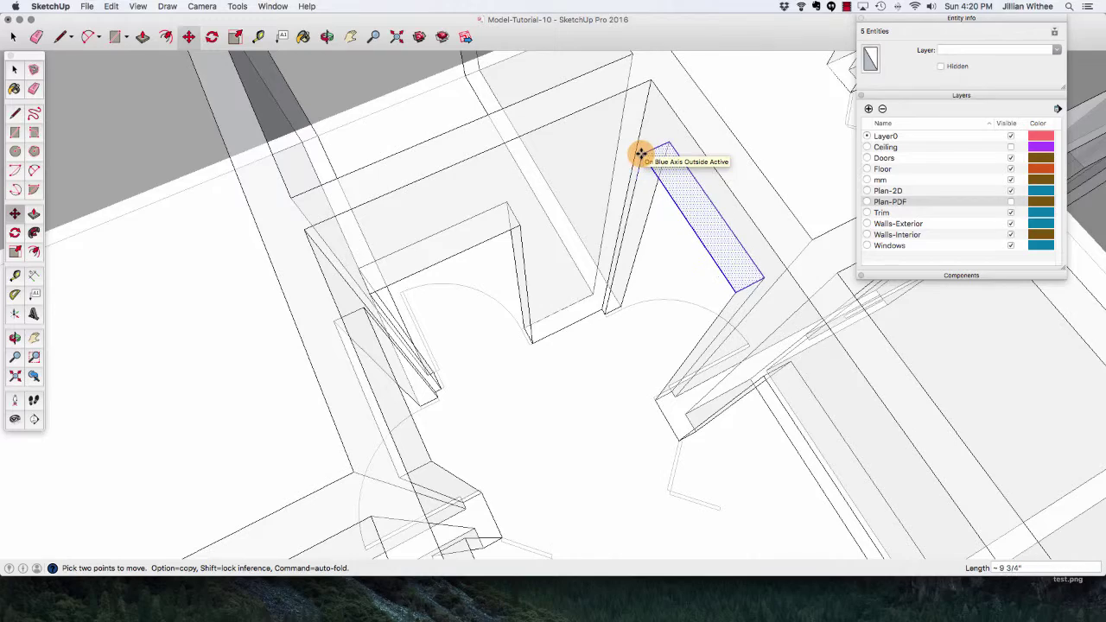
pyautogui.press('Escape')
pyautogui.press('space')
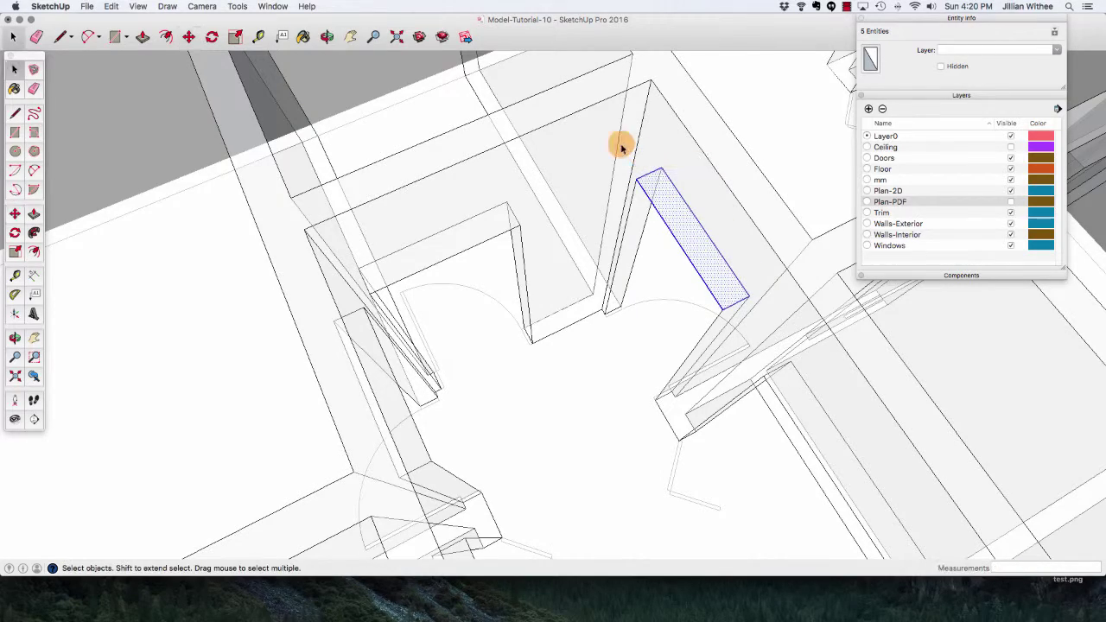
# Raise the header face of the hallway's end-wall door opening by 1" along the blue axis.
pyautogui.click(326, 36)
pyautogui.moveTo(399, 83); pyautogui.dragTo(308, 212)
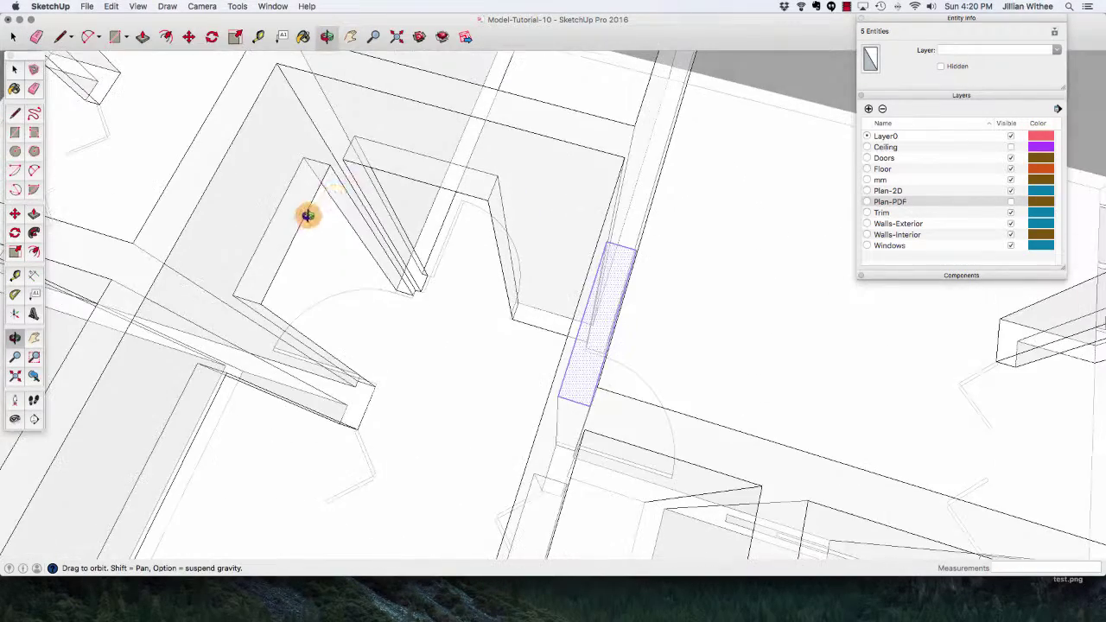
pyautogui.press('space')
pyautogui.moveTo(329, 119); pyautogui.dragTo(507, 223)
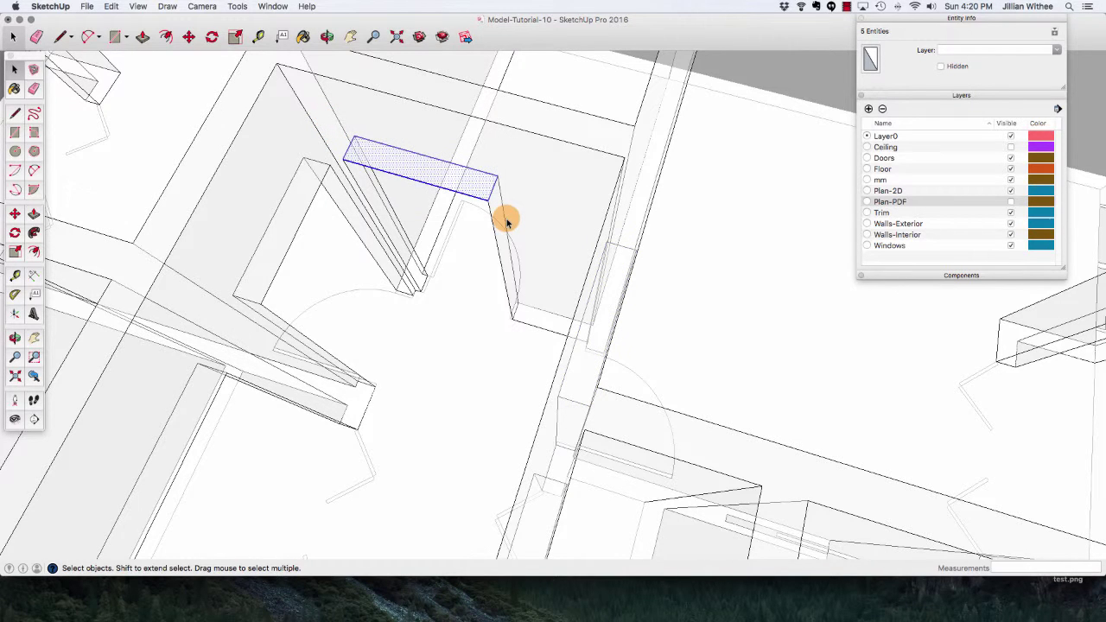
pyautogui.press('m')
pyautogui.click(346, 158)
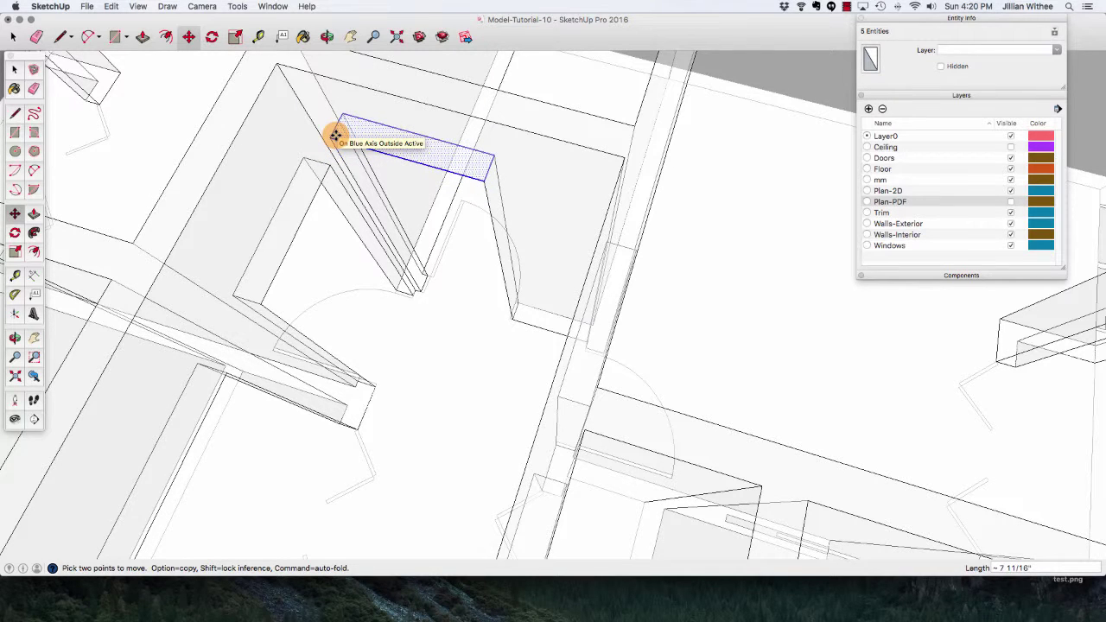
pyautogui.write('1')
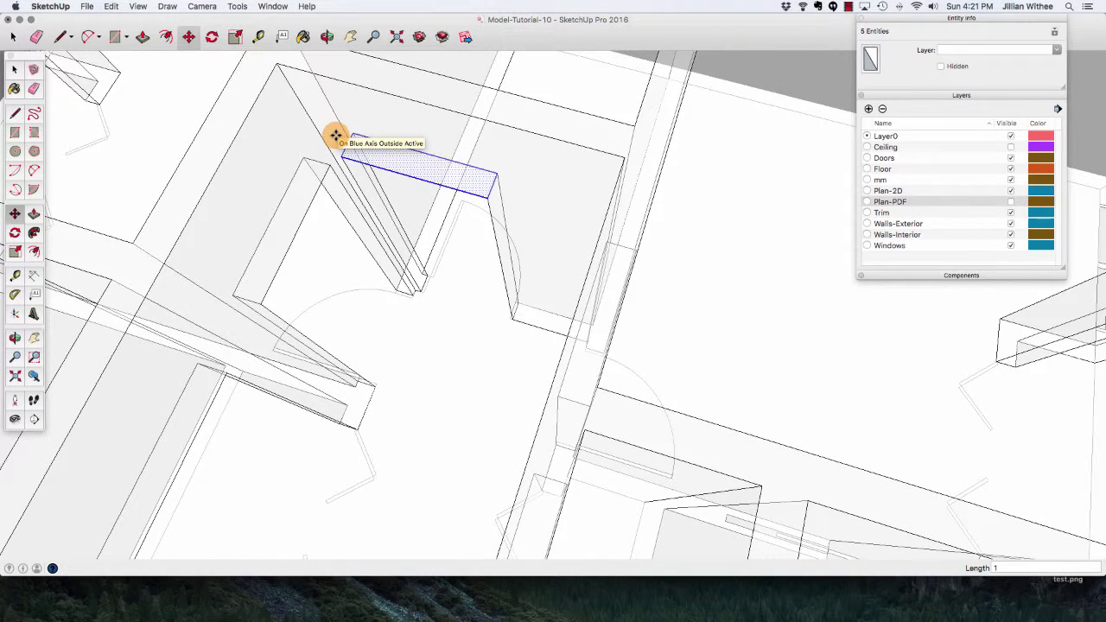
pyautogui.press('Return')
pyautogui.press('space')
# Select the header face of the opposite side-wall door opening and move it up along the blue axis.
pyautogui.moveTo(196, 182); pyautogui.dragTo(321, 286)
pyautogui.click(326, 36)
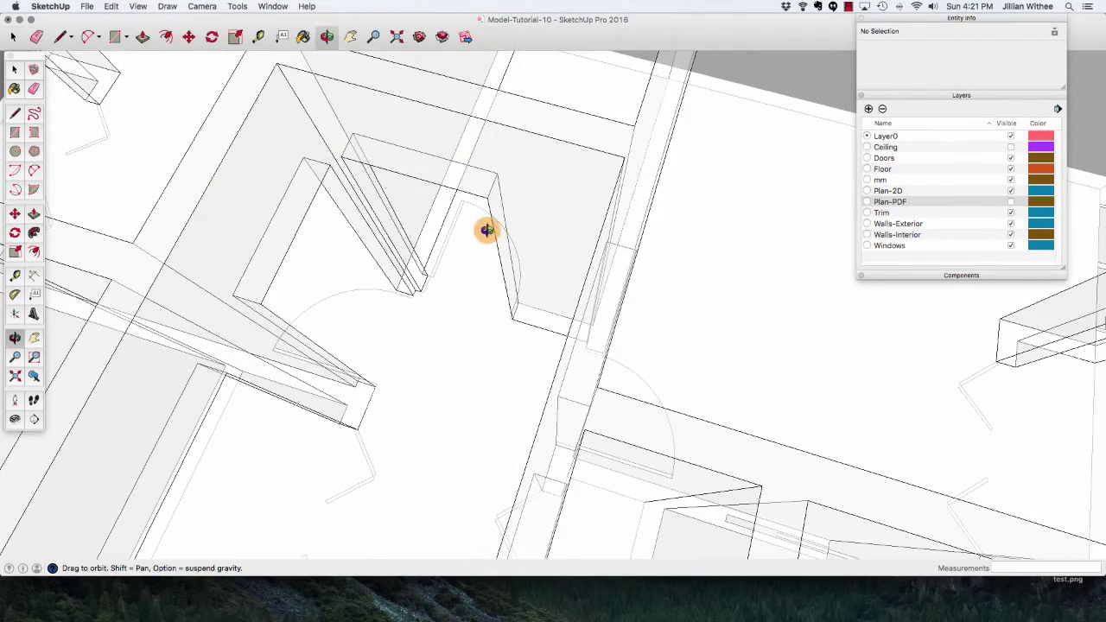
pyautogui.moveTo(487, 230); pyautogui.dragTo(234, 89)
pyautogui.press('space')
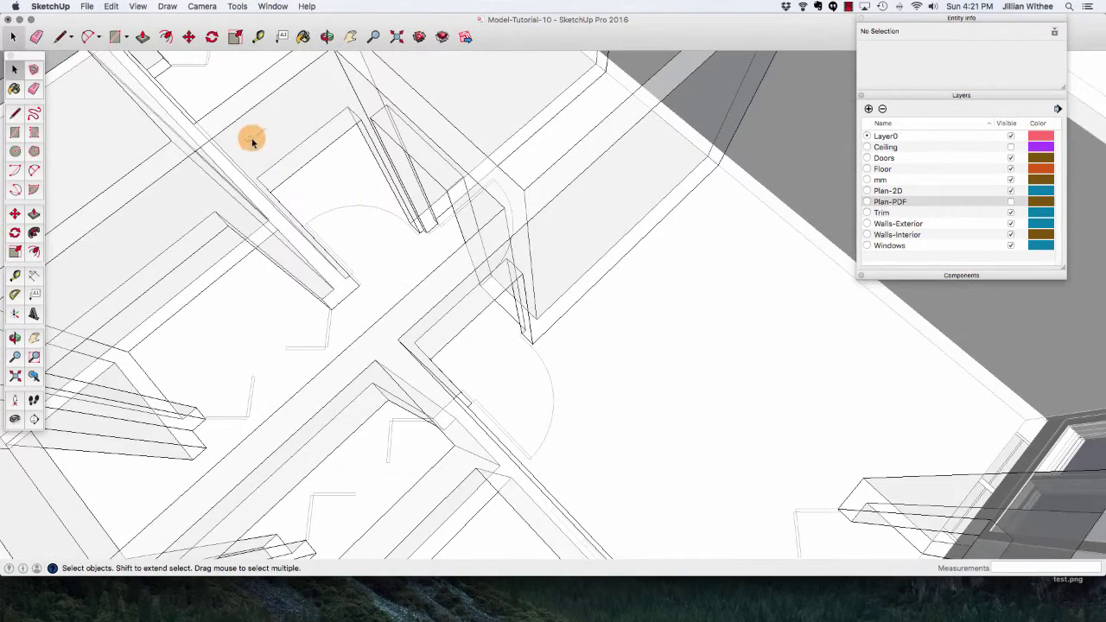
pyautogui.moveTo(227, 129); pyautogui.dragTo(337, 176)
pyautogui.click(327, 36)
pyautogui.moveTo(240, 153); pyautogui.dragTo(254, 331)
pyautogui.press('space')
pyautogui.moveTo(227, 216); pyautogui.dragTo(317, 353)
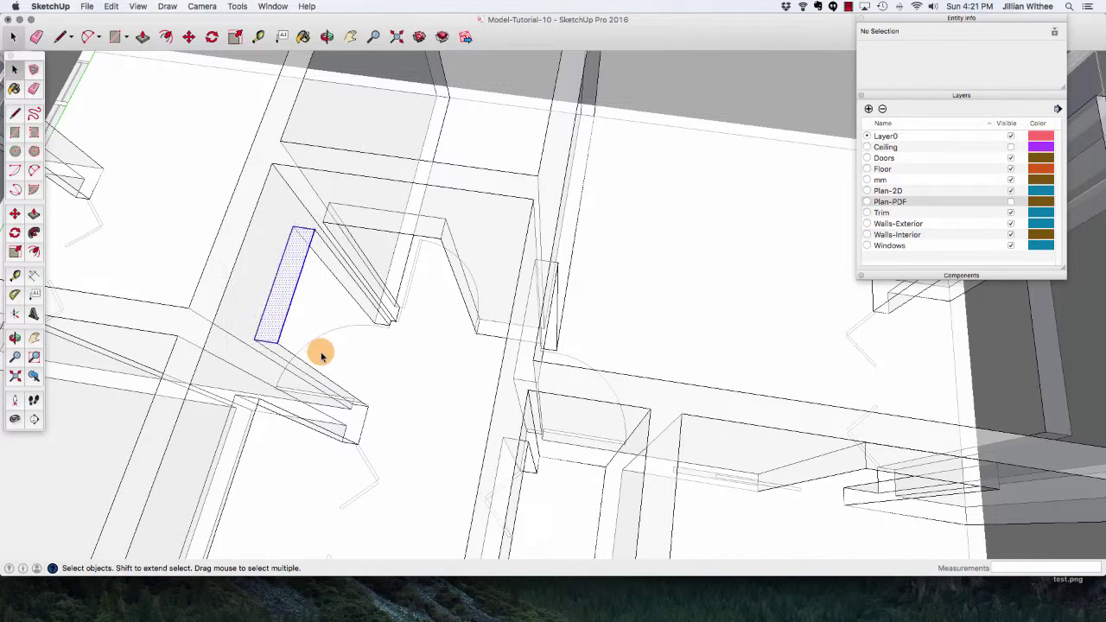
pyautogui.press('m')
pyautogui.click(294, 224)
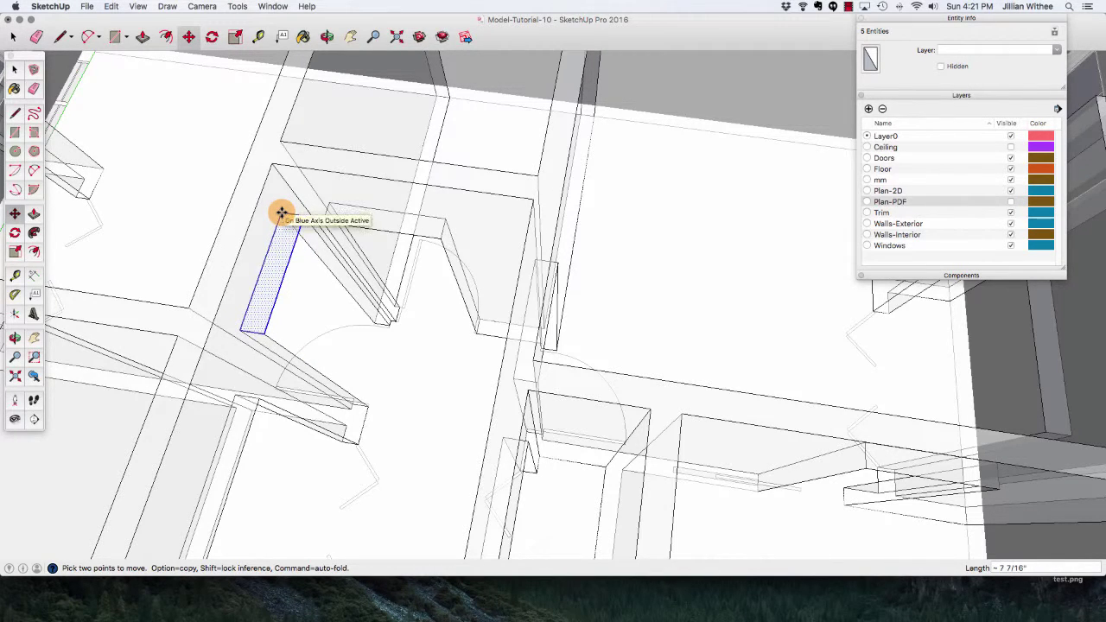
pyautogui.click(285, 216)
pyautogui.press('space')
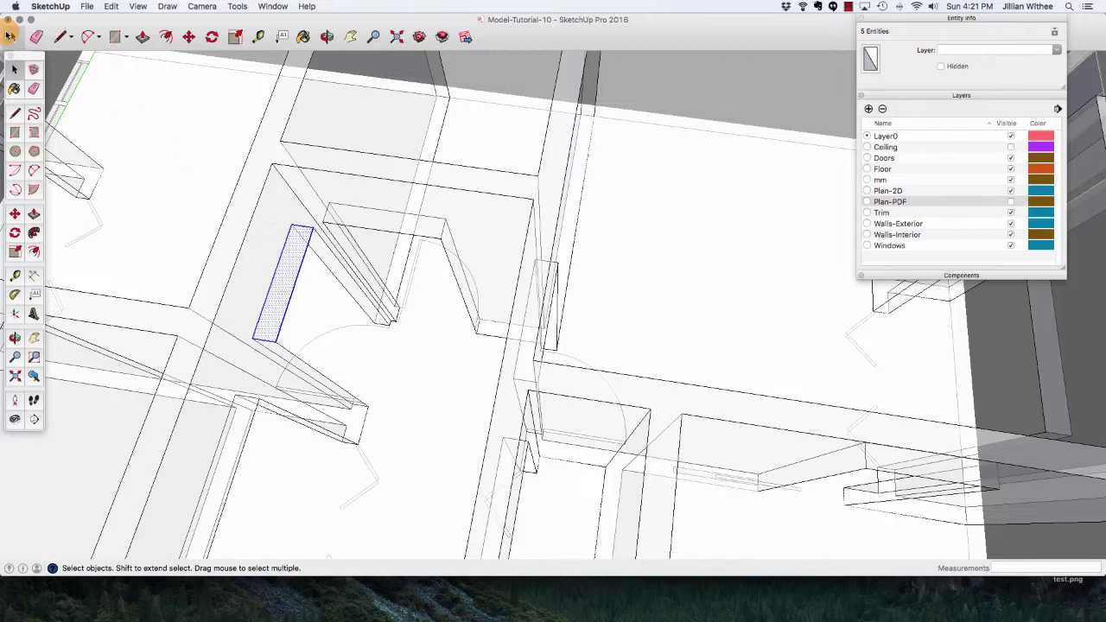
pyautogui.scroll(-3, 494, 121)
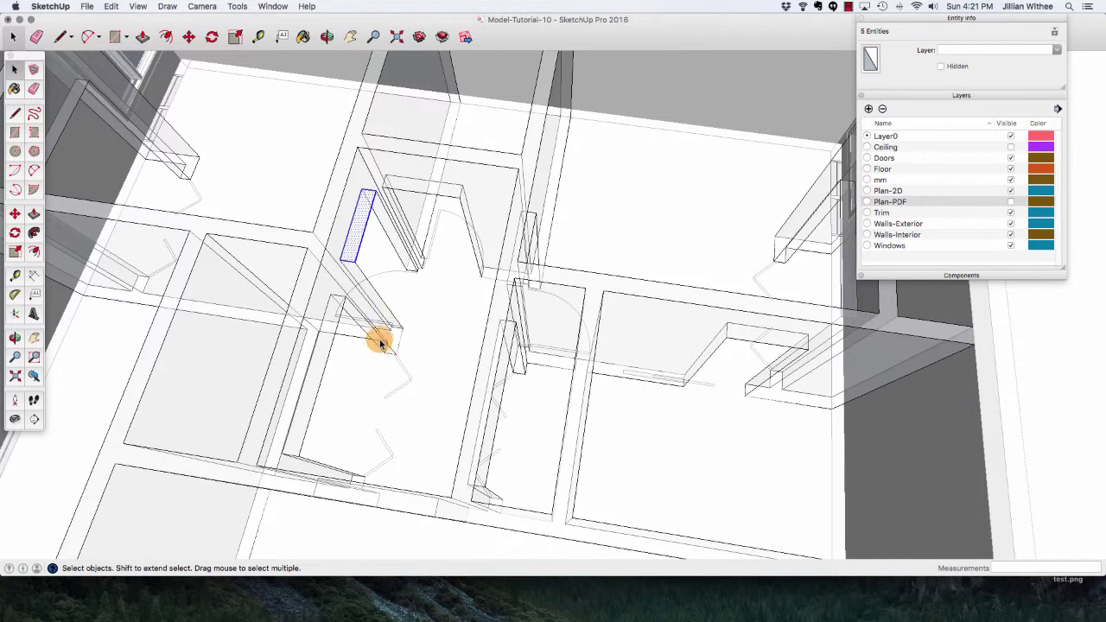
pyautogui.scroll(-2, 378, 194)
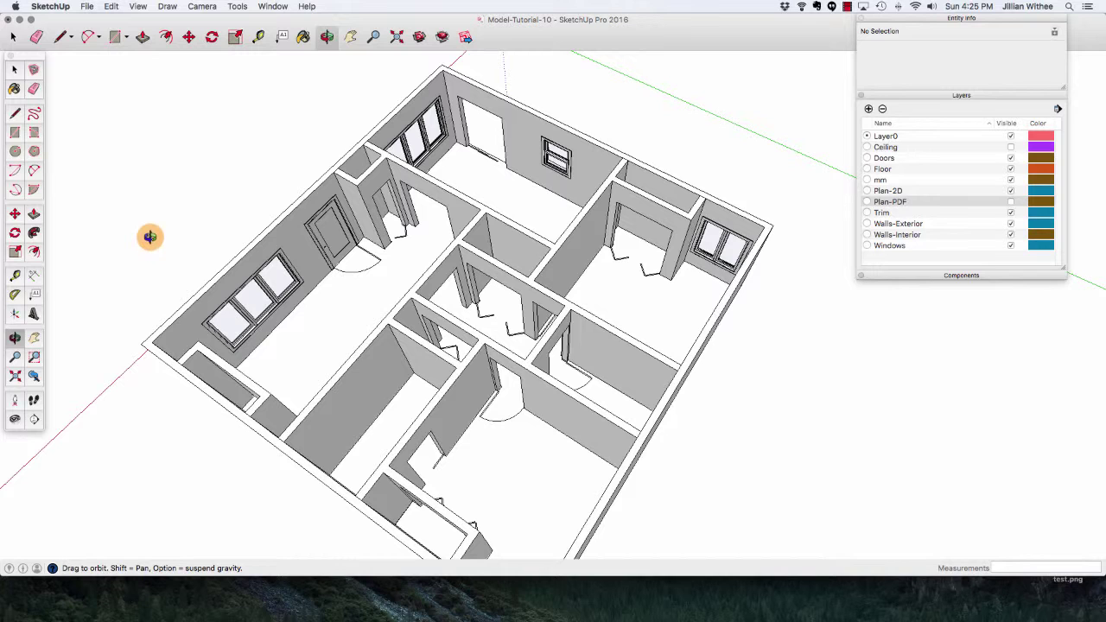
# Collapse the Entity Info and Layers palettes and examine the front entry door from inside and outside the house.
pyautogui.click(955, 95)
pyautogui.click(958, 18)
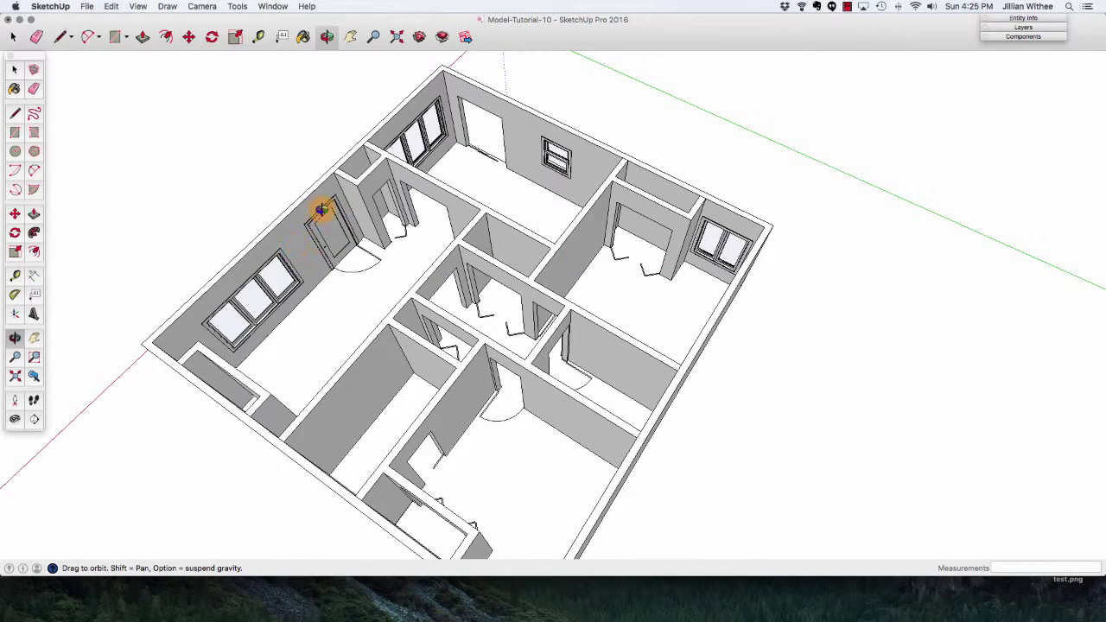
pyautogui.scroll(6, 320, 210)
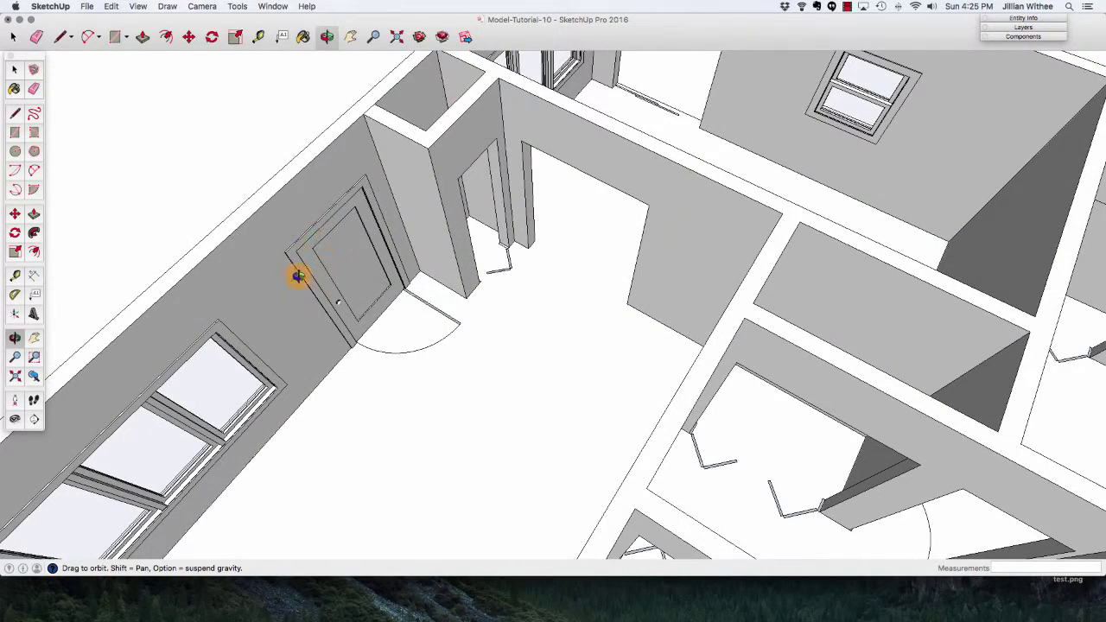
pyautogui.moveTo(296, 277); pyautogui.dragTo(333, 271)
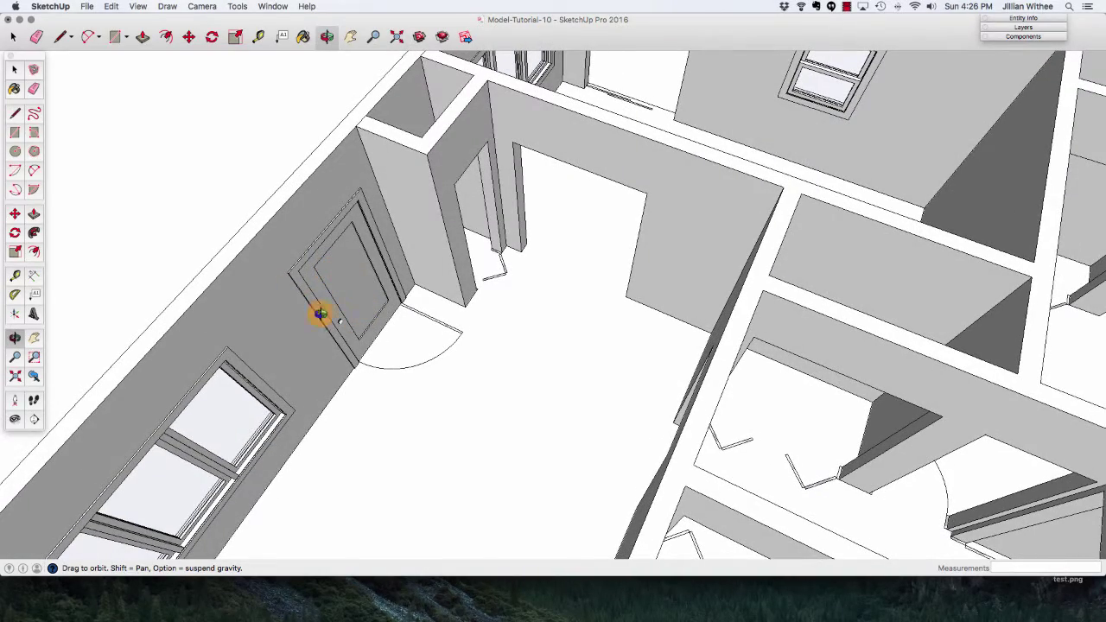
pyautogui.moveTo(264, 322); pyautogui.dragTo(734, 195)
pyautogui.scroll(-5, 260, 228)
pyautogui.scroll(-5, 490, 189)
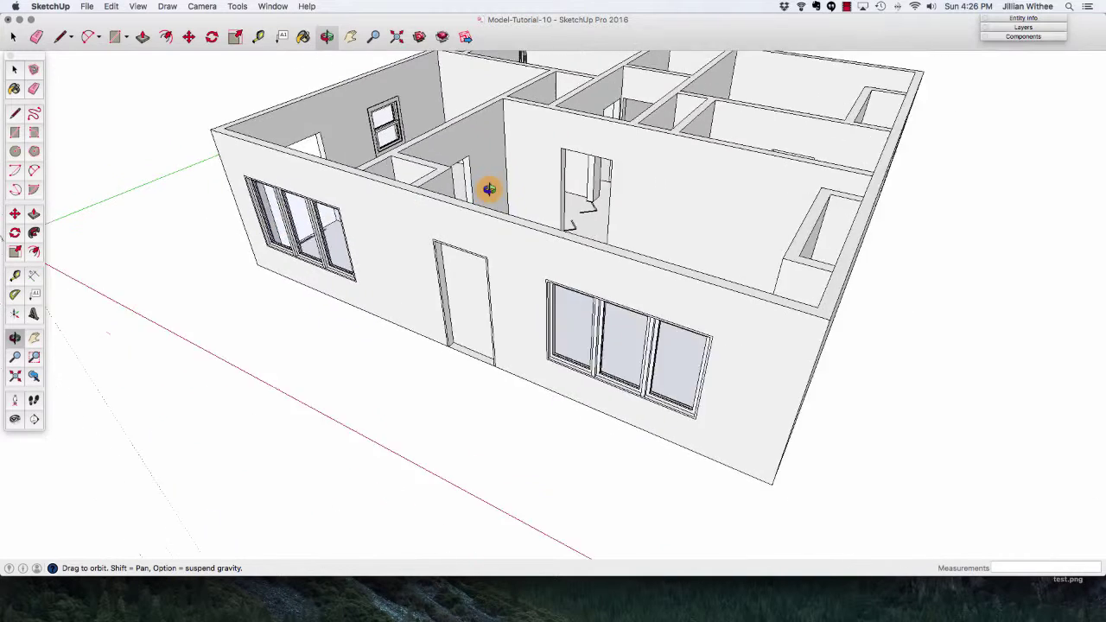
# Place a copy of the in-model component Door-3068 in the empty space in front of the house.
pyautogui.click(1032, 38)
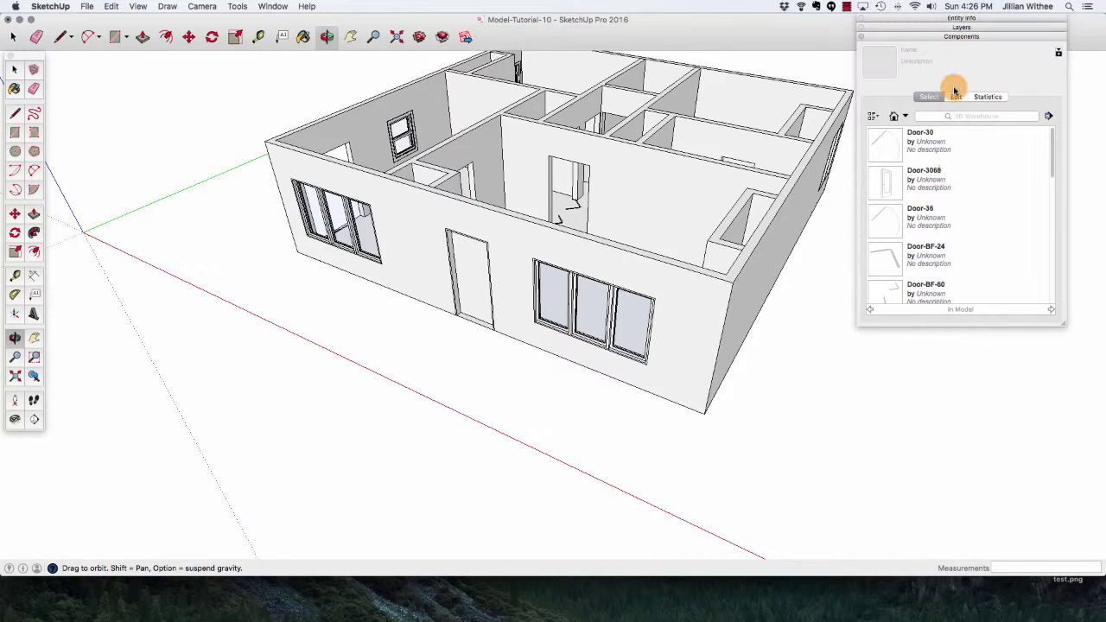
pyautogui.click(899, 183)
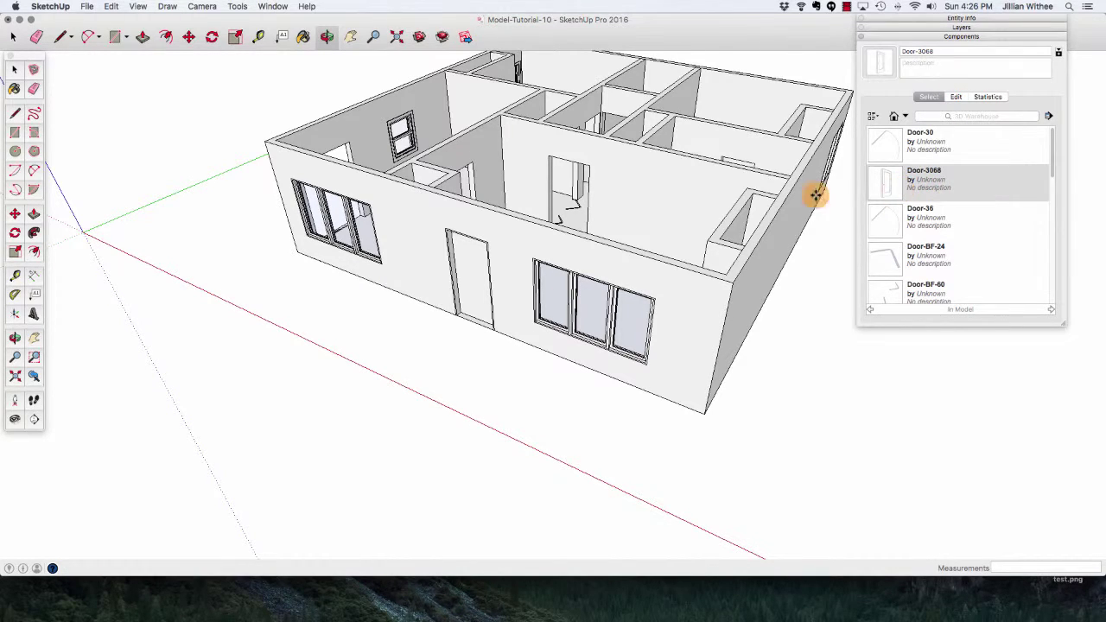
pyautogui.click(359, 364)
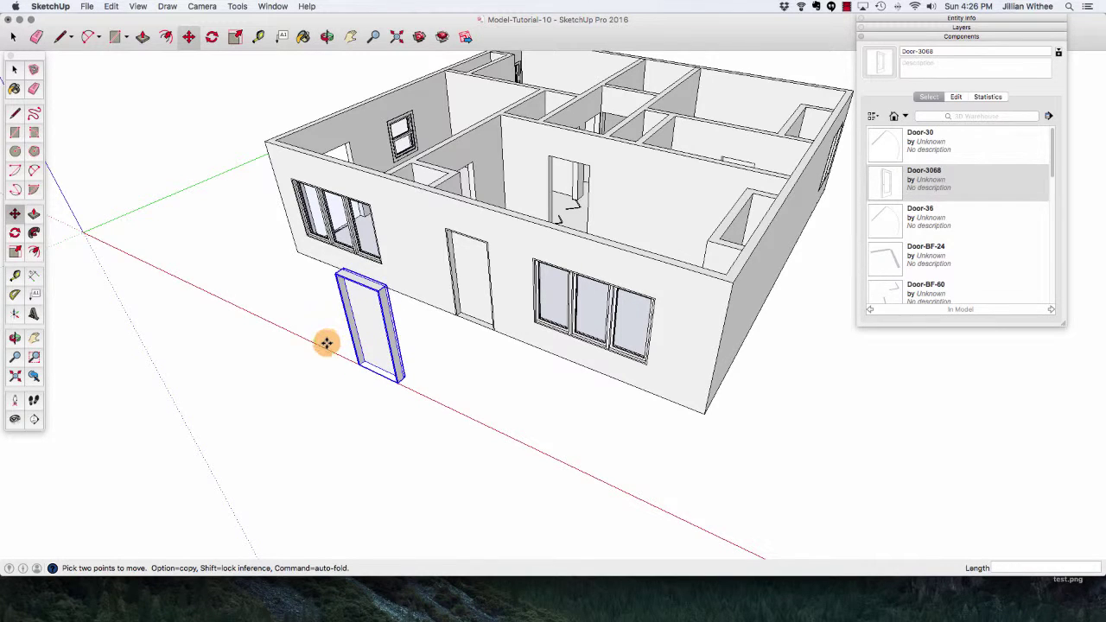
# Open the placed Door-3068 component for editing, down to the nested door panel inside its frame.
pyautogui.click(327, 37)
pyautogui.moveTo(313, 247); pyautogui.dragTo(358, 304)
pyautogui.scroll(6, 358, 307)
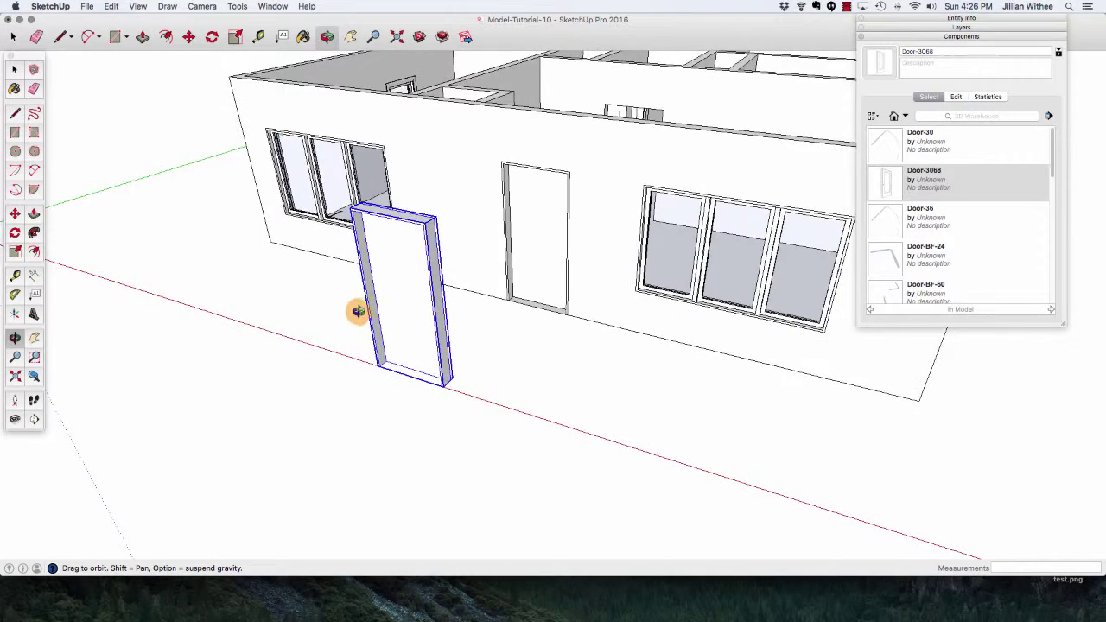
pyautogui.press('space')
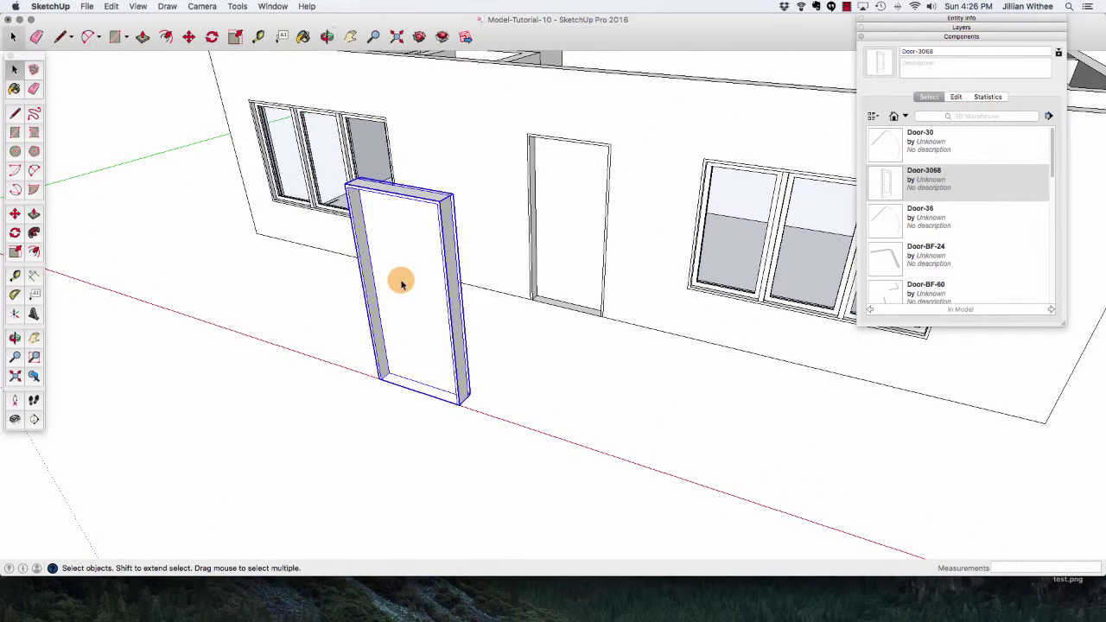
pyautogui.doubleClick(400, 281)
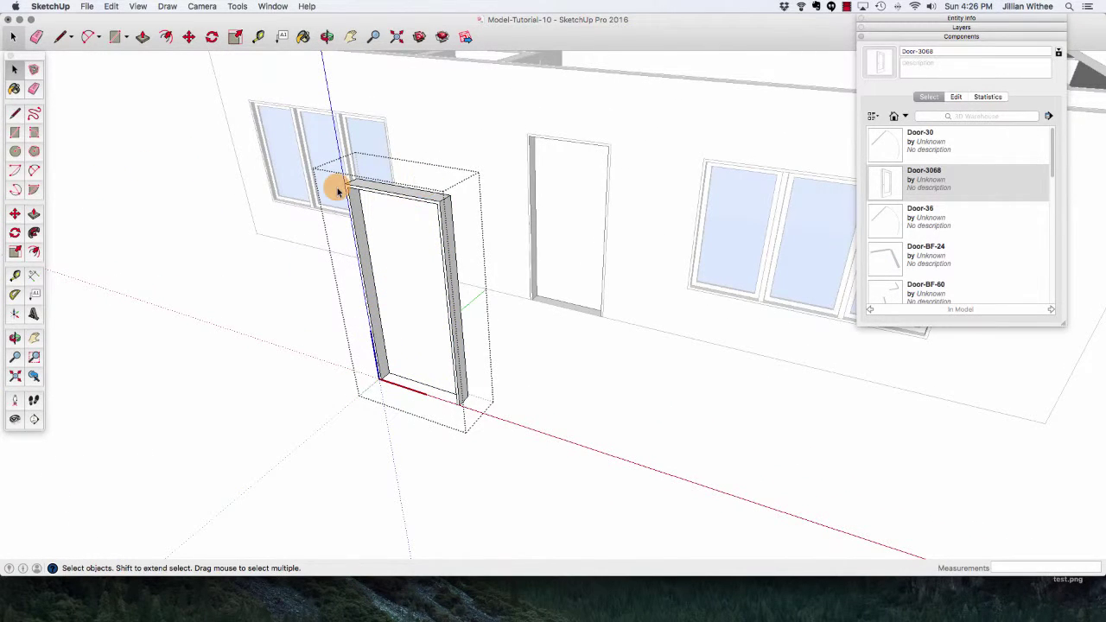
pyautogui.doubleClick(390, 230)
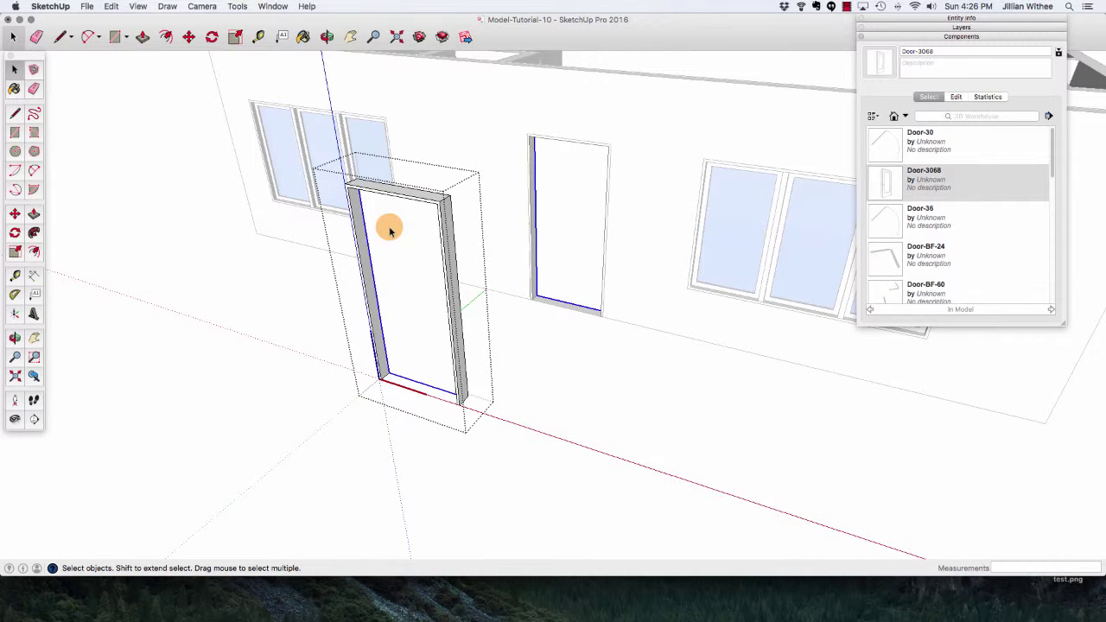
pyautogui.press('Delete')
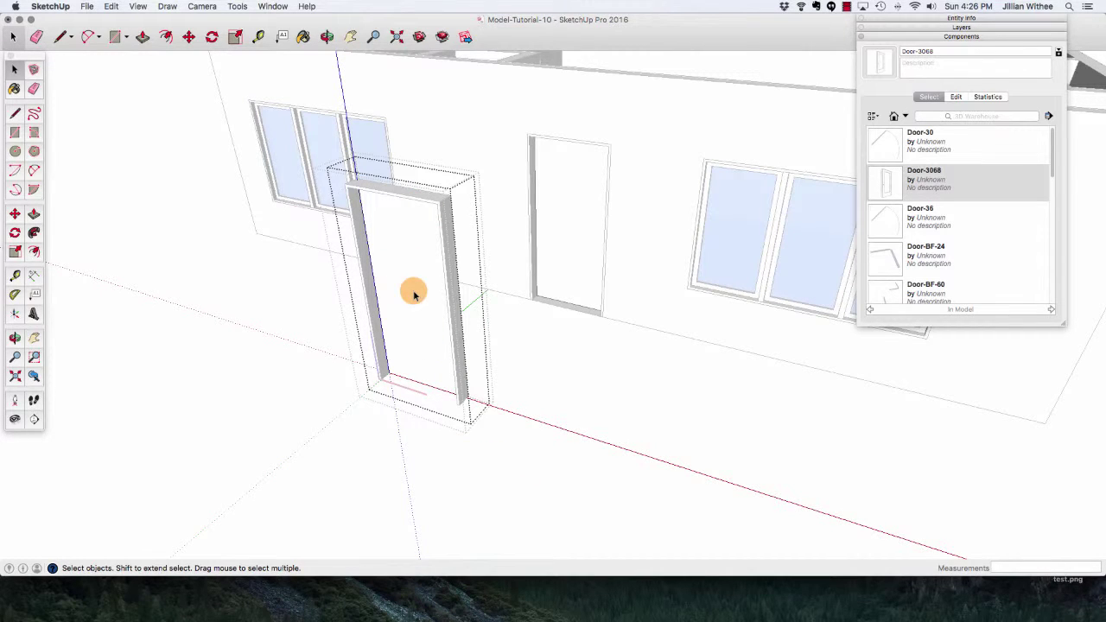
# Extrude the door panel face 1" with Push/Pull.
pyautogui.click(142, 36)
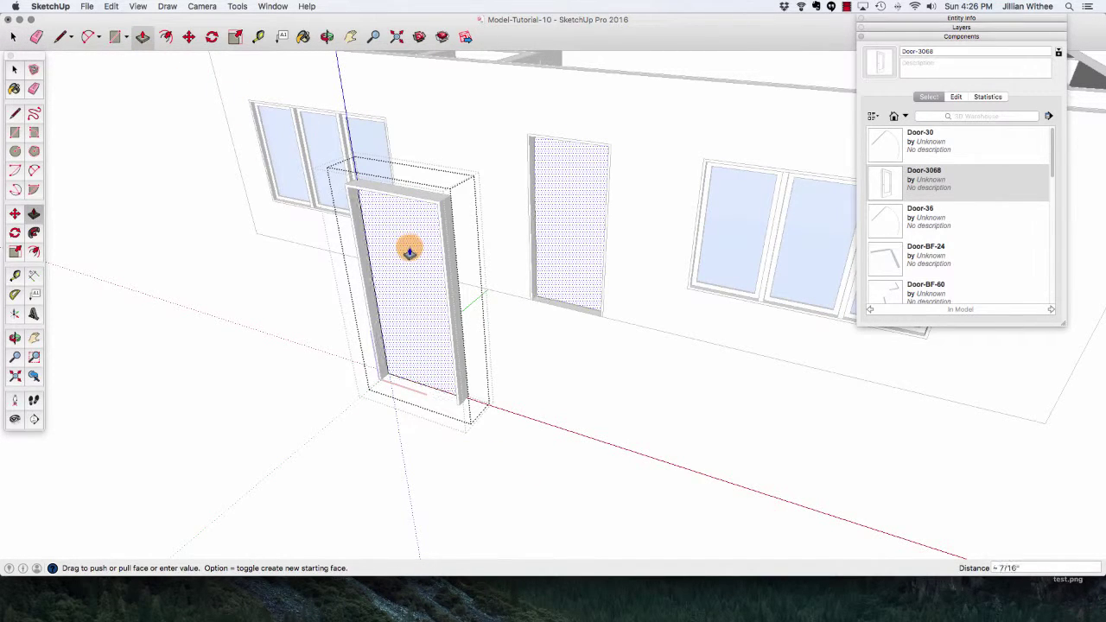
pyautogui.moveTo(410, 251); pyautogui.dragTo(410, 254)
pyautogui.write('1')
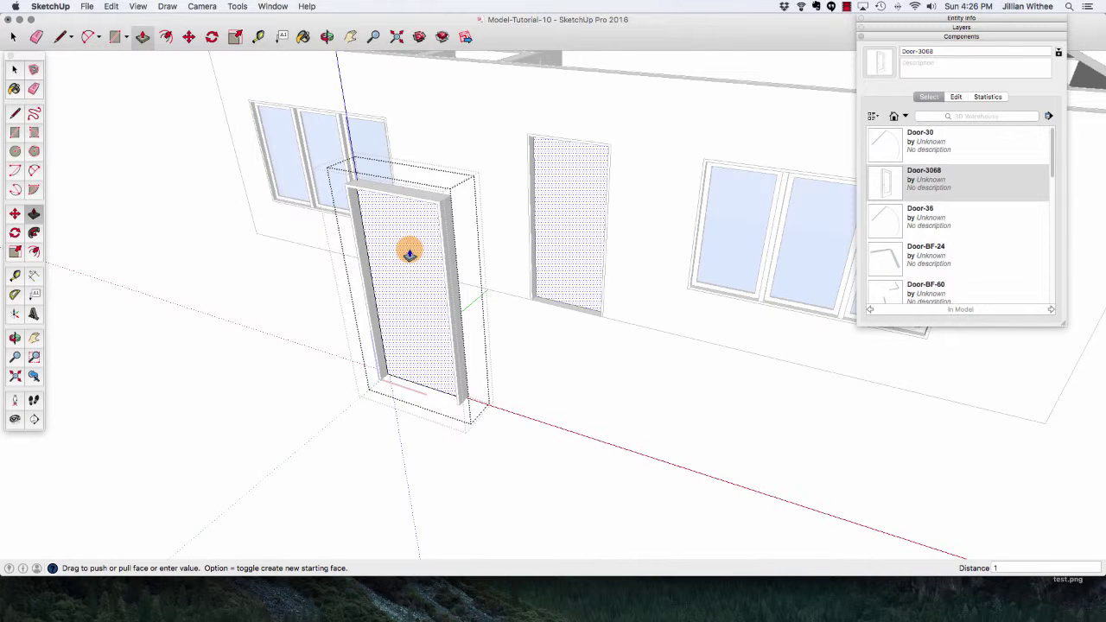
pyautogui.write('"')
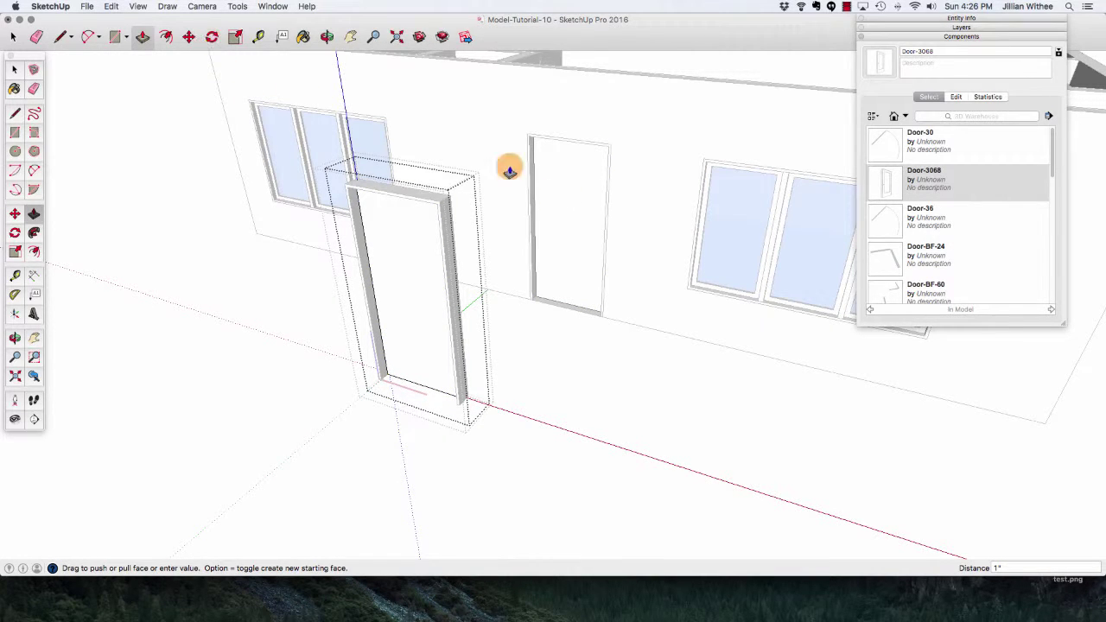
# Offset the outline of the door panel's front face inward by 6" to form an inset rectangle.
pyautogui.click(165, 38)
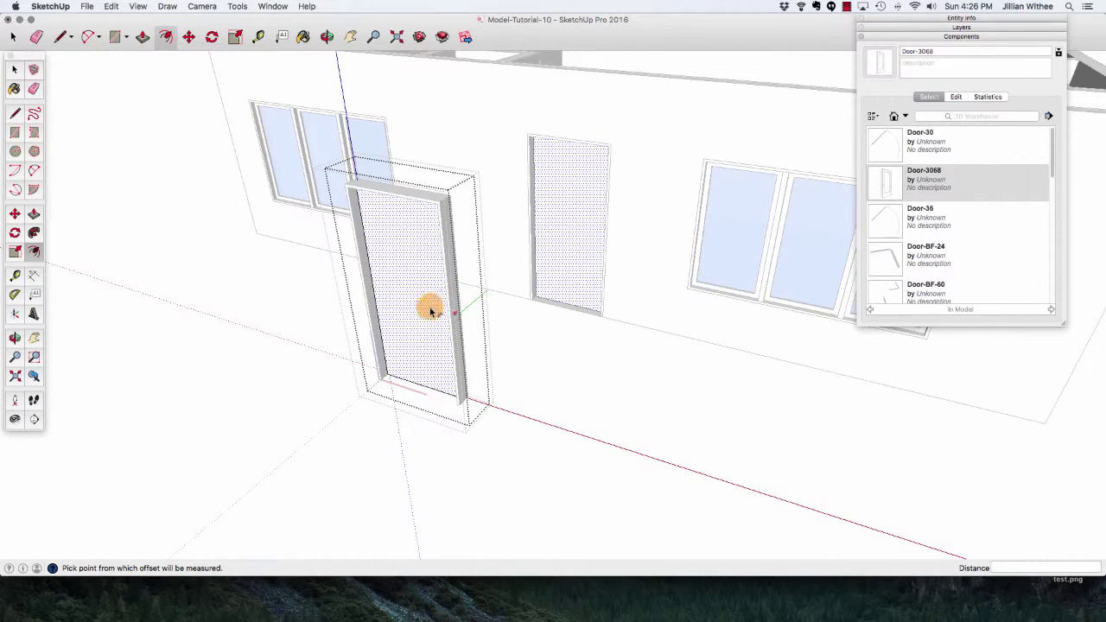
pyautogui.click(426, 304)
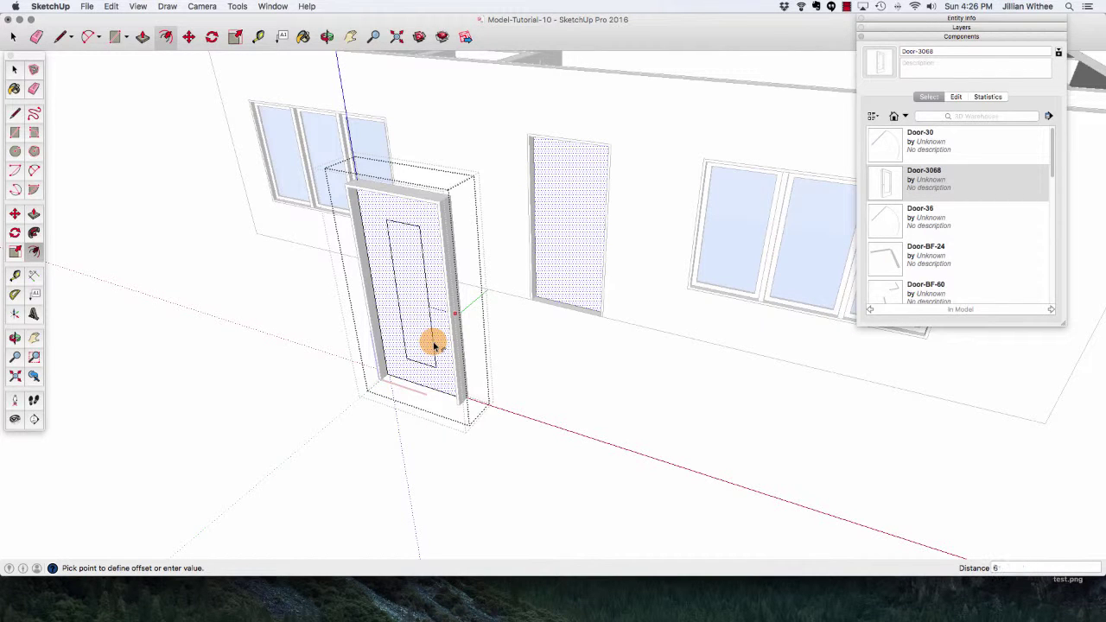
pyautogui.press('Return')
pyautogui.press('space')
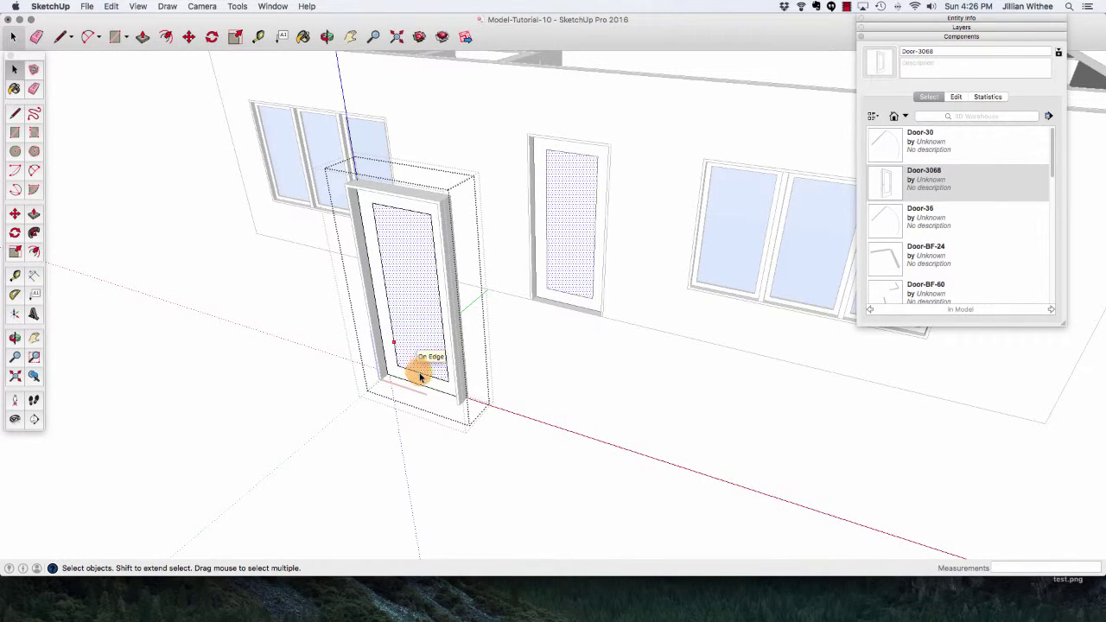
# Move the bottom edge of the inset rectangle on the door panel up by 6".
pyautogui.click(421, 377)
pyautogui.press('m')
pyautogui.click(420, 373)
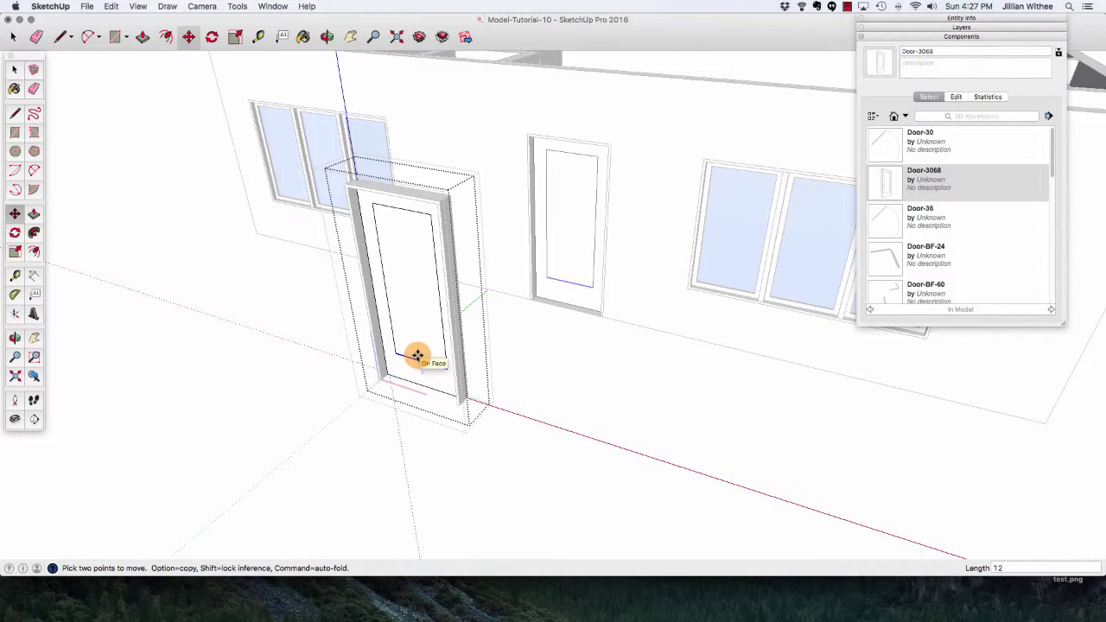
pyautogui.write('6')
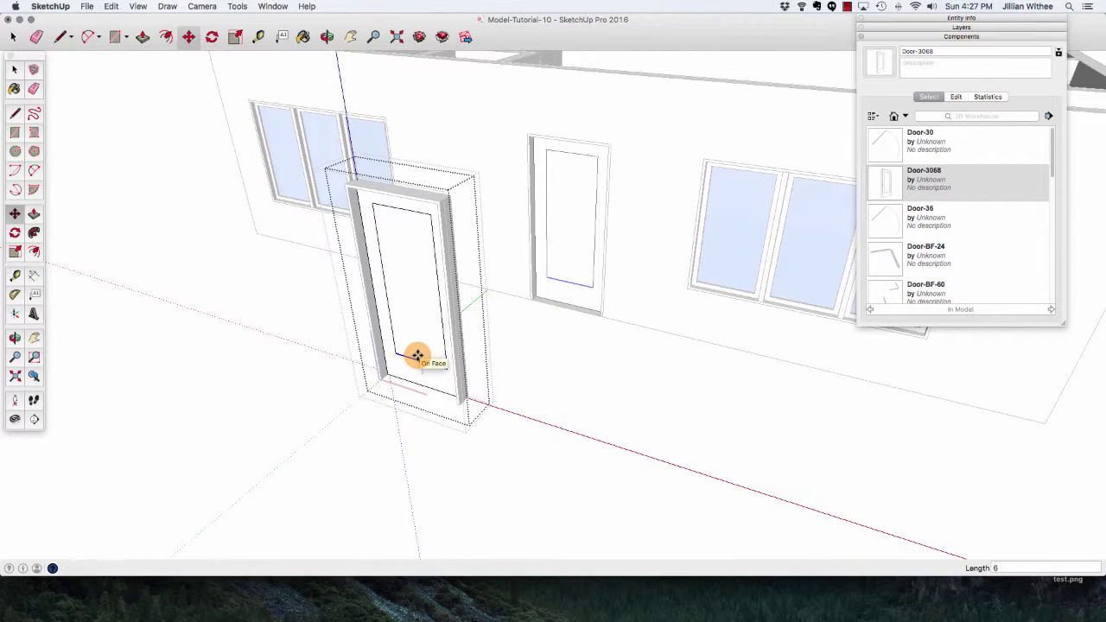
pyautogui.press('Return')
pyautogui.press('space')
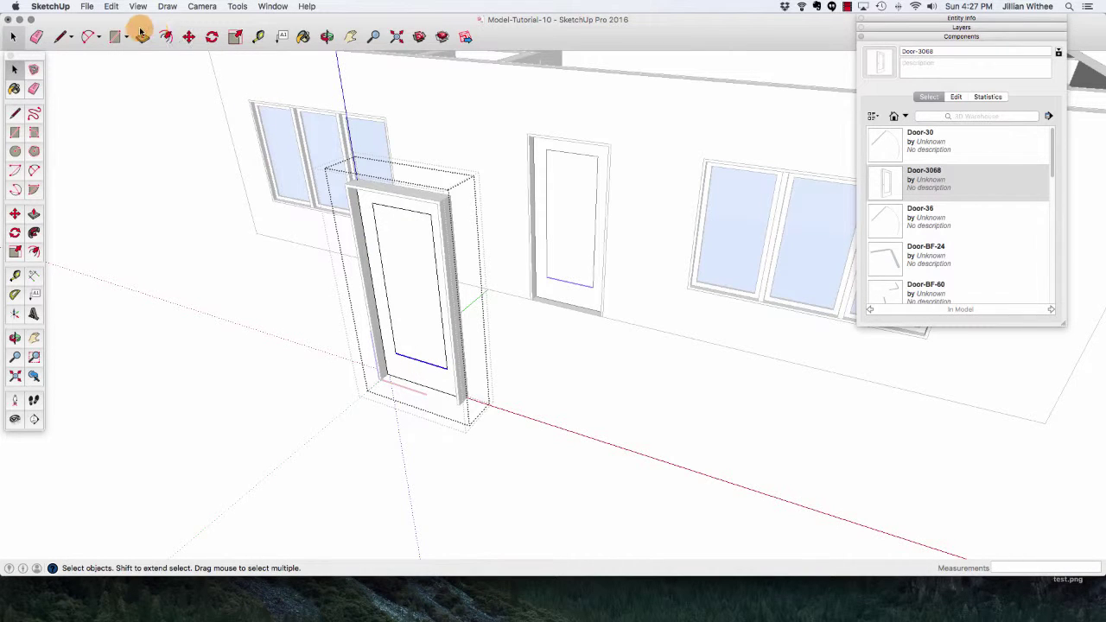
# Push the inset rectangle face 1/2" into the door panel with Push/Pull.
pyautogui.click(143, 36)
pyautogui.click(407, 276)
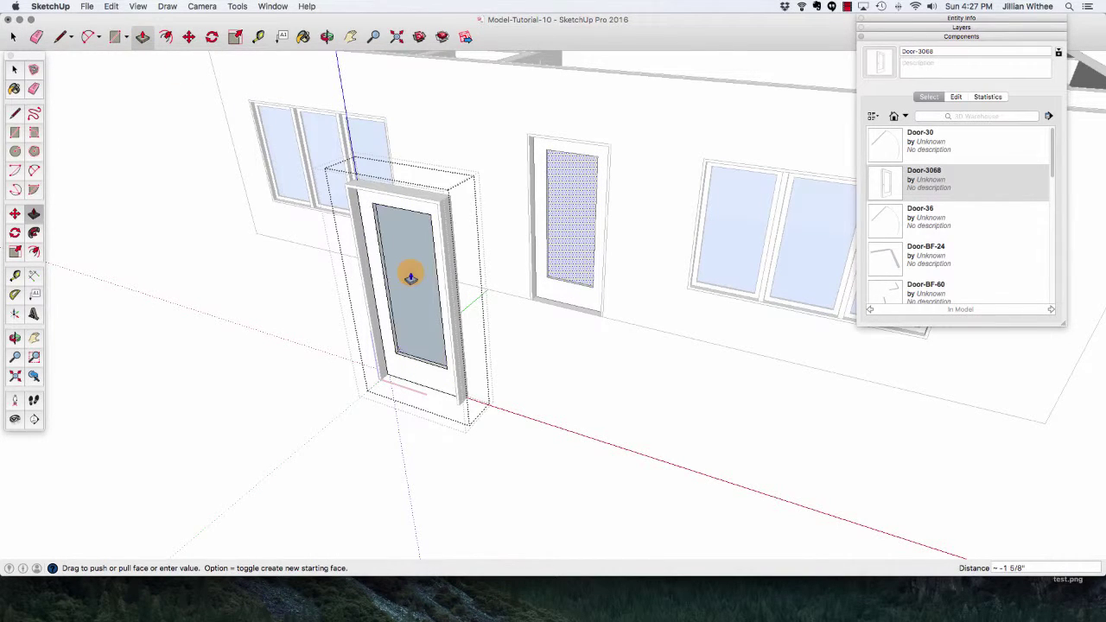
pyautogui.write('1/2')
pyautogui.press('Return')
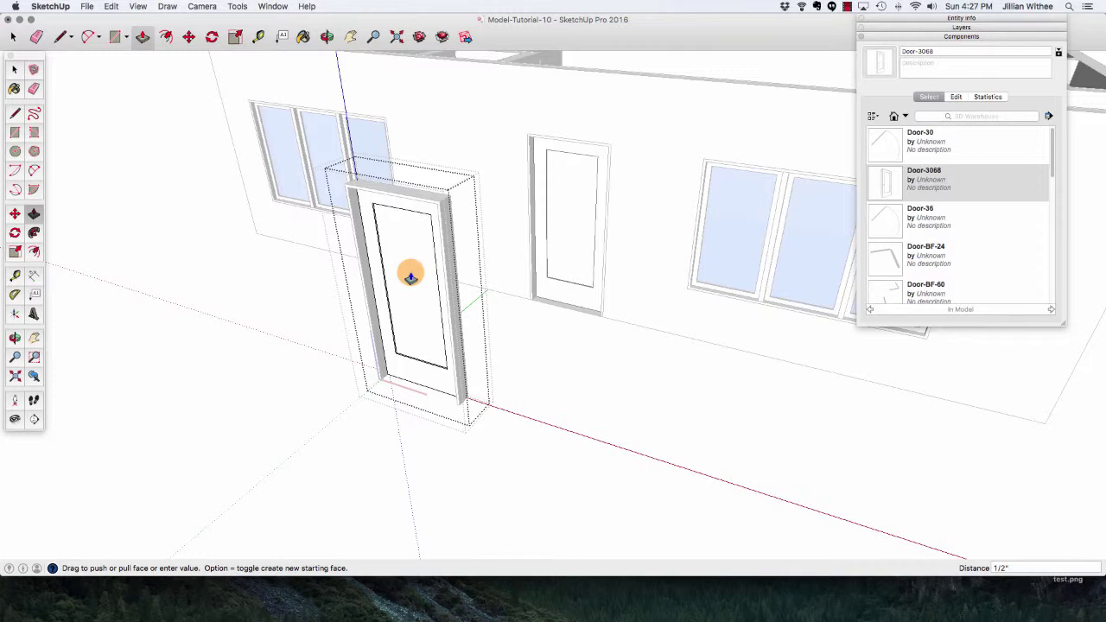
pyautogui.press('space')
# Leave the nested door panel, staying inside the Door-3068 component, and select the panel.
pyautogui.click(327, 36)
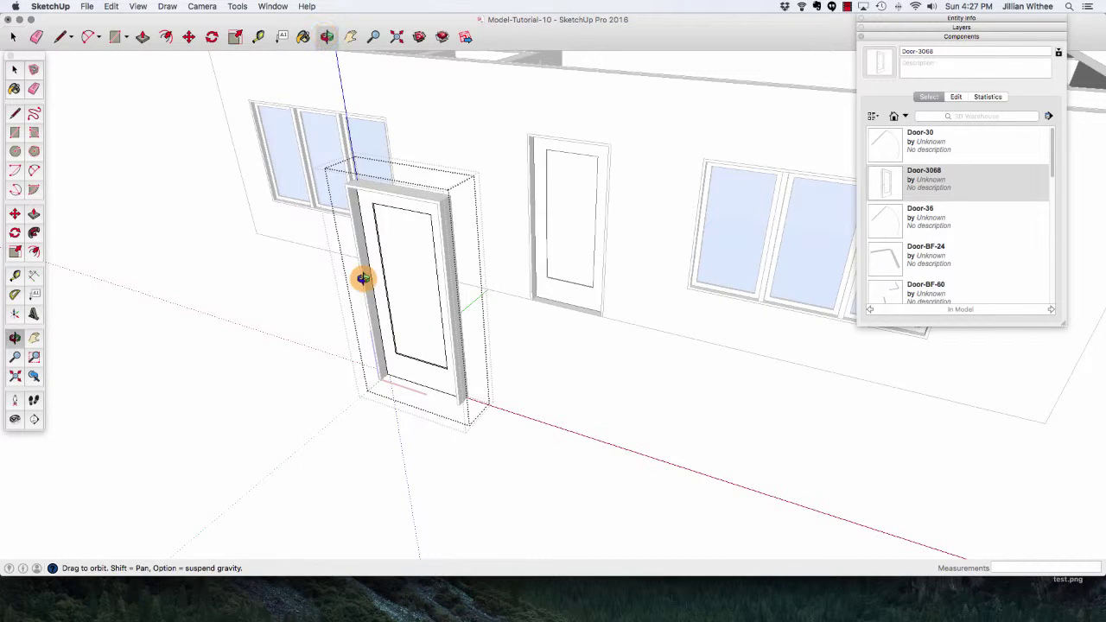
pyautogui.moveTo(363, 277); pyautogui.dragTo(418, 285)
pyautogui.press('space')
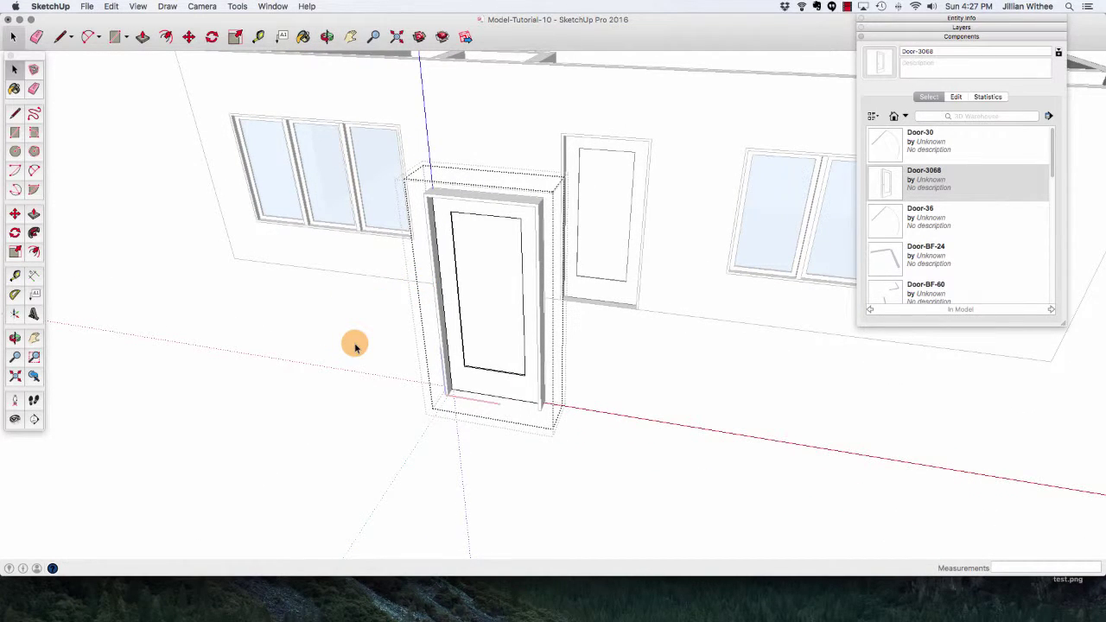
pyautogui.moveTo(358, 354); pyautogui.dragTo(378, 375, button='middle')
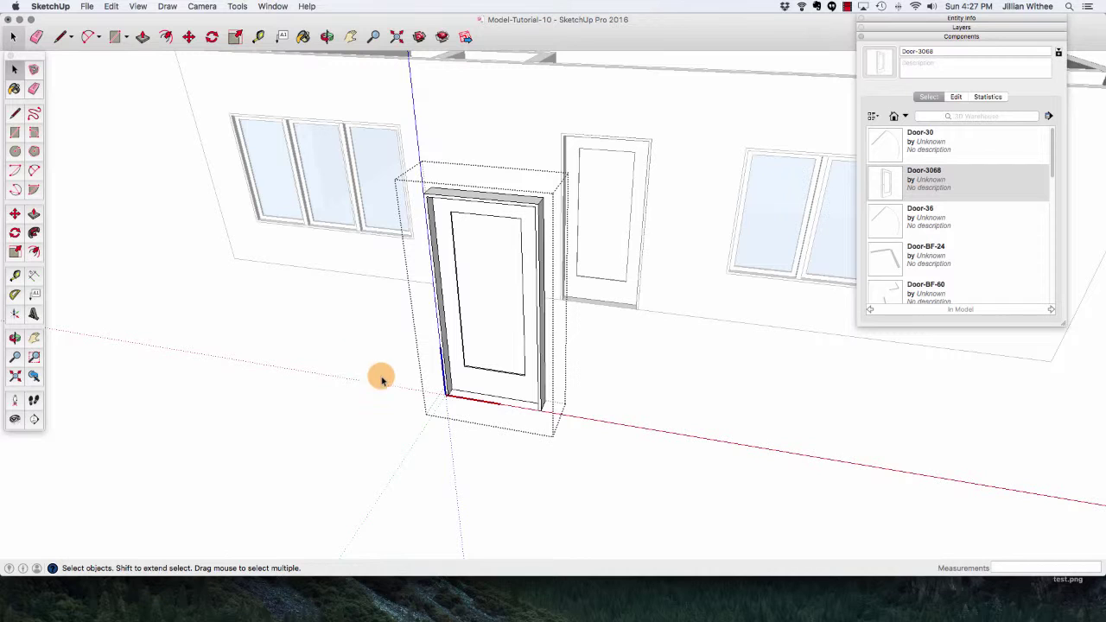
pyautogui.click(454, 298)
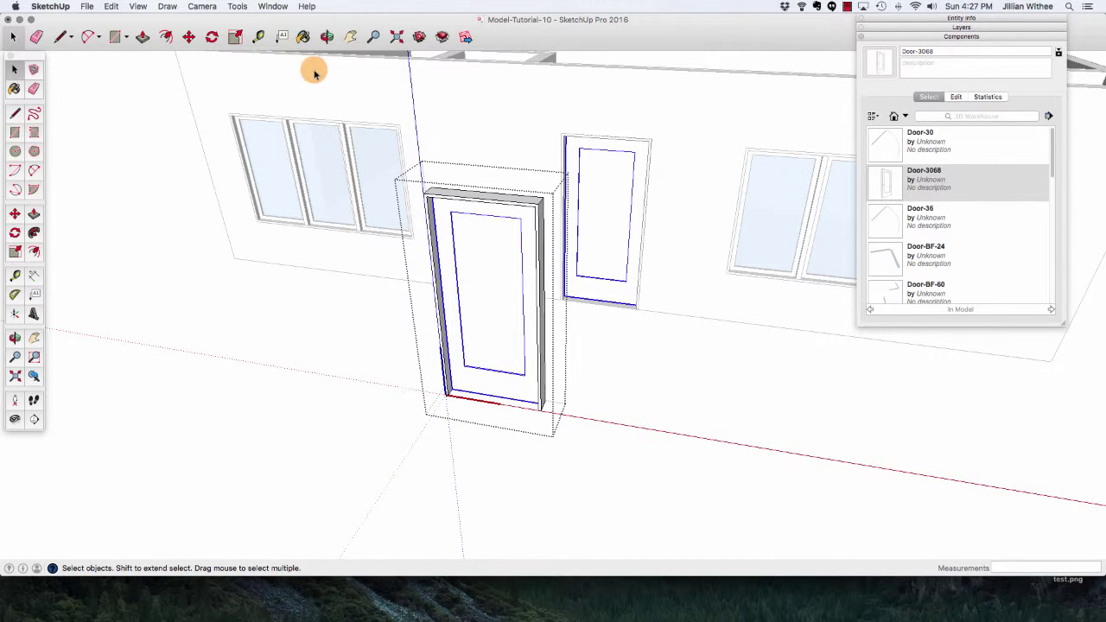
# Create Tape Measure guides for the knob: one horizontal above the panel's bottom edge and one vertical 3" in from the panel's side edge.
pyautogui.click(327, 37)
pyautogui.moveTo(332, 315); pyautogui.dragTo(449, 331)
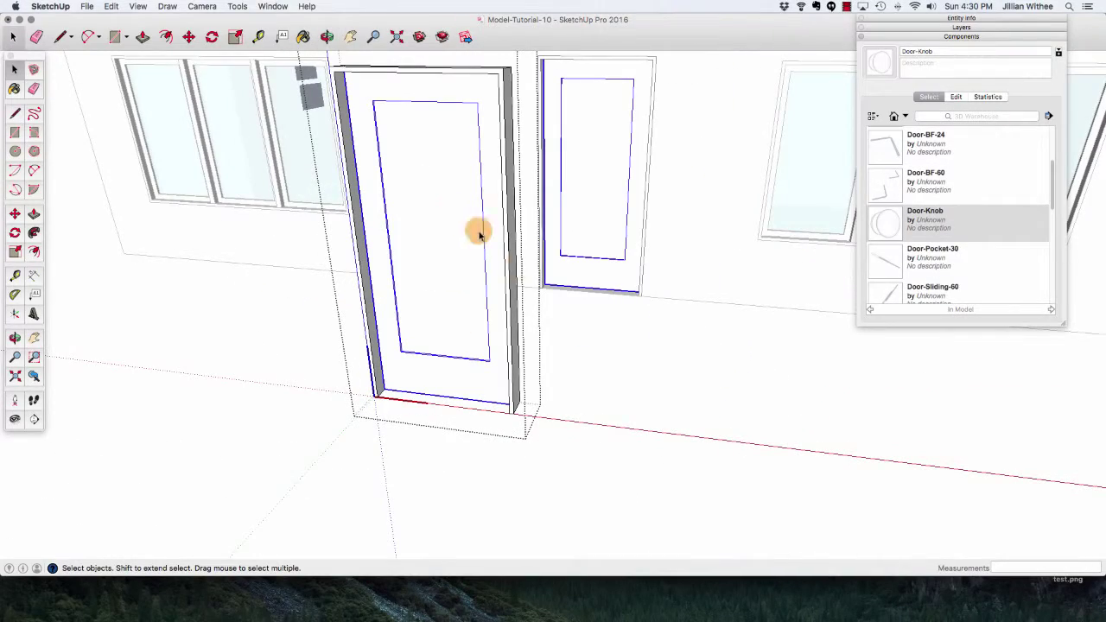
pyautogui.click(327, 36)
pyautogui.moveTo(274, 177); pyautogui.dragTo(338, 247)
pyautogui.scroll(-1, 683, 369)
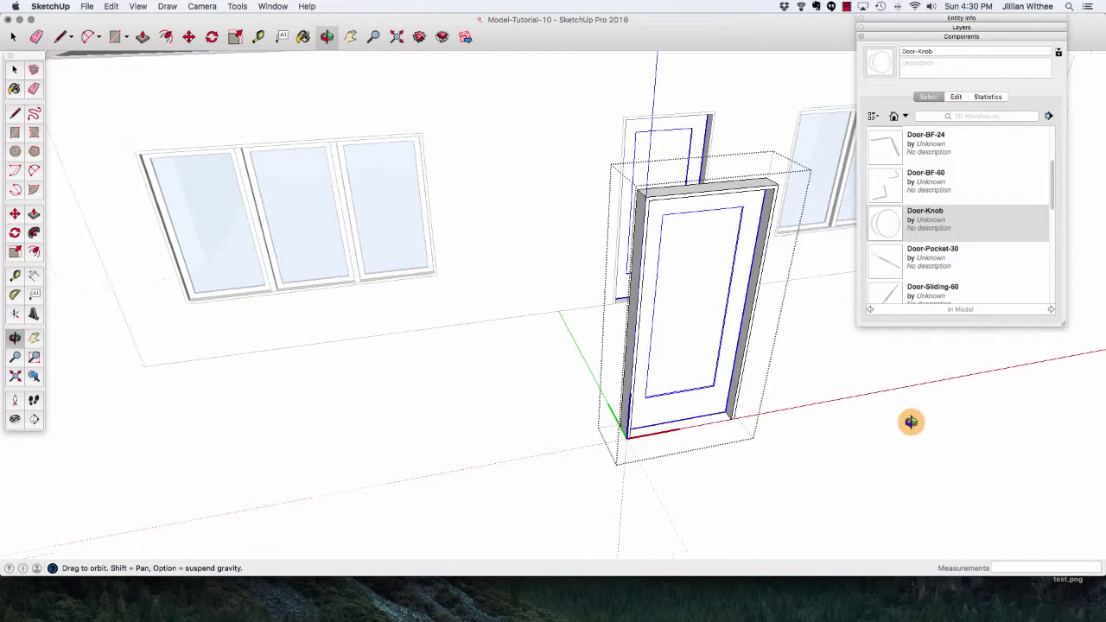
pyautogui.scroll(6, 807, 395)
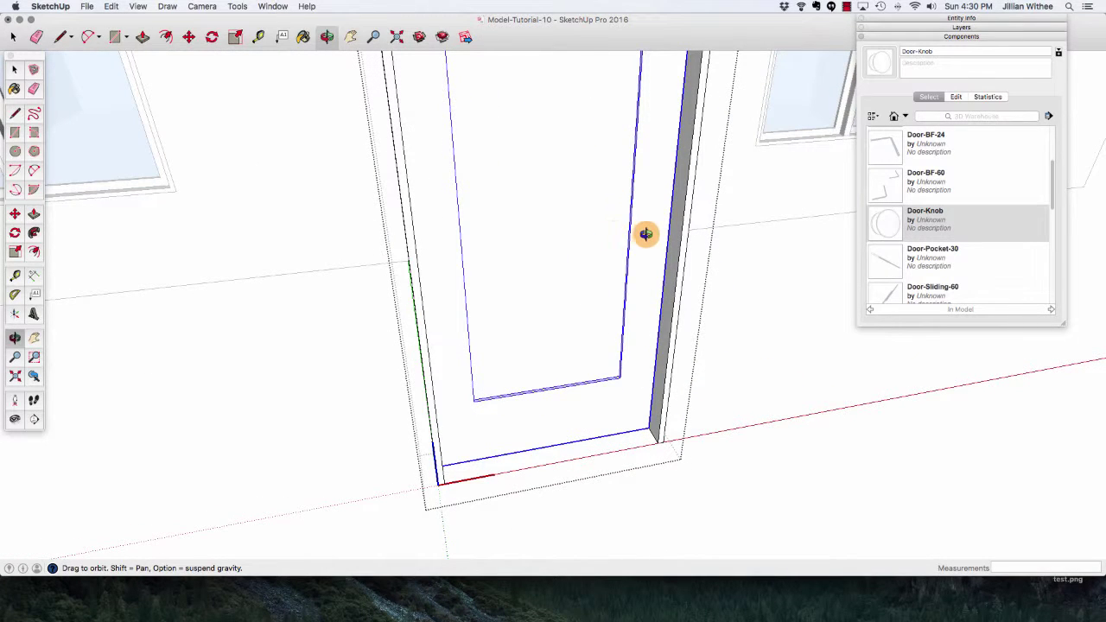
pyautogui.click(257, 37)
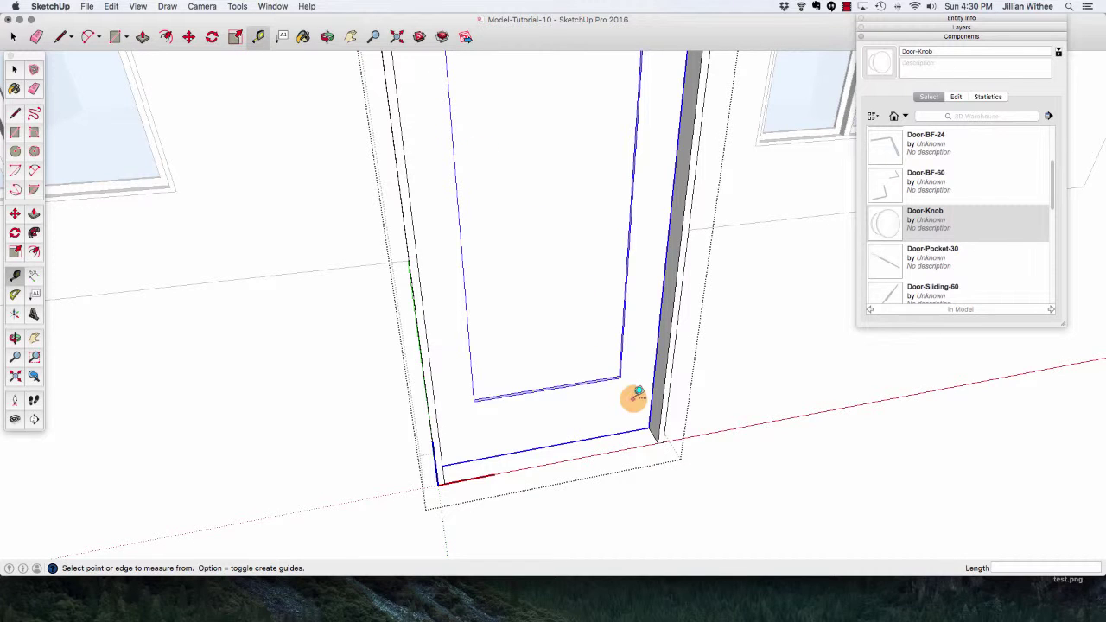
pyautogui.click(636, 427)
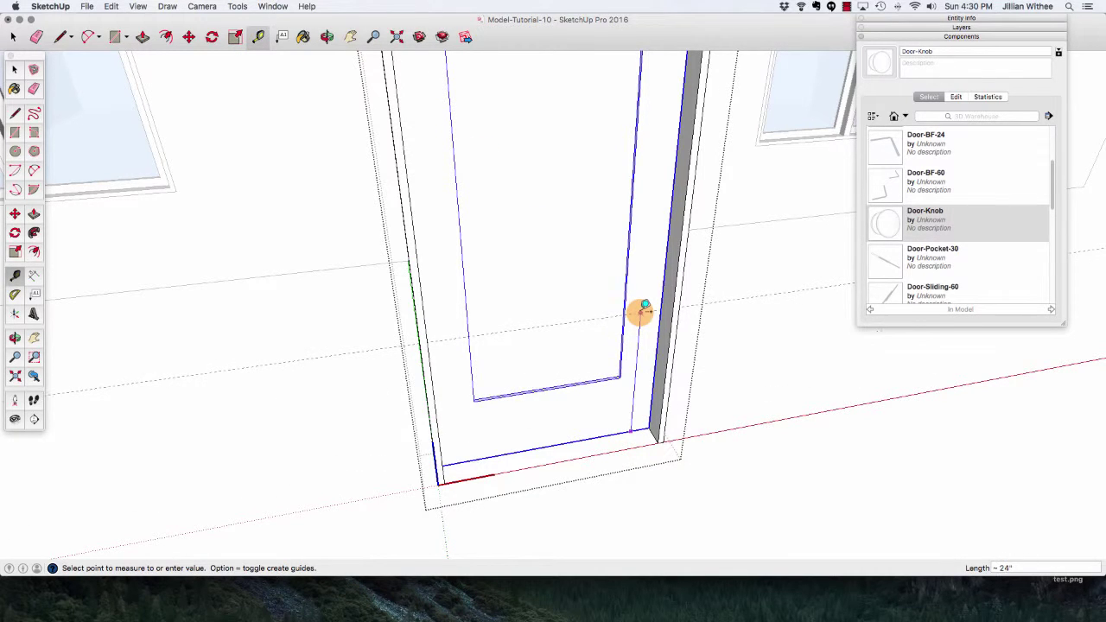
pyautogui.click(659, 181)
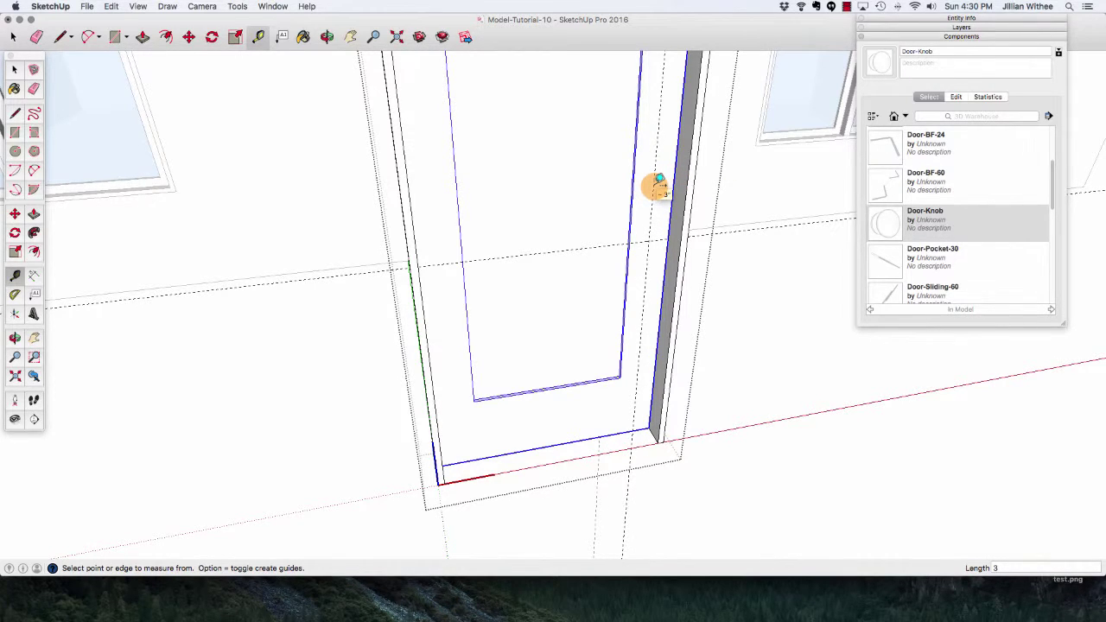
# Place the in-model component Door-Knob beside the door frame and move it onto the intersection of the two guides on the panel.
pyautogui.click(883, 229)
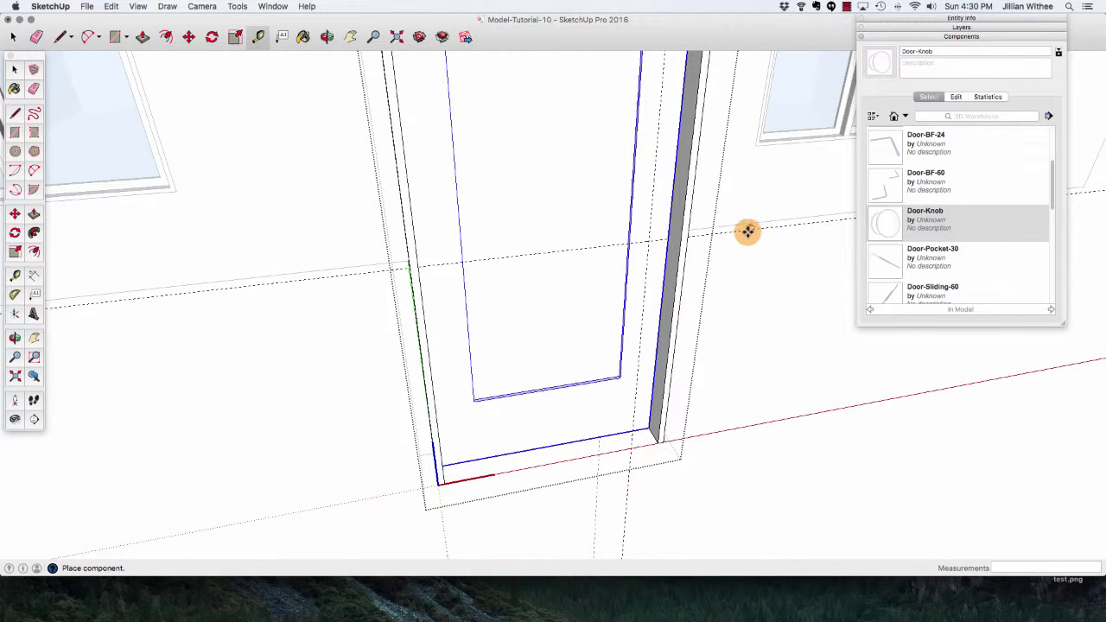
pyautogui.click(707, 232)
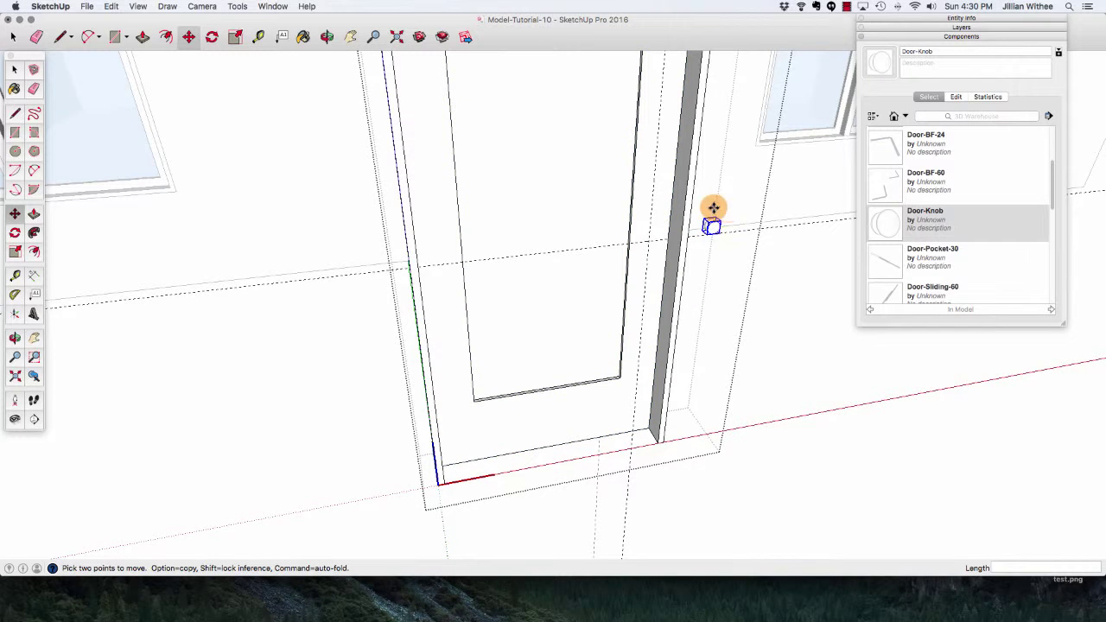
pyautogui.scroll(3, 713, 216)
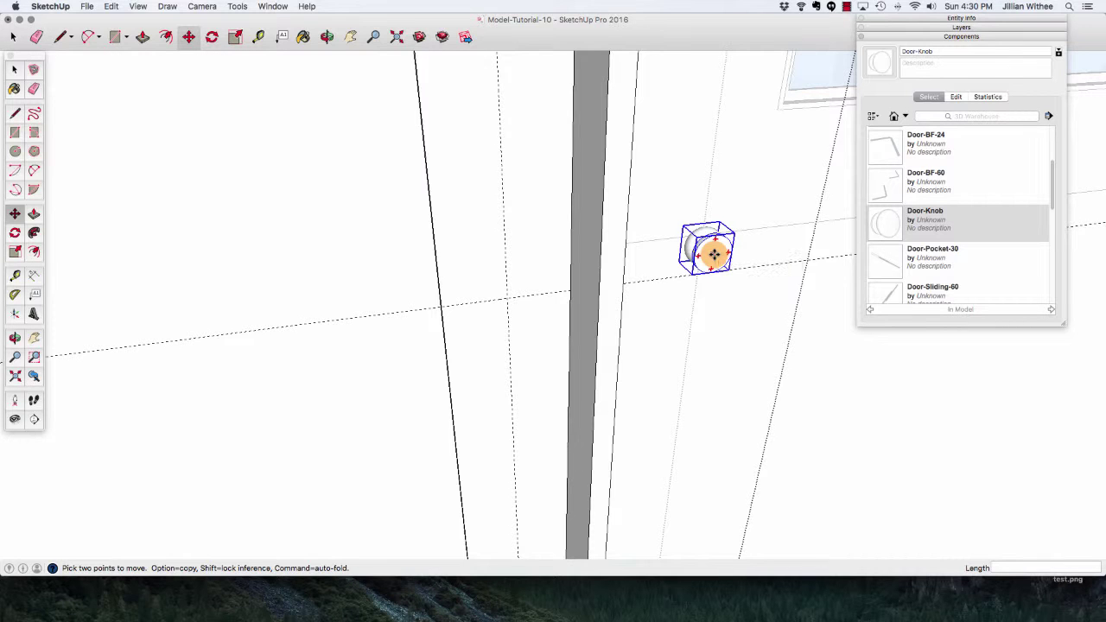
pyautogui.click(714, 253)
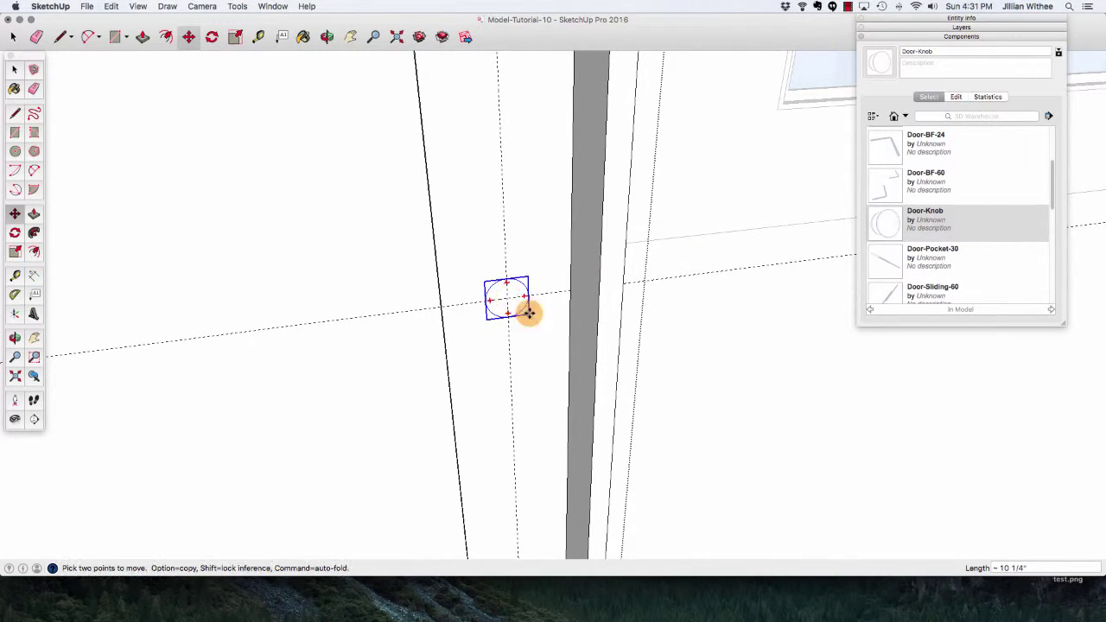
pyautogui.click(508, 303)
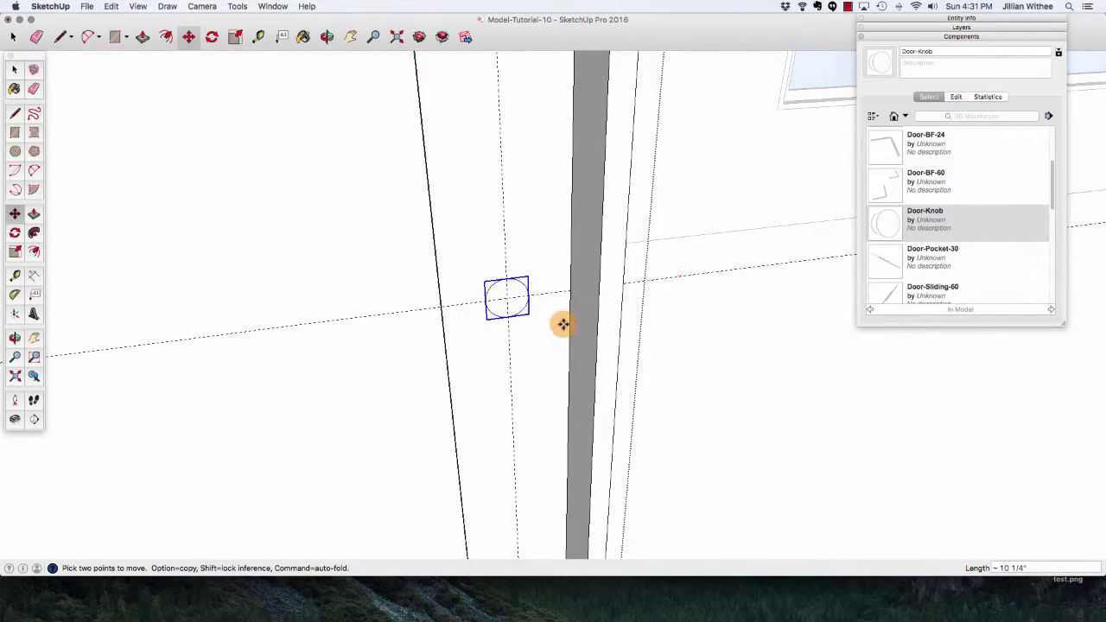
# Turn on the X-ray face style to see the door knob through the panel.
pyautogui.click(327, 36)
pyautogui.moveTo(382, 312); pyautogui.dragTo(494, 289)
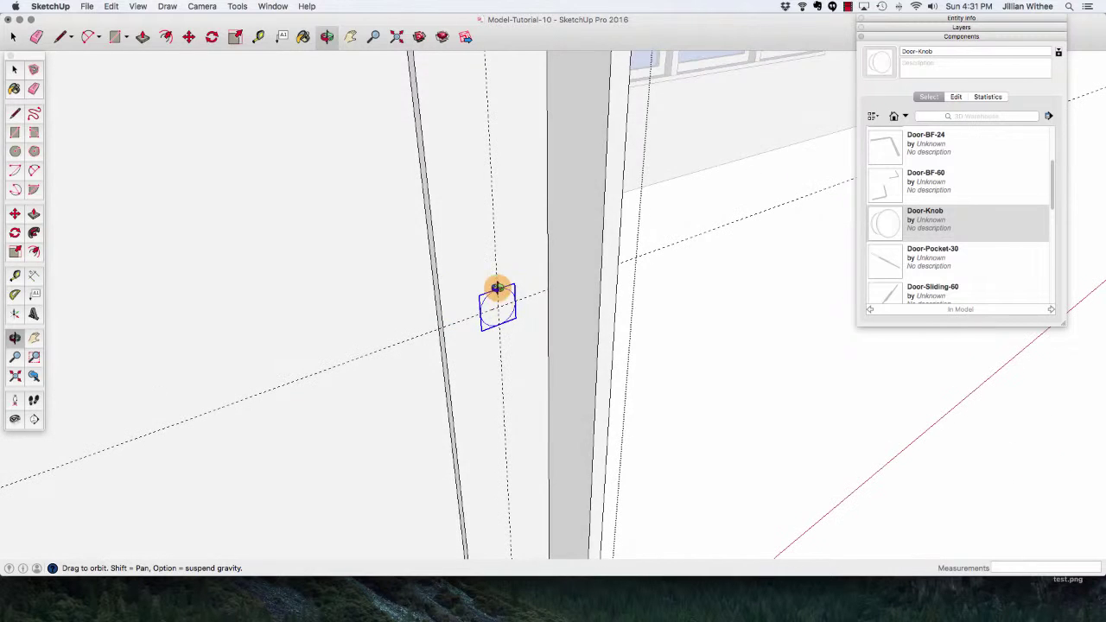
pyautogui.click(13, 36)
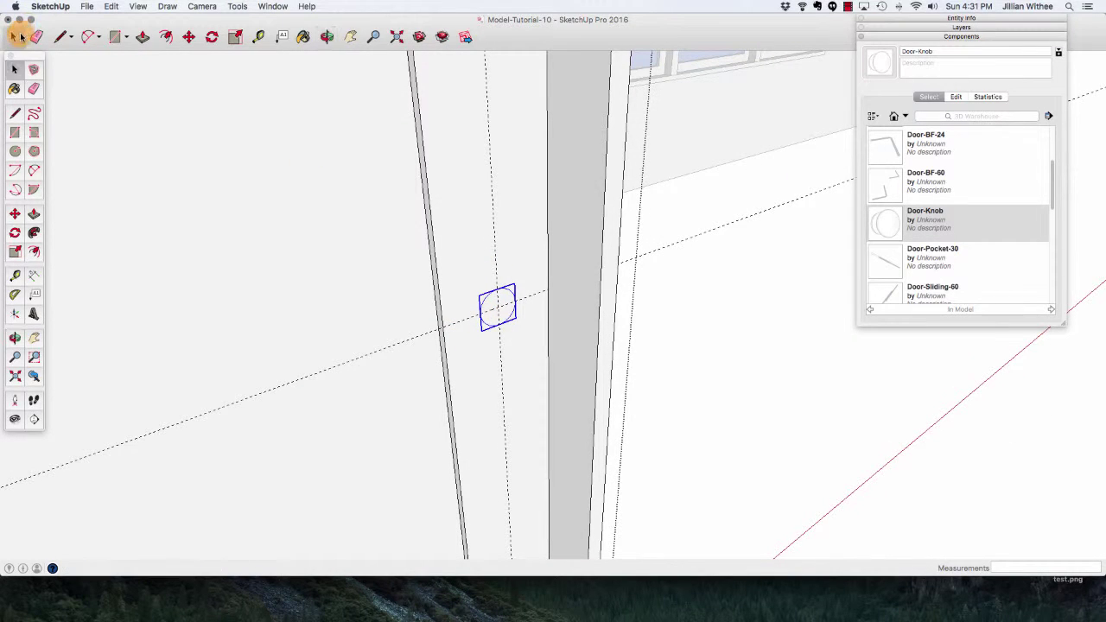
pyautogui.rightClick(484, 304)
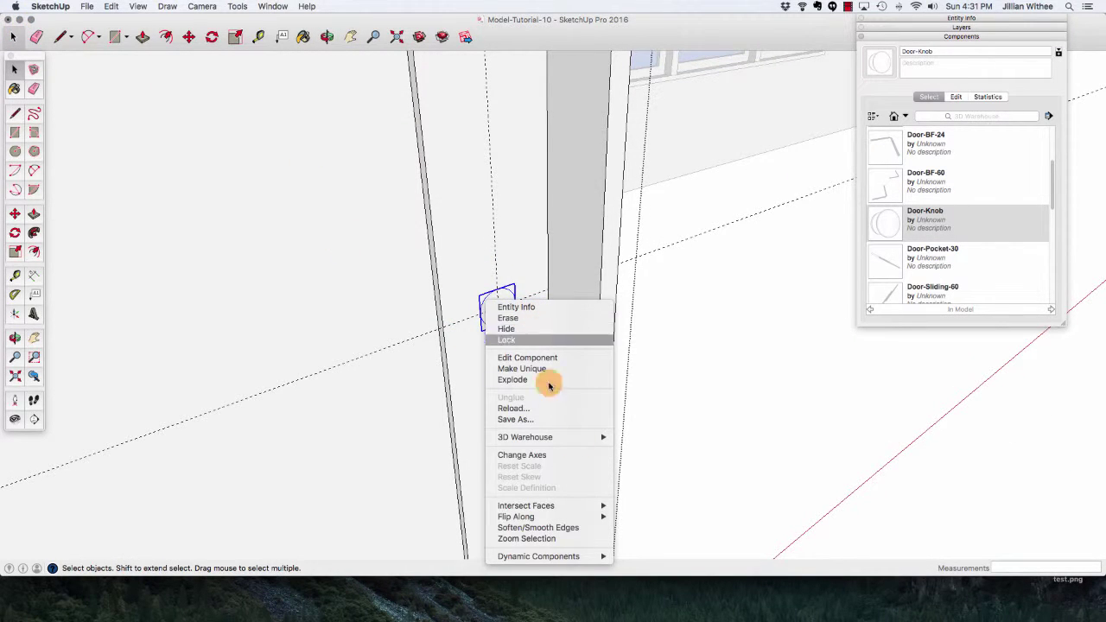
pyautogui.moveTo(610, 519)
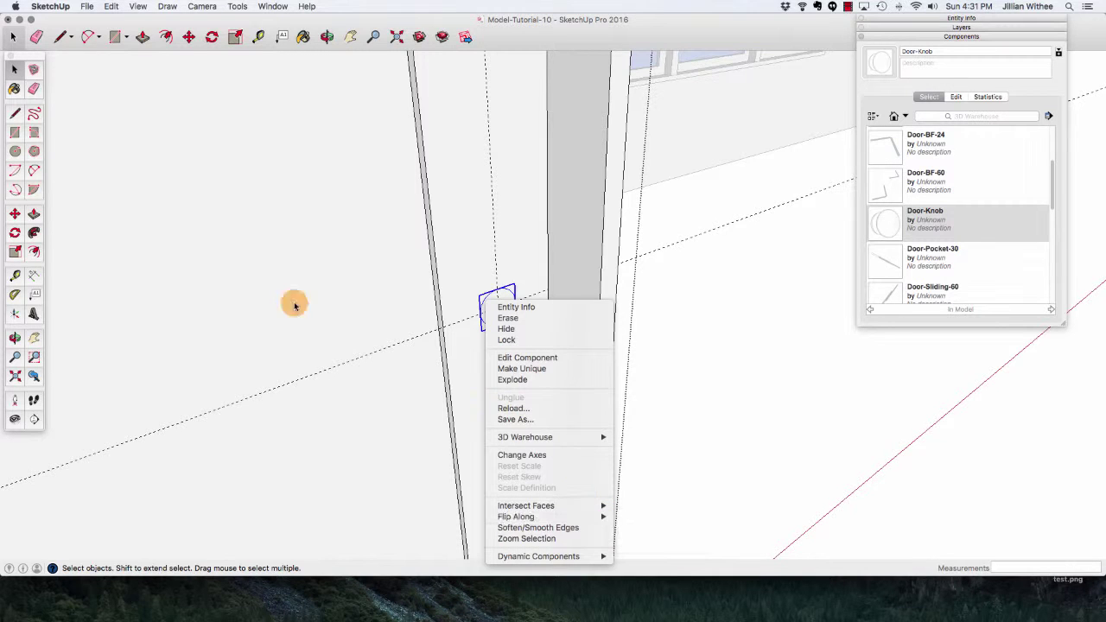
pyautogui.click(143, 7)
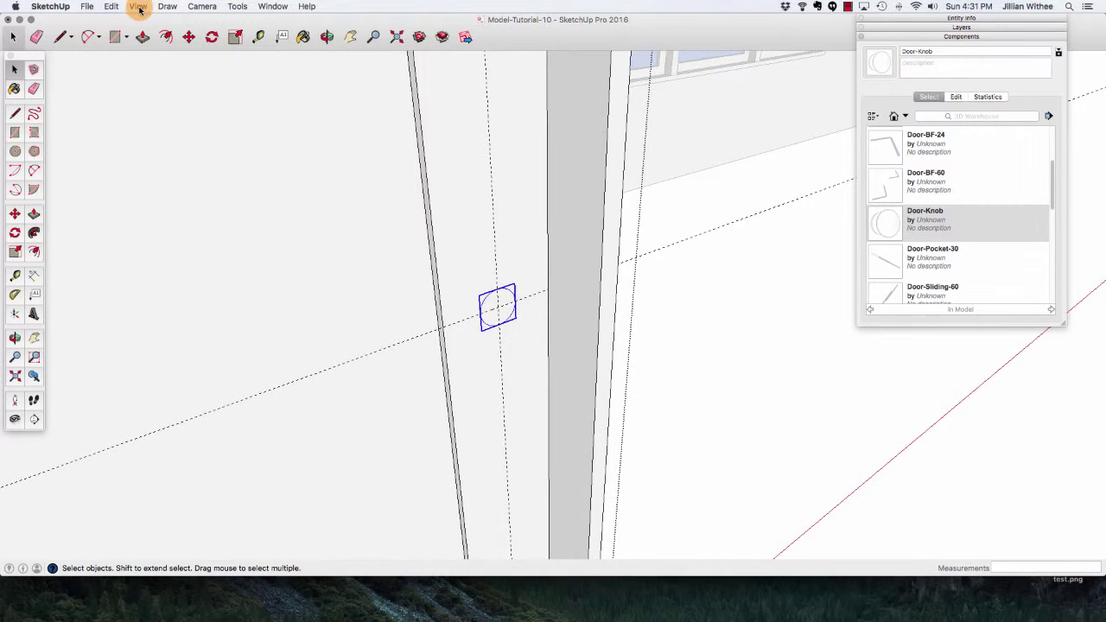
pyautogui.click(142, 7)
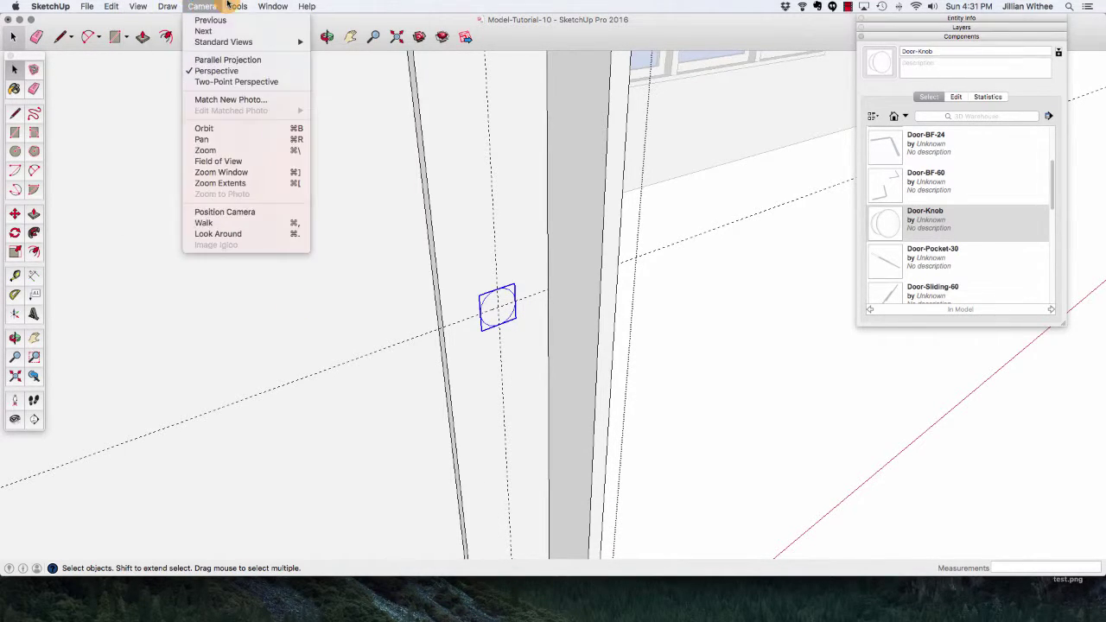
pyautogui.moveTo(190, 152)
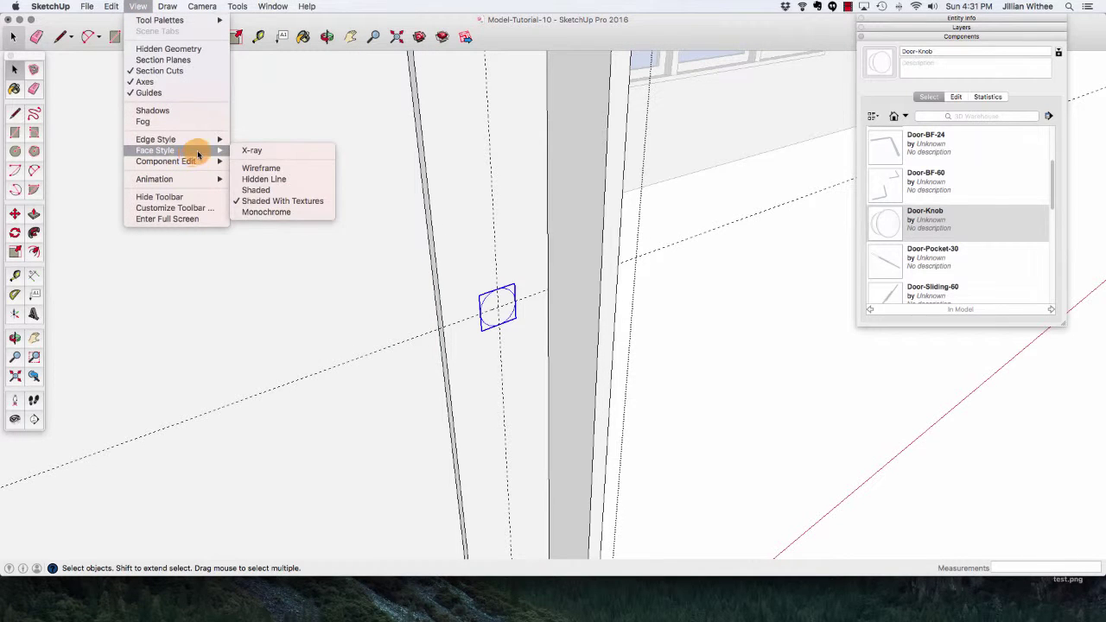
pyautogui.click(275, 153)
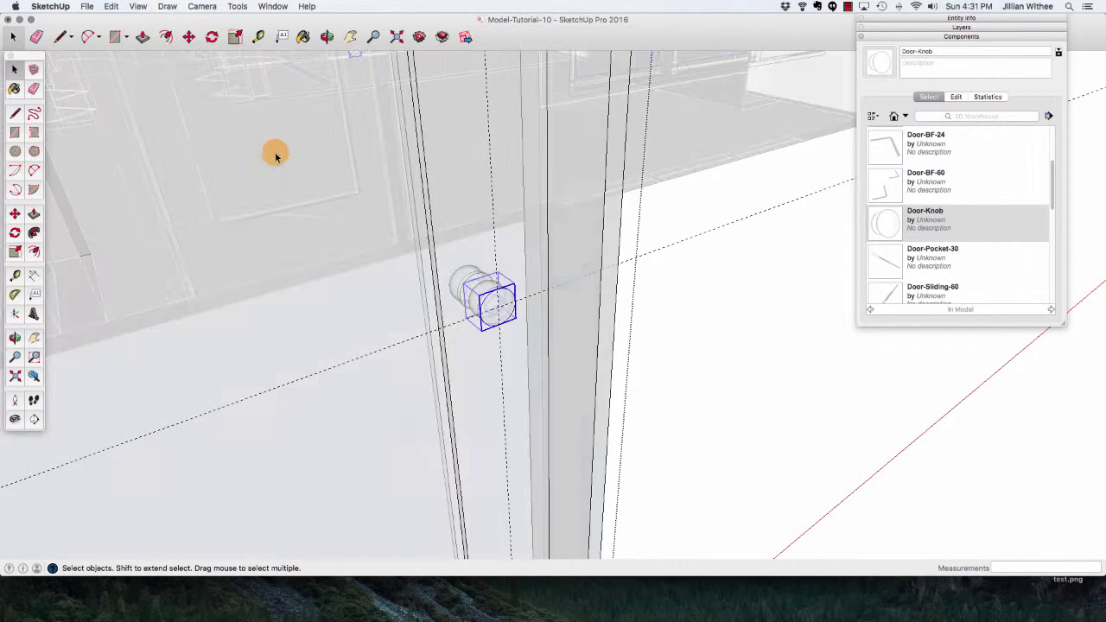
# Rotate the selected door knob 180° in the horizontal plane about the guide intersection so it faces the opposite way.
pyautogui.click(212, 37)
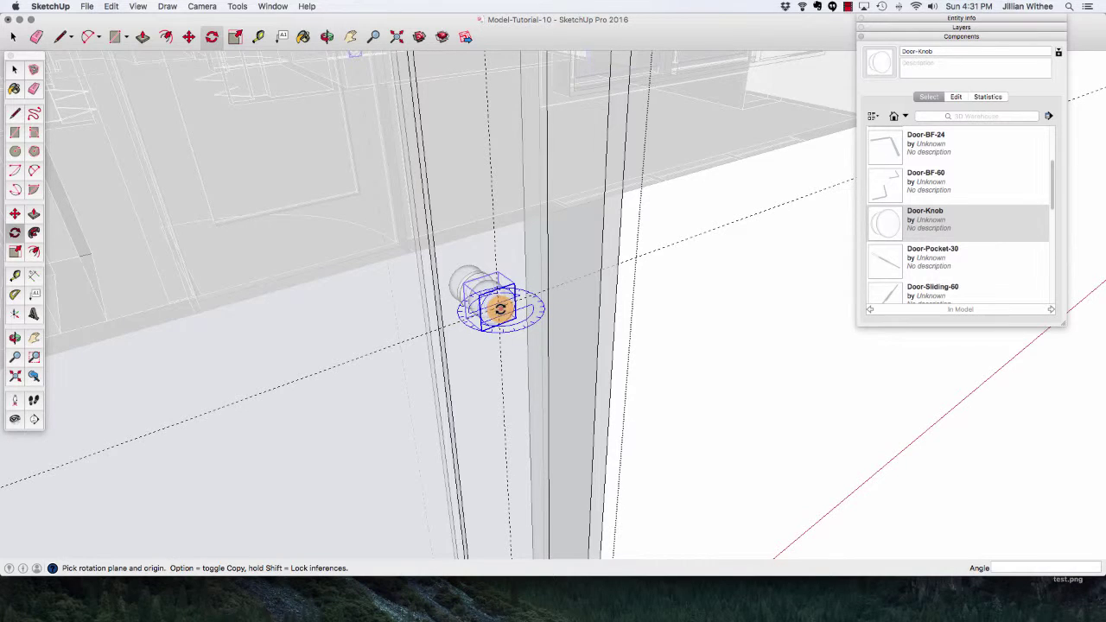
pyautogui.scroll(6, 500, 309)
pyautogui.scroll(-3, 497, 307)
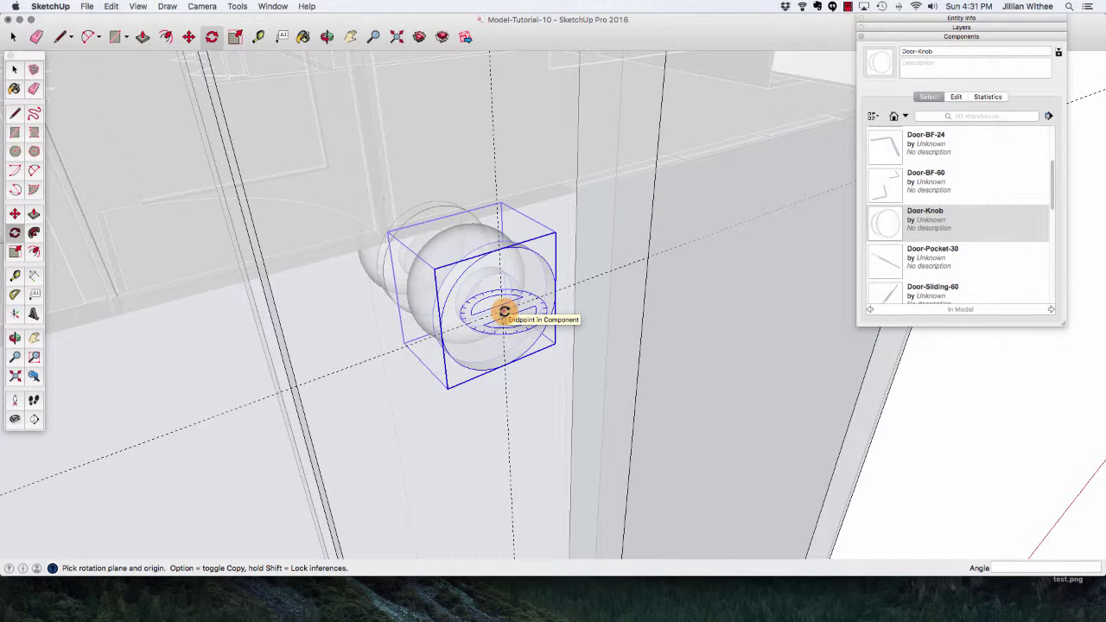
pyautogui.click(504, 311)
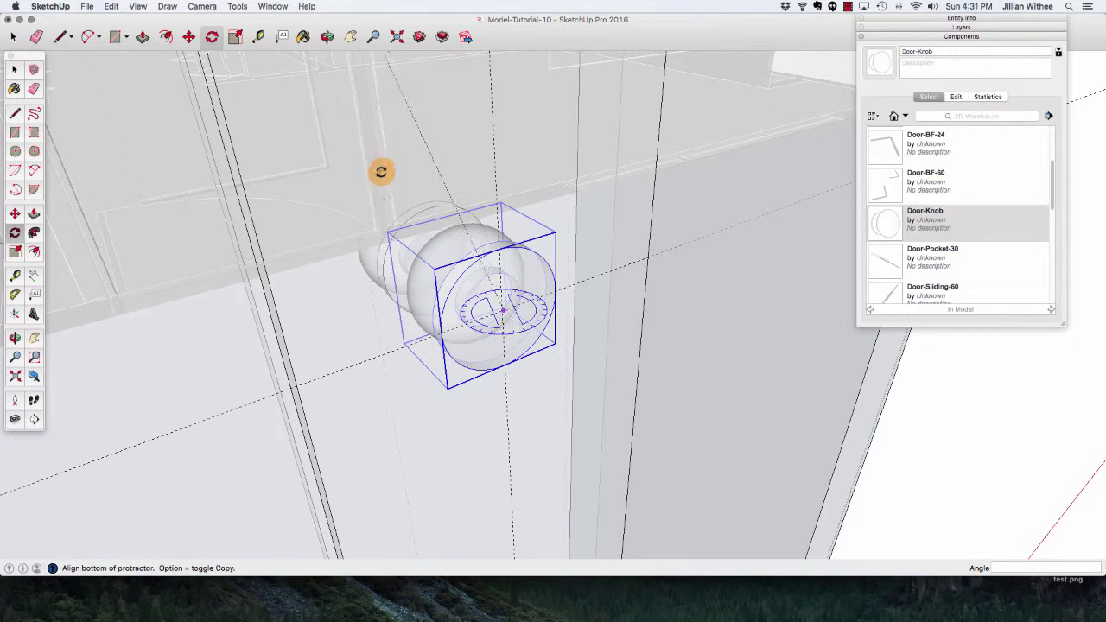
pyautogui.scroll(-1, 390, 277)
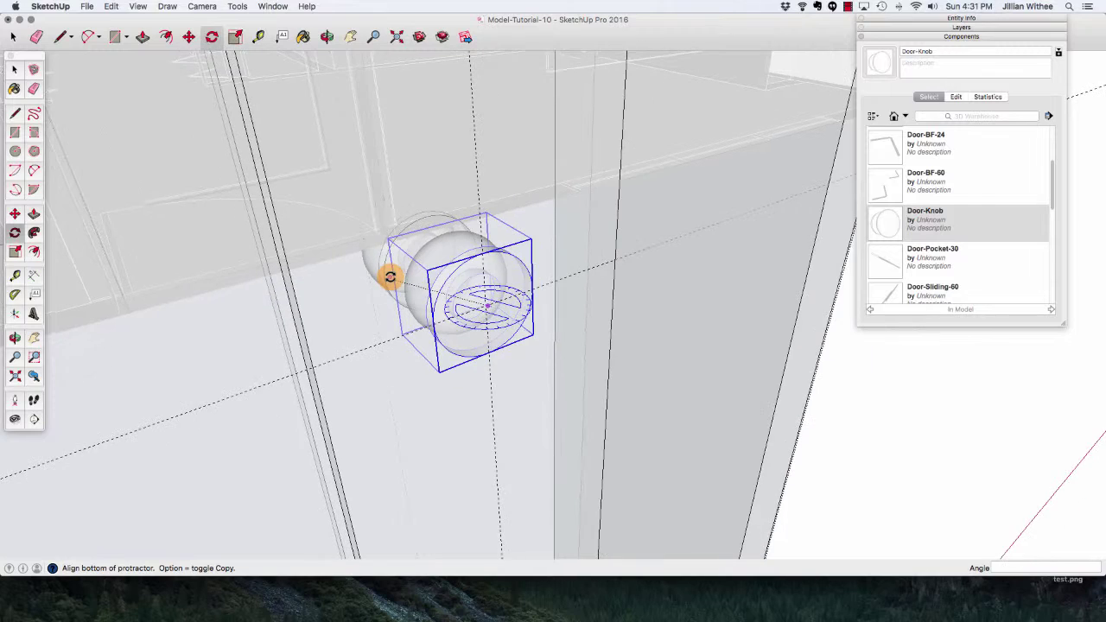
pyautogui.scroll(-8, 391, 278)
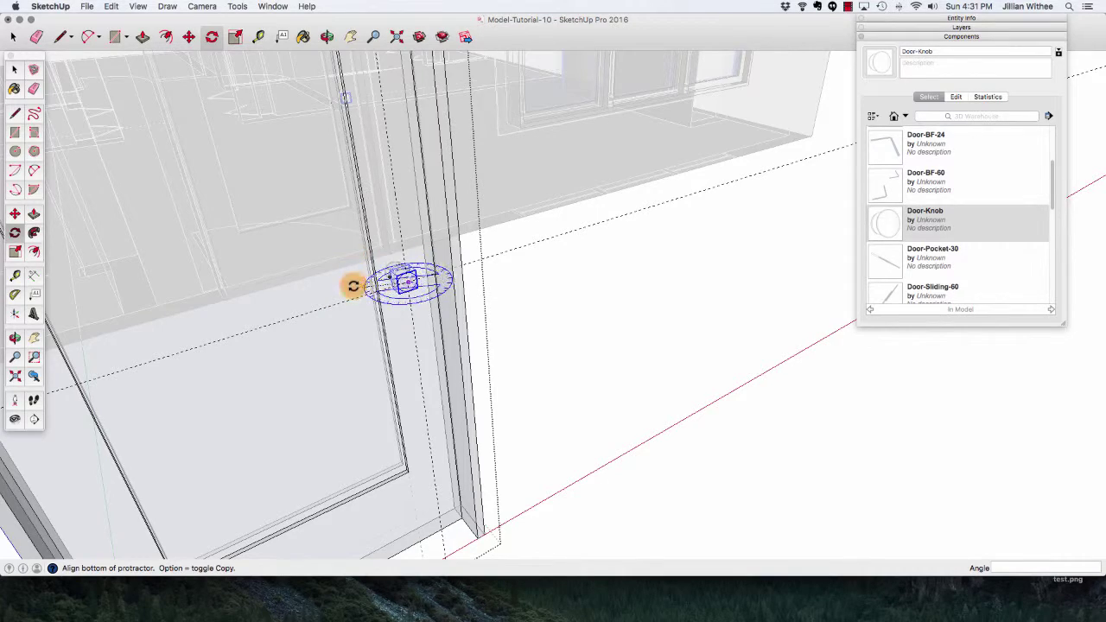
pyautogui.moveTo(351, 286); pyautogui.dragTo(395, 328, button='middle')
pyautogui.scroll(-10, 398, 326)
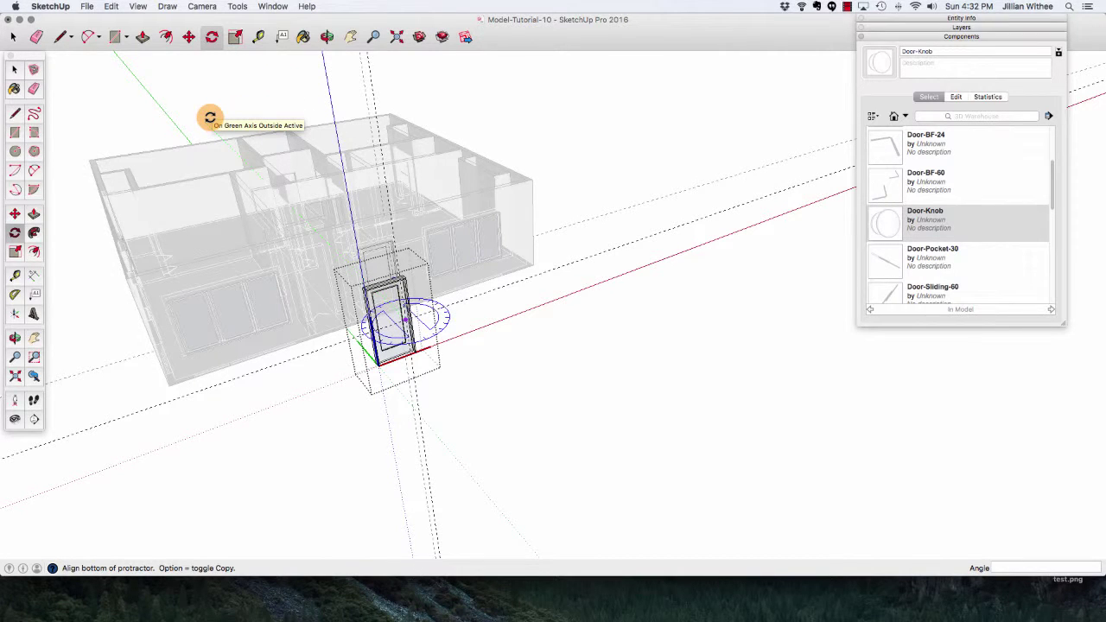
pyautogui.click(210, 117)
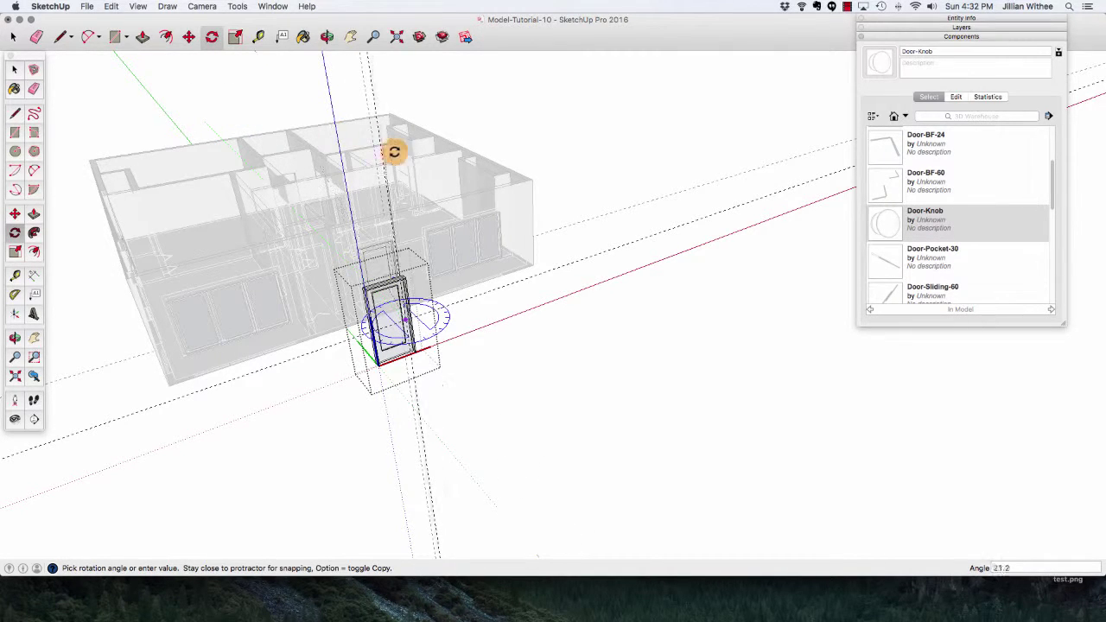
pyautogui.click(446, 367)
# Move the rotated knob about 1 5/16" from the centre of its base so it sits against the door panel's face.
pyautogui.scroll(5, 393, 318)
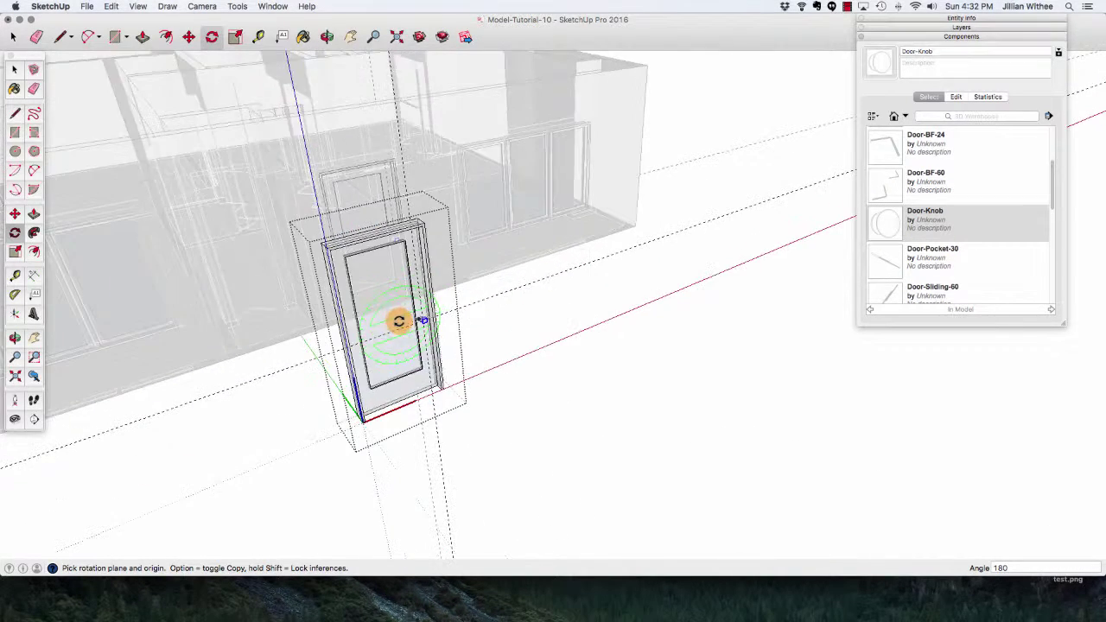
pyautogui.scroll(10, 406, 319)
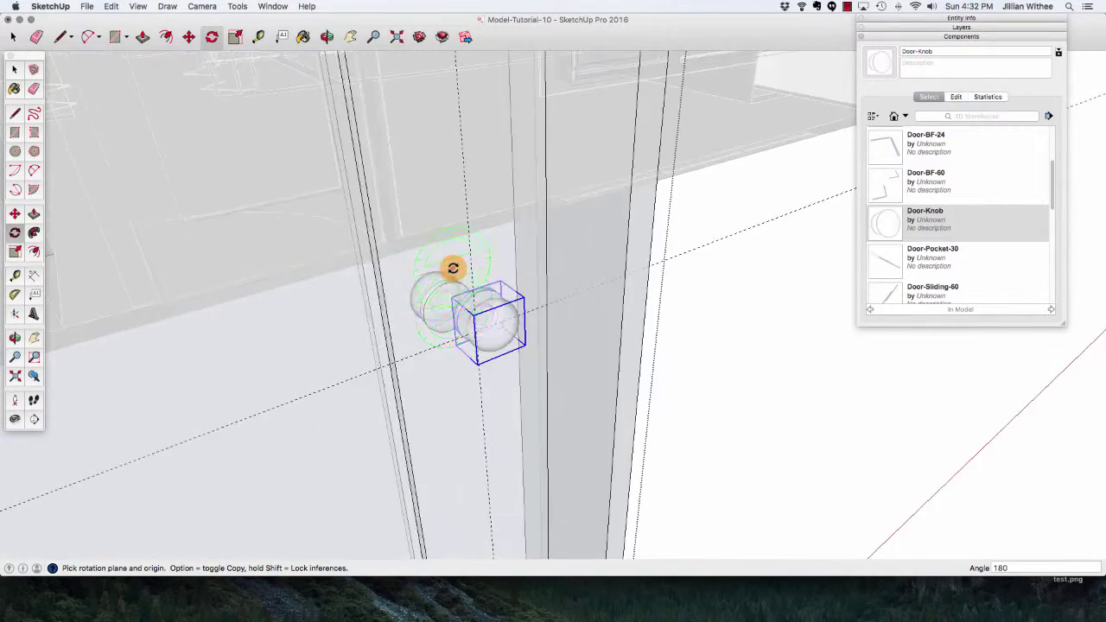
pyautogui.scroll(4, 453, 268)
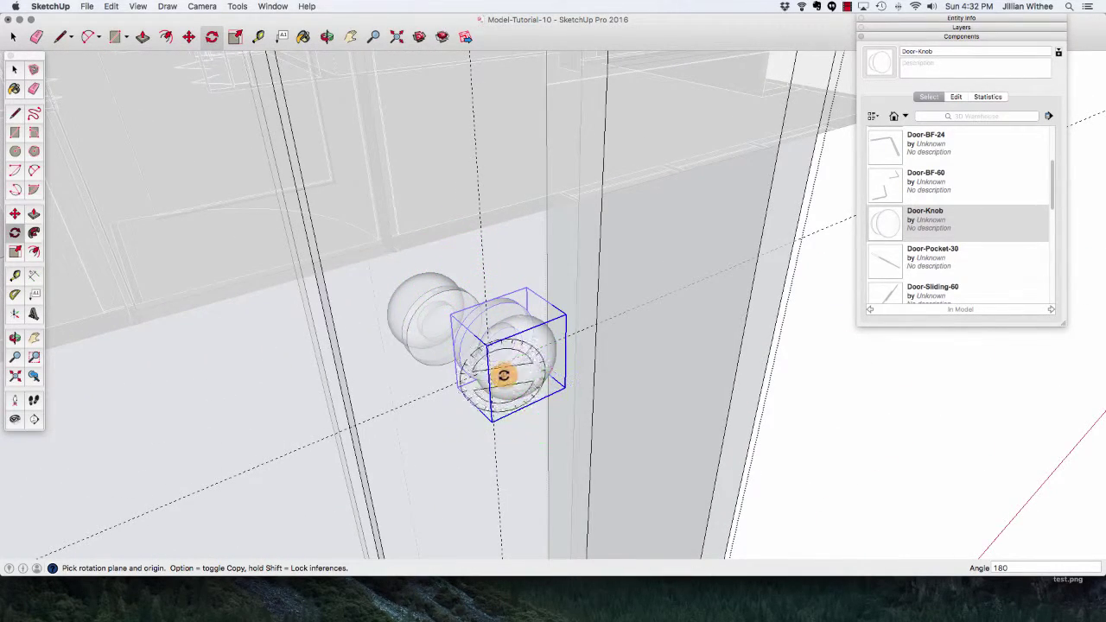
pyautogui.moveTo(506, 319); pyautogui.dragTo(625, 291)
pyautogui.press('q')
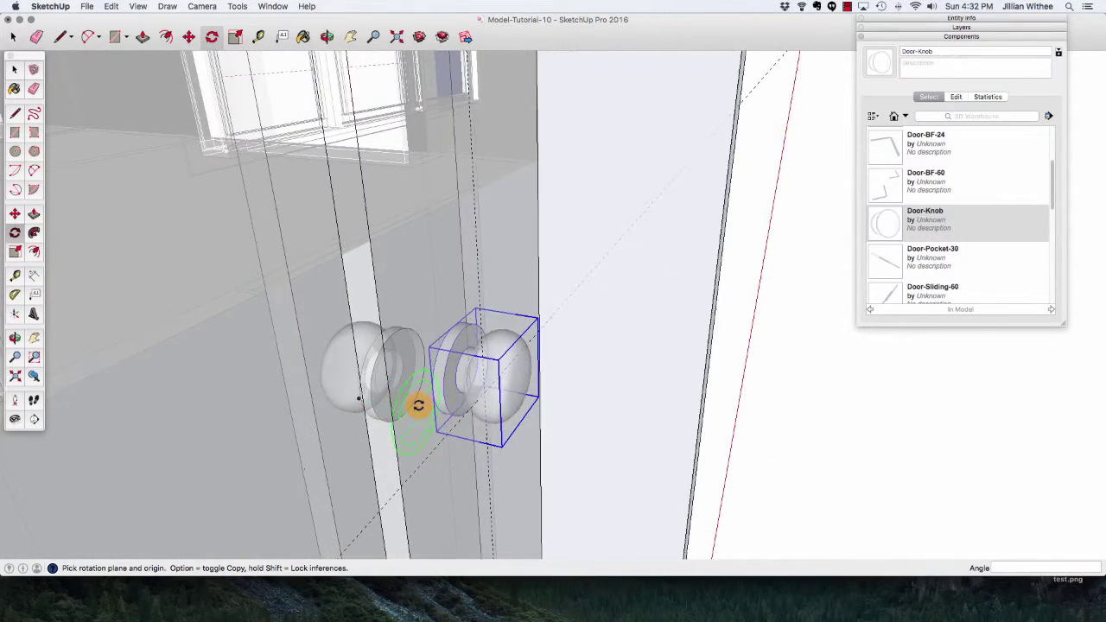
pyautogui.moveTo(418, 403); pyautogui.dragTo(824, 381, button='middle')
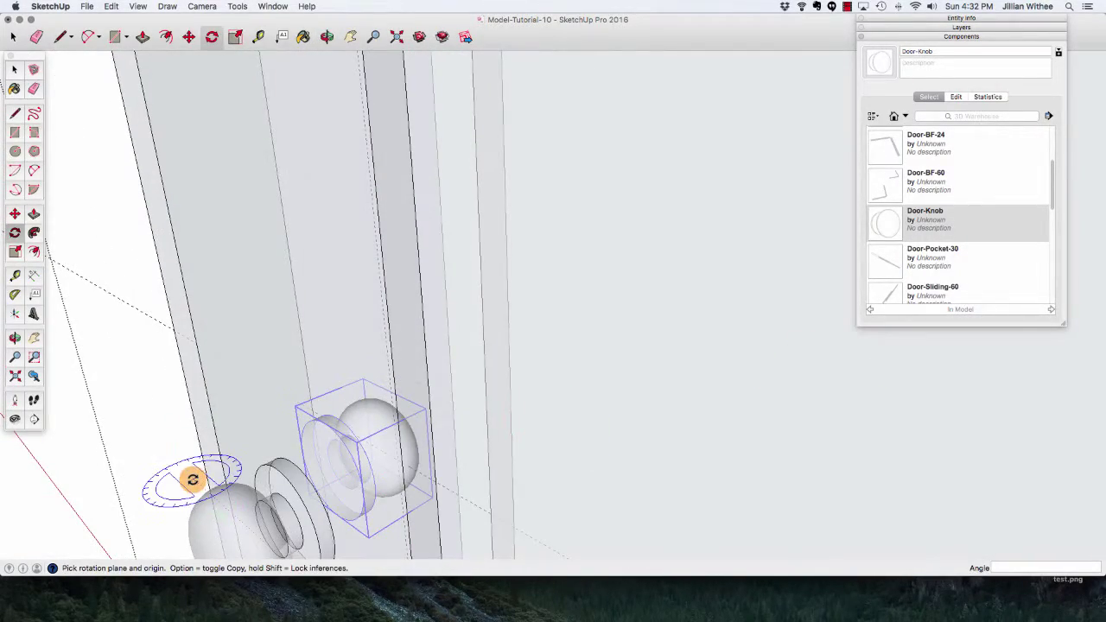
pyautogui.press('m')
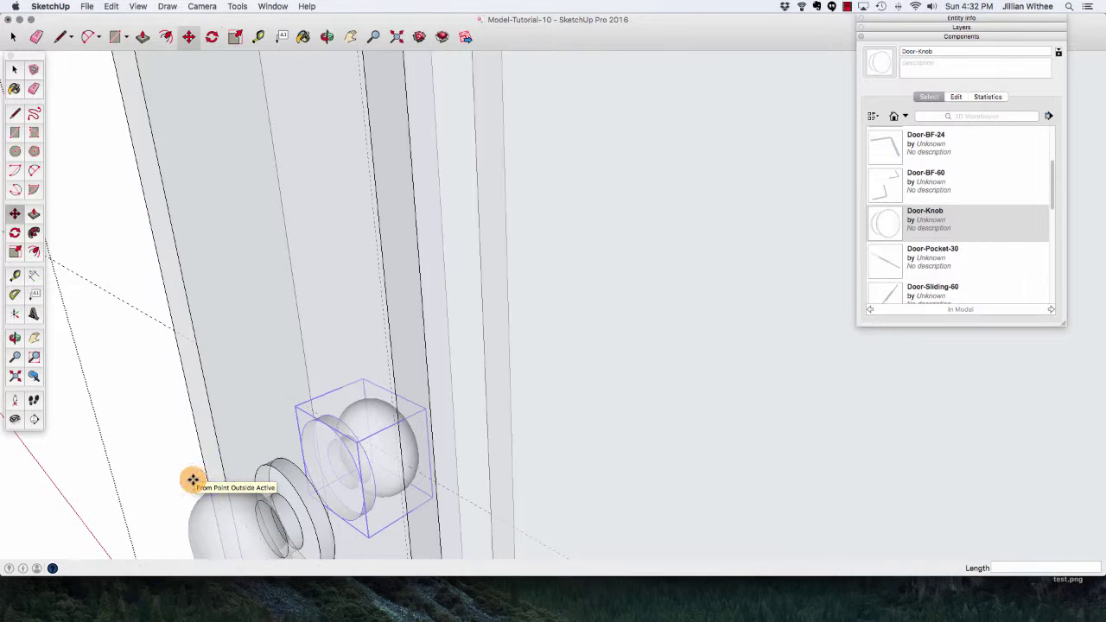
pyautogui.click(331, 471)
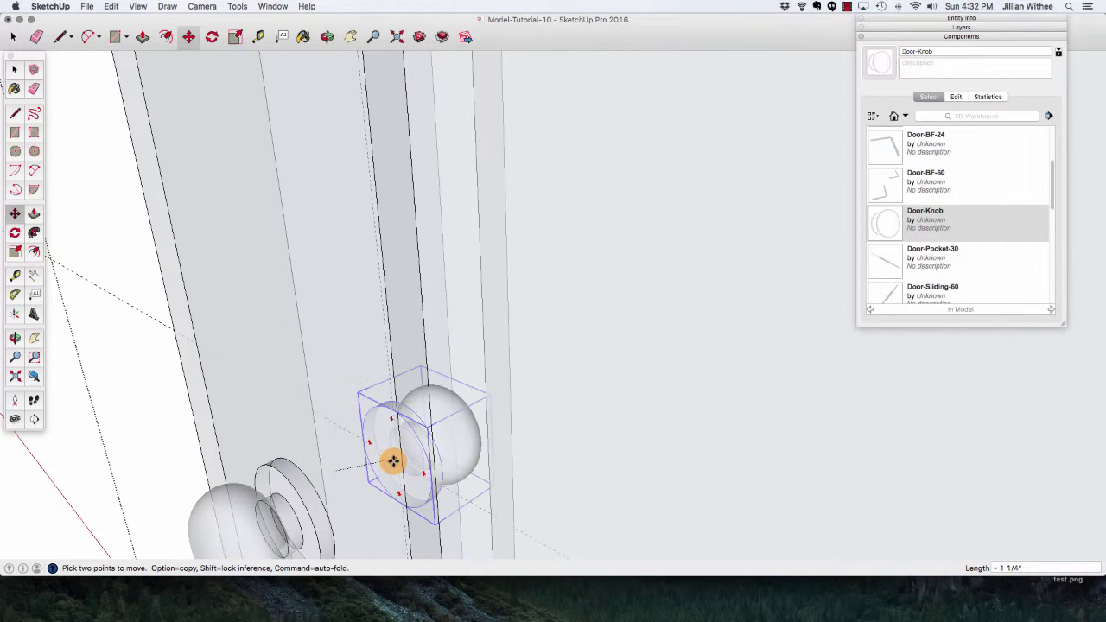
pyautogui.click(397, 464)
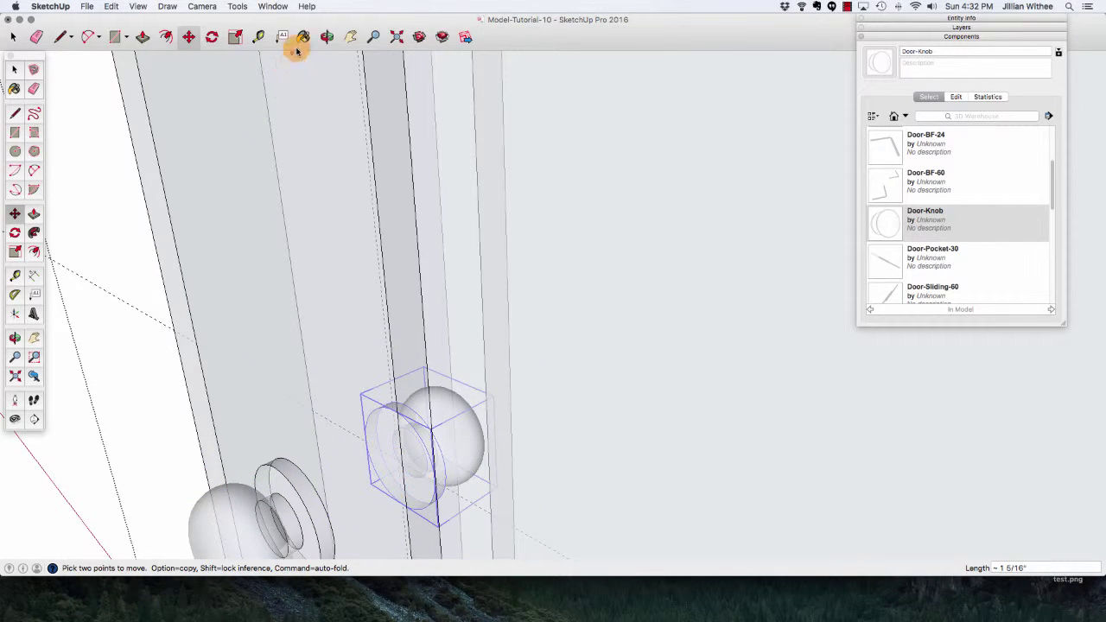
# Examine the repositioned knob on the standalone door and the door in the house wall from several angles.
pyautogui.click(327, 36)
pyautogui.moveTo(553, 324); pyautogui.dragTo(350, 373)
pyautogui.moveTo(409, 150); pyautogui.dragTo(357, 146)
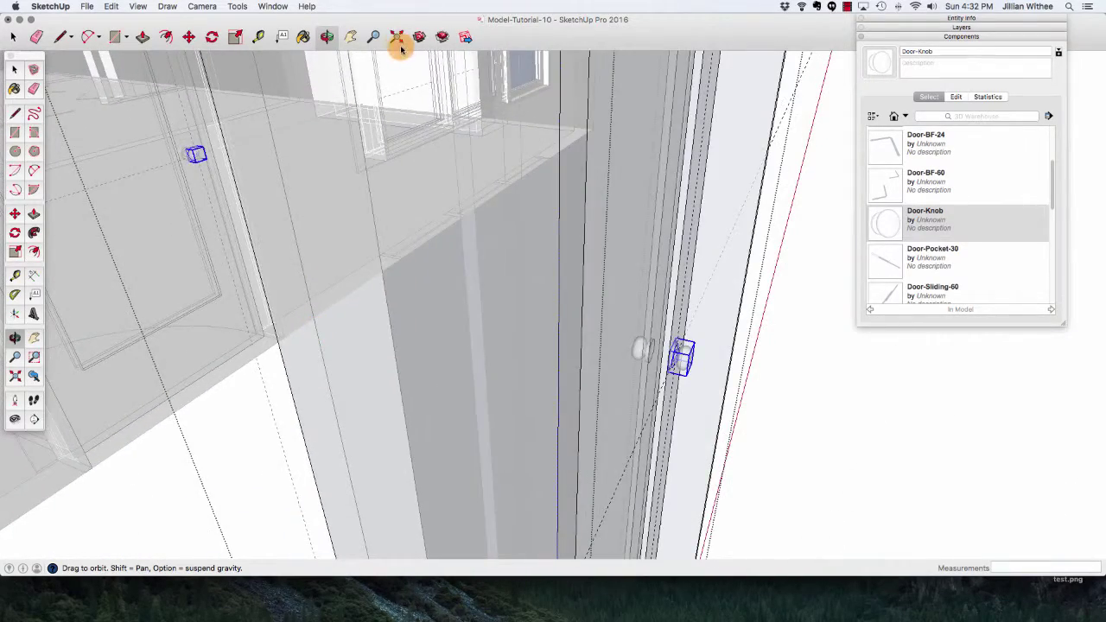
pyautogui.click(397, 36)
pyautogui.moveTo(285, 200); pyautogui.dragTo(608, 251)
pyautogui.scroll(5, 612, 256)
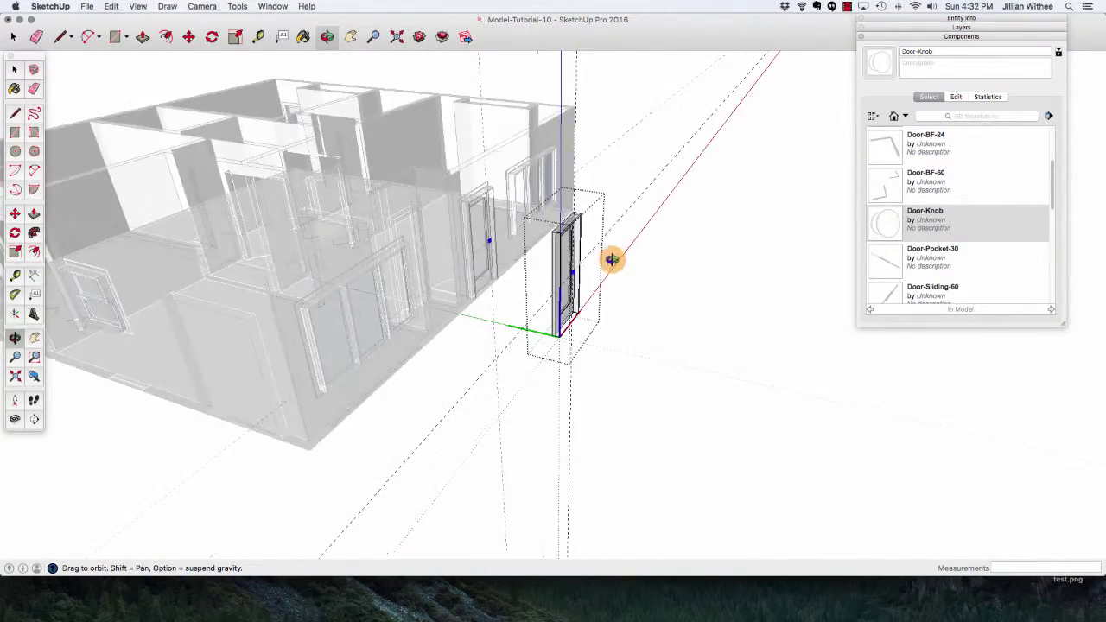
pyautogui.scroll(3, 612, 261)
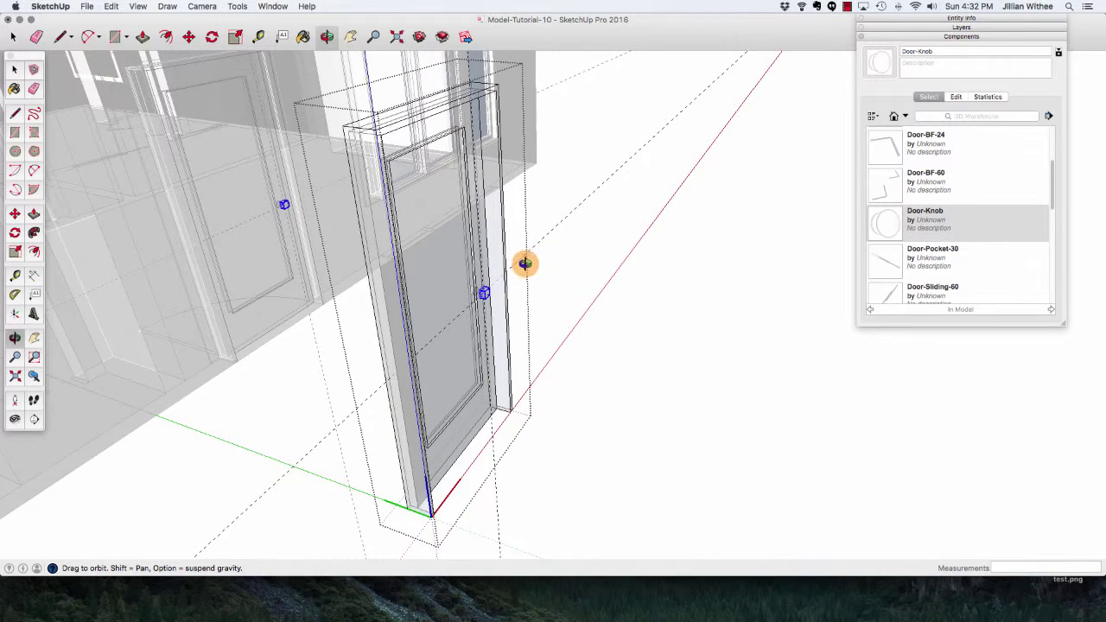
pyautogui.scroll(3, 522, 265)
pyautogui.scroll(-5, 462, 278)
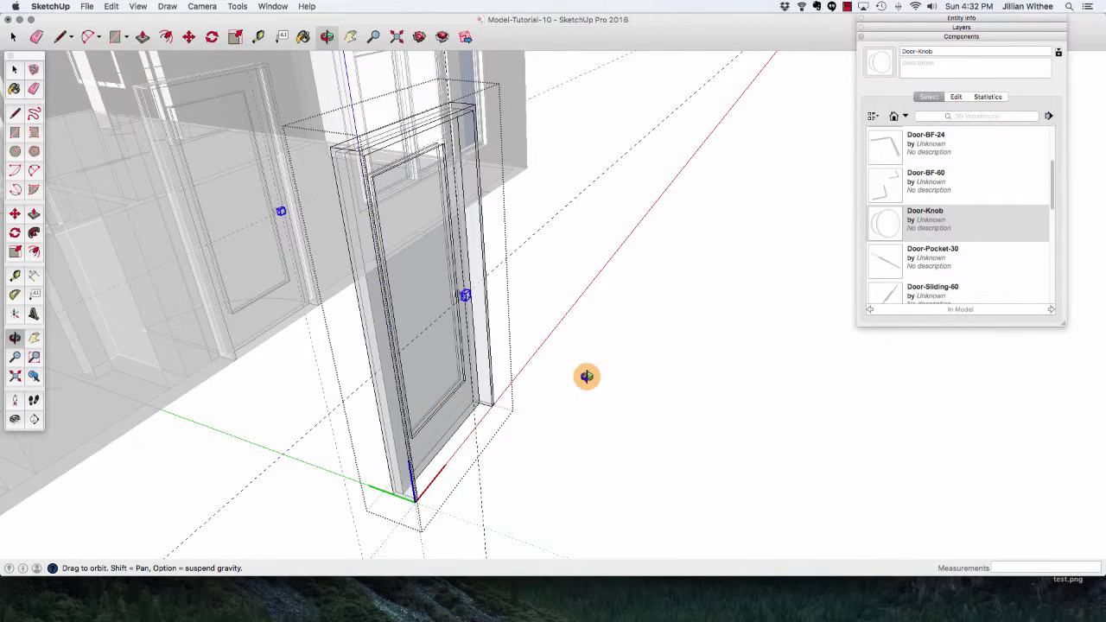
# Leave the Door-3068 component and delete all guides from the model.
pyautogui.press('space')
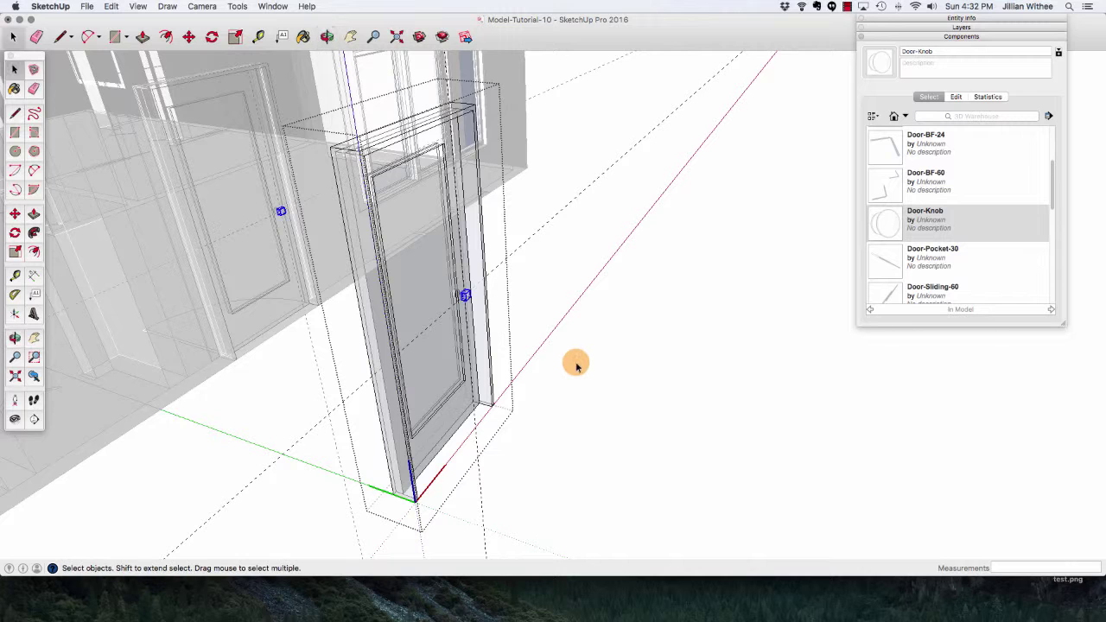
pyautogui.click(563, 371)
pyautogui.moveTo(451, 396); pyautogui.dragTo(363, 252, button='middle')
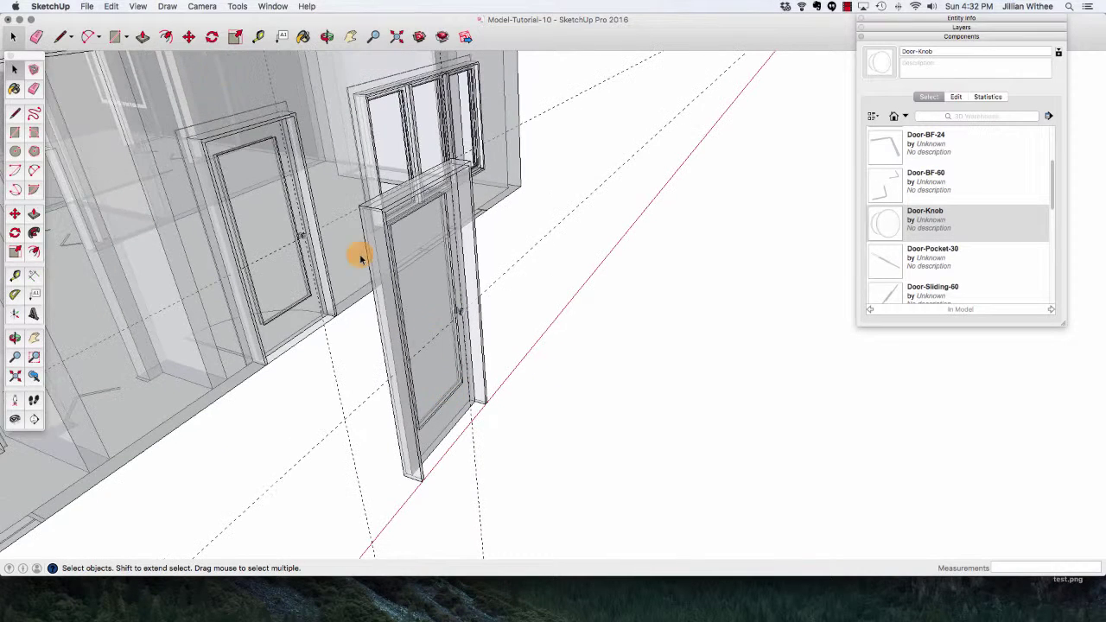
pyautogui.click(112, 6)
pyautogui.click(130, 104)
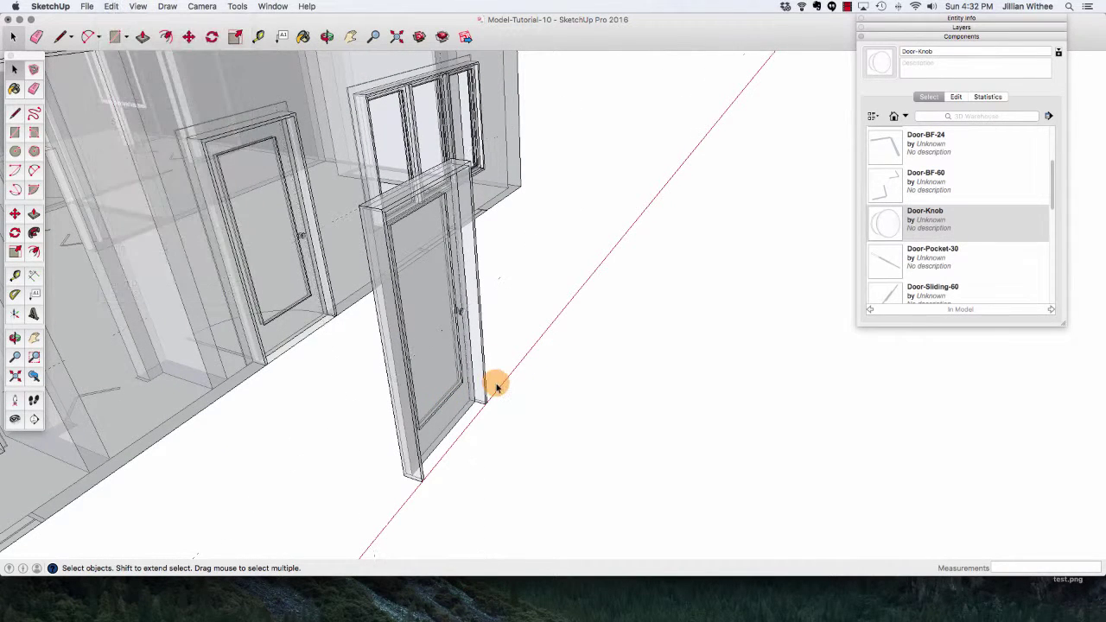
# Turn off the X-ray face style.
pyautogui.click(139, 6)
pyautogui.moveTo(184, 163)
pyautogui.click(259, 153)
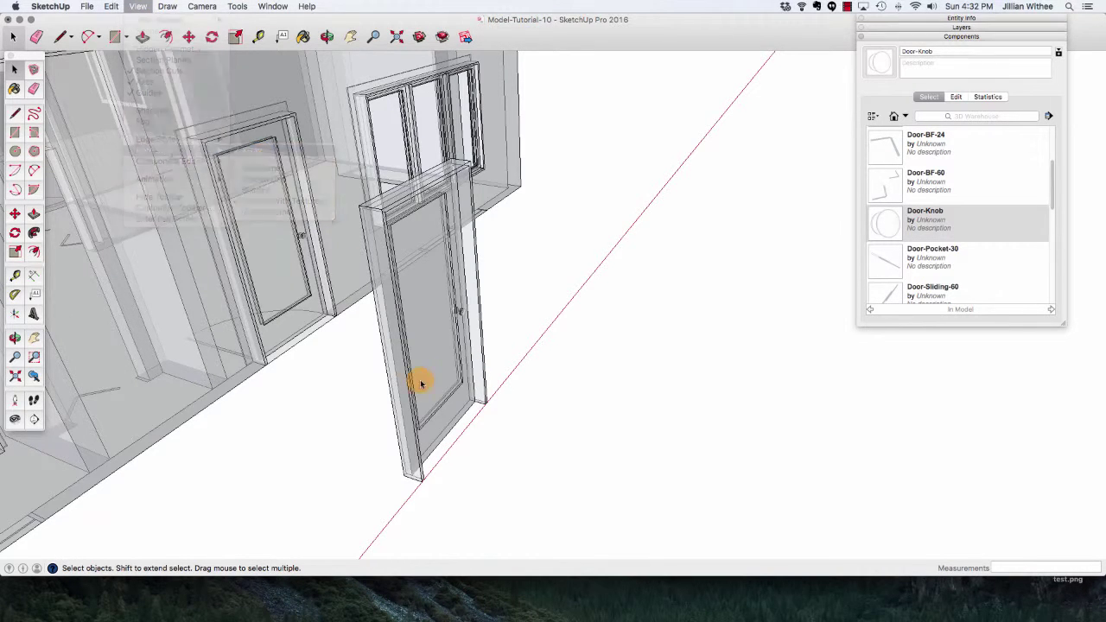
# Make the standalone Door-3068 in front of the house a unique component.
pyautogui.scroll(-2, 434, 454)
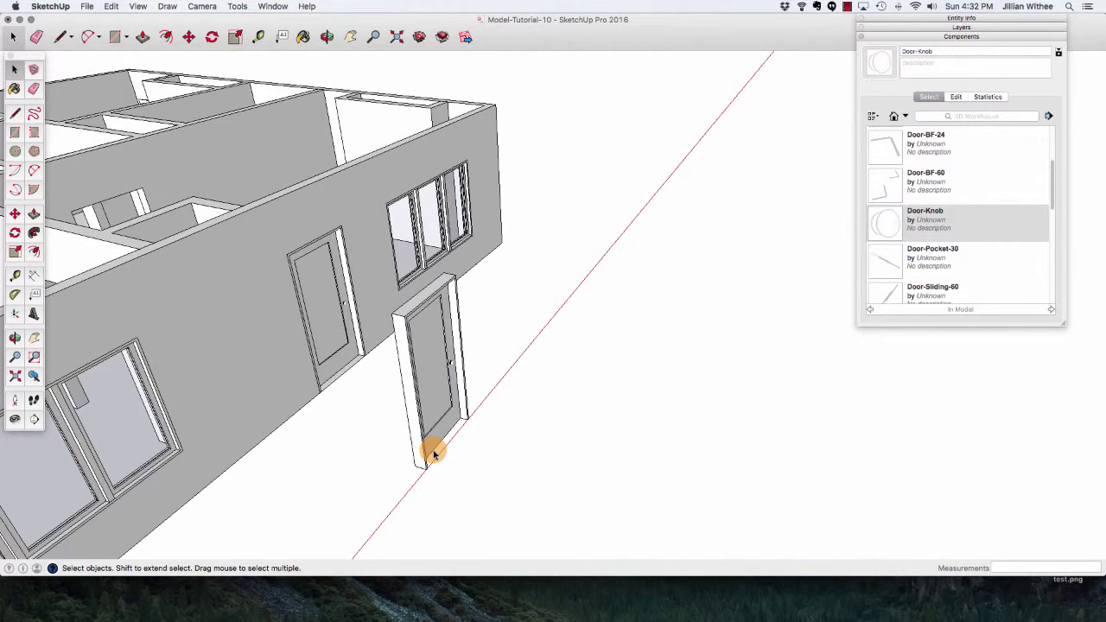
pyautogui.scroll(-3, 434, 453)
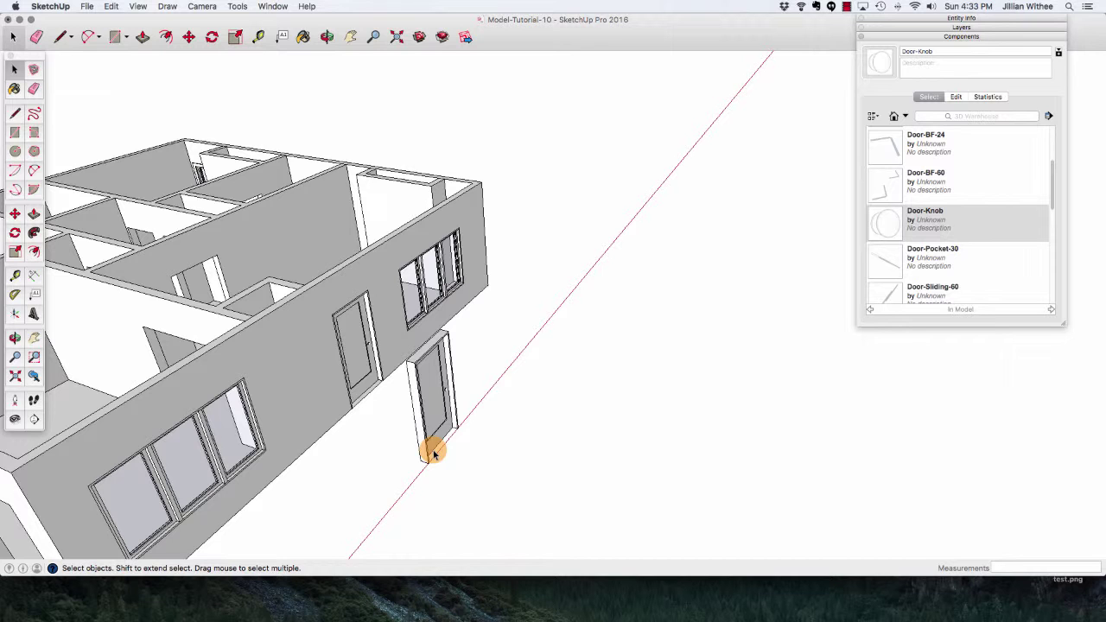
pyautogui.scroll(3, 435, 453)
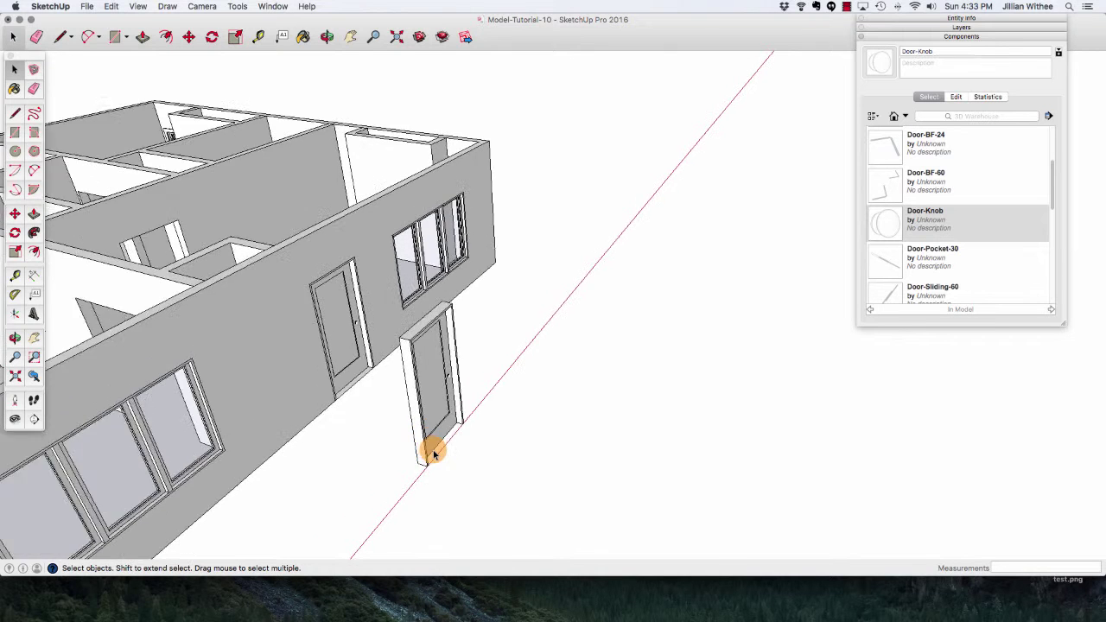
pyautogui.scroll(4, 435, 454)
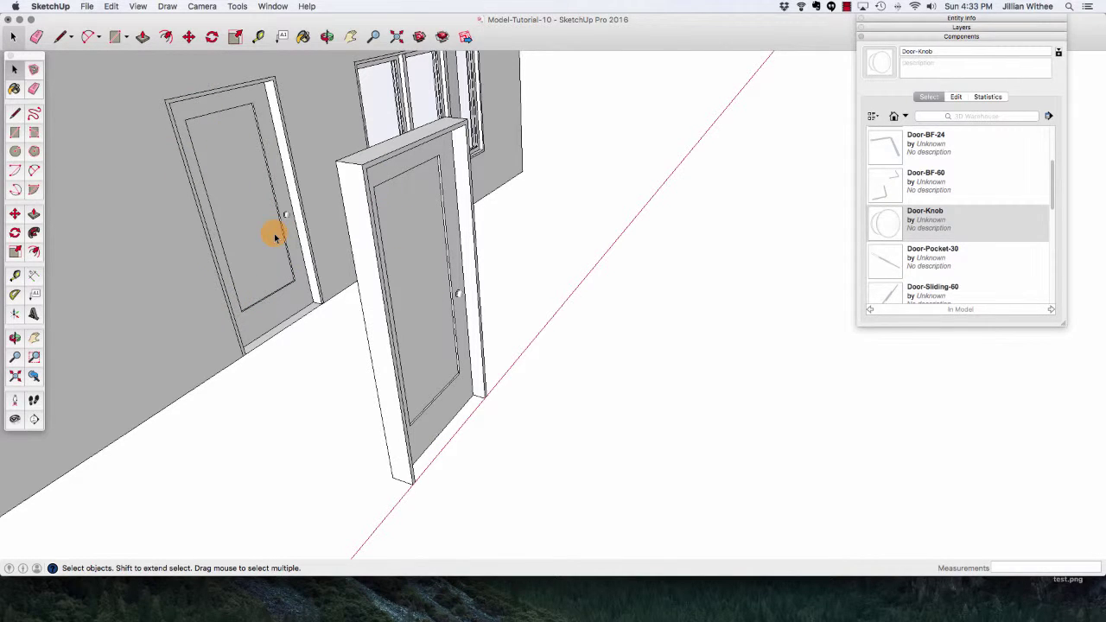
pyautogui.rightClick(391, 229)
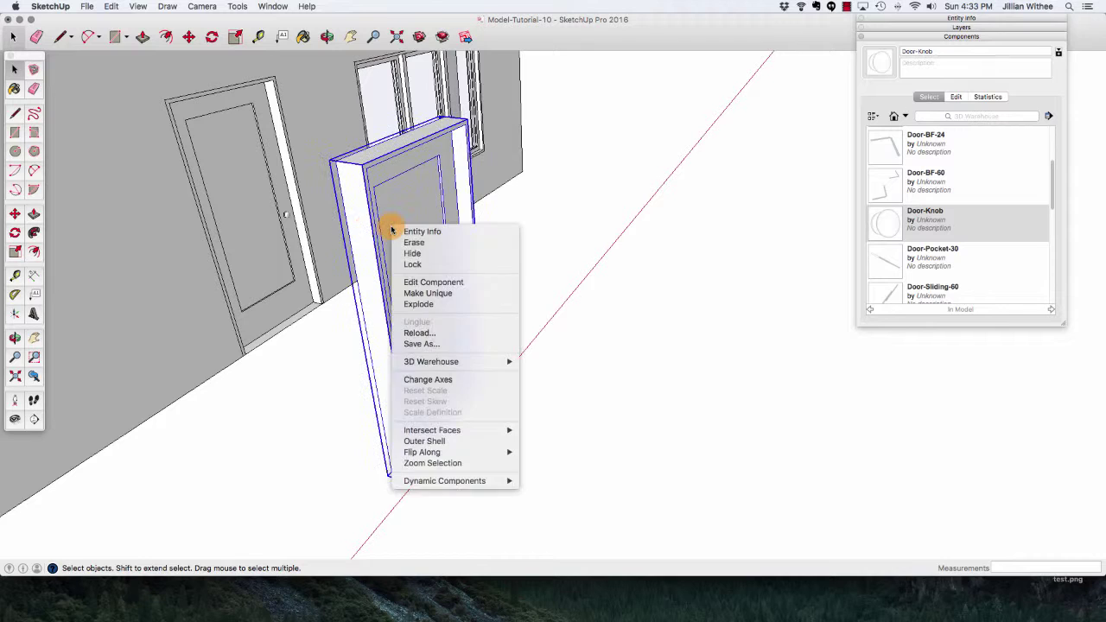
pyautogui.click(483, 295)
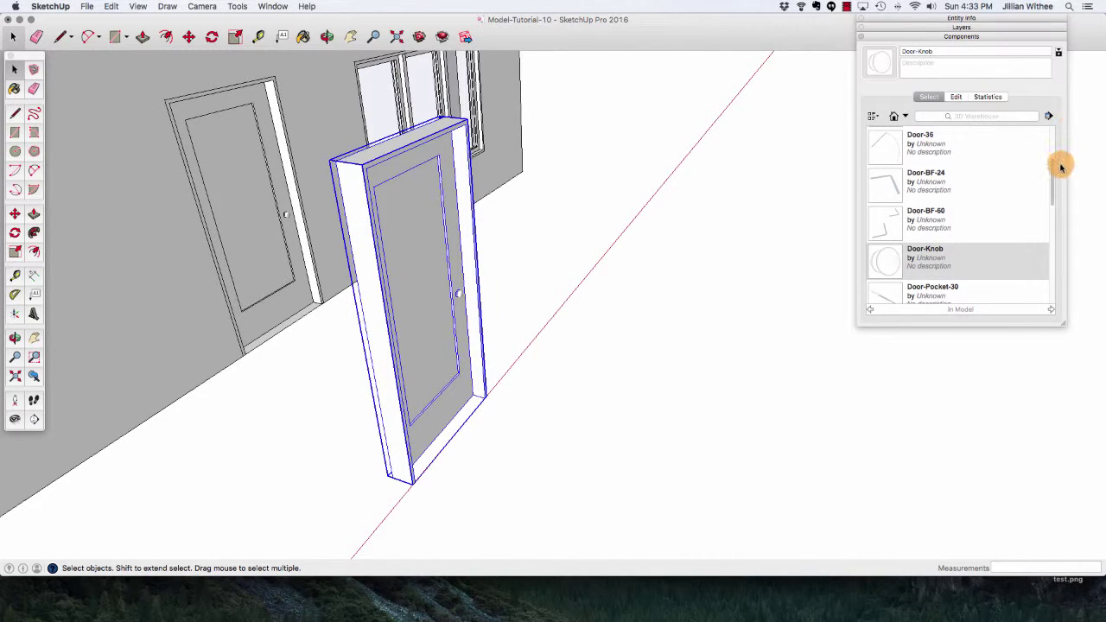
# Rename the in-model component Door-3068#1 as Door-2668.
pyautogui.moveTo(1051, 170); pyautogui.dragTo(1056, 141)
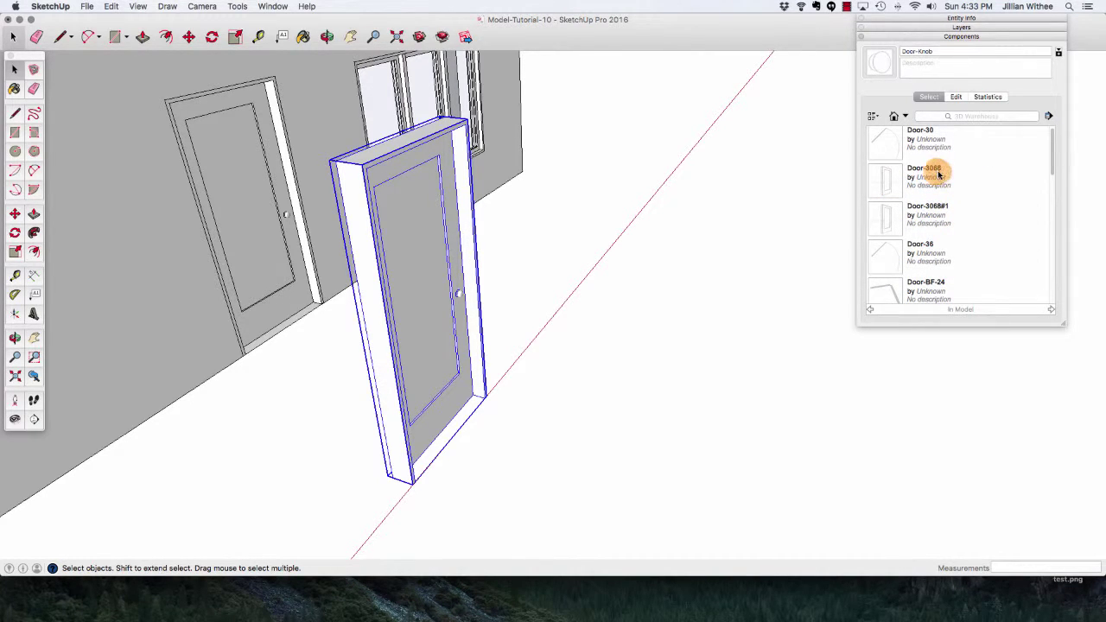
pyautogui.click(949, 214)
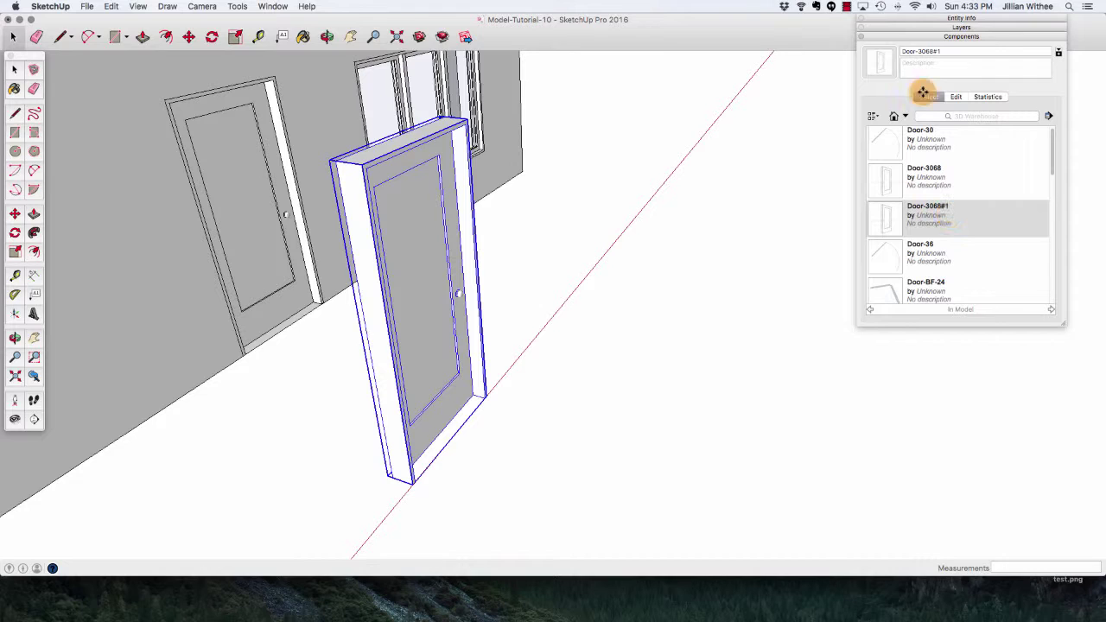
pyautogui.click(920, 51)
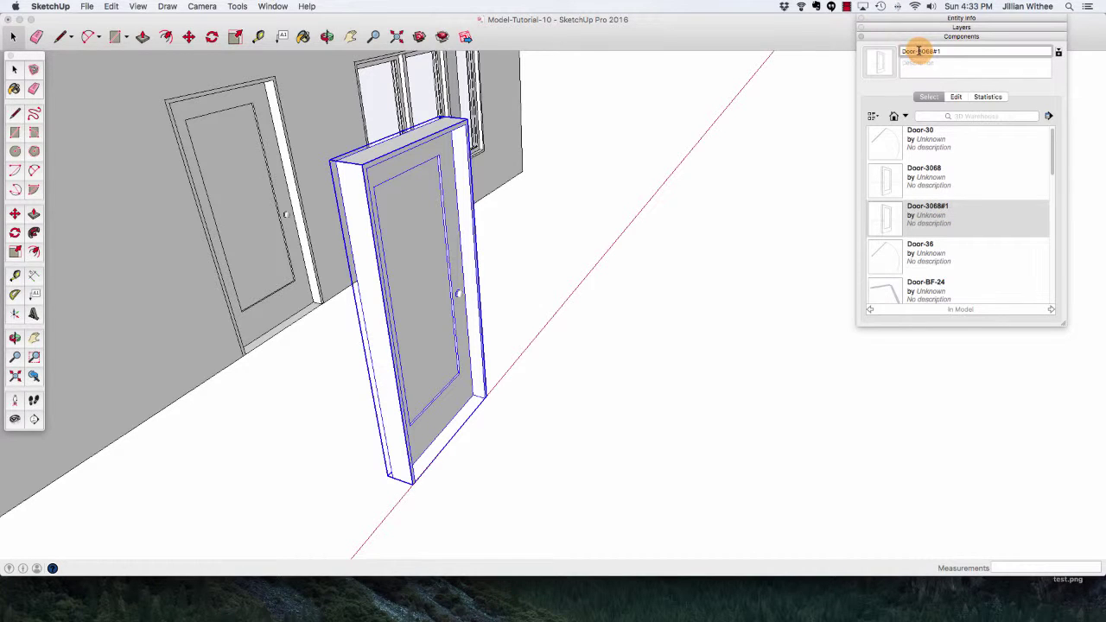
pyautogui.moveTo(920, 51); pyautogui.dragTo(979, 50)
pyautogui.write('26')
pyautogui.press('Return')
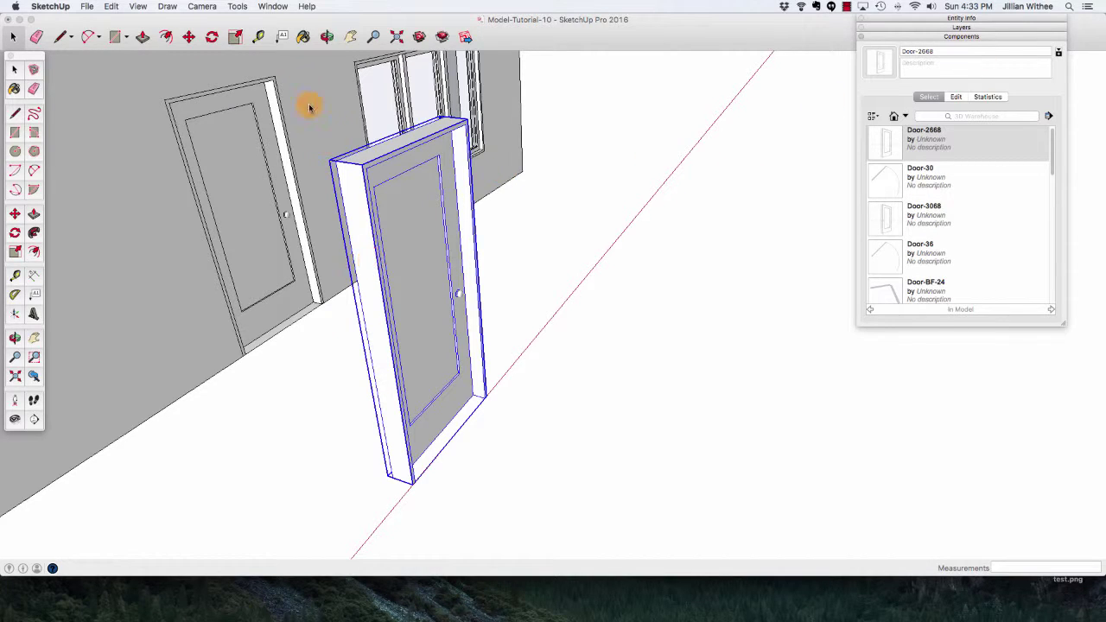
pyautogui.click(327, 36)
pyautogui.moveTo(470, 217); pyautogui.dragTo(330, 247)
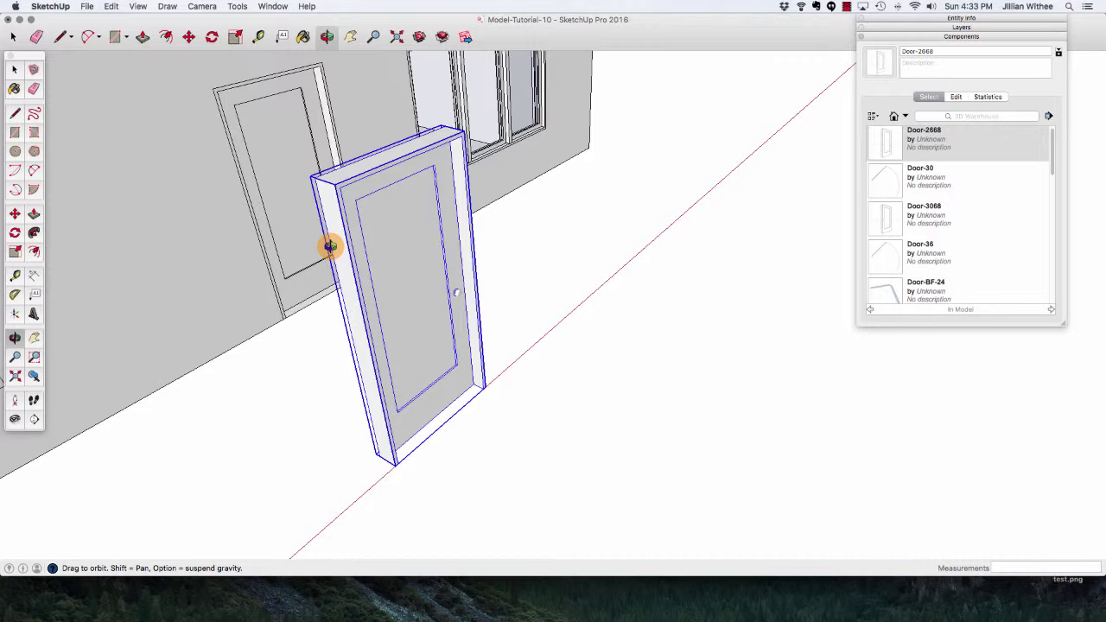
pyautogui.press('space')
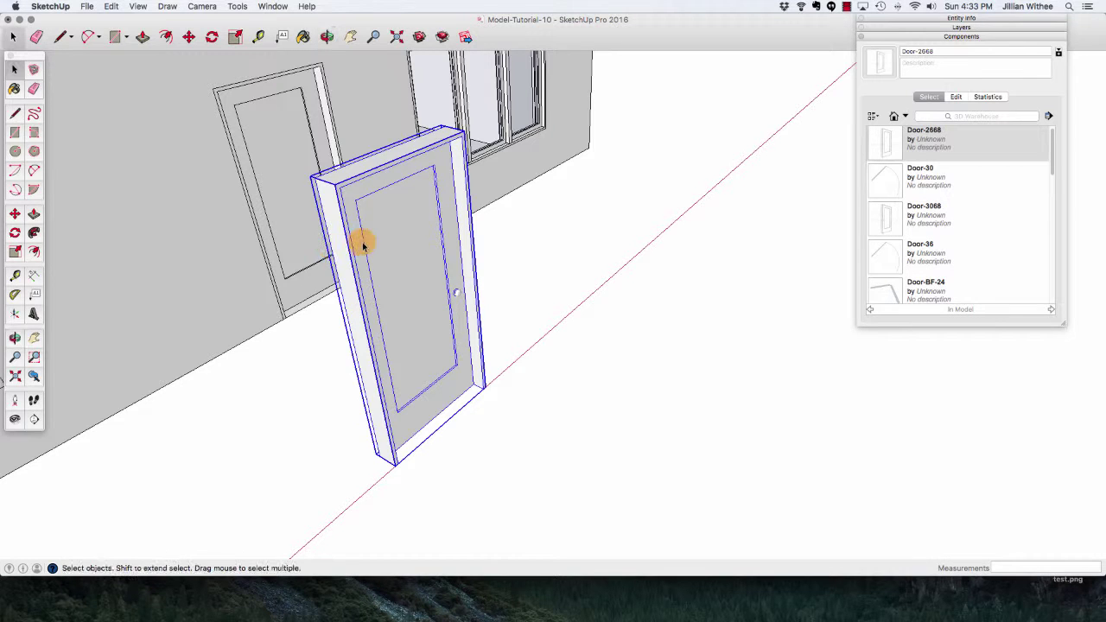
# Open the door leaf nested inside the Door-2668 component and window-select its edges on the side opposite the knob.
pyautogui.doubleClick(368, 238)
pyautogui.click(415, 286)
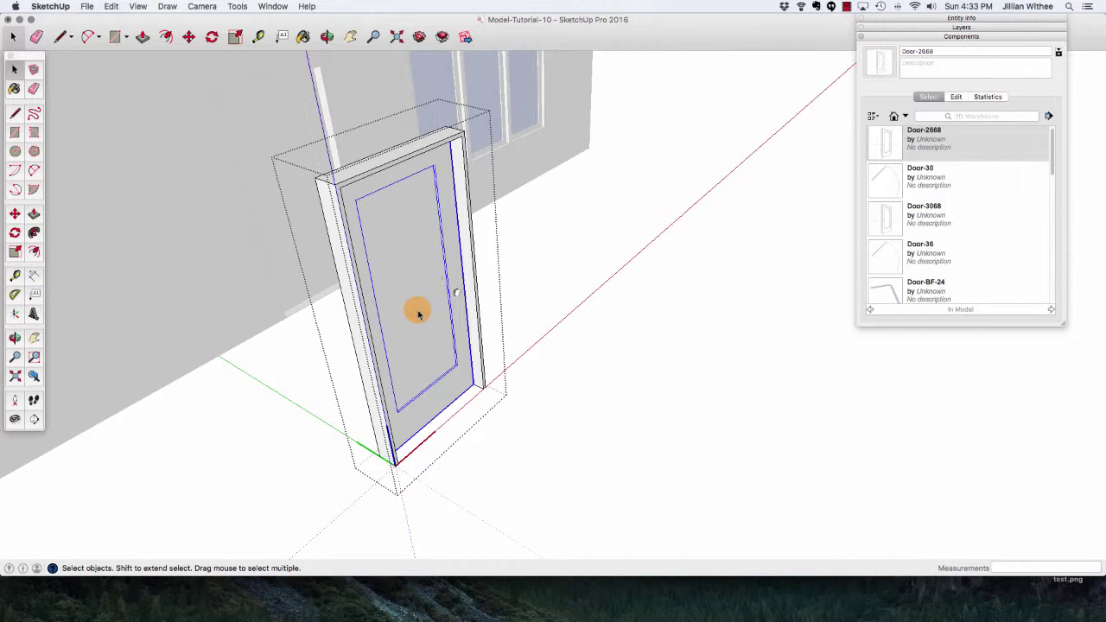
pyautogui.doubleClick(396, 268)
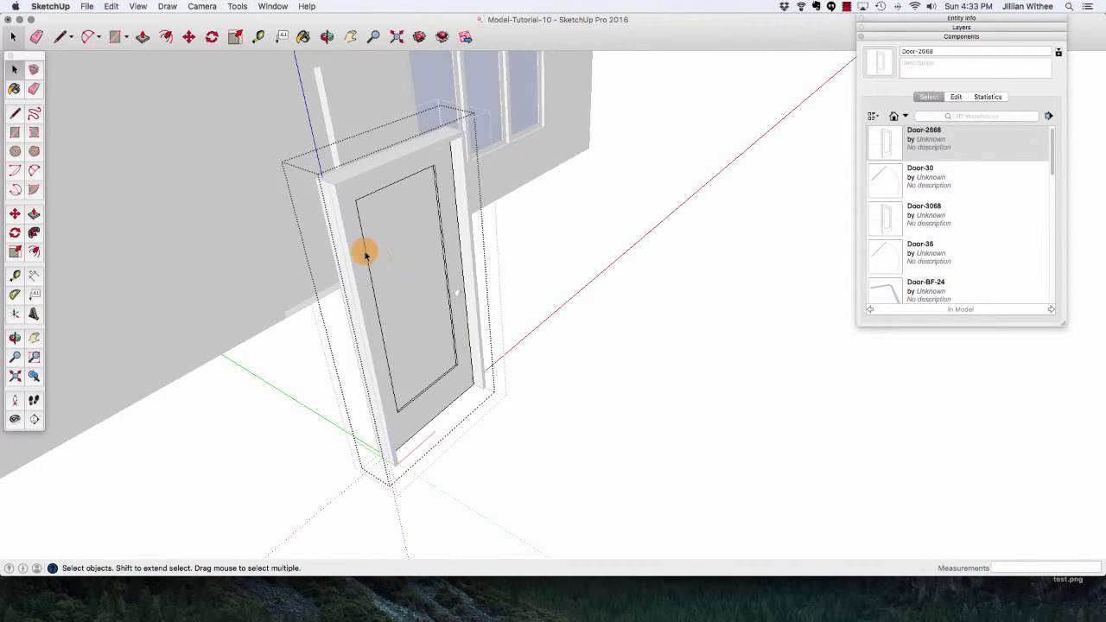
pyautogui.click(364, 251)
pyautogui.click(406, 279)
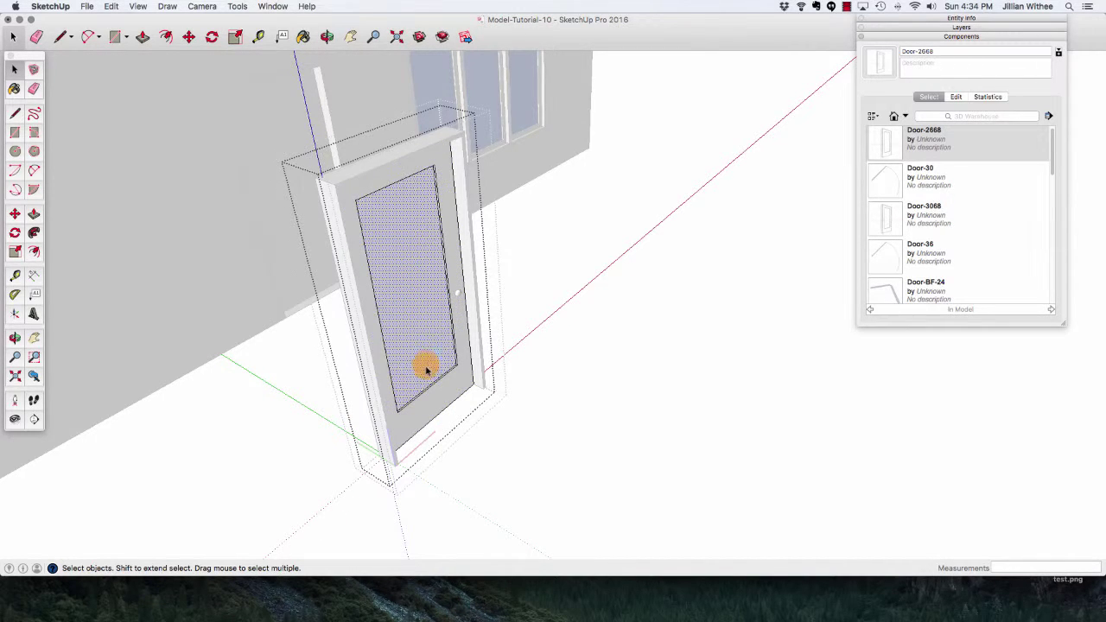
pyautogui.moveTo(287, 136); pyautogui.dragTo(410, 502)
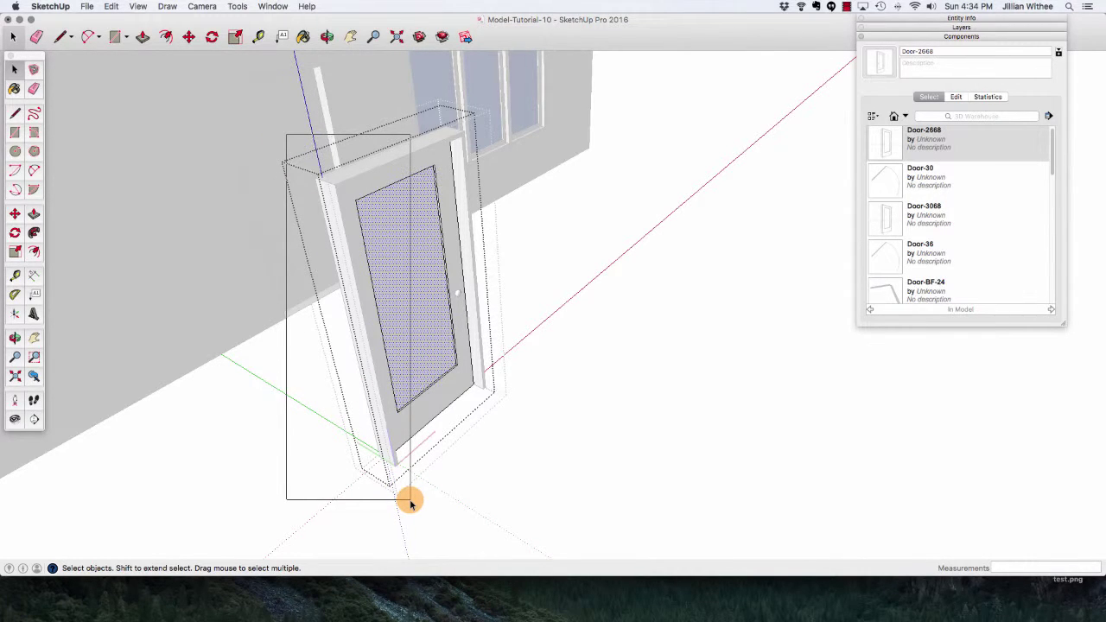
pyautogui.moveTo(410, 501); pyautogui.dragTo(410, 502)
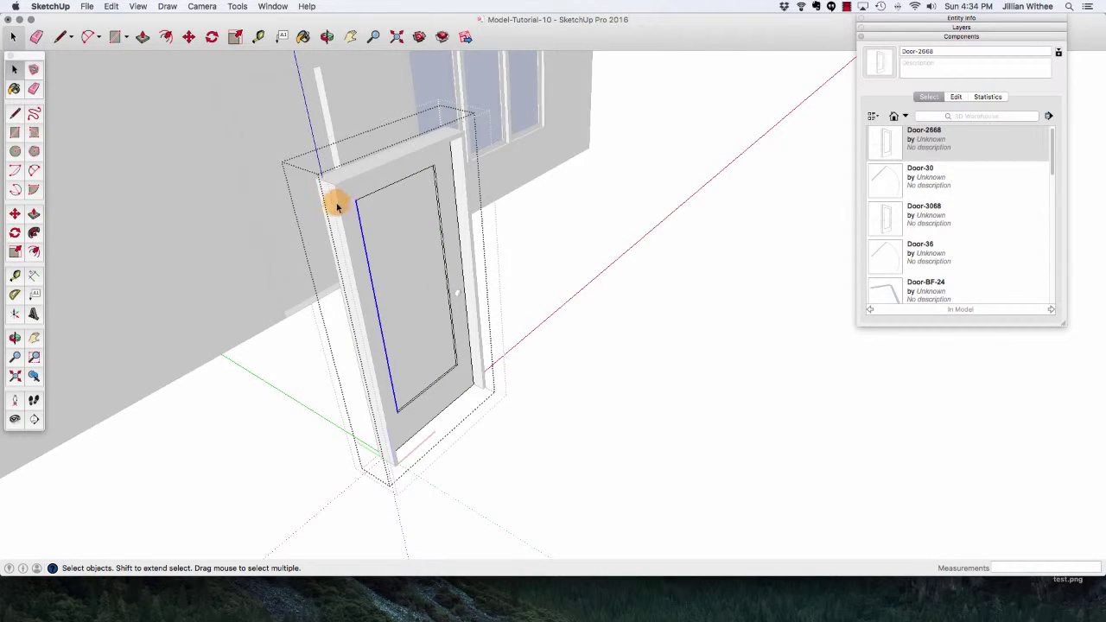
# Turn on the X-ray face style to reveal the selected edges on both faces of the door leaf.
pyautogui.click(138, 6)
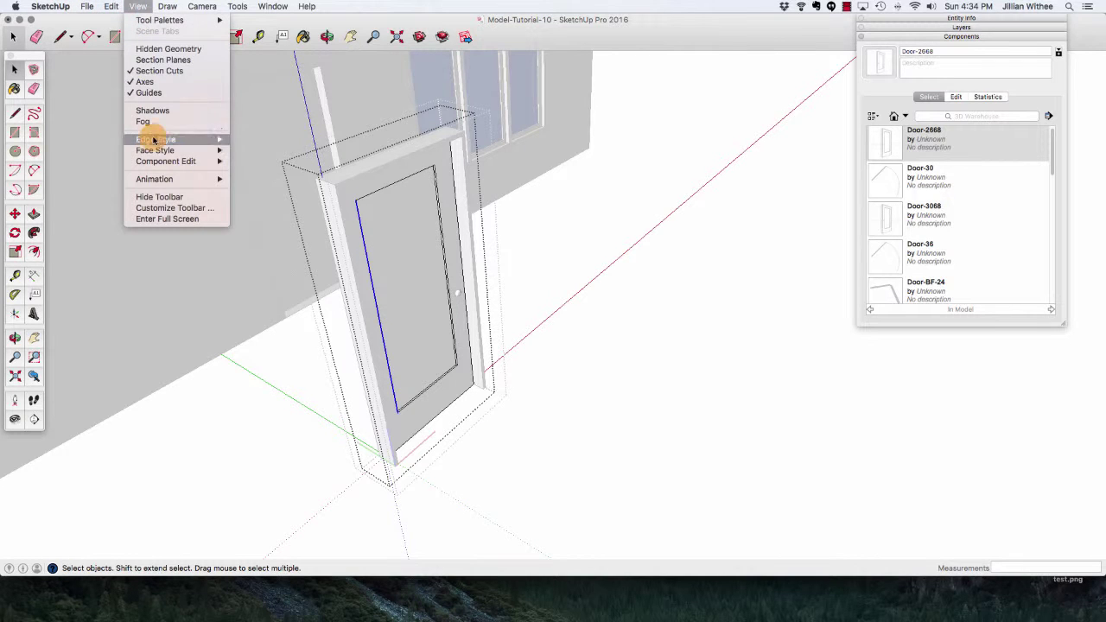
pyautogui.moveTo(165, 151)
pyautogui.click(284, 148)
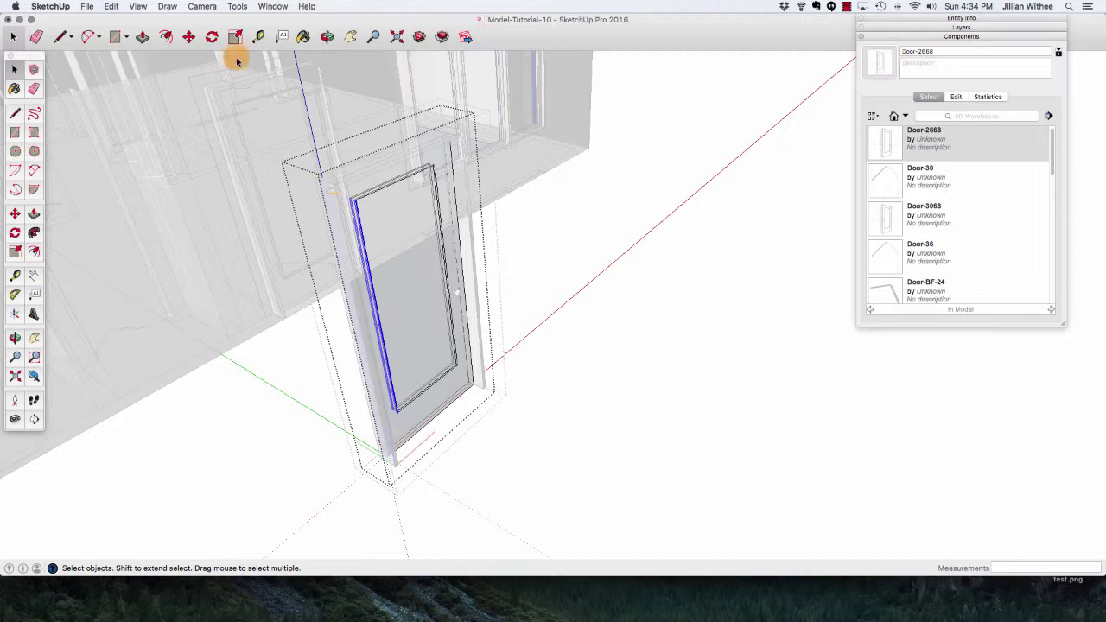
# Narrow the door leaf by moving the selected edges 6" along the red axis toward the knob side.
pyautogui.click(190, 38)
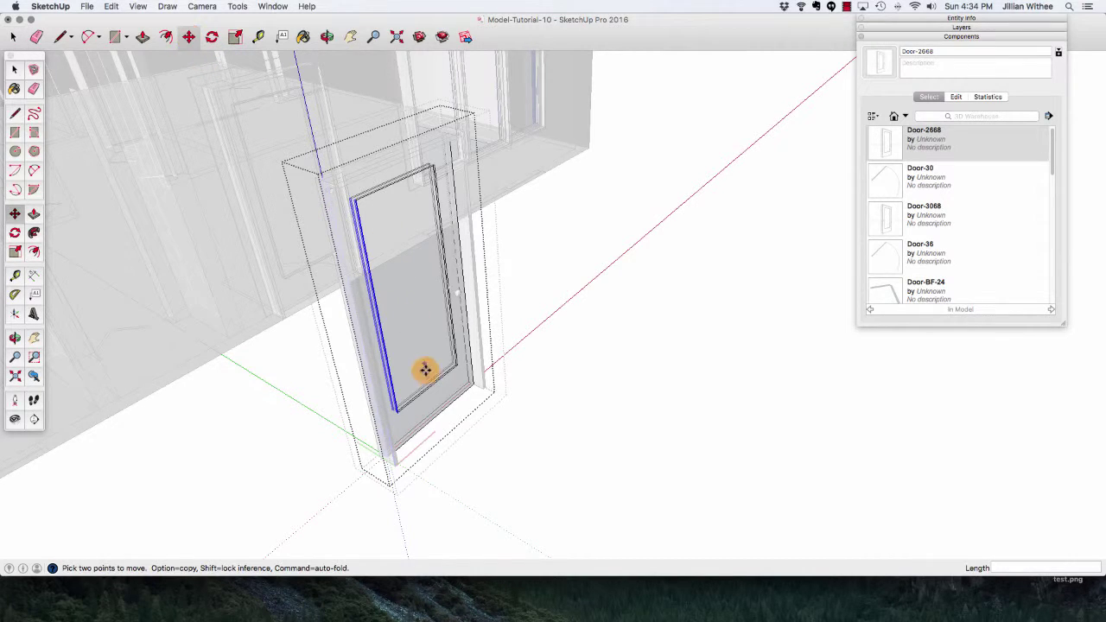
pyautogui.click(415, 457)
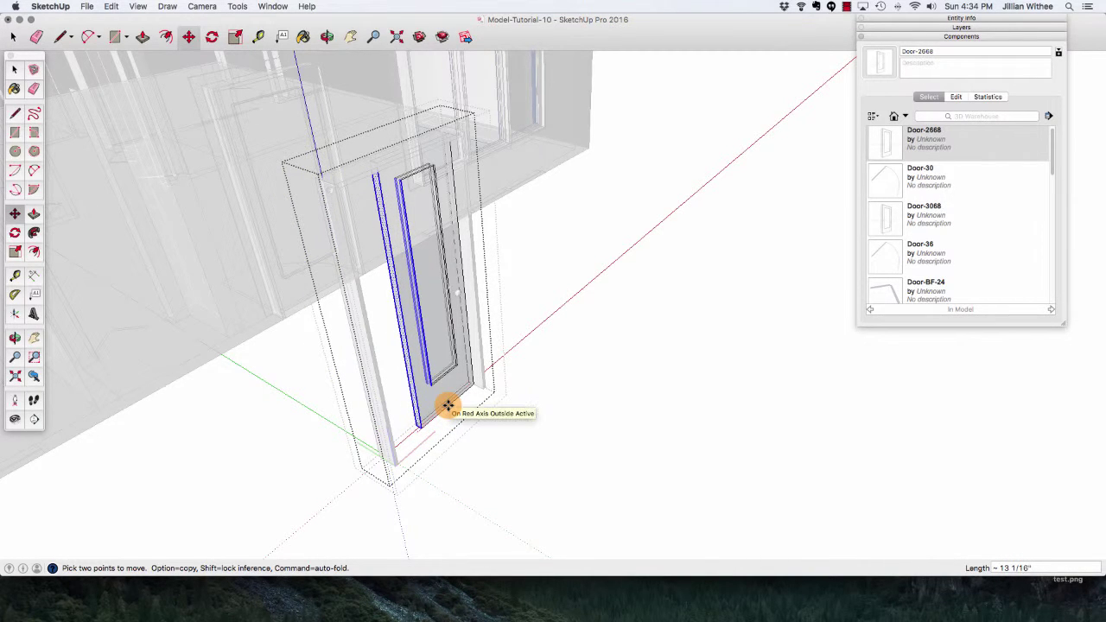
pyautogui.write('6')
pyautogui.press('Return')
pyautogui.press('space')
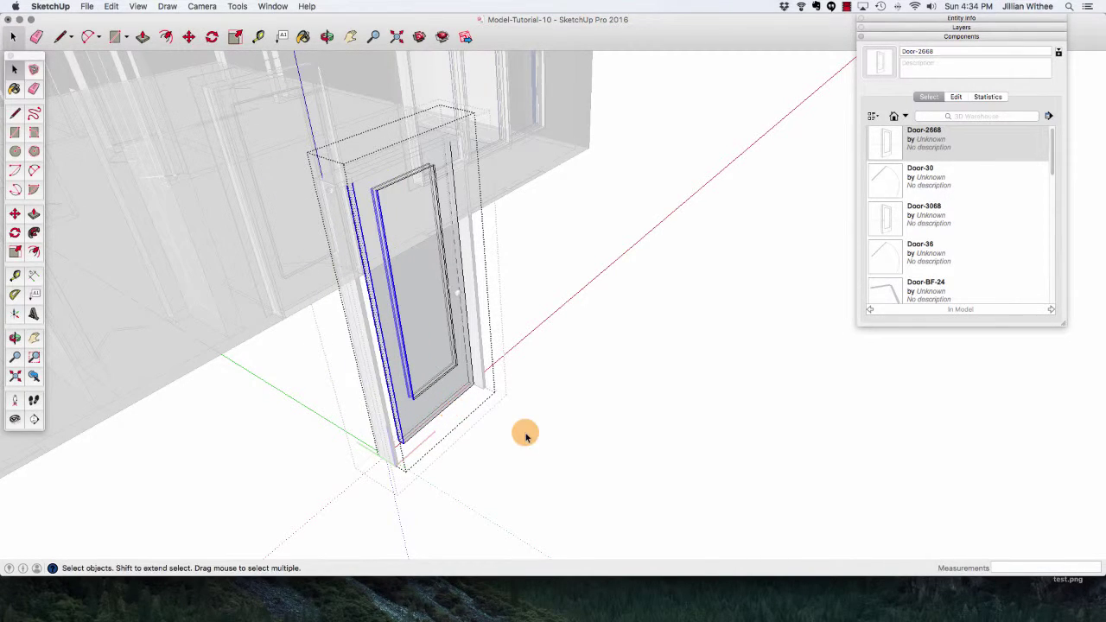
# Select the Door-2668 frame's jamb opposite the knob, move it 6" inward along the red axis, and leave the component.
pyautogui.doubleClick(359, 319)
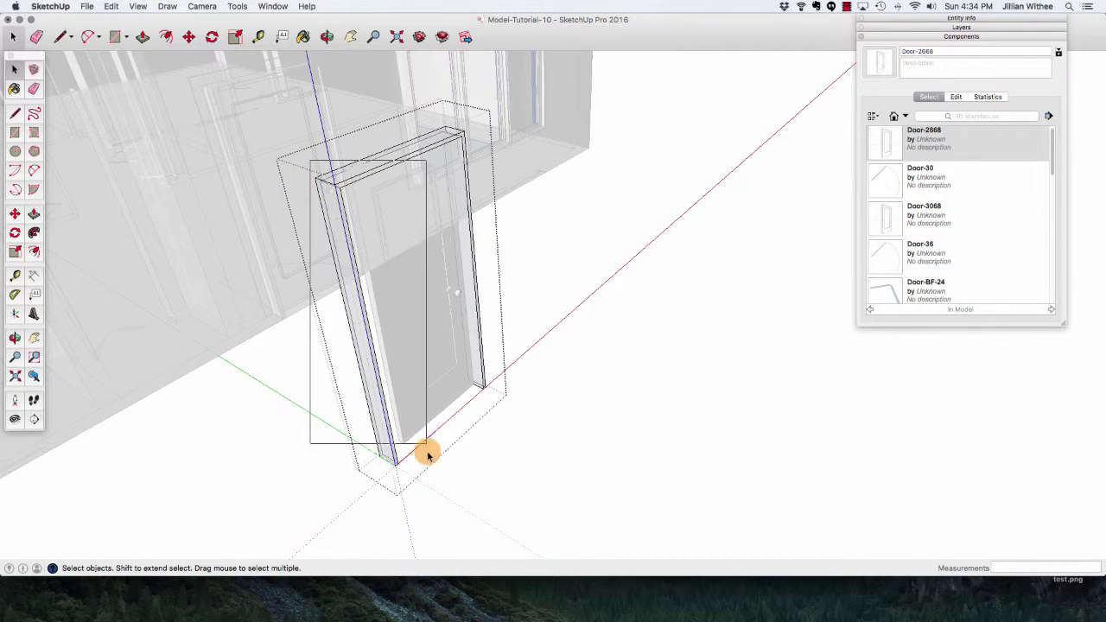
pyautogui.click(364, 329)
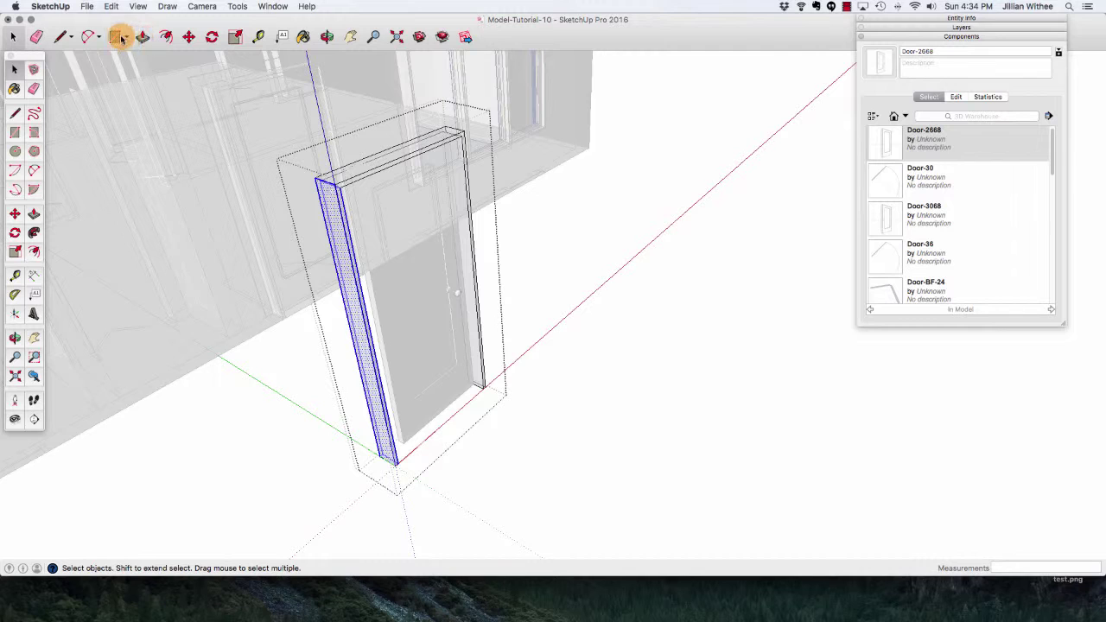
pyautogui.click(188, 36)
pyautogui.moveTo(385, 456); pyautogui.dragTo(406, 453)
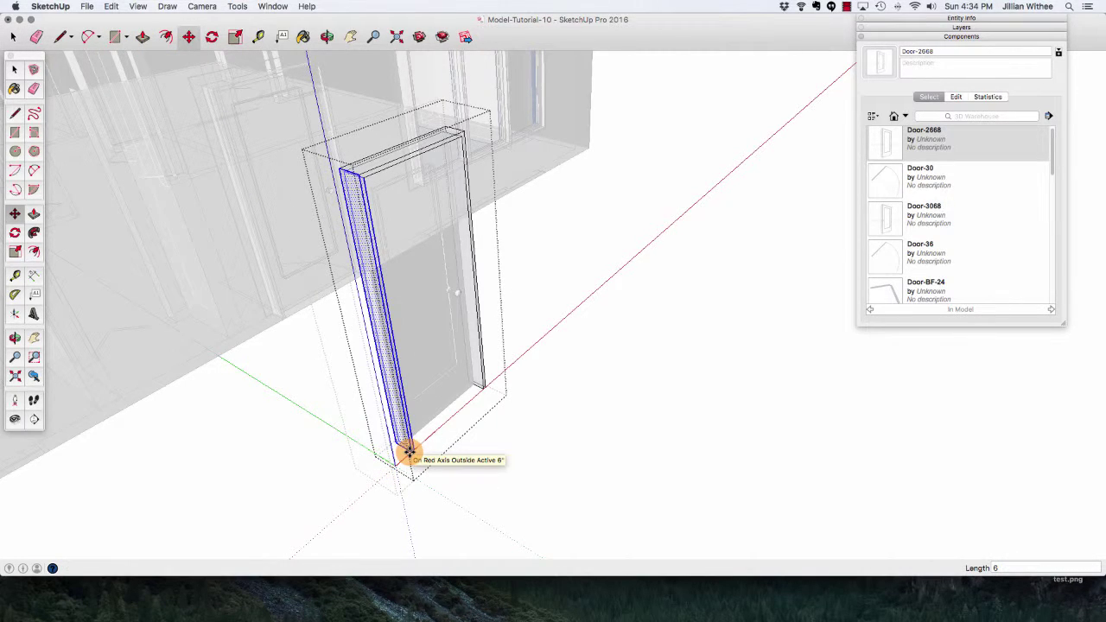
pyautogui.press('space')
pyautogui.click(508, 445)
pyautogui.click(508, 445)
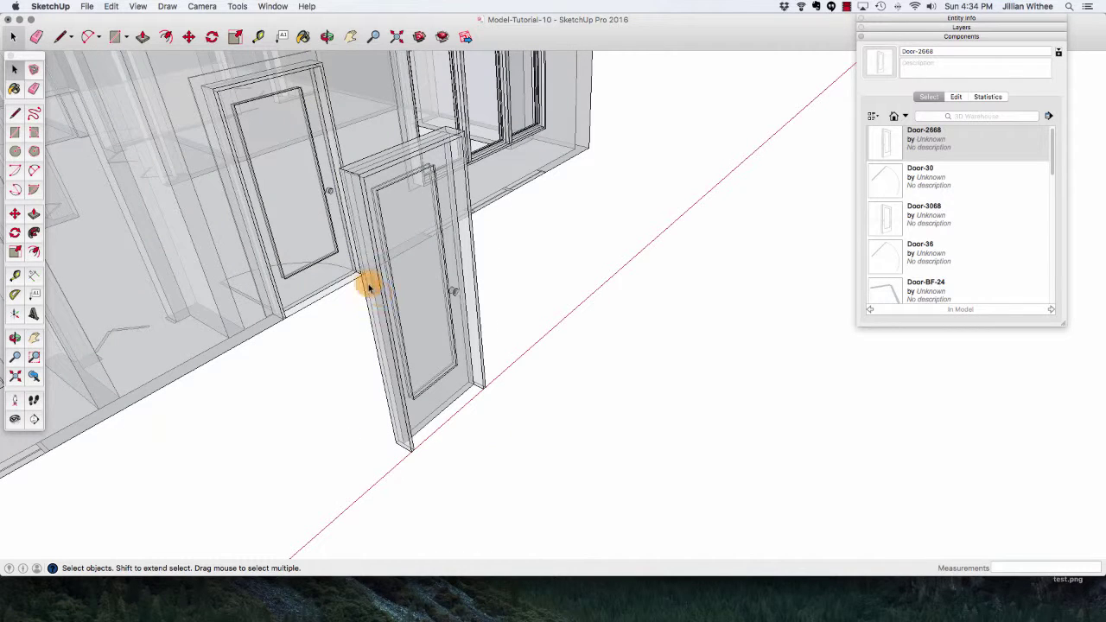
# Turn the X-ray face style off again.
pyautogui.click(139, 6)
pyautogui.moveTo(186, 154)
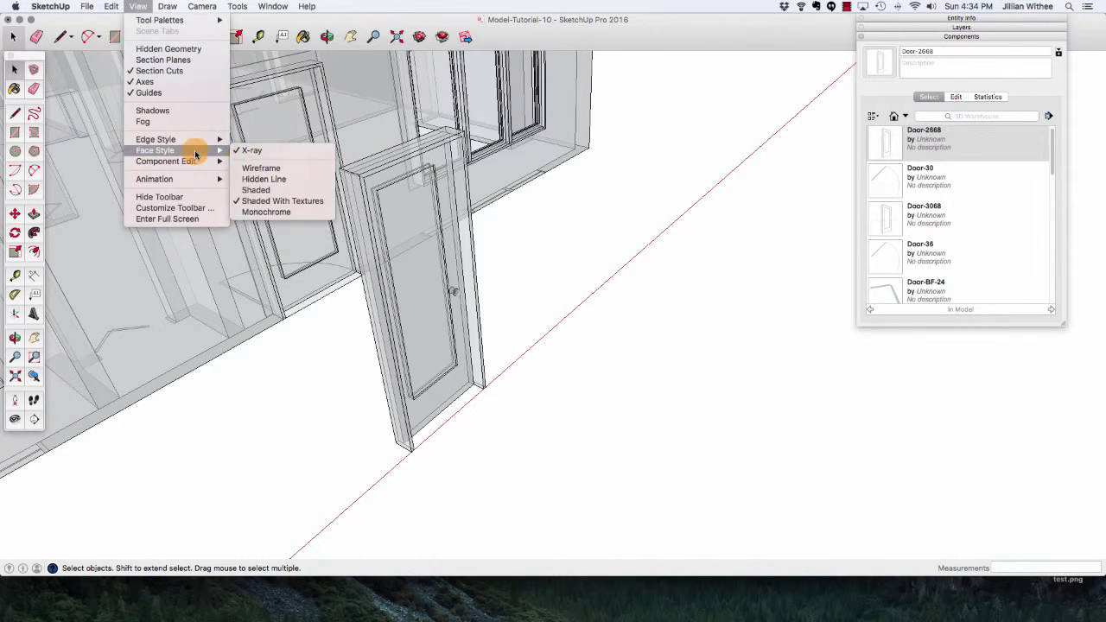
pyautogui.click(246, 151)
pyautogui.scroll(-5, 498, 464)
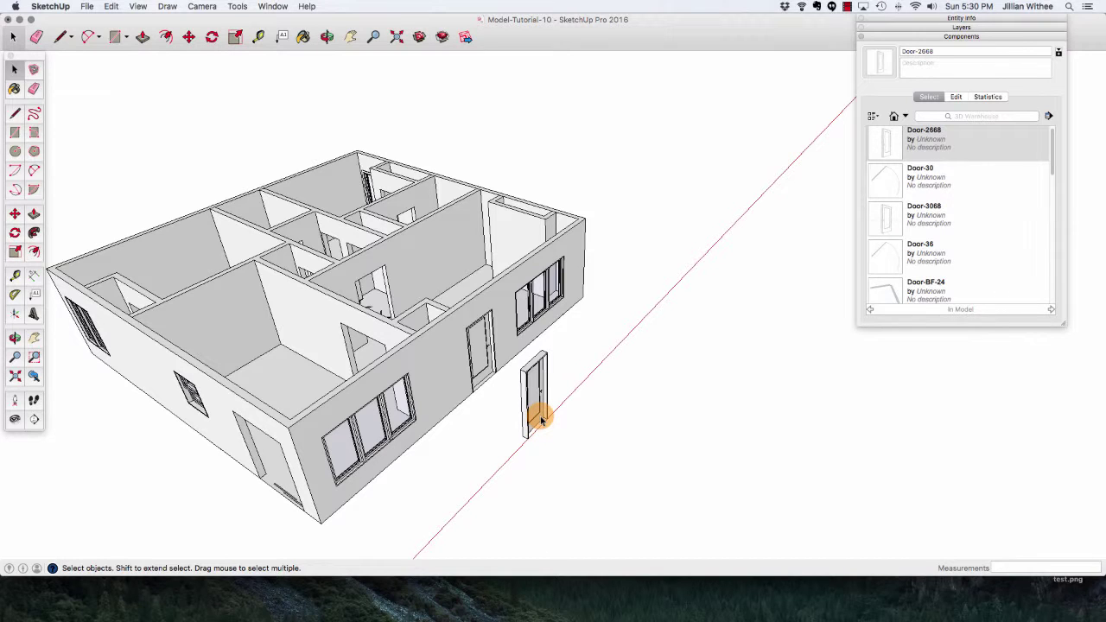
# Move Door-2668 from in front of the house into the hallway's end doorway, snapping its top frame corner to the opening's top corner.
pyautogui.click(538, 416)
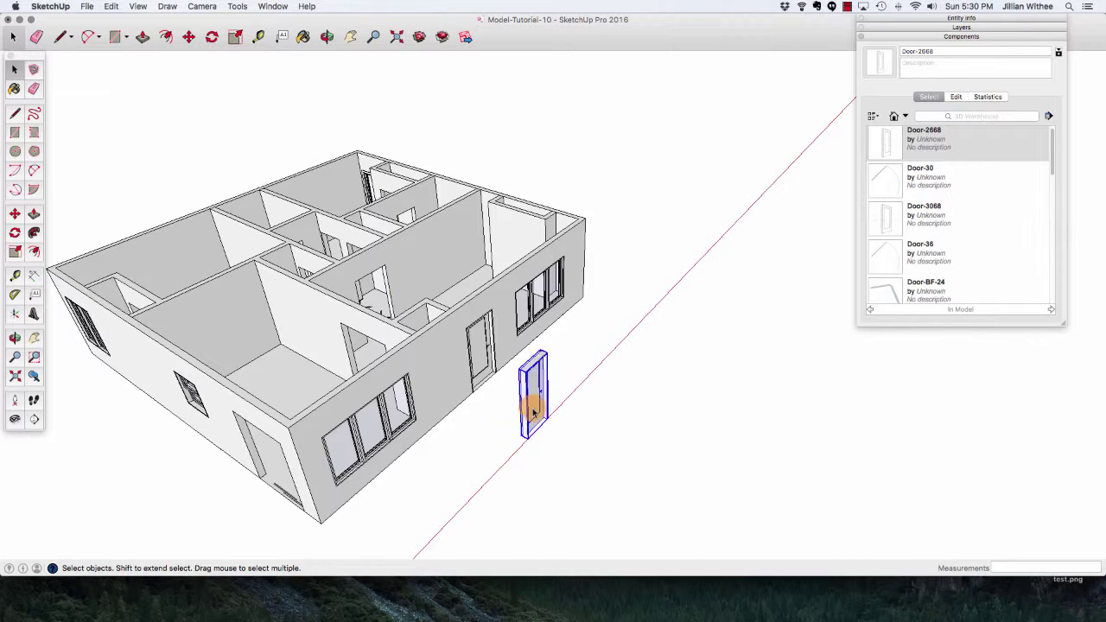
pyautogui.click(194, 37)
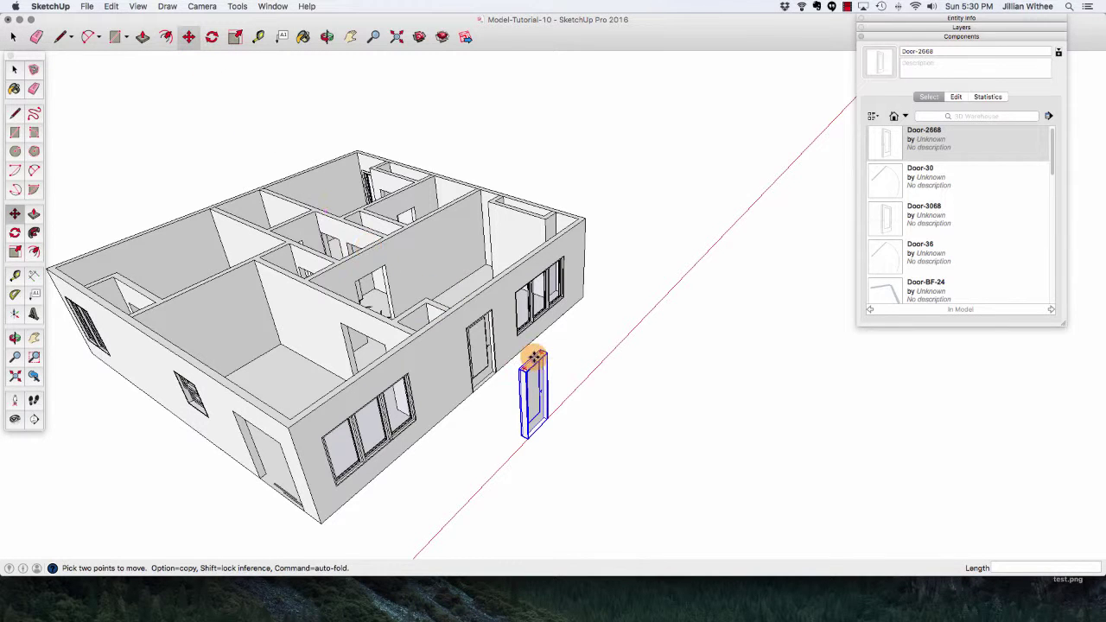
pyautogui.scroll(10, 519, 372)
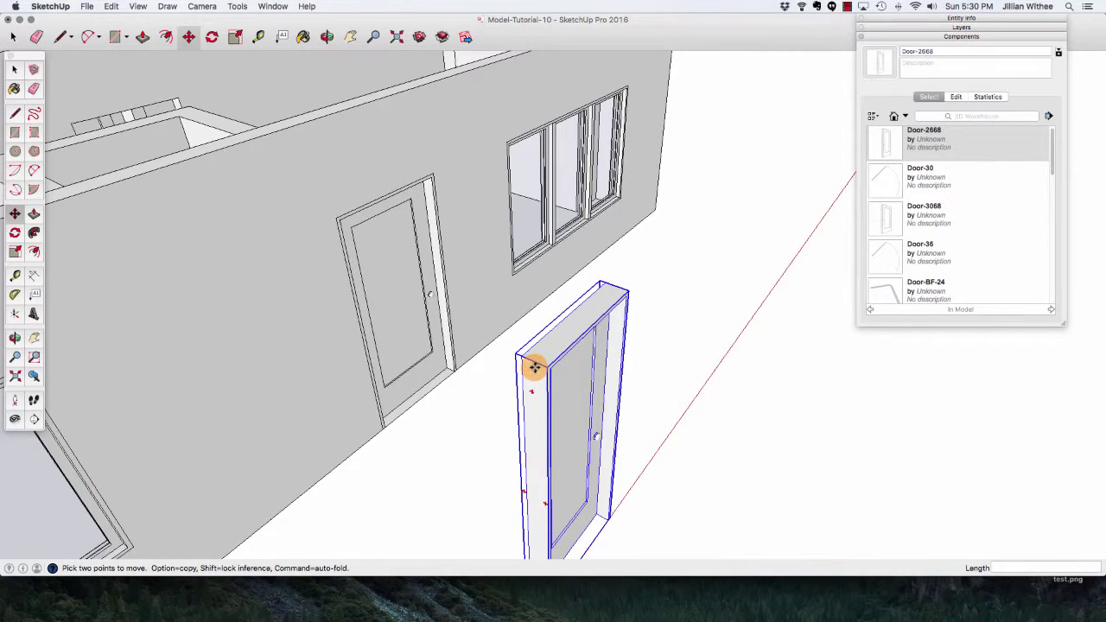
pyautogui.click(544, 367)
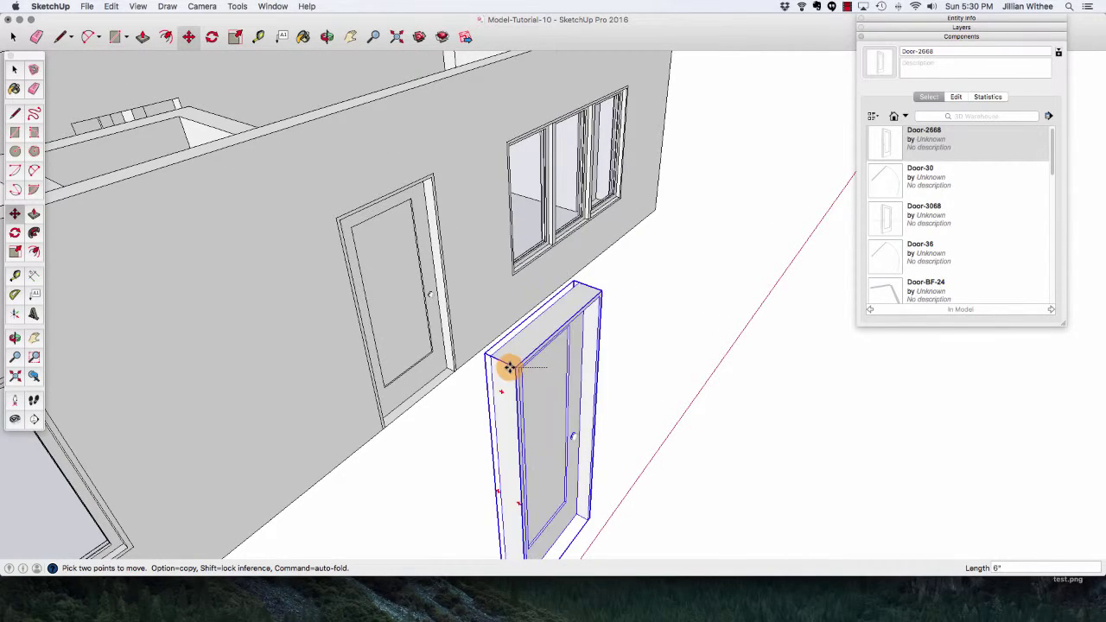
pyautogui.scroll(-5, 563, 390)
pyautogui.scroll(-6, 554, 400)
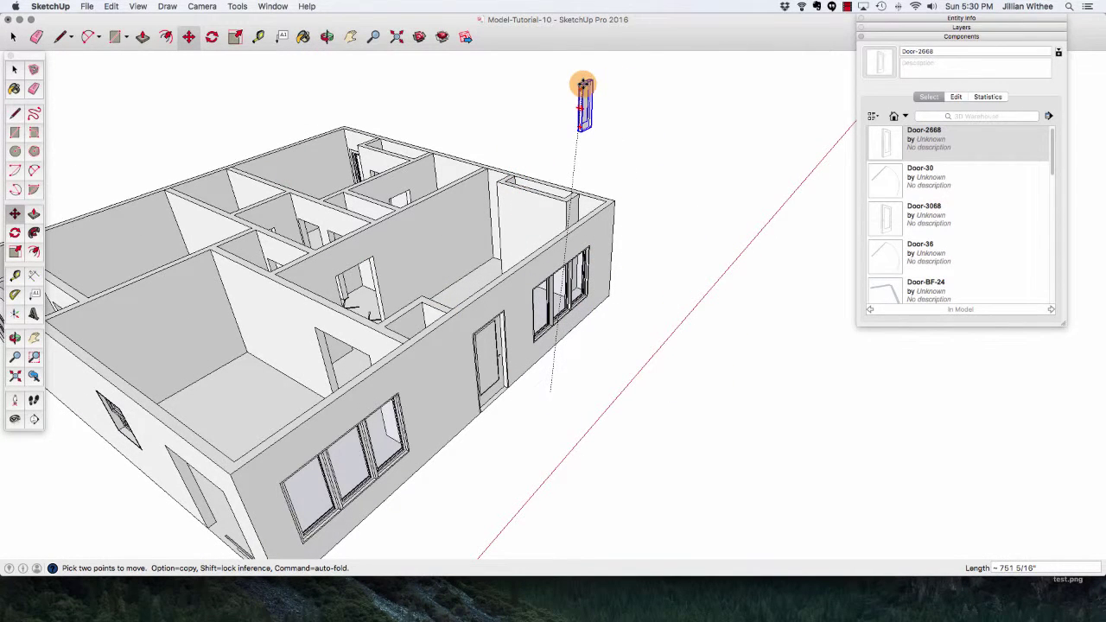
pyautogui.click(327, 36)
pyautogui.moveTo(461, 156); pyautogui.dragTo(537, 74)
pyautogui.scroll(10, 536, 69)
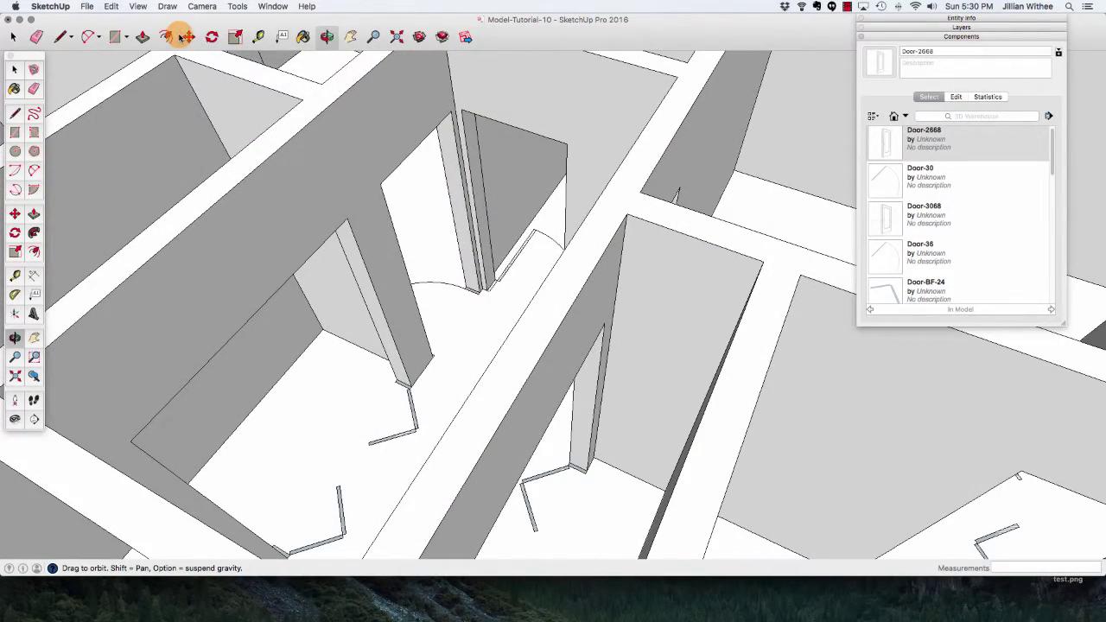
pyautogui.click(187, 36)
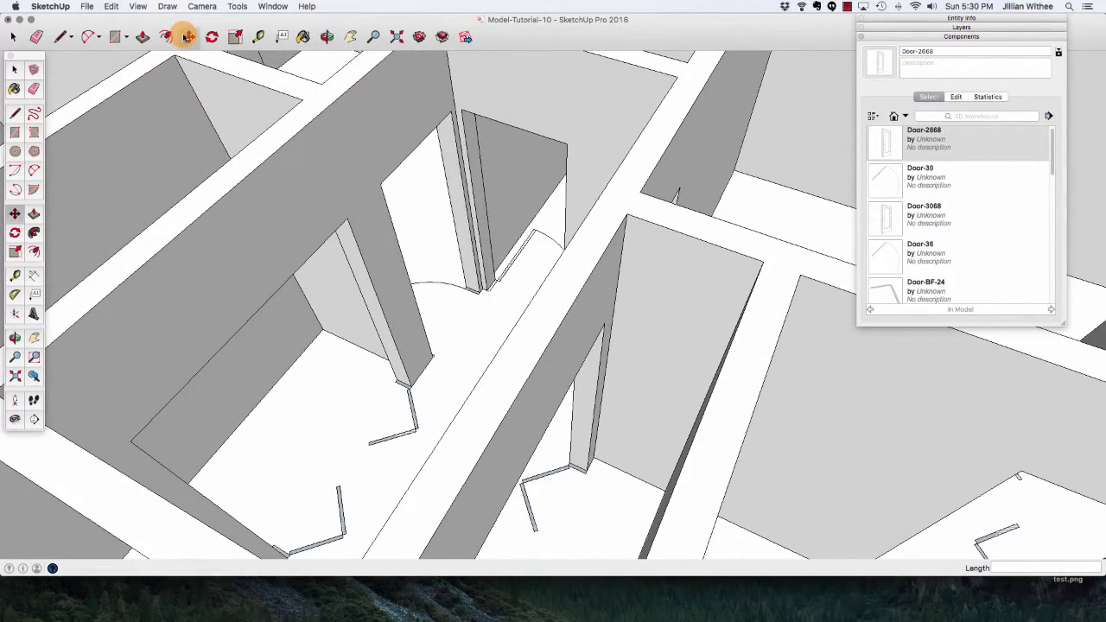
pyautogui.moveTo(464, 112)
pyautogui.mouseDown()
pyautogui.moveTo(447, 198)
pyautogui.moveTo(461, 113)
pyautogui.mouseUp()
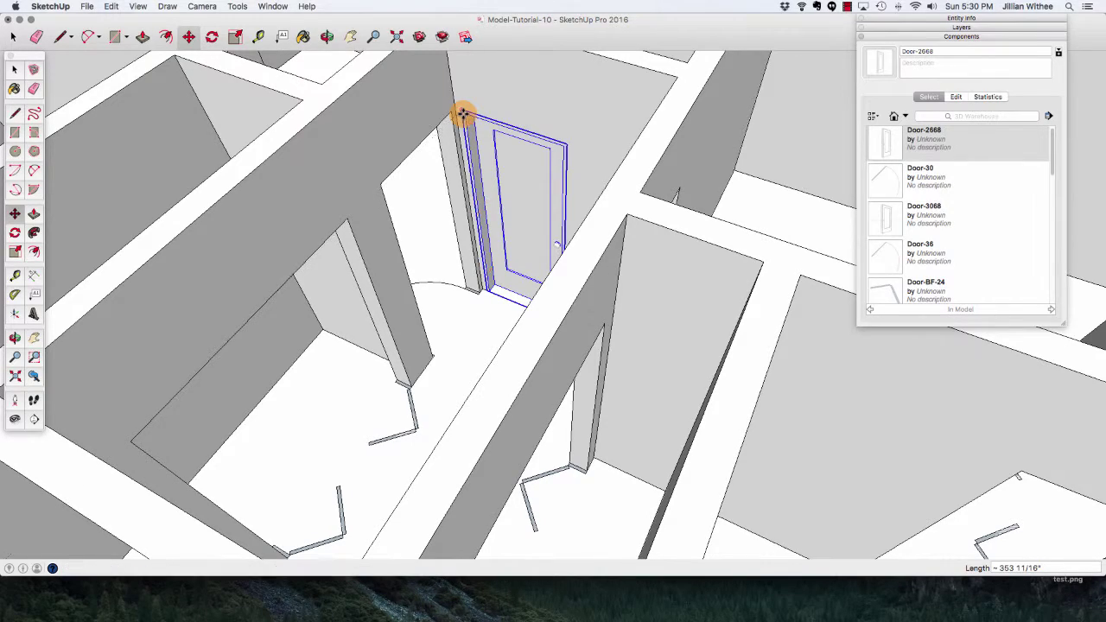
# Examine the placed door from the adjoining room, comparing its hinge and knob sides with the door swing drawn on the floor.
pyautogui.click(330, 34)
pyautogui.moveTo(339, 95); pyautogui.dragTo(341, 205)
pyautogui.scroll(5, 637, 321)
pyautogui.scroll(3, 637, 321)
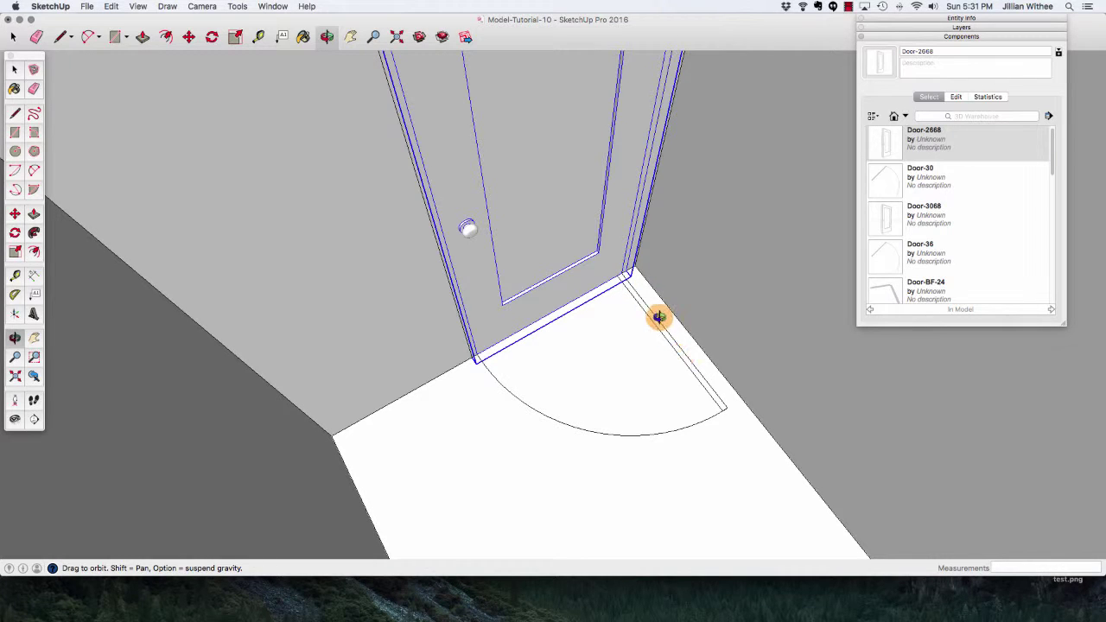
pyautogui.scroll(-6, 597, 478)
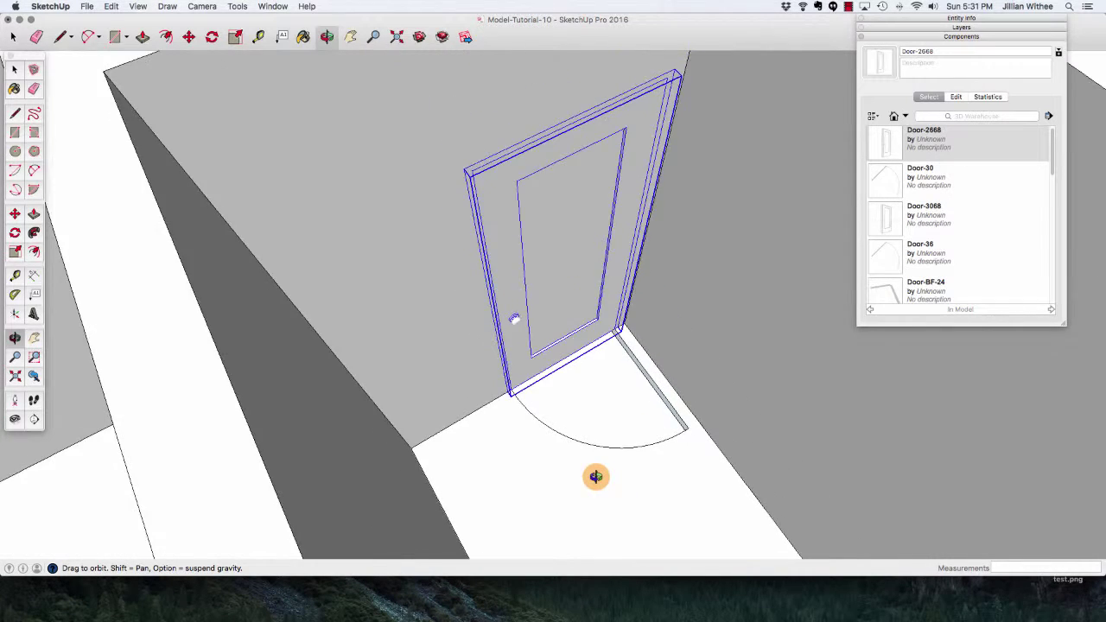
pyautogui.moveTo(358, 153); pyautogui.dragTo(640, 186)
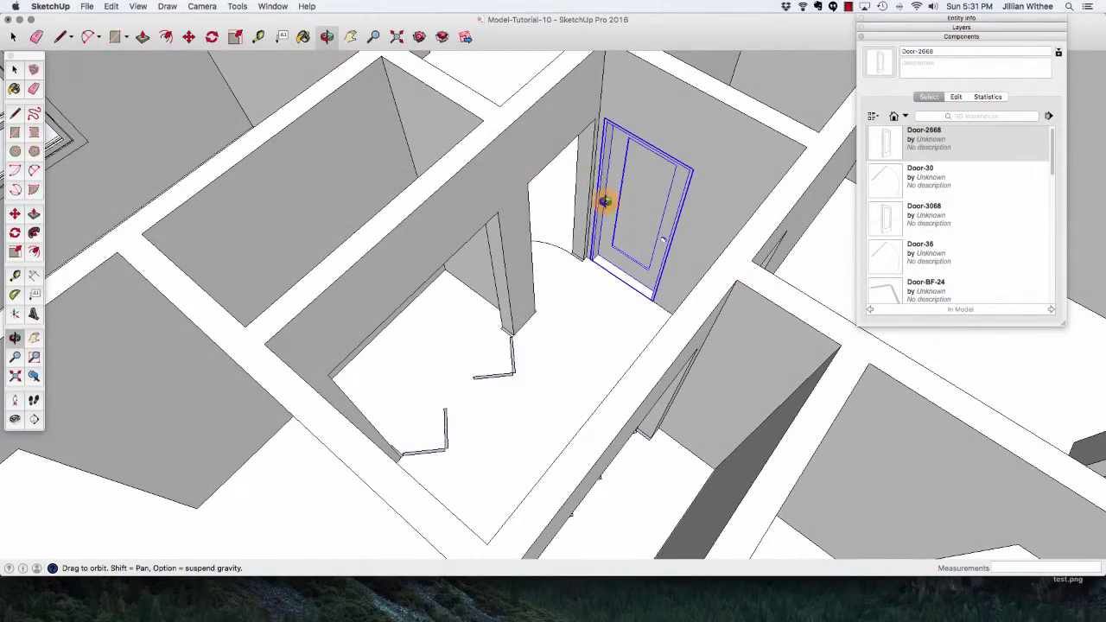
# Insert another Door-2668 instance and move it into the corner doorway of the adjacent room, snapping its top frame corner to the opening.
pyautogui.click(935, 148)
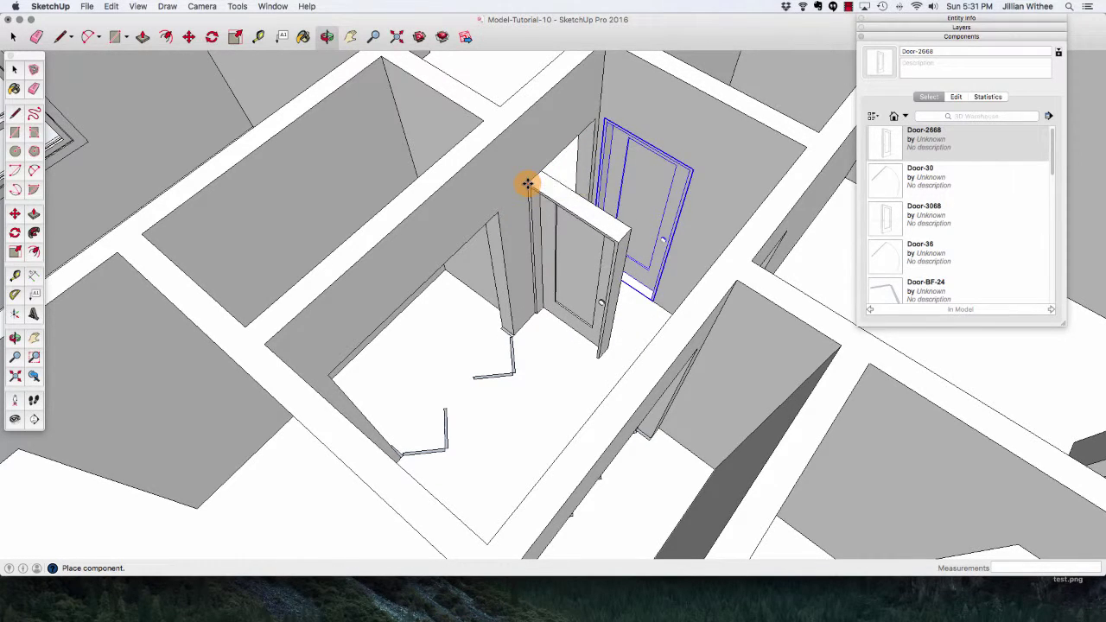
pyautogui.click(528, 184)
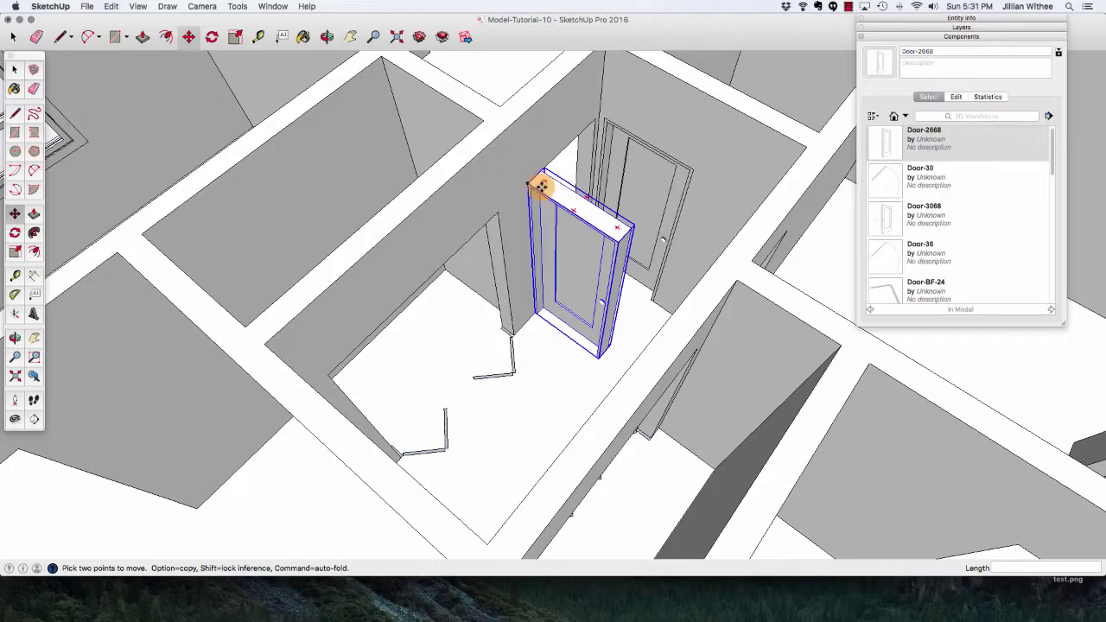
pyautogui.click(621, 242)
pyautogui.scroll(-6, 561, 289)
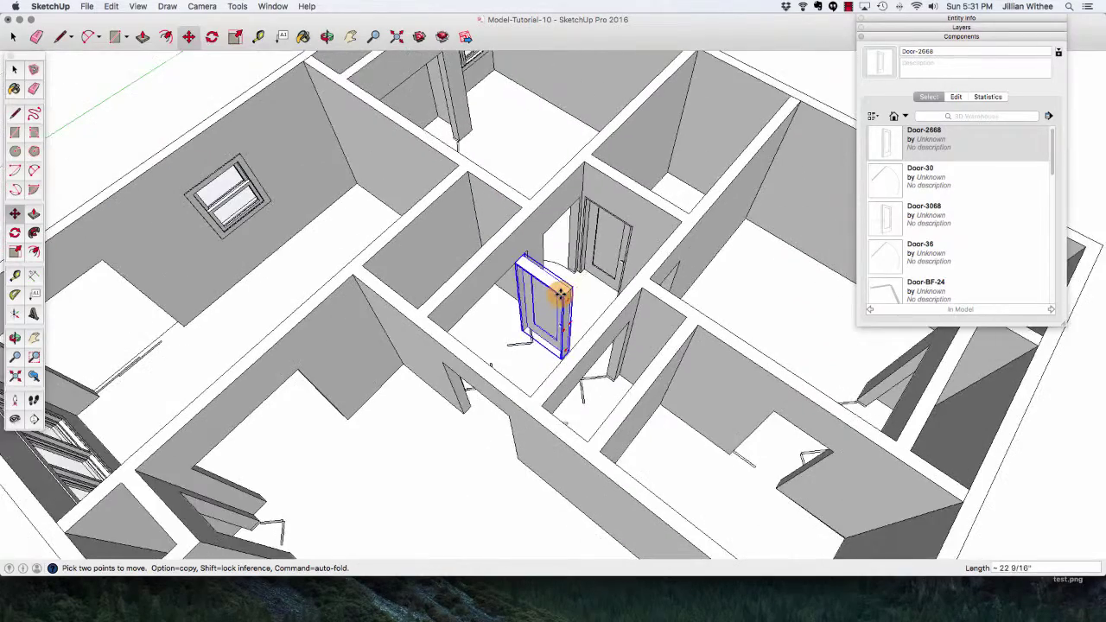
pyautogui.click(328, 36)
pyautogui.moveTo(339, 73); pyautogui.dragTo(672, 323)
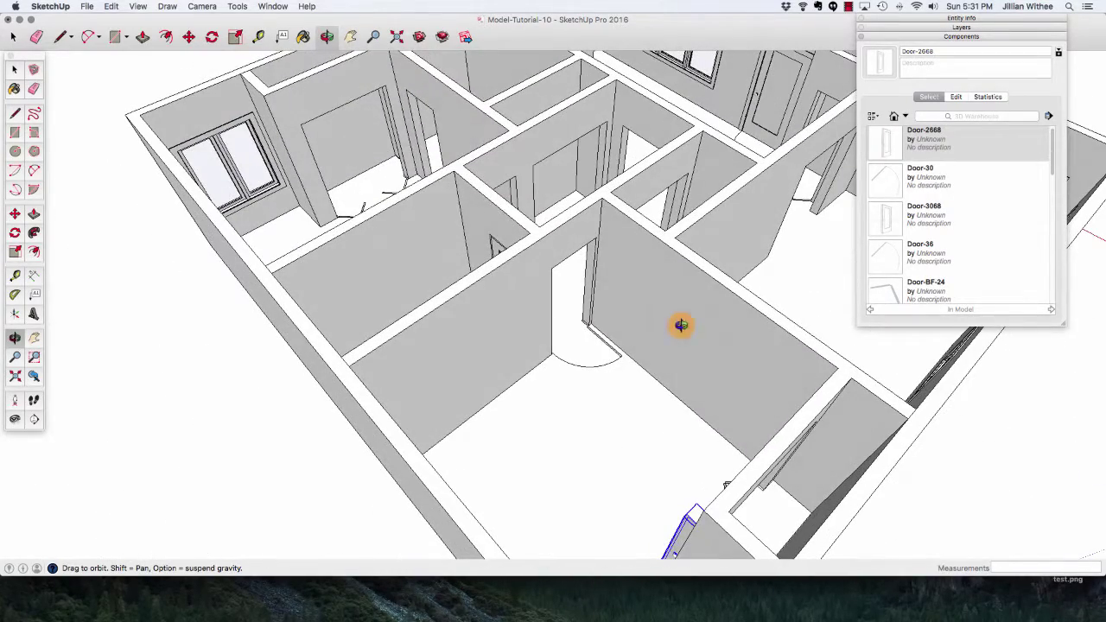
pyautogui.click(189, 36)
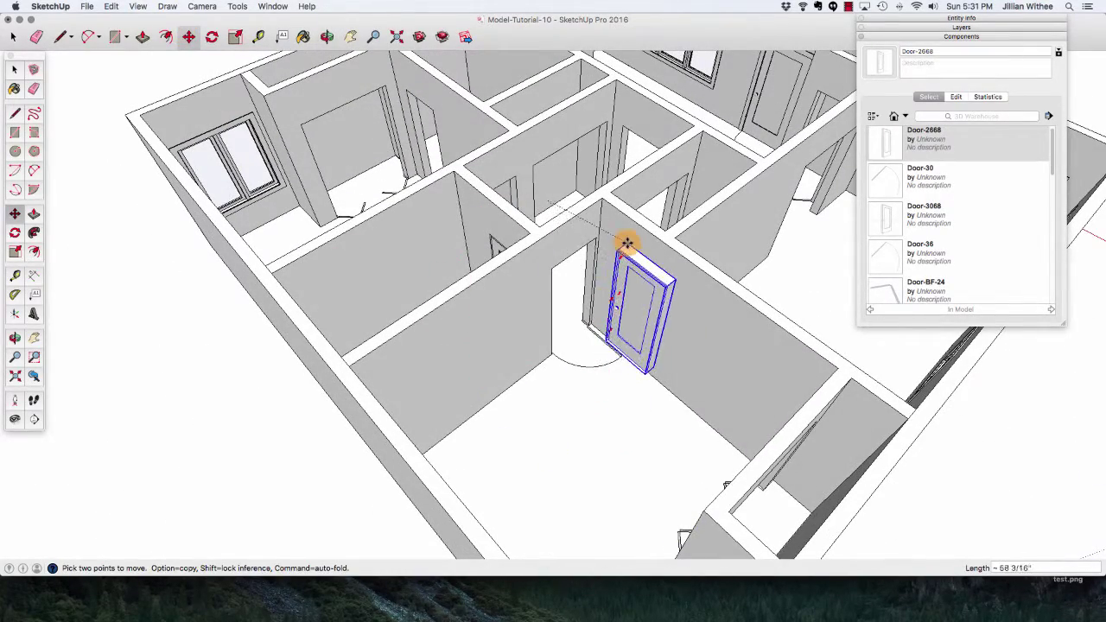
pyautogui.scroll(5, 620, 257)
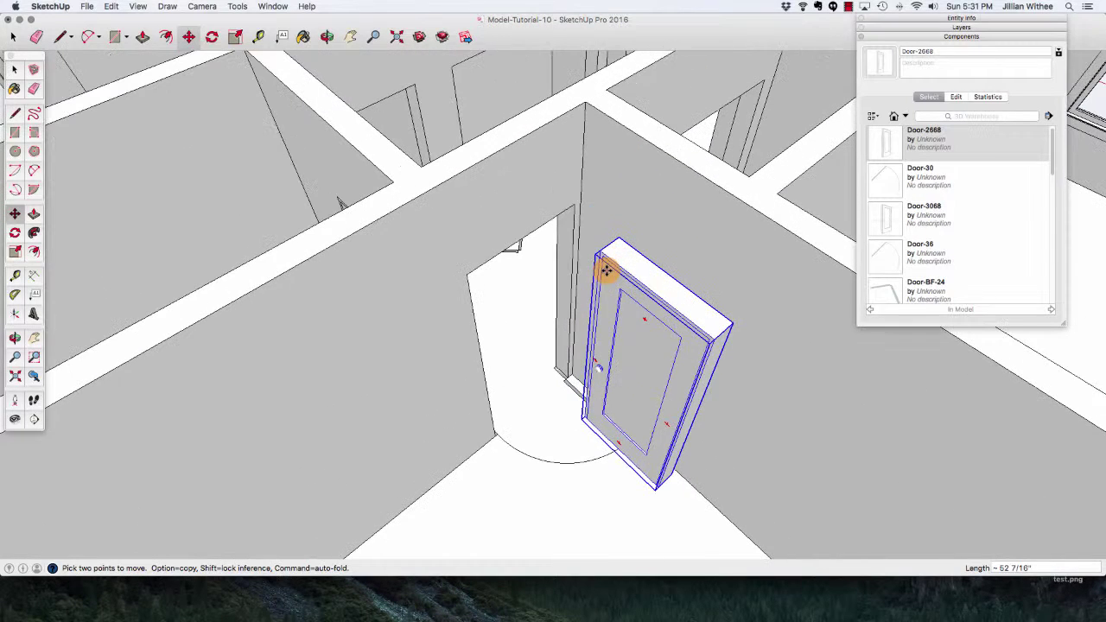
pyautogui.click(731, 325)
pyautogui.click(731, 325)
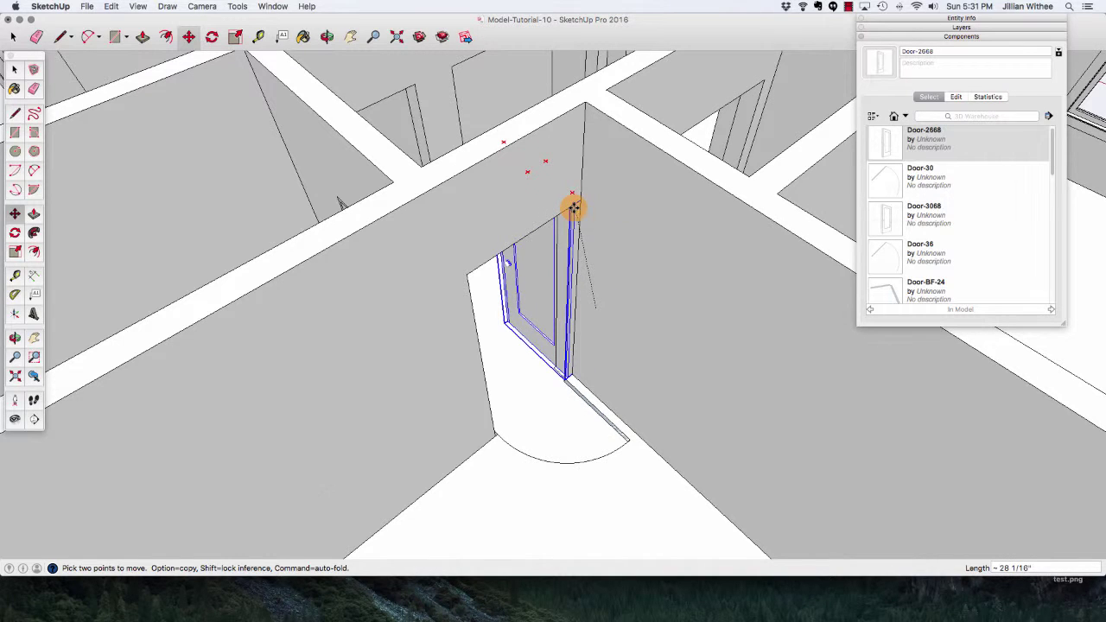
pyautogui.click(572, 206)
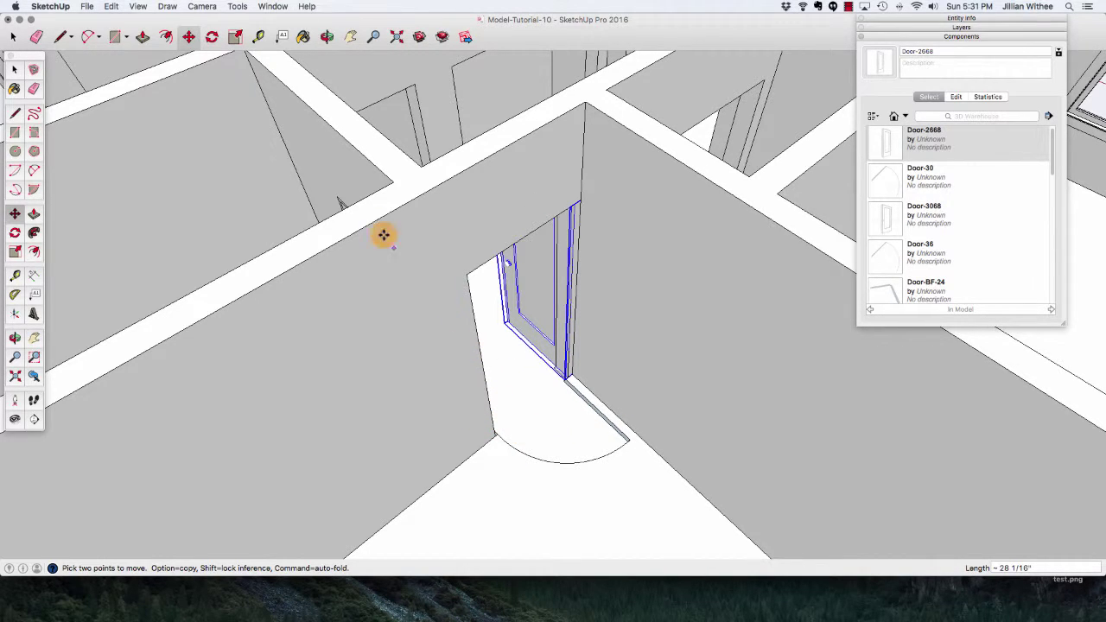
# Rotate the selected door 90 degrees about its bottom hinge-side frame corner so it fills the corner doorway.
pyautogui.click(213, 38)
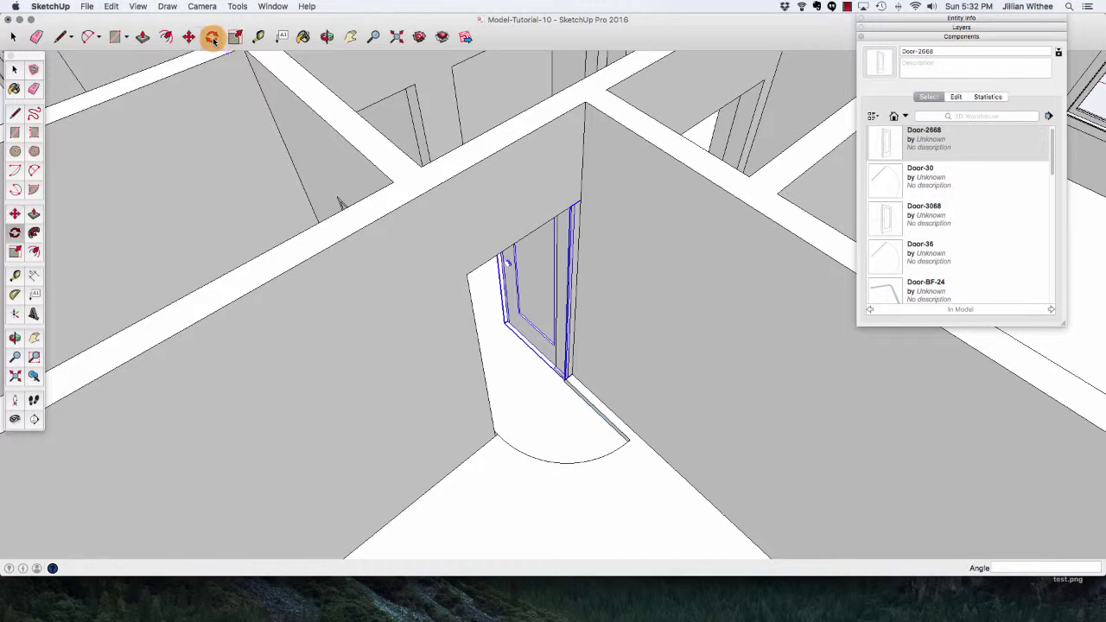
pyautogui.scroll(-1, 284, 180)
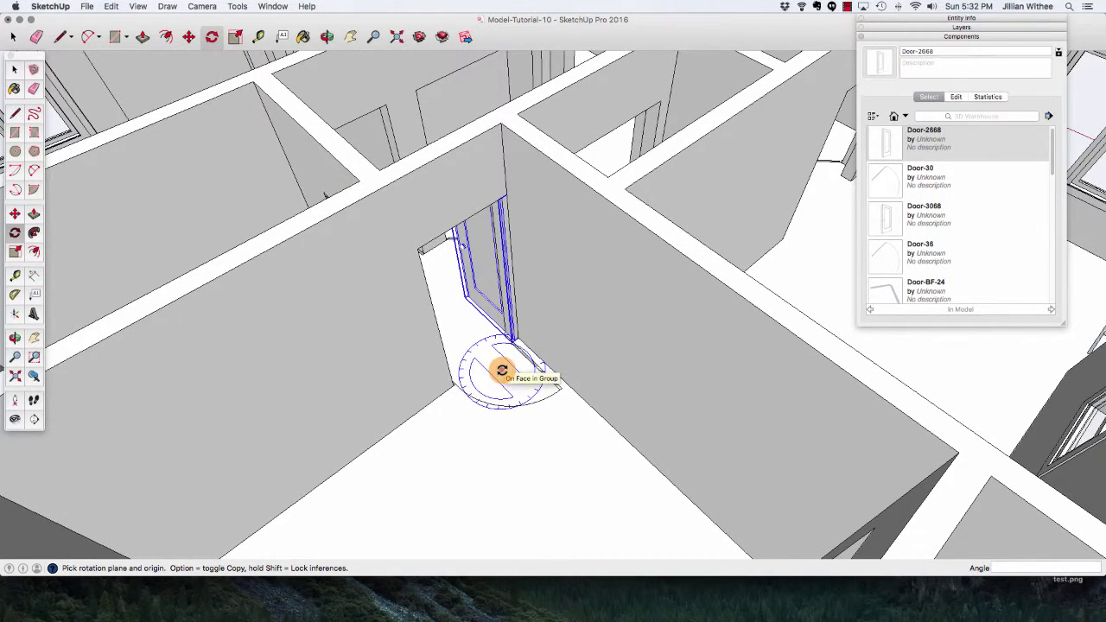
pyautogui.scroll(8, 502, 369)
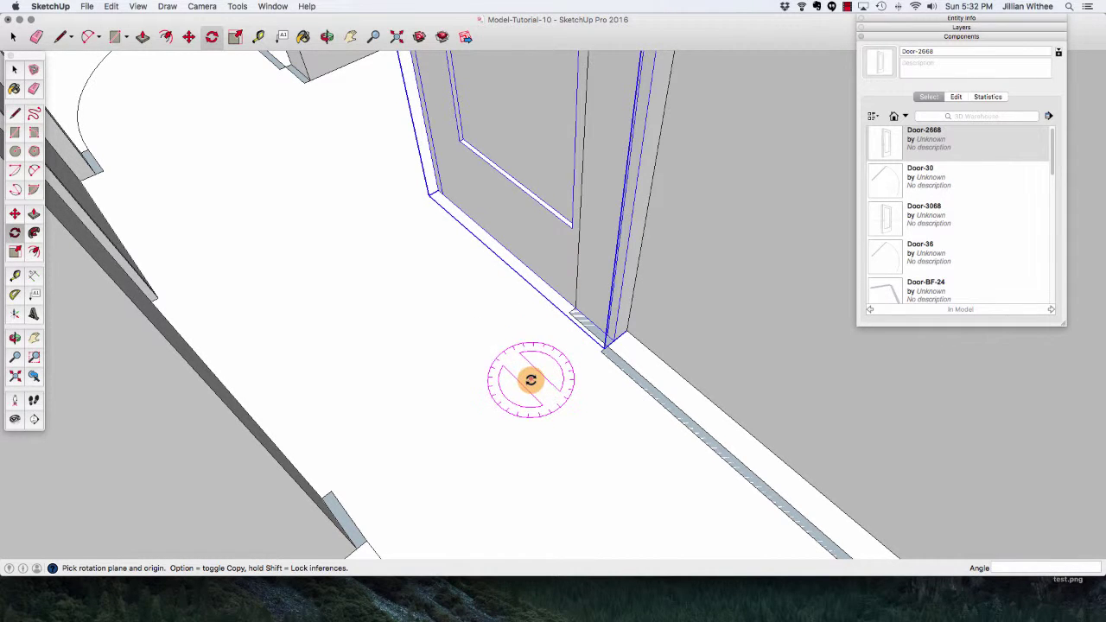
pyautogui.click(613, 344)
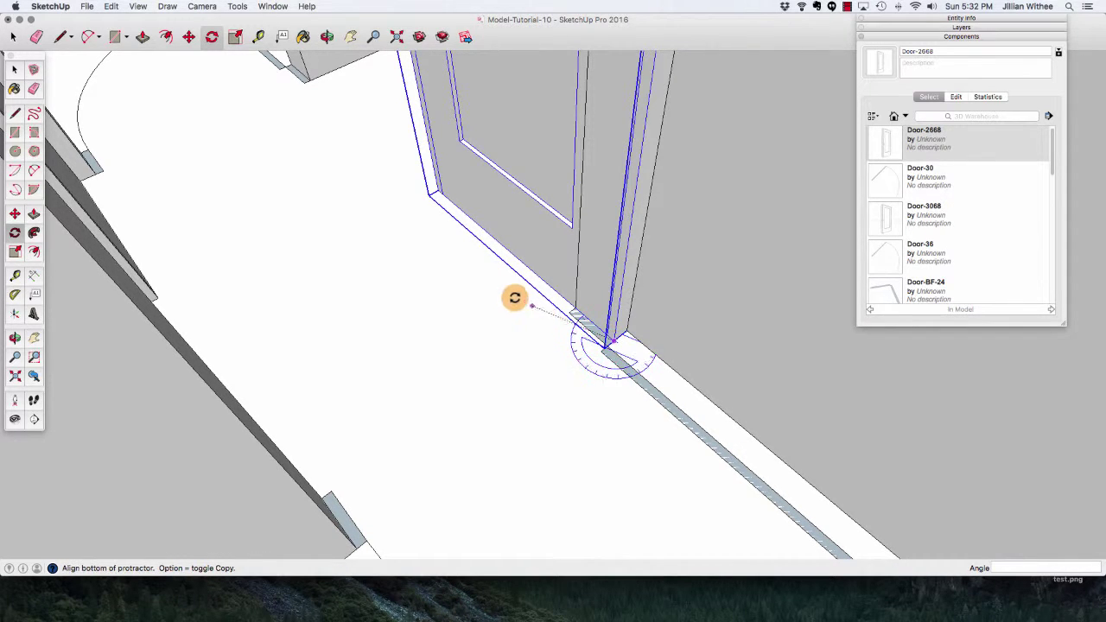
pyautogui.click(434, 190)
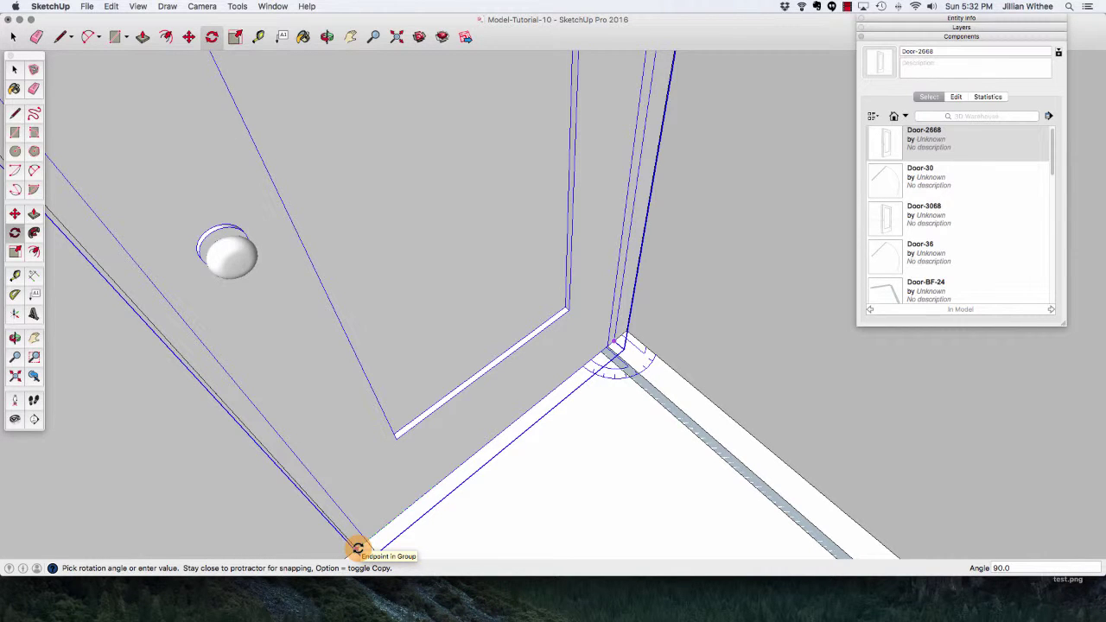
pyautogui.click(358, 548)
pyautogui.scroll(-5, 390, 449)
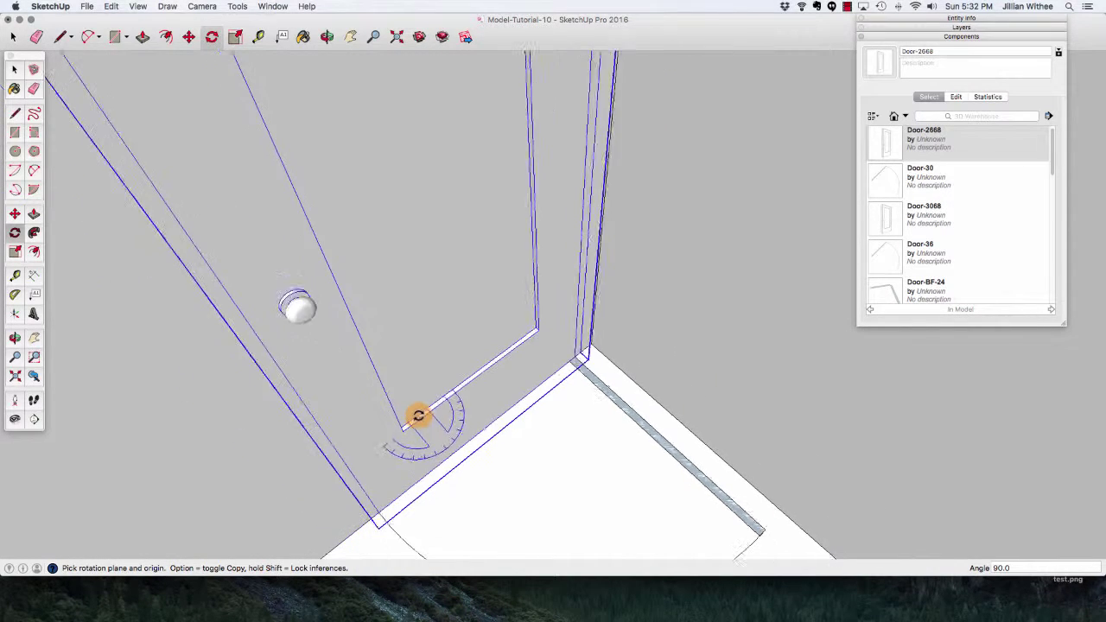
pyautogui.scroll(-5, 412, 389)
pyautogui.press('space')
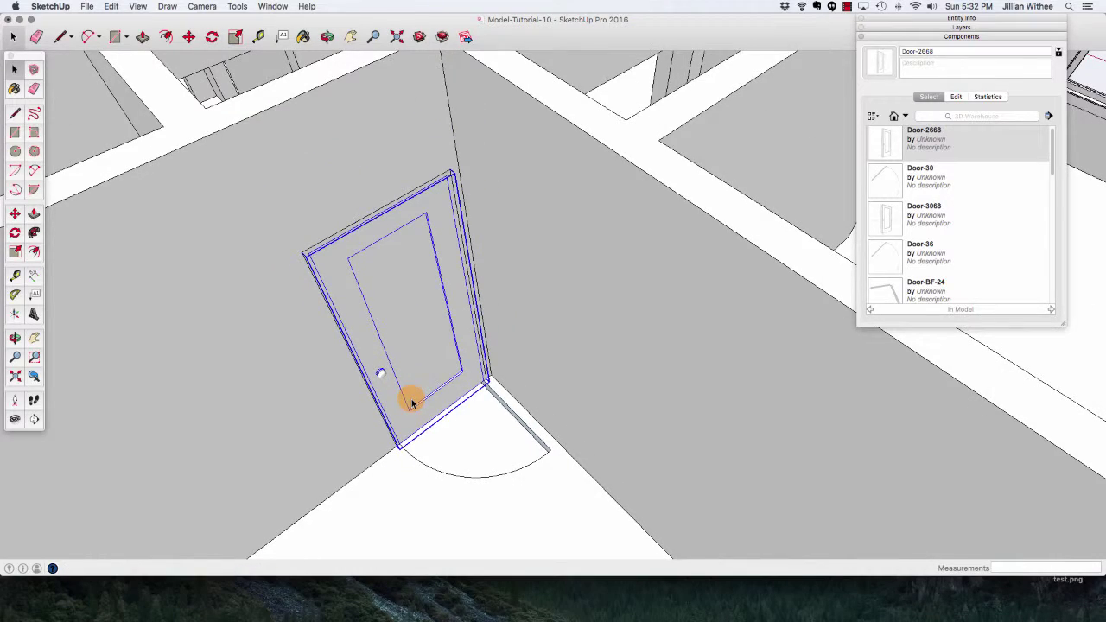
pyautogui.scroll(-2, 405, 431)
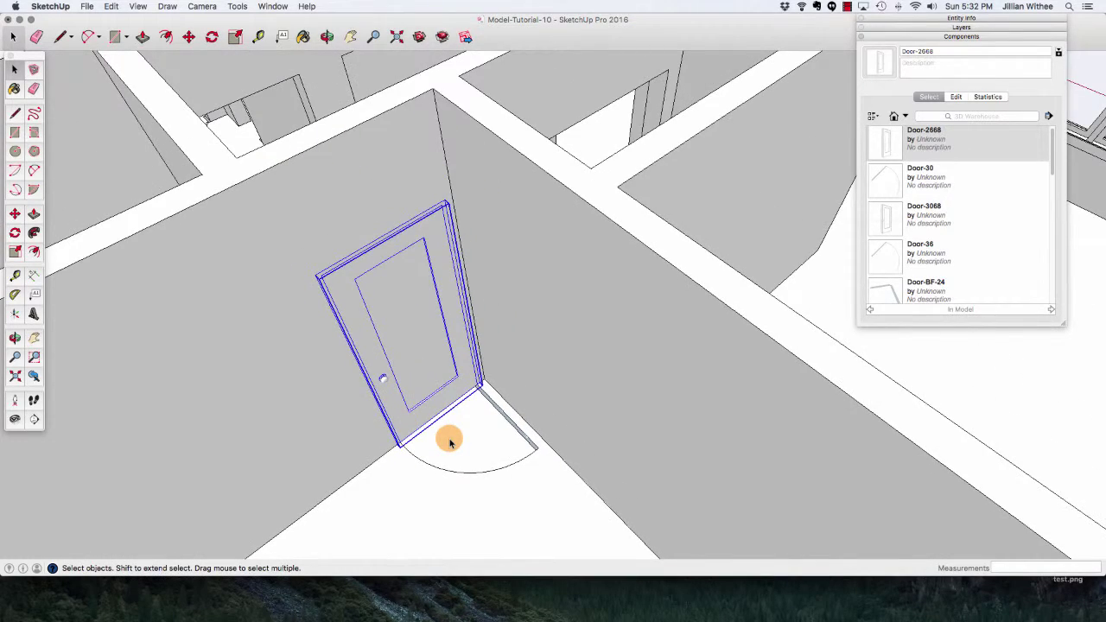
# Insert another Door-2668 instance on the wall beside the next room's corner doorway and move it about 32 13/16" out over the floor.
pyautogui.scroll(-6, 448, 441)
pyautogui.click(324, 38)
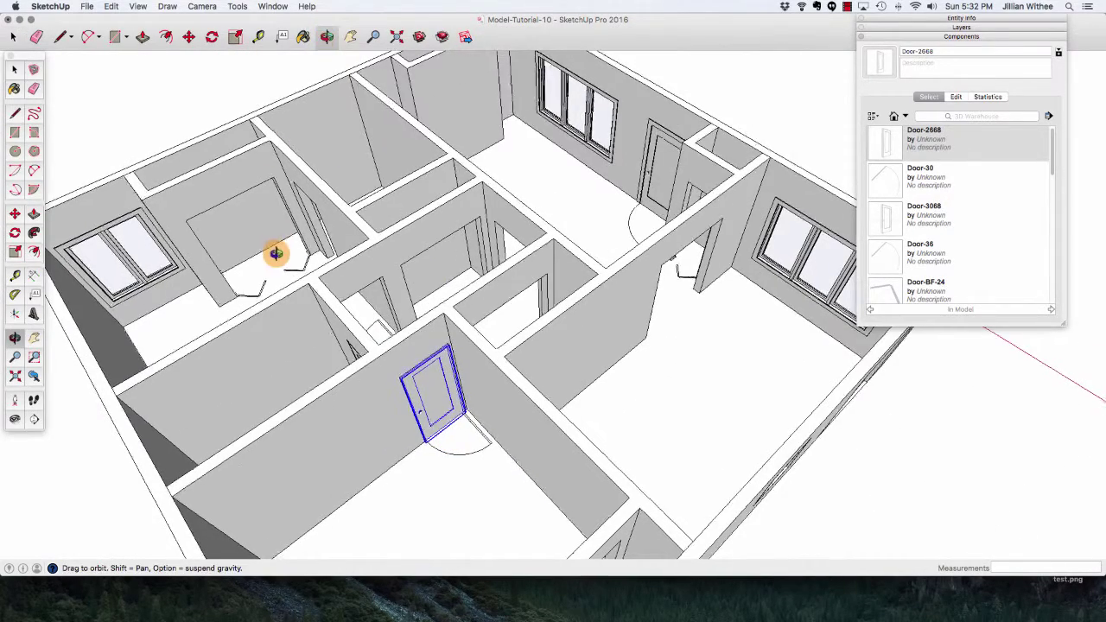
pyautogui.moveTo(277, 252); pyautogui.dragTo(480, 442)
pyautogui.click(890, 143)
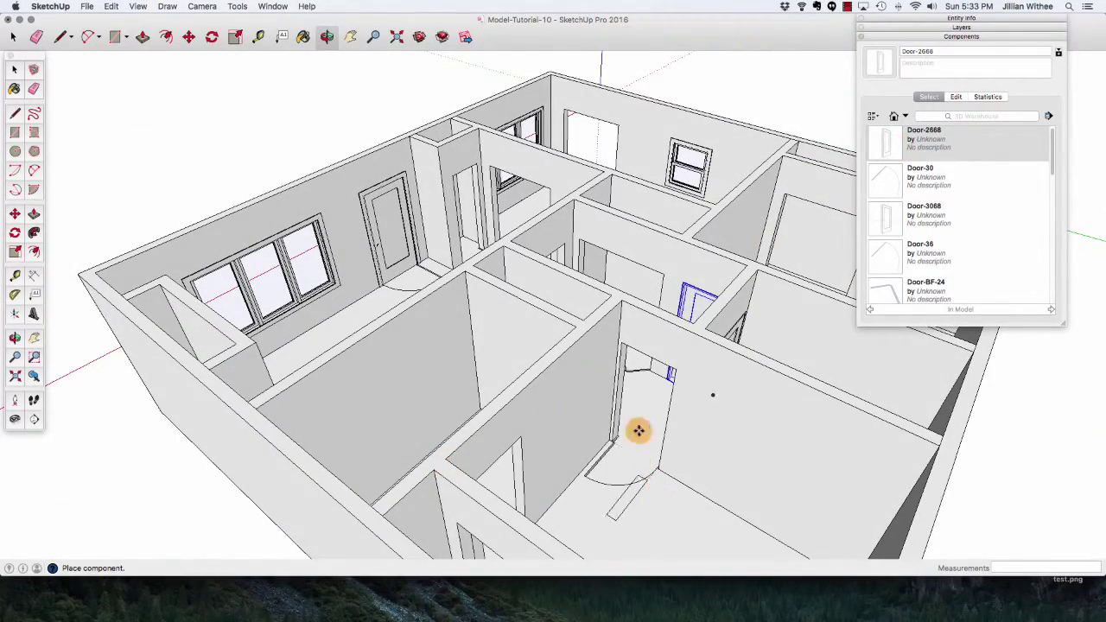
pyautogui.click(600, 345)
pyautogui.press('m')
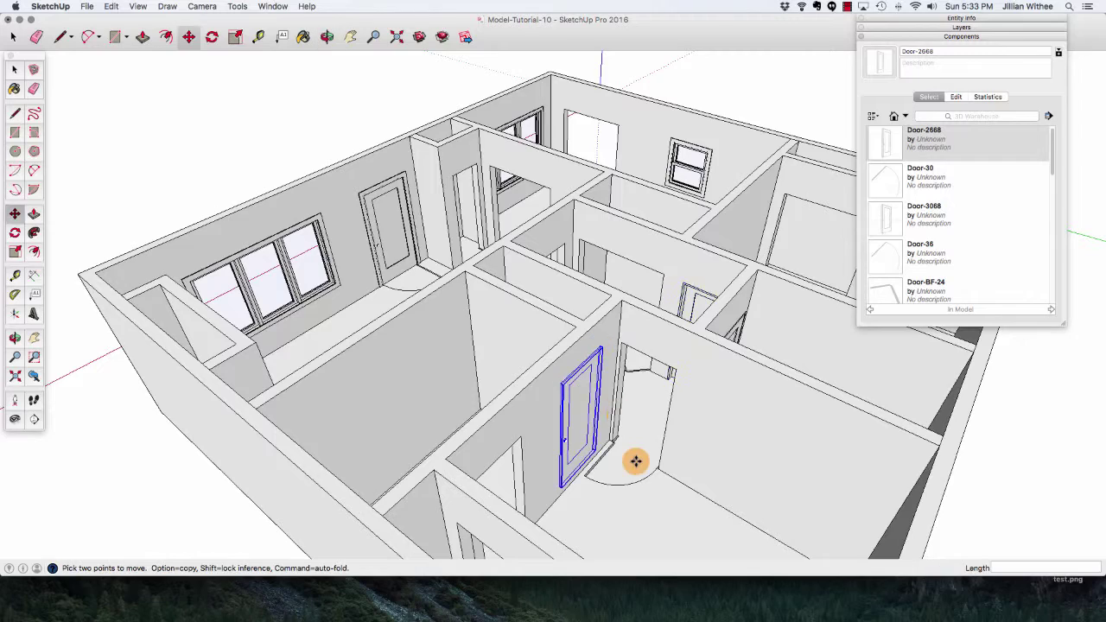
pyautogui.scroll(3, 635, 459)
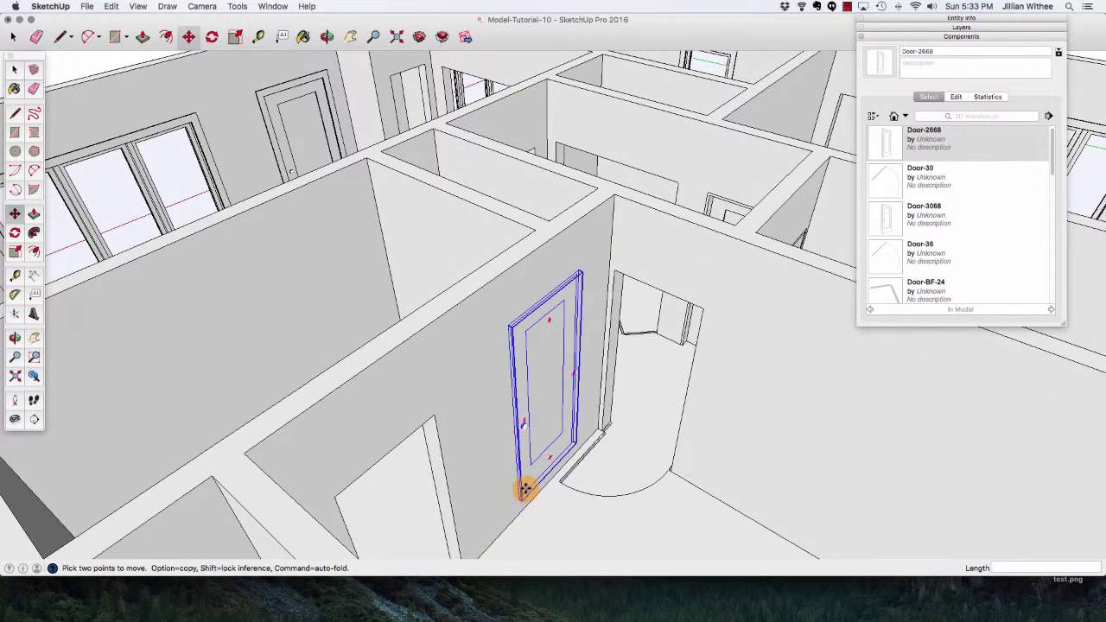
pyautogui.click(522, 498)
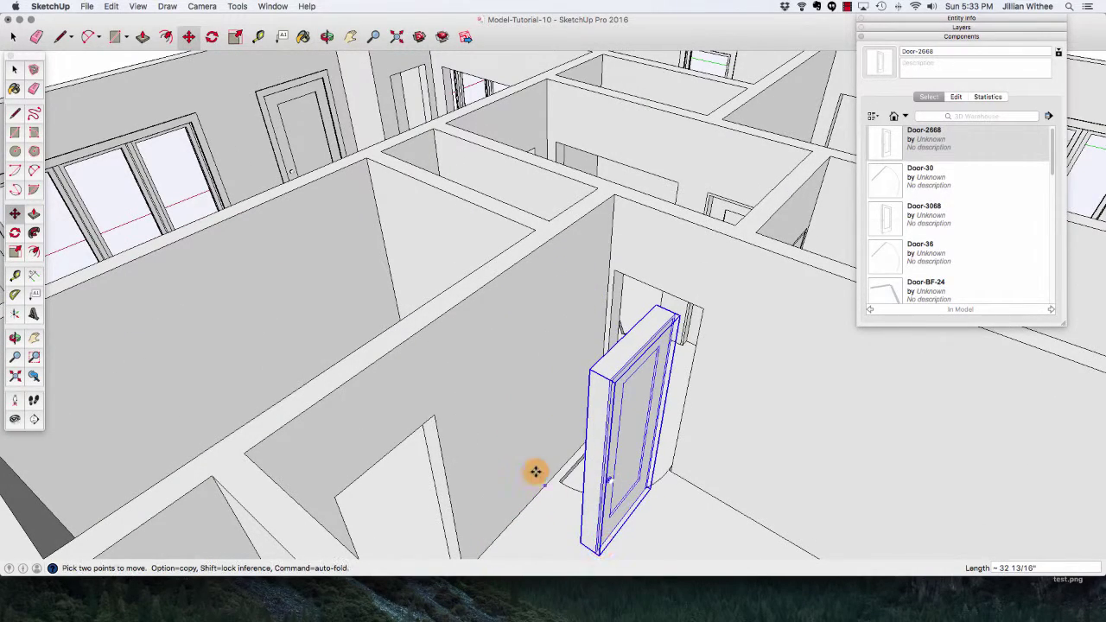
pyautogui.scroll(-3, 507, 420)
pyautogui.scroll(2, 646, 499)
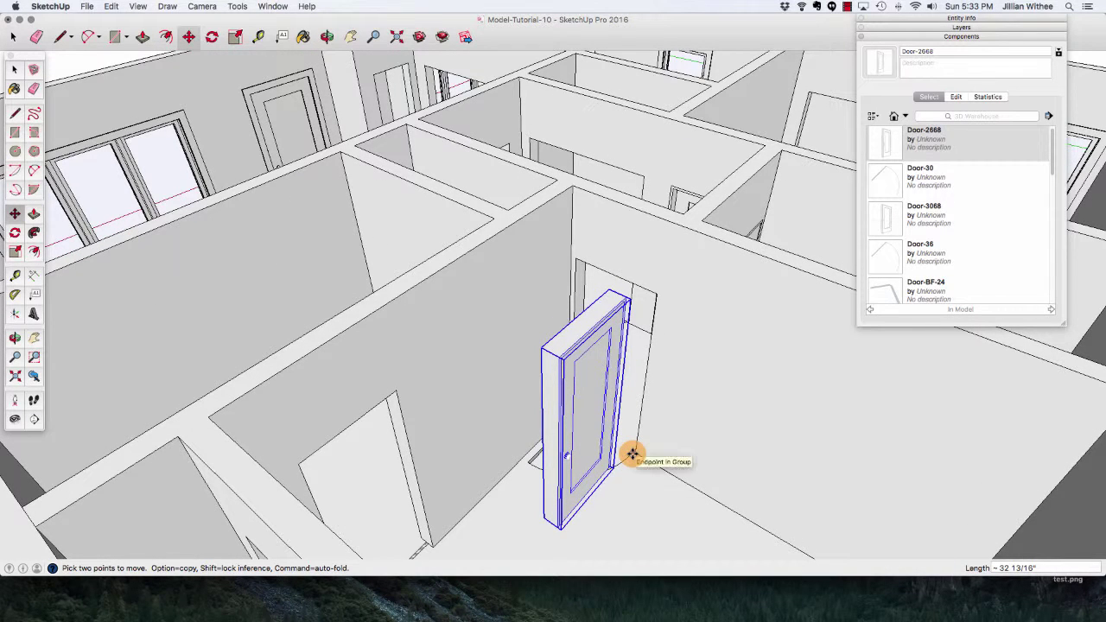
# Rotate the new door 90 degrees about its bottom hinge-side corner so it runs parallel to the doorway wall.
pyautogui.click(213, 38)
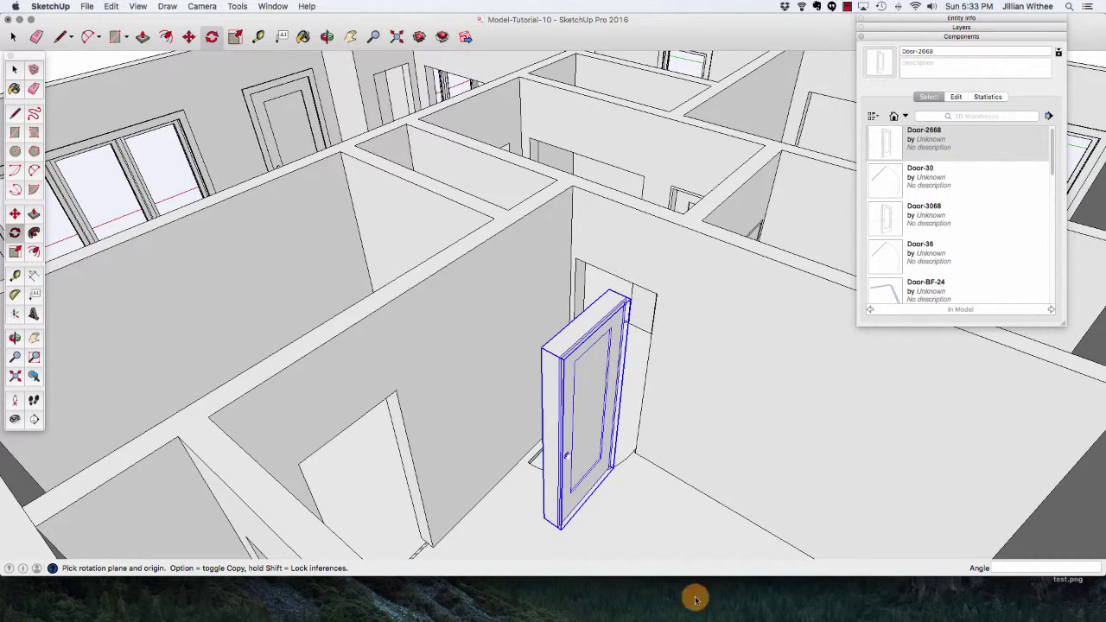
pyautogui.click(607, 481)
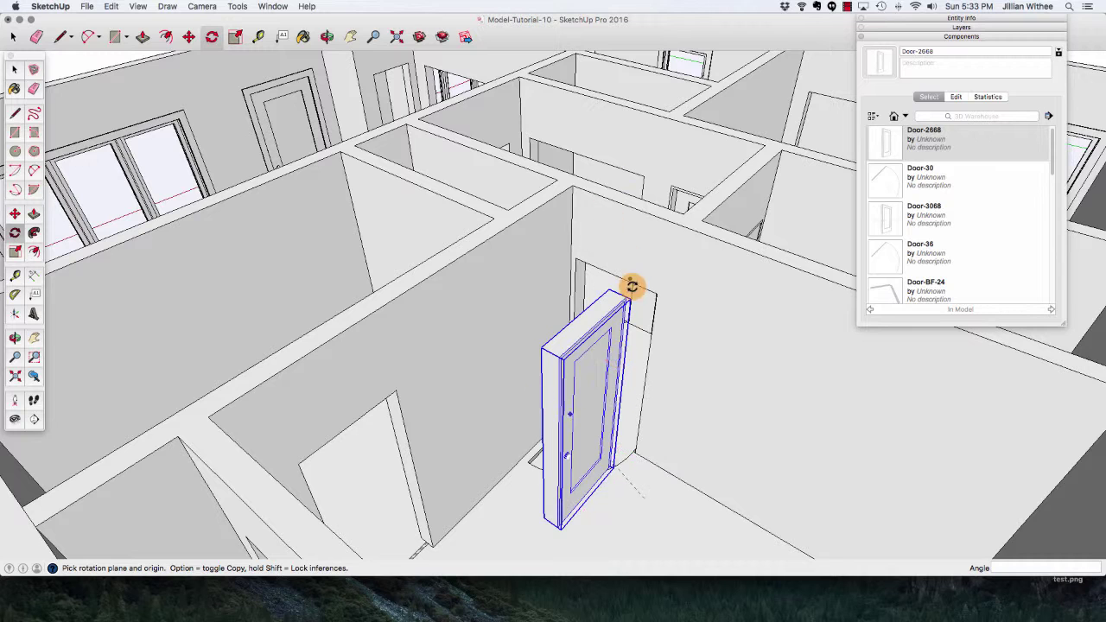
pyautogui.scroll(10, 608, 467)
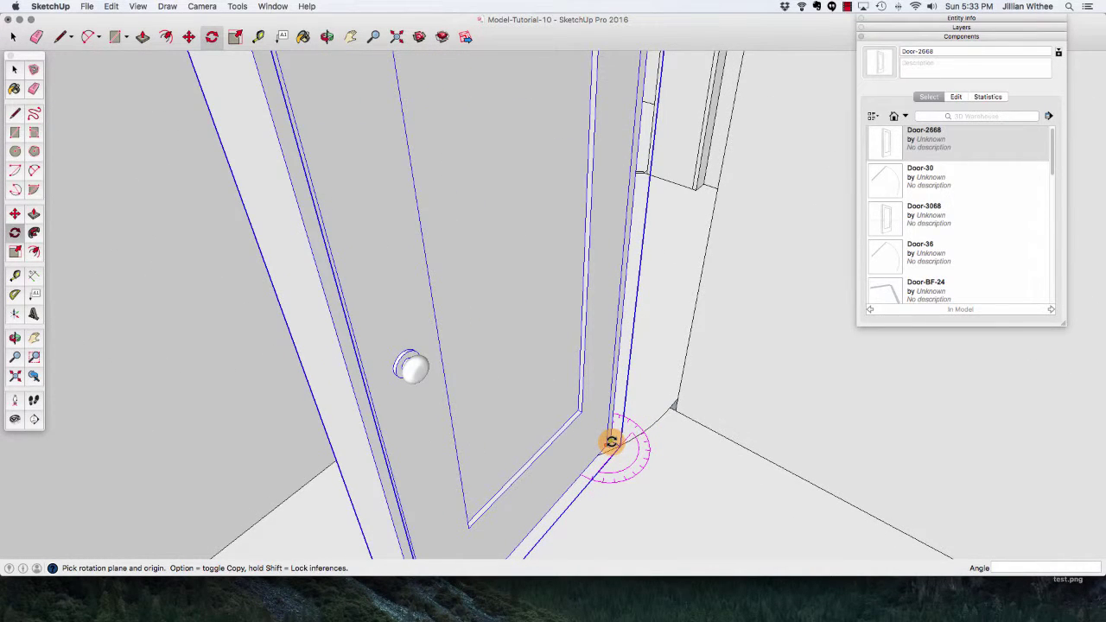
pyautogui.click(611, 442)
pyautogui.scroll(-10, 573, 426)
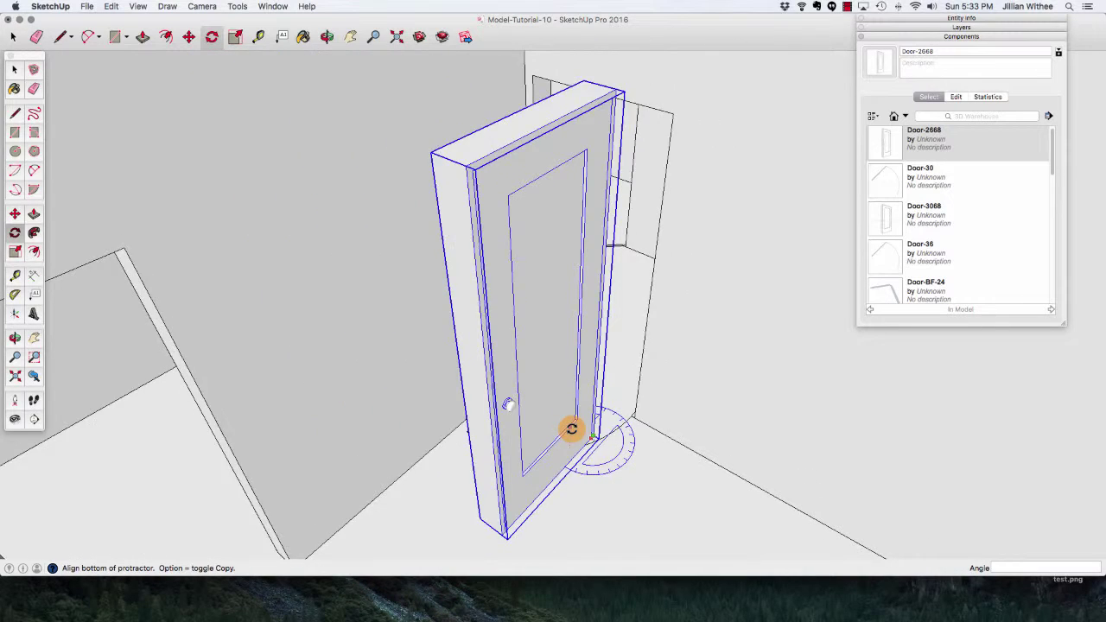
pyautogui.click(514, 518)
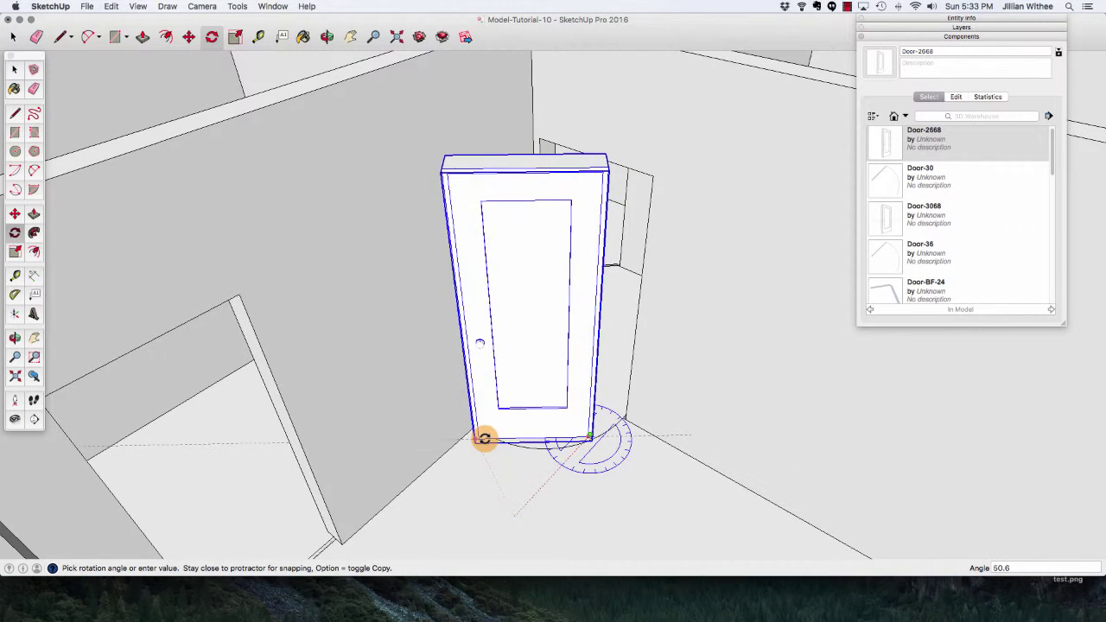
pyautogui.press('Return')
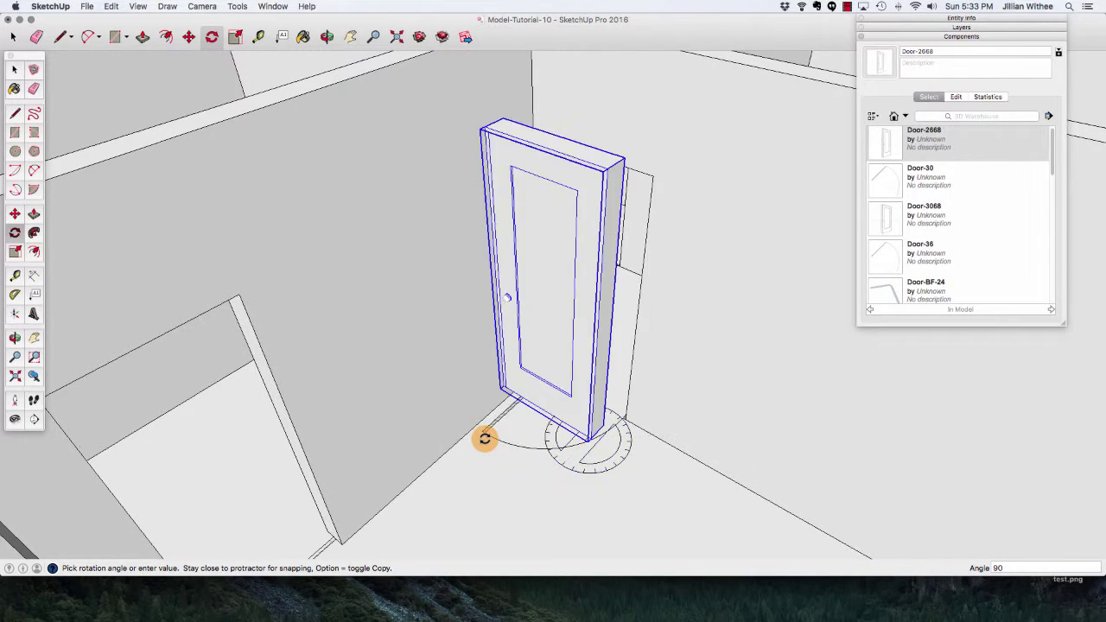
# Move the rotated door into the corner doorway, snapping its top frame corner to the opening's top corner.
pyautogui.press('m')
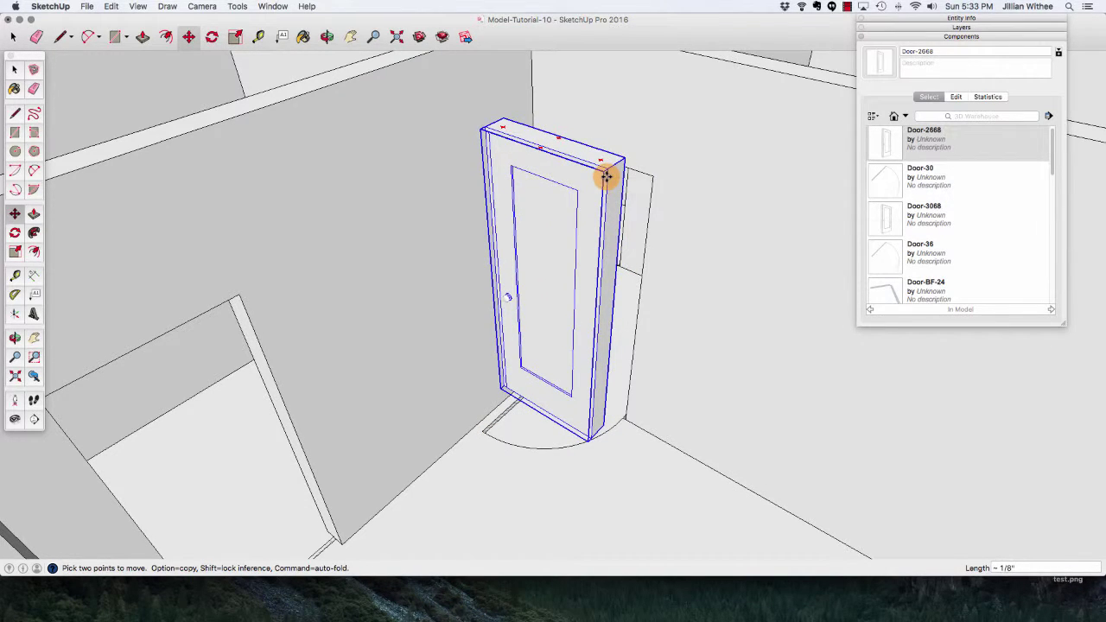
pyautogui.click(608, 172)
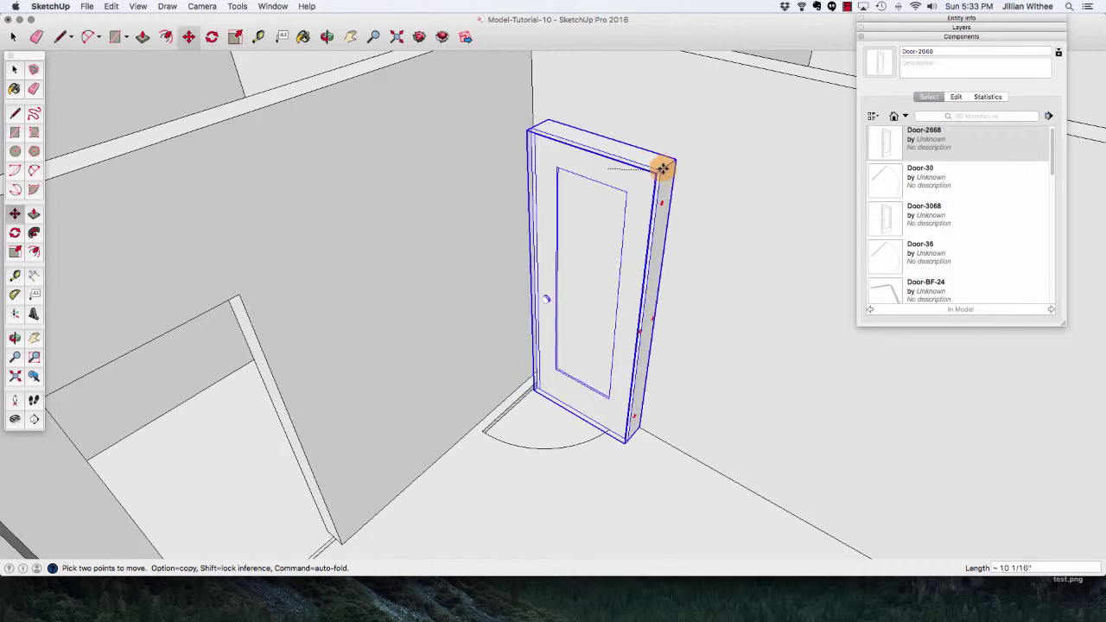
pyautogui.scroll(-3, 538, 314)
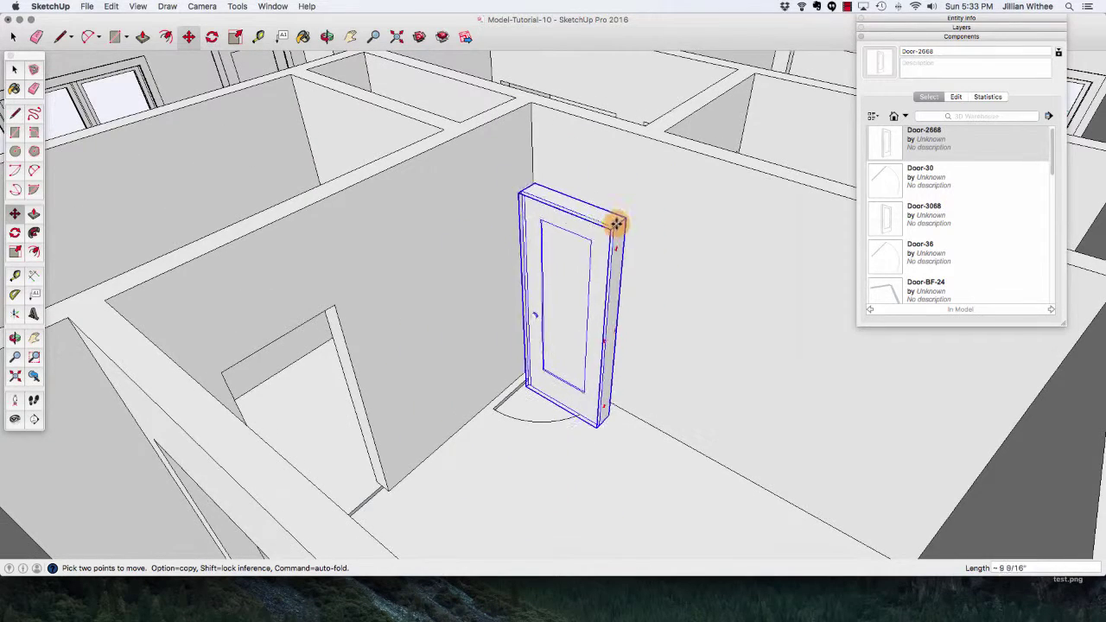
pyautogui.click(622, 217)
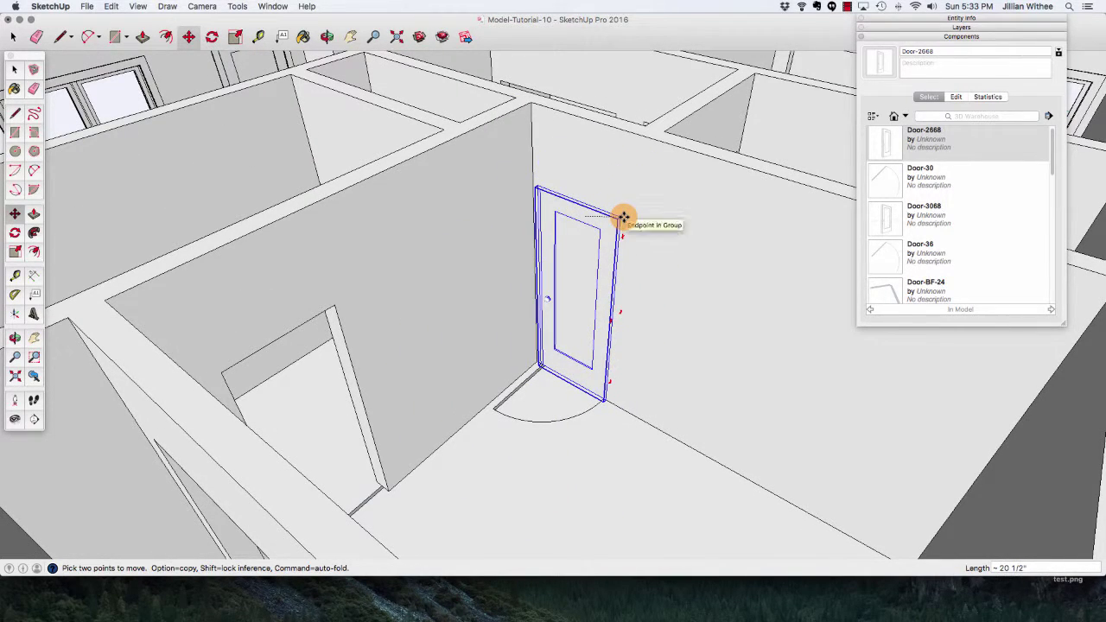
pyautogui.press('space')
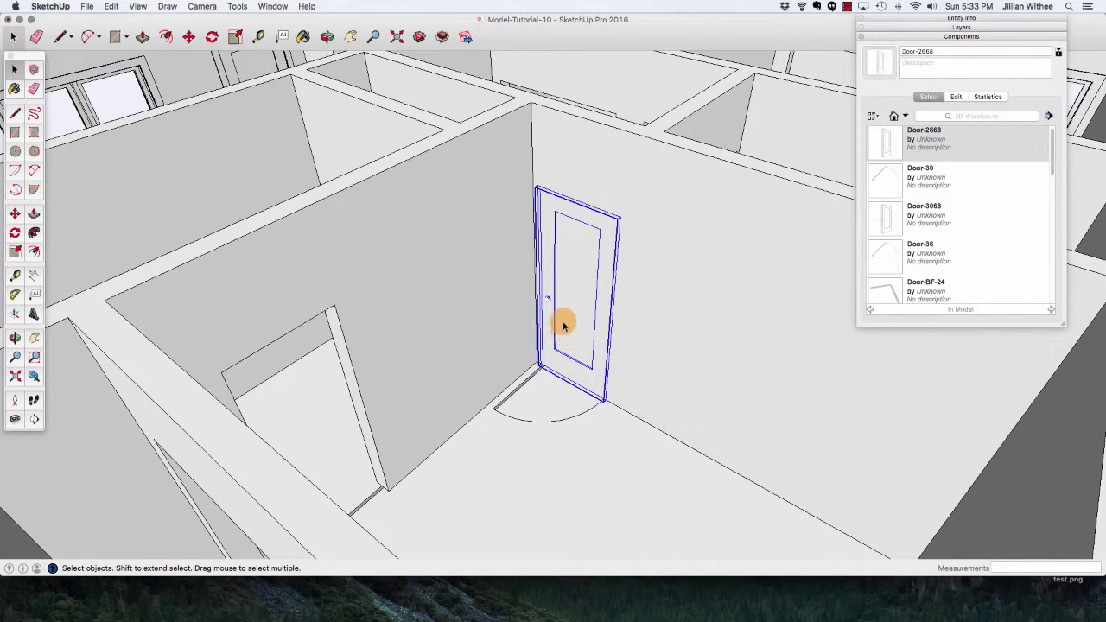
# Try flipping the placed door along the component's green axis, and flip it back.
pyautogui.rightClick(562, 324)
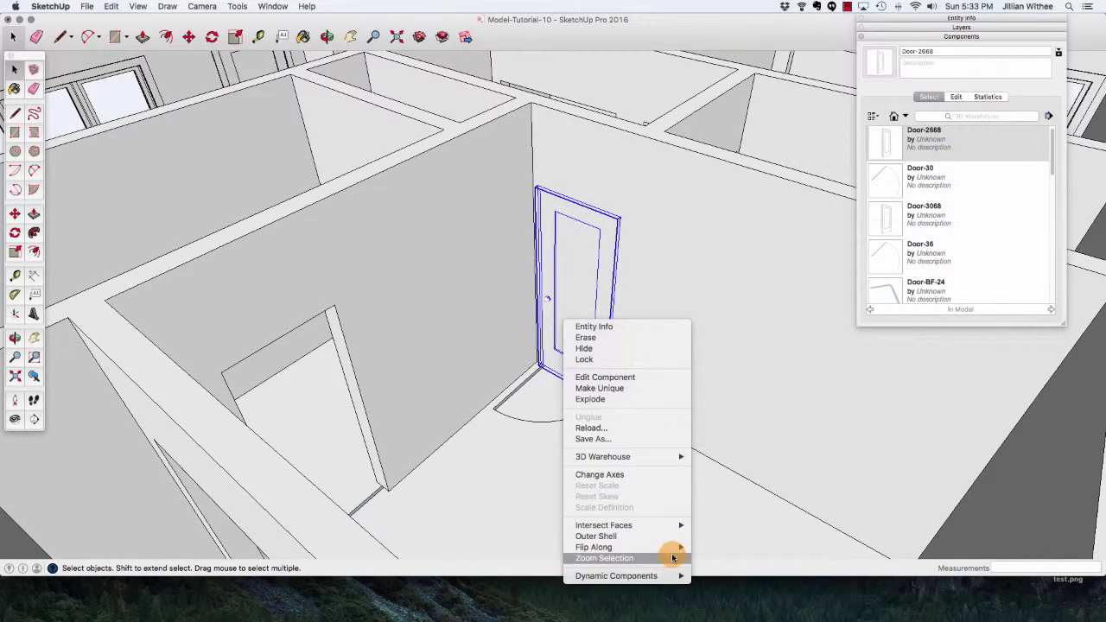
pyautogui.moveTo(679, 548)
pyautogui.click(715, 563)
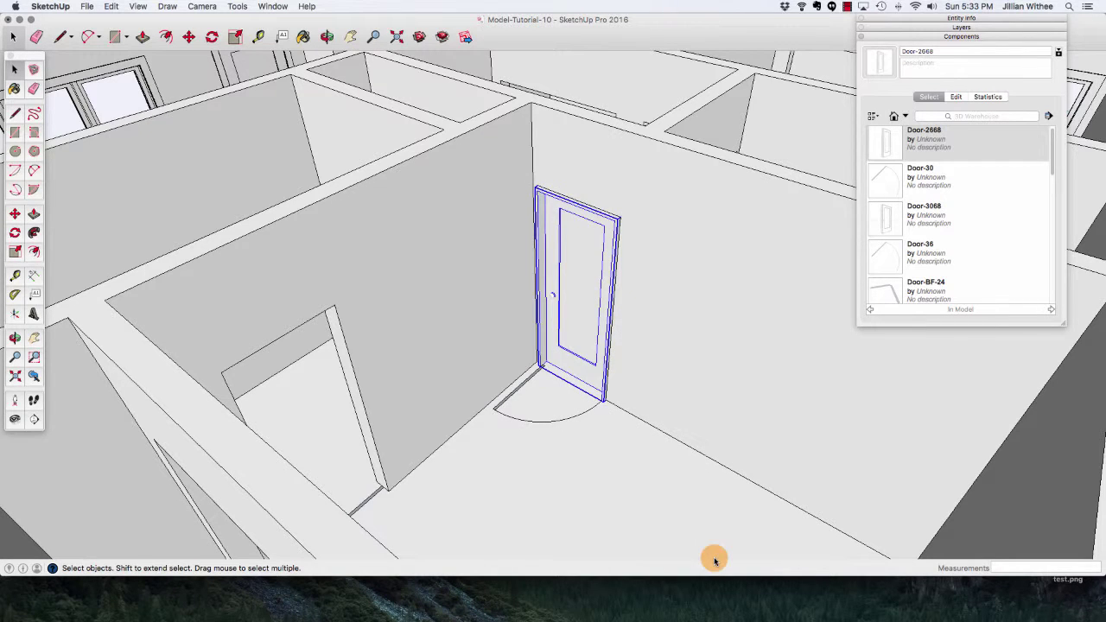
pyautogui.rightClick(586, 341)
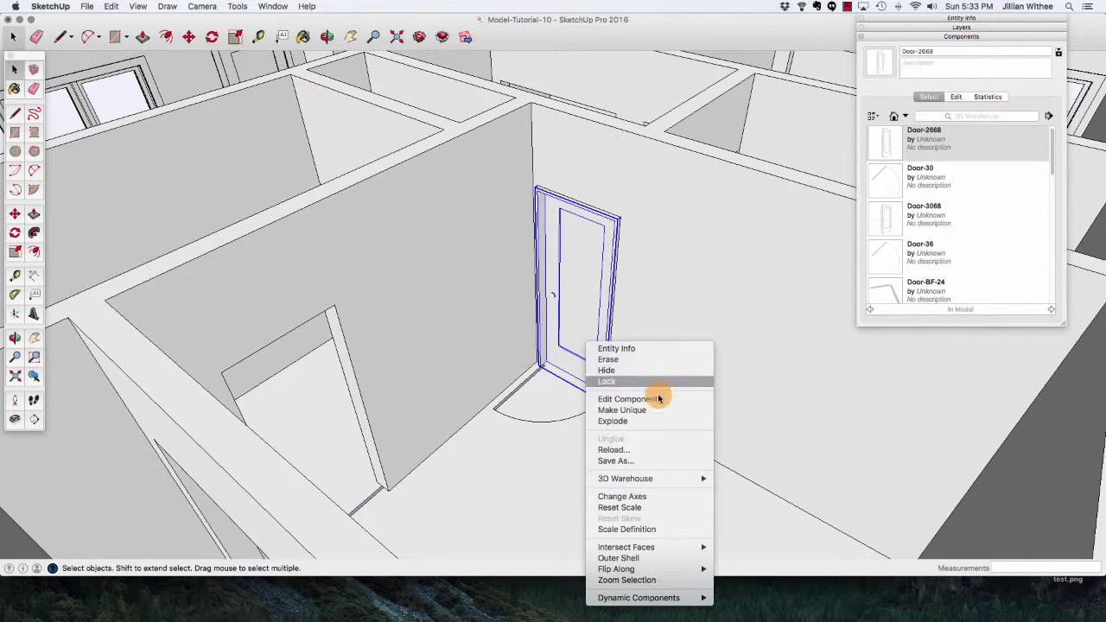
pyautogui.moveTo(680, 569)
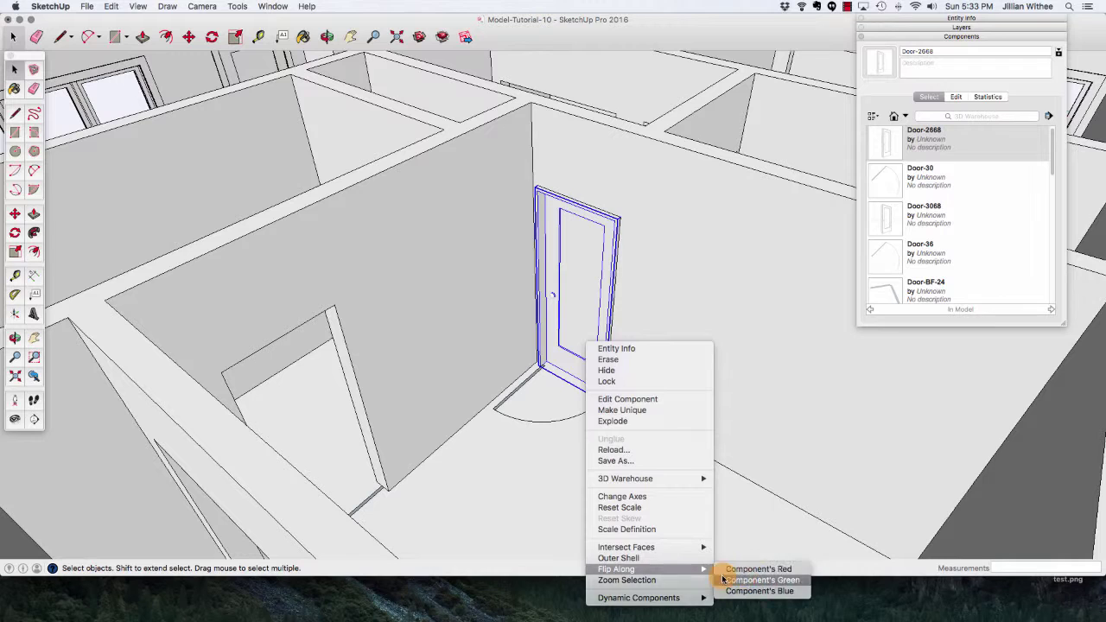
pyautogui.click(723, 580)
# Flip the placed door along the component's red axis to swap its knob and hinge sides, and deselect it.
pyautogui.rightClick(567, 253)
pyautogui.moveTo(639, 481)
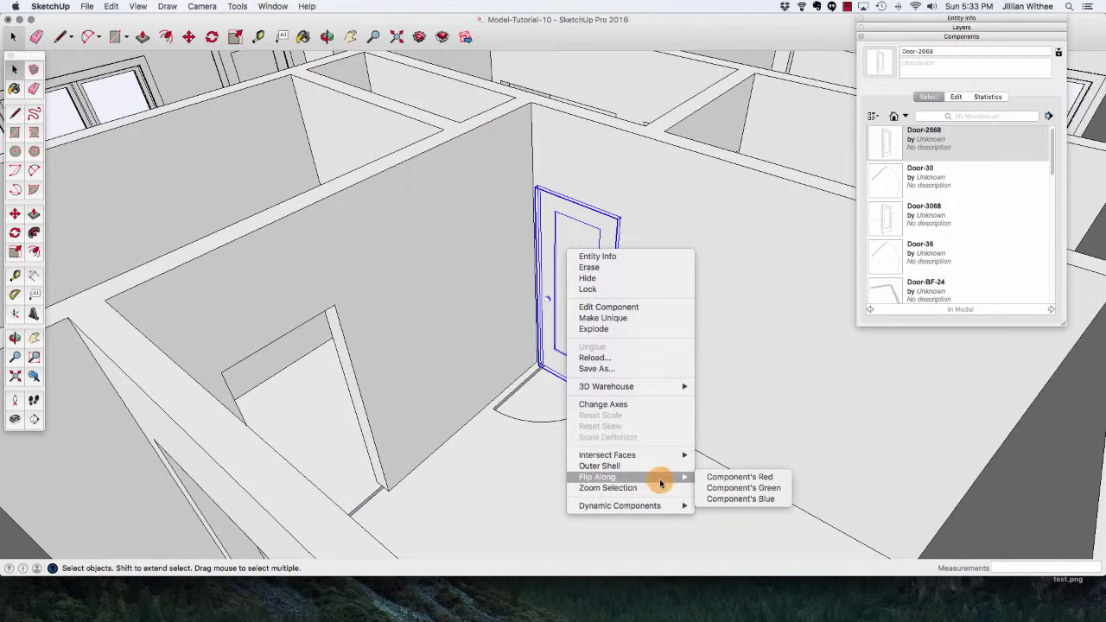
pyautogui.click(737, 479)
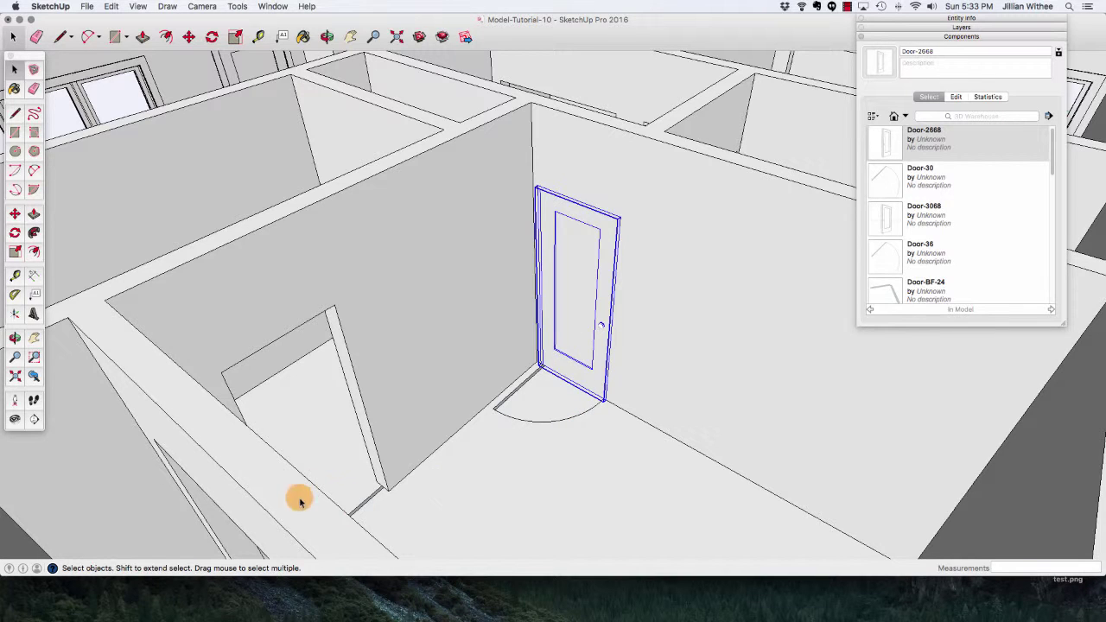
pyautogui.click(324, 455)
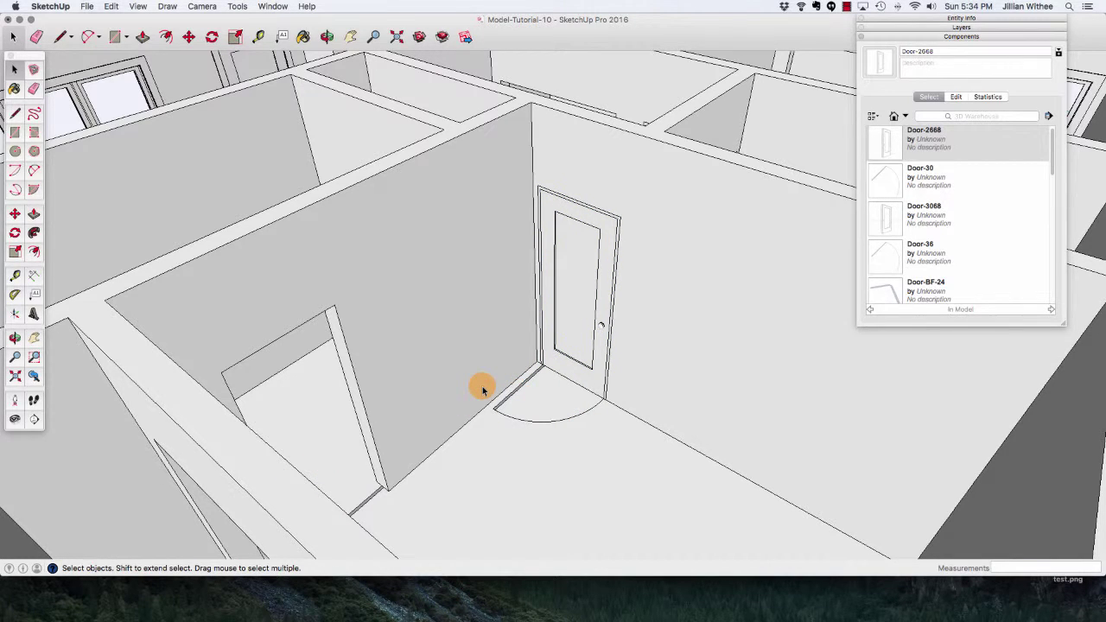
# Examine the placed doors from the hallway and the adjoining rooms, checking their fit and knob sides.
pyautogui.click(330, 39)
pyautogui.moveTo(343, 185); pyautogui.dragTo(685, 237)
pyautogui.moveTo(811, 218); pyautogui.dragTo(493, 272)
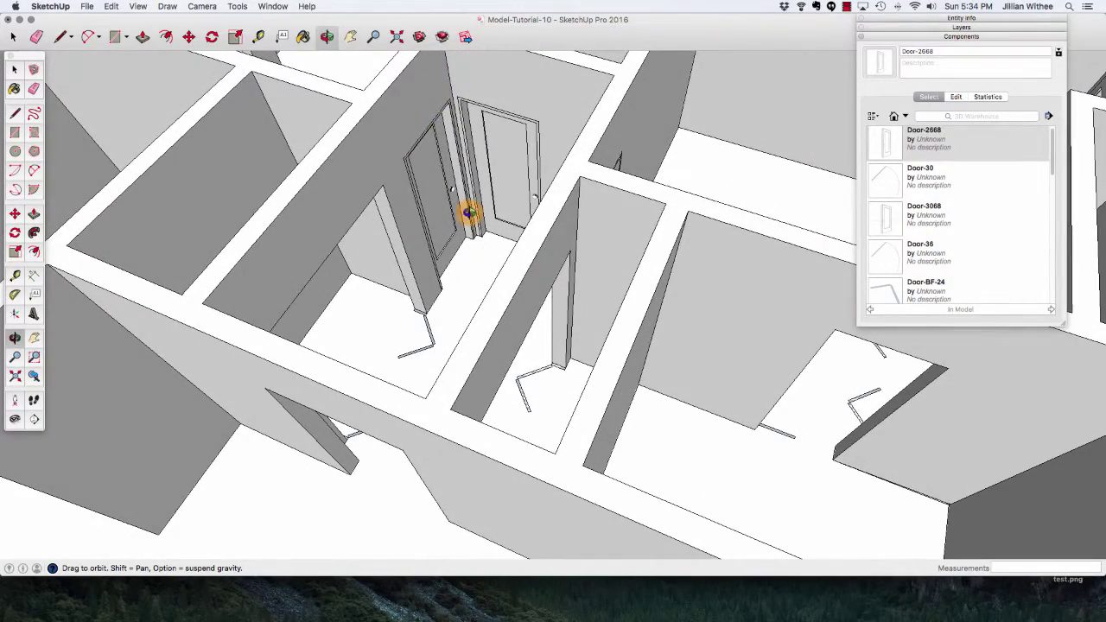
pyautogui.moveTo(406, 225); pyautogui.dragTo(686, 213)
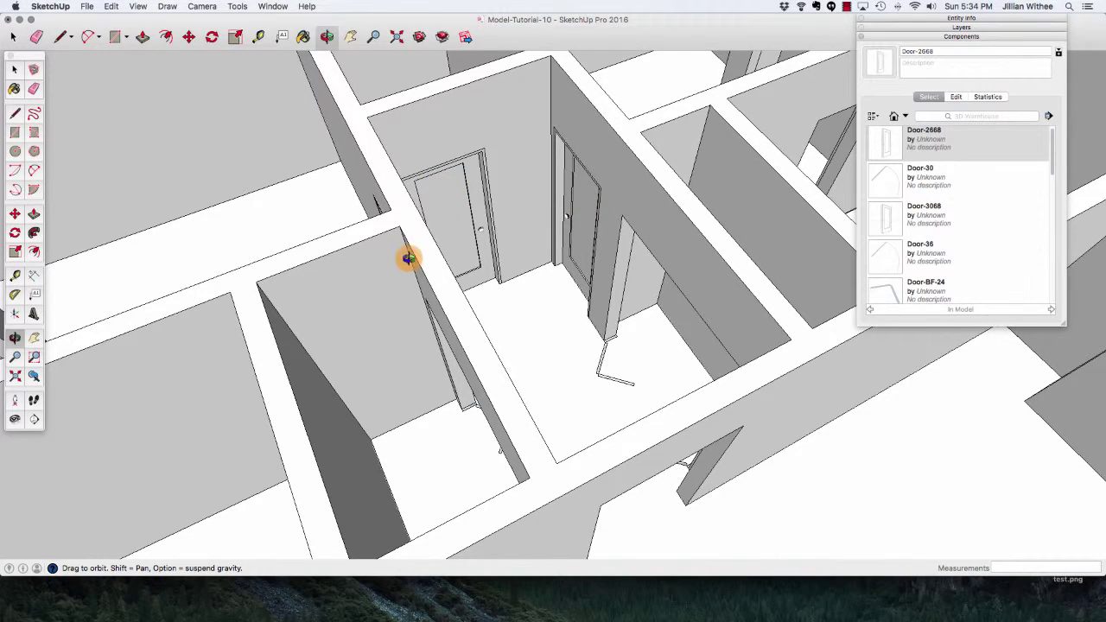
pyautogui.moveTo(620, 262); pyautogui.dragTo(380, 273)
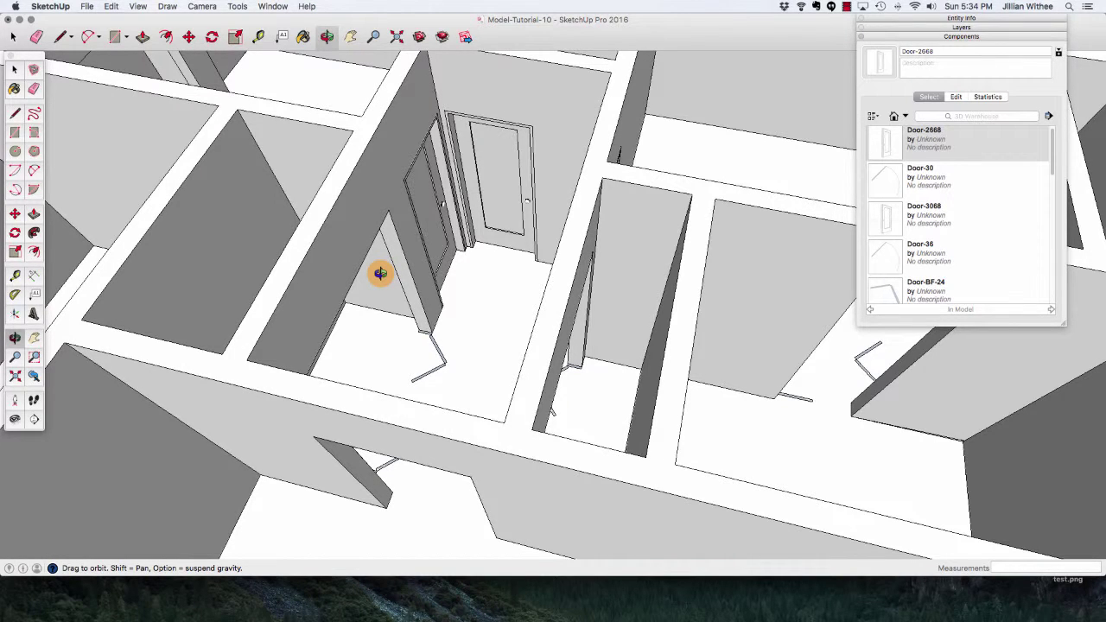
# Place guides offset 0.25" from the top edge and both side edges of the hallway's end-wall doorway.
pyautogui.scroll(-2, 478, 360)
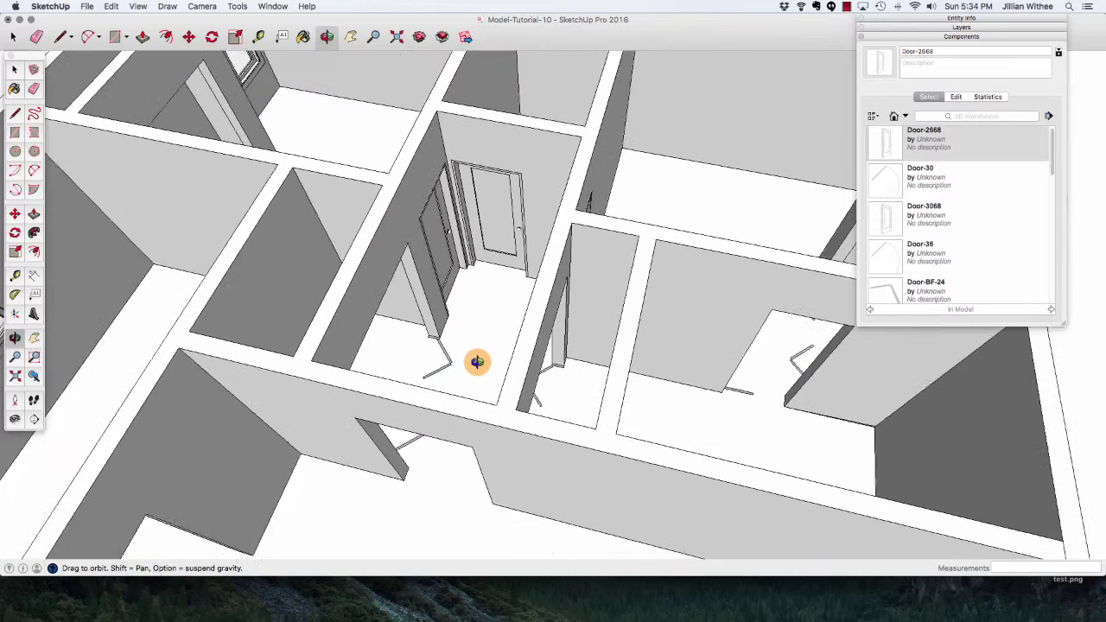
pyautogui.scroll(8, 472, 163)
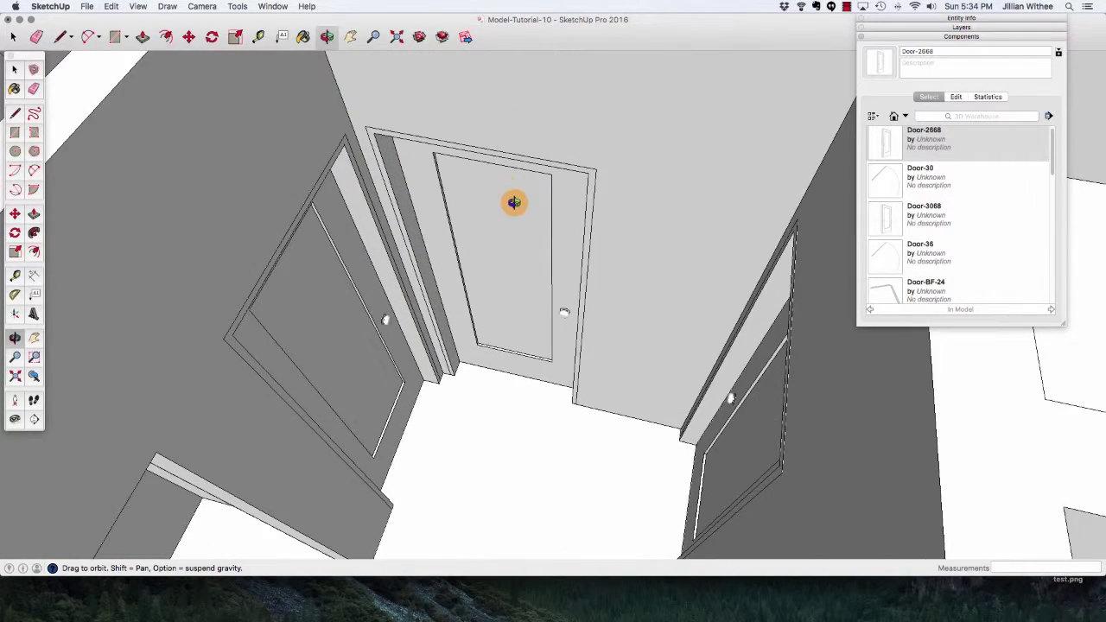
pyautogui.moveTo(491, 150); pyautogui.dragTo(449, 115)
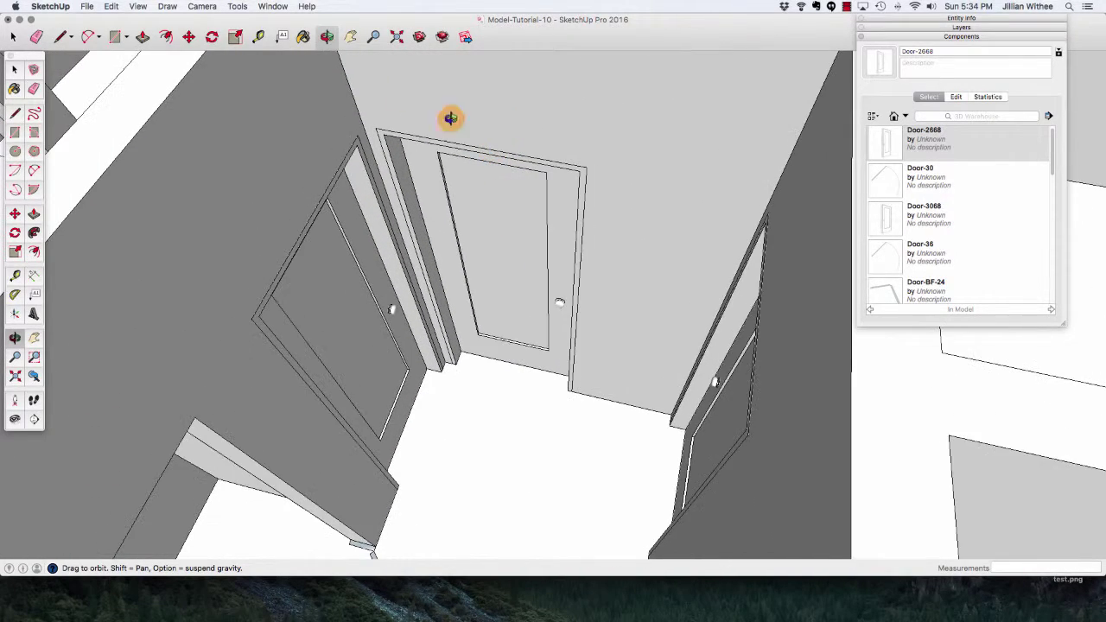
pyautogui.click(258, 36)
pyautogui.click(568, 166)
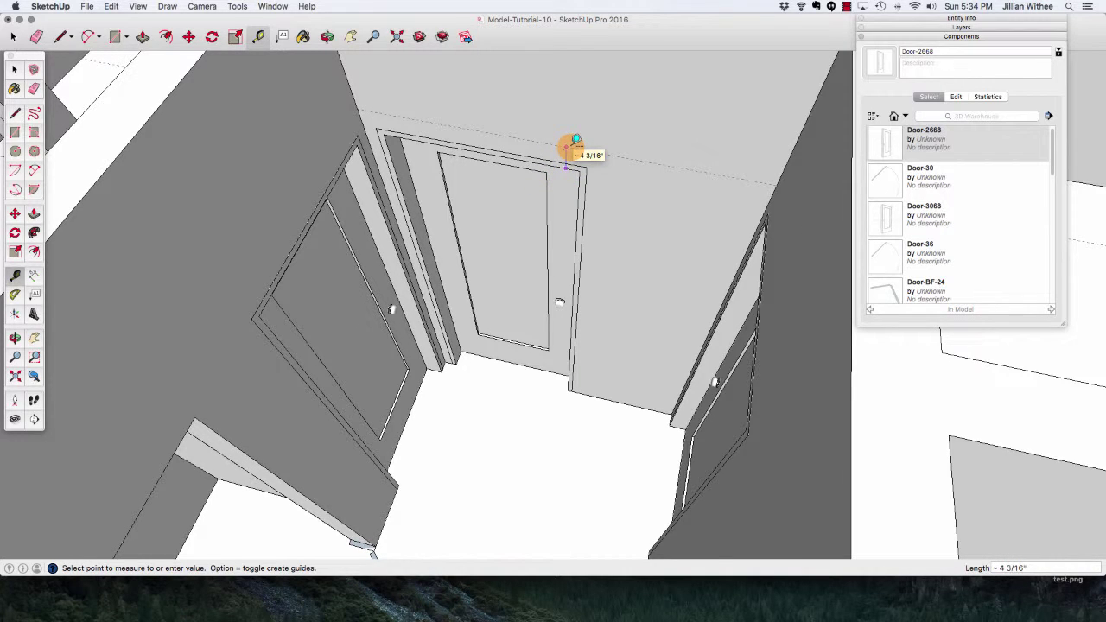
pyautogui.write('.25')
pyautogui.press('Return')
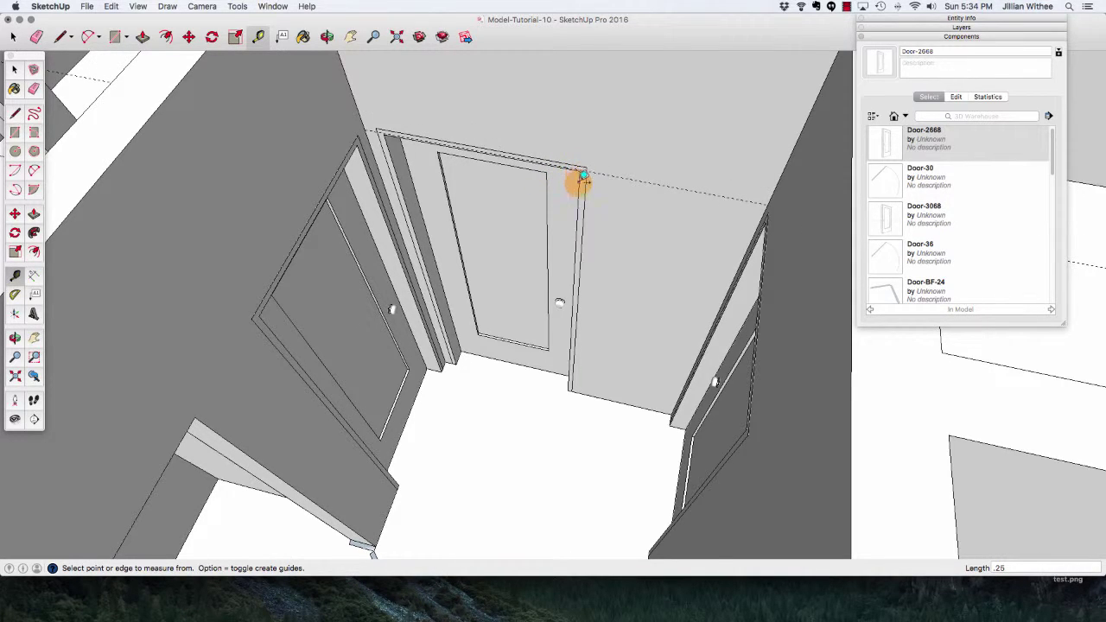
pyautogui.click(580, 182)
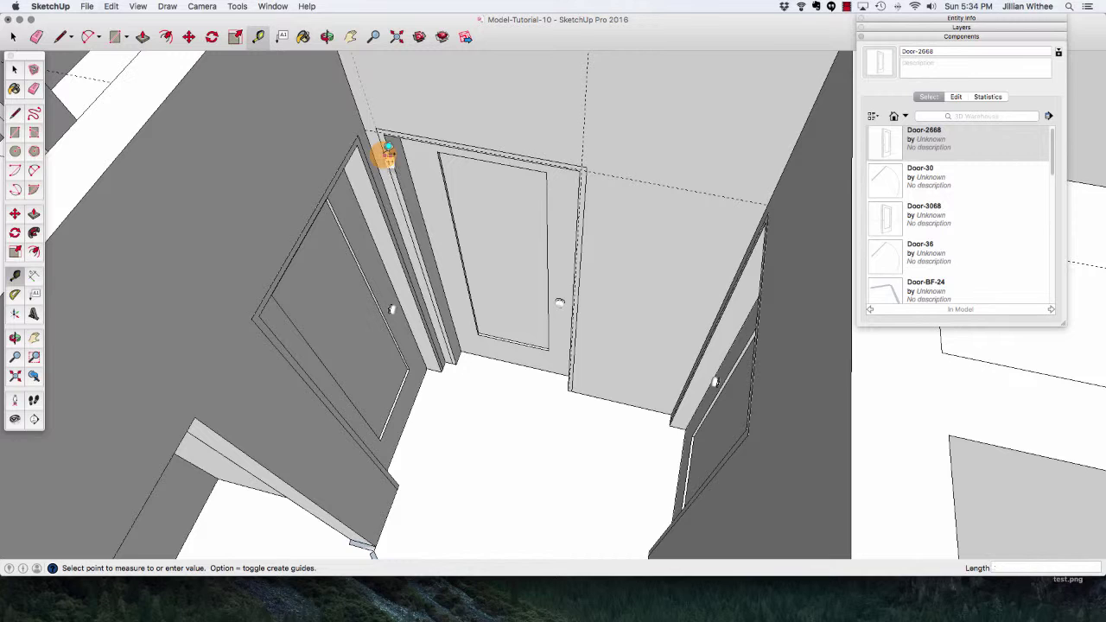
pyautogui.write('.25')
pyautogui.press('Return')
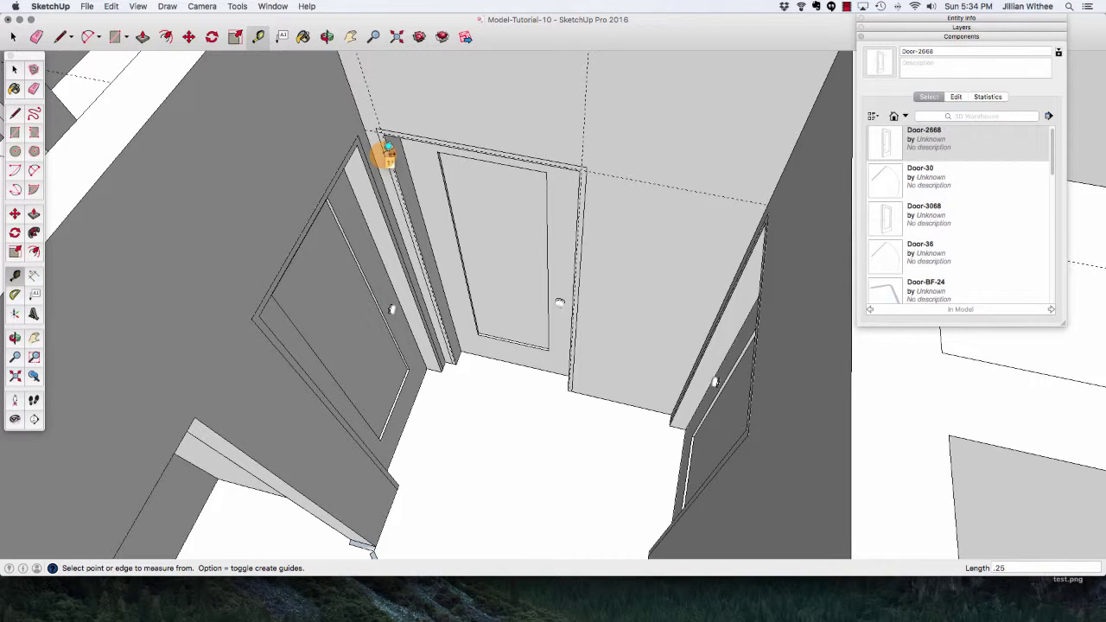
# Add outer casing guides 3" outward from the knob-side guide and 3.5" above the top guide.
pyautogui.click(589, 115)
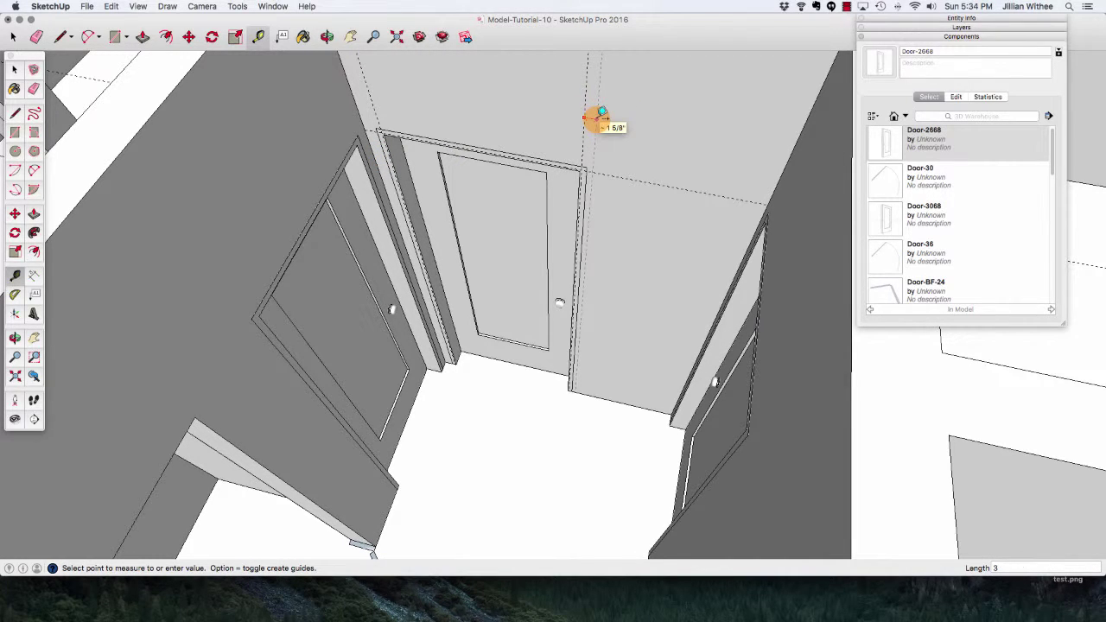
pyautogui.press('Return')
pyautogui.click(661, 183)
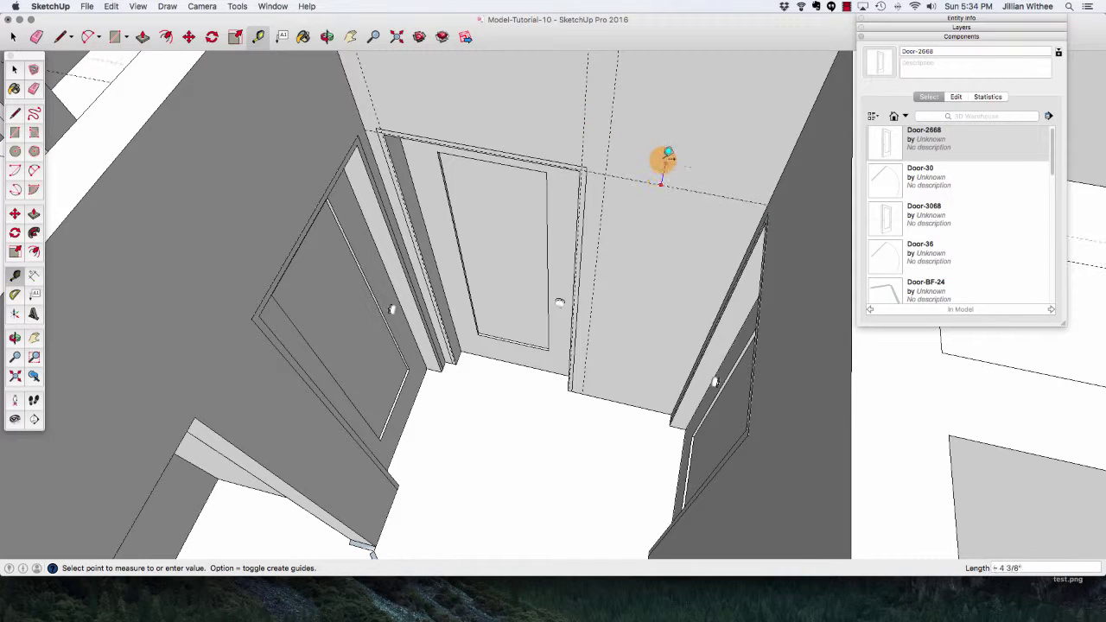
pyautogui.write('3.5')
pyautogui.press('Return')
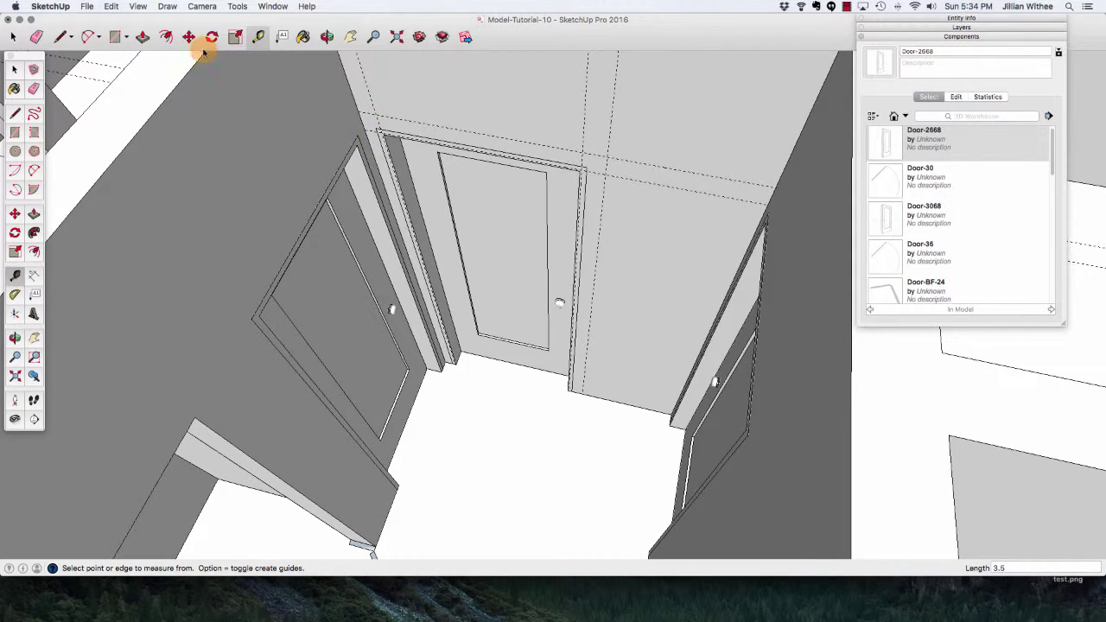
# Draw the casing's header rectangle between the two top guides and an 80 1/4" by 3 1/4" leg rectangle on the knob side.
pyautogui.click(114, 36)
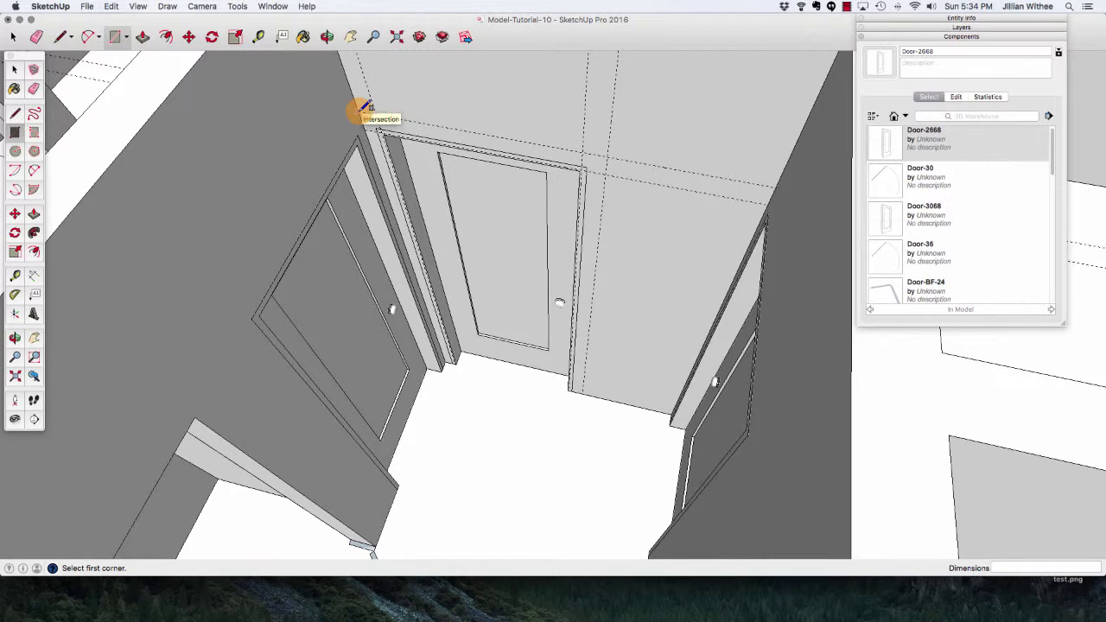
pyautogui.click(357, 110)
pyautogui.click(608, 170)
pyautogui.click(609, 173)
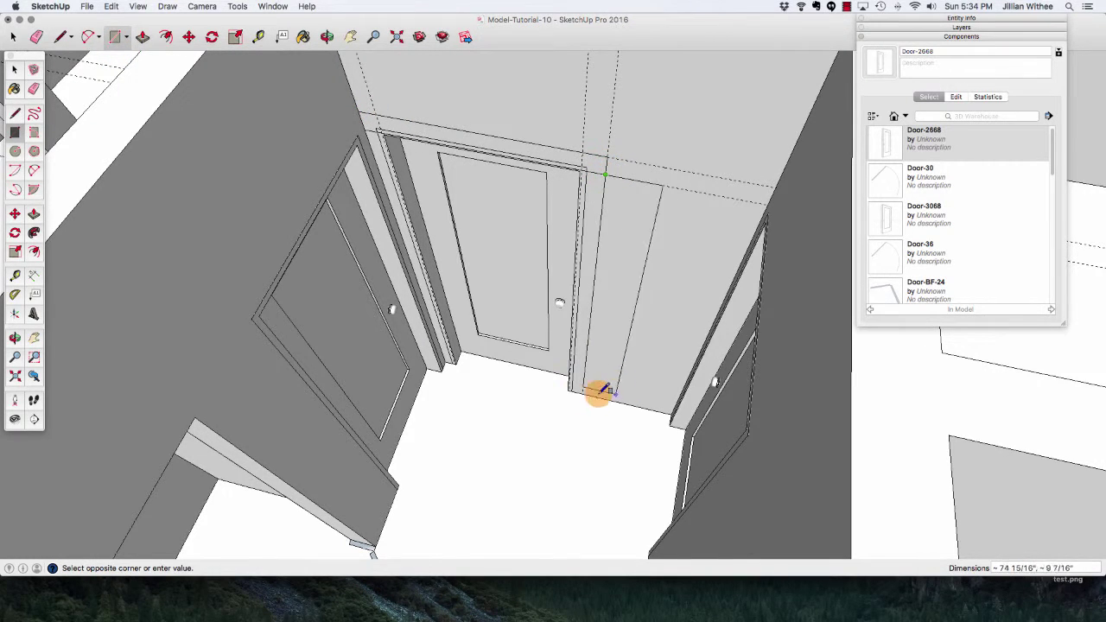
pyautogui.scroll(5, 571, 389)
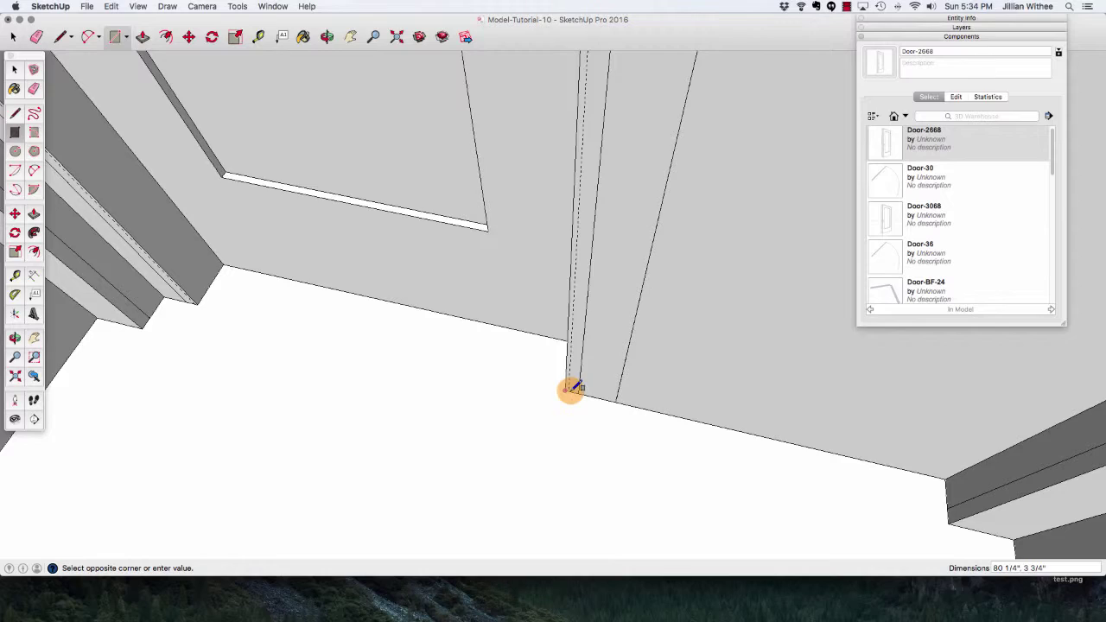
pyautogui.click(572, 388)
# Draw the hinge-side casing leg as an 80 1/4" by 2 3/4" rectangle from the wall corner down to the floor.
pyautogui.scroll(-5, 579, 437)
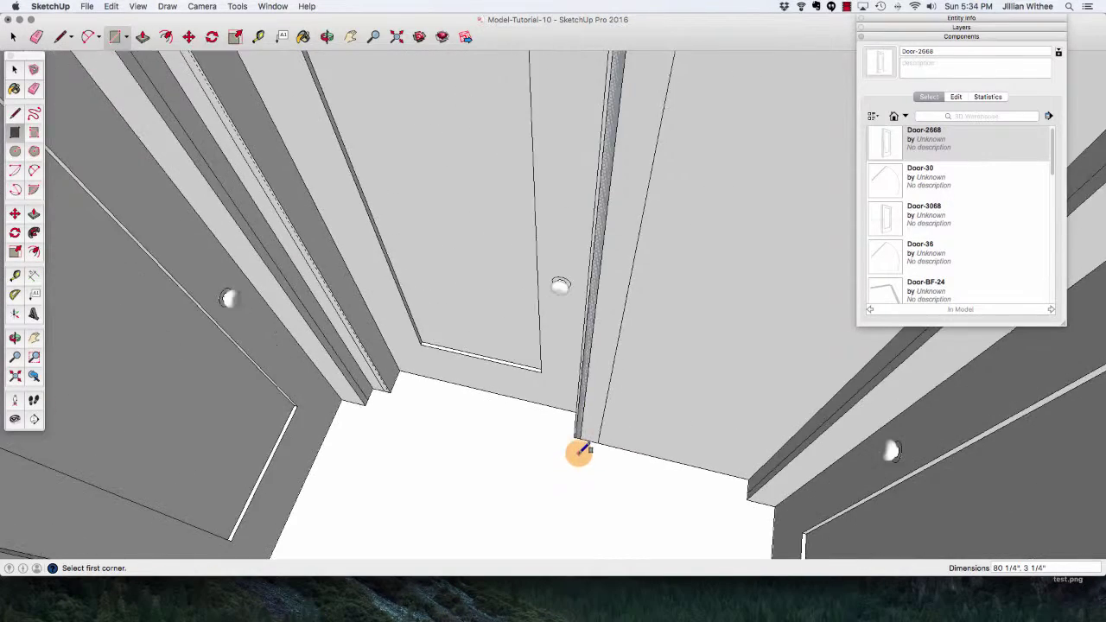
pyautogui.scroll(-4, 578, 448)
pyautogui.click(318, 152)
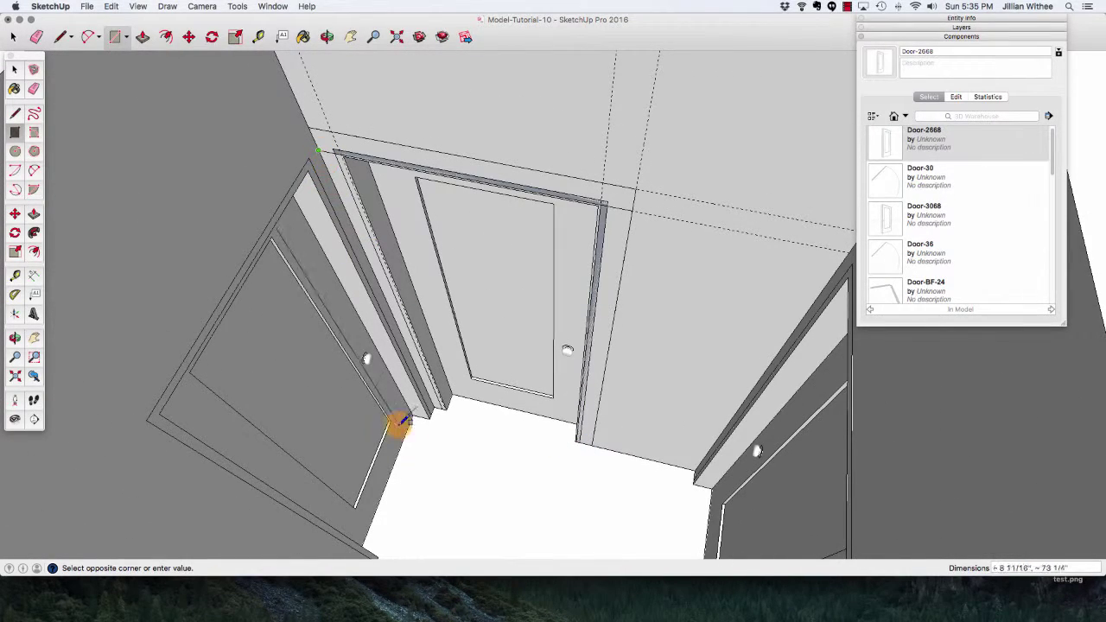
pyautogui.scroll(8, 401, 421)
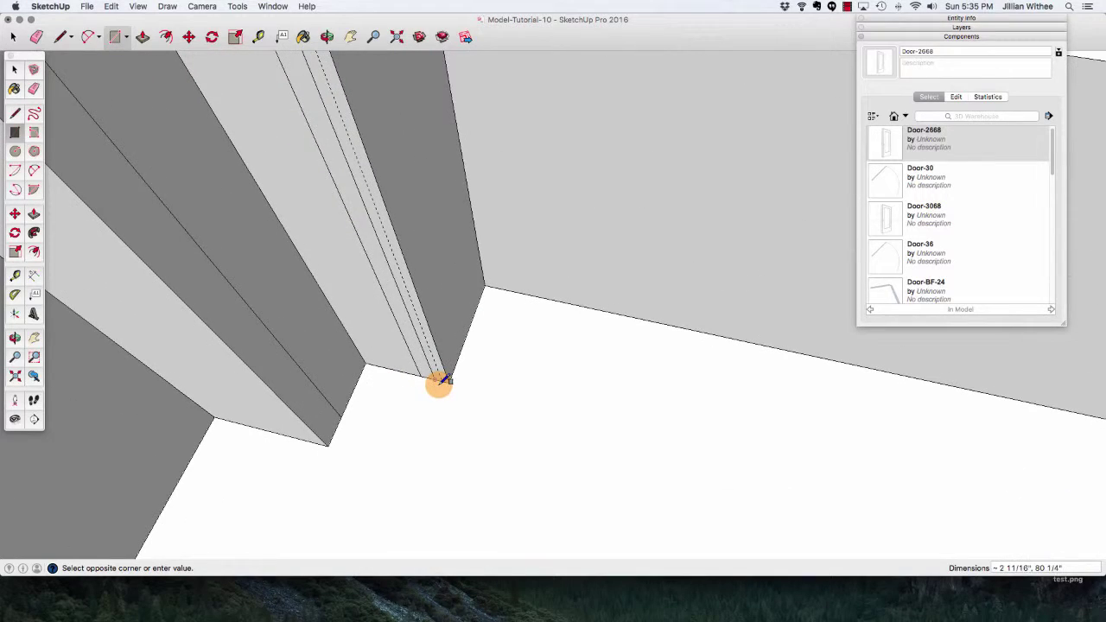
pyautogui.click(442, 381)
pyautogui.scroll(-5, 449, 420)
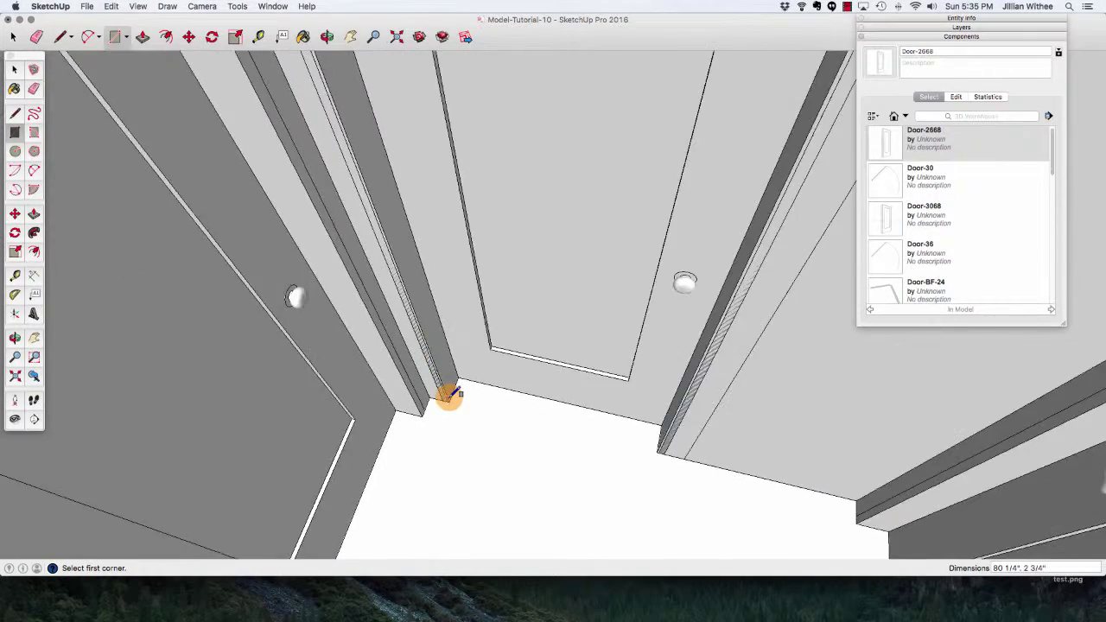
# Erase the edges dividing the casing's header from its two legs and select the merged face.
pyautogui.scroll(-3, 448, 396)
pyautogui.press('space')
pyautogui.click(354, 163)
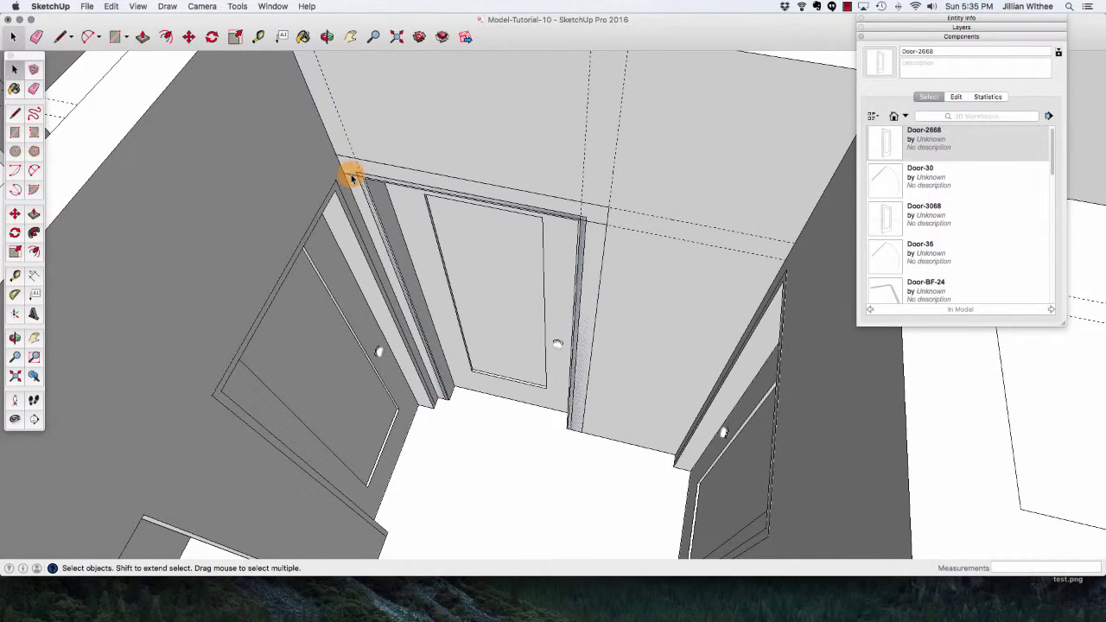
pyautogui.click(598, 215)
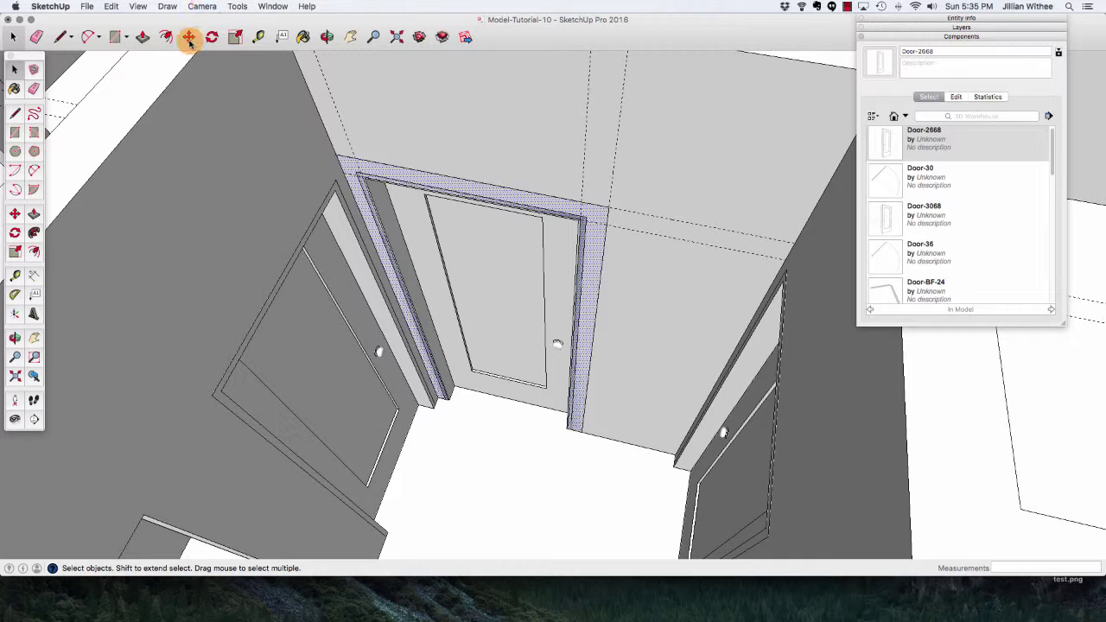
# Push/Pull the casing face out 1/2" from the wall and make the resulting trim a group.
pyautogui.click(144, 37)
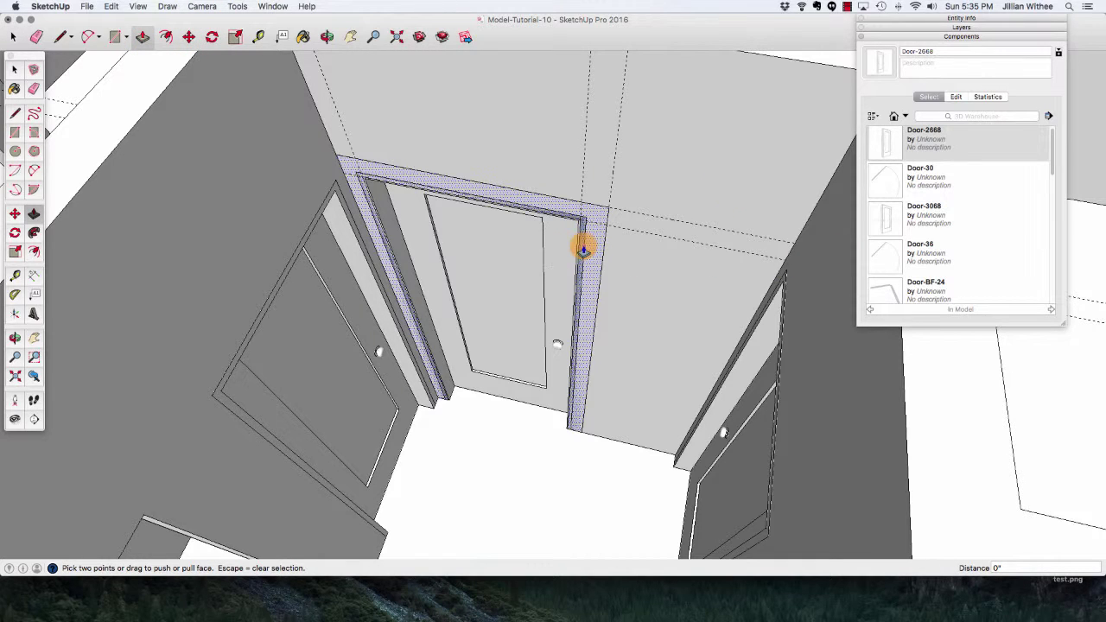
pyautogui.moveTo(584, 249); pyautogui.dragTo(591, 250)
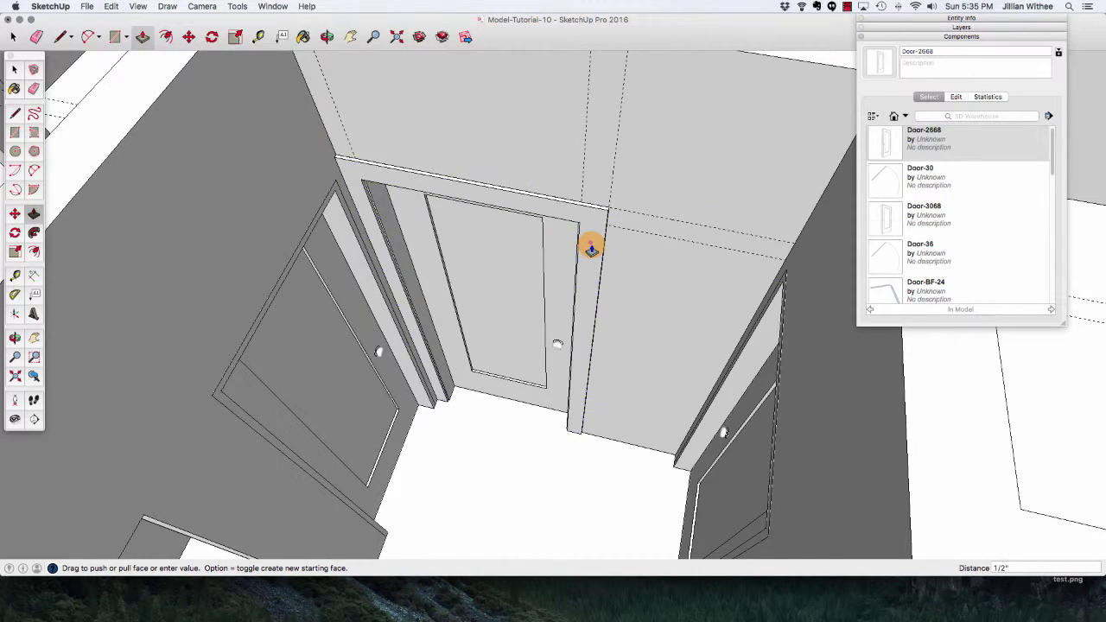
pyautogui.press('space')
pyautogui.click(591, 249)
pyautogui.rightClick(591, 250)
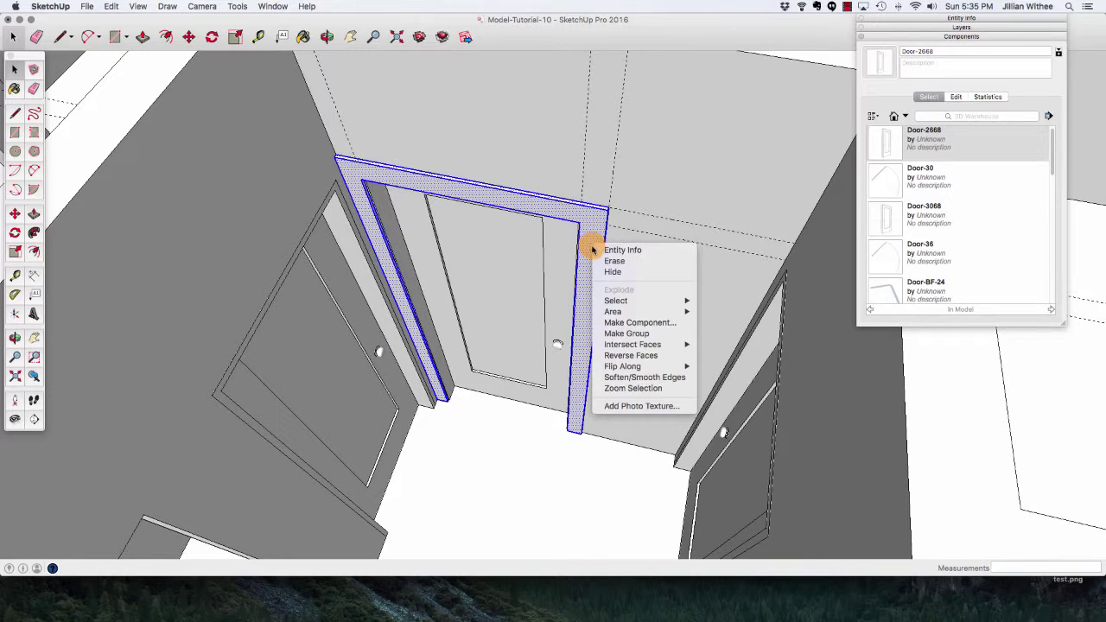
pyautogui.click(637, 333)
# Select all three Door-2668 components around the hallway and assign them to the Doors layer.
pyautogui.scroll(-4, 490, 224)
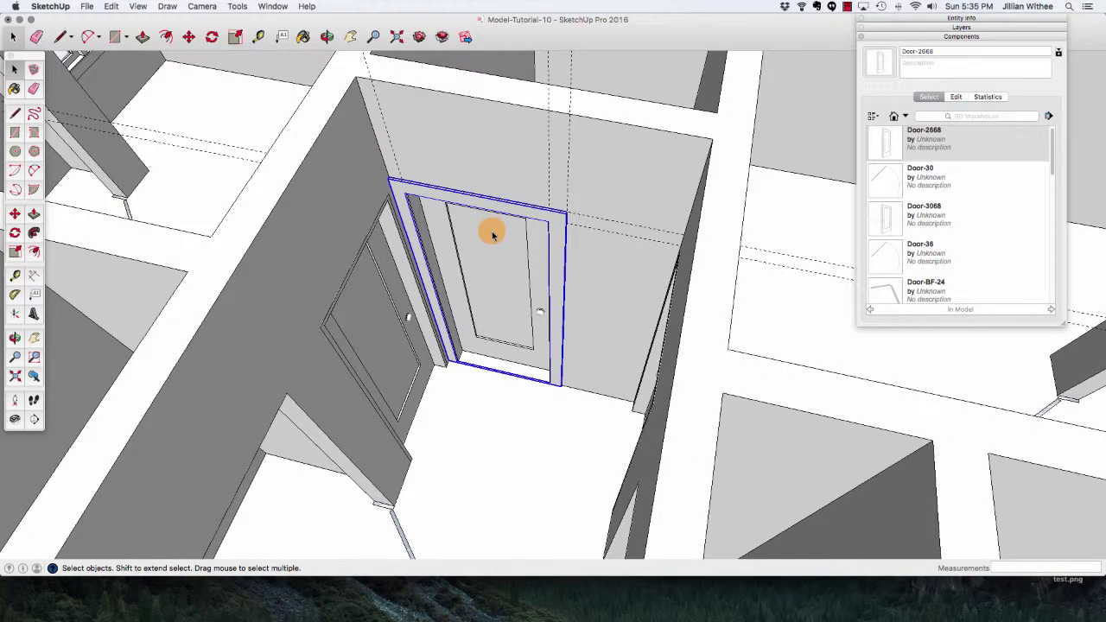
pyautogui.click(490, 249)
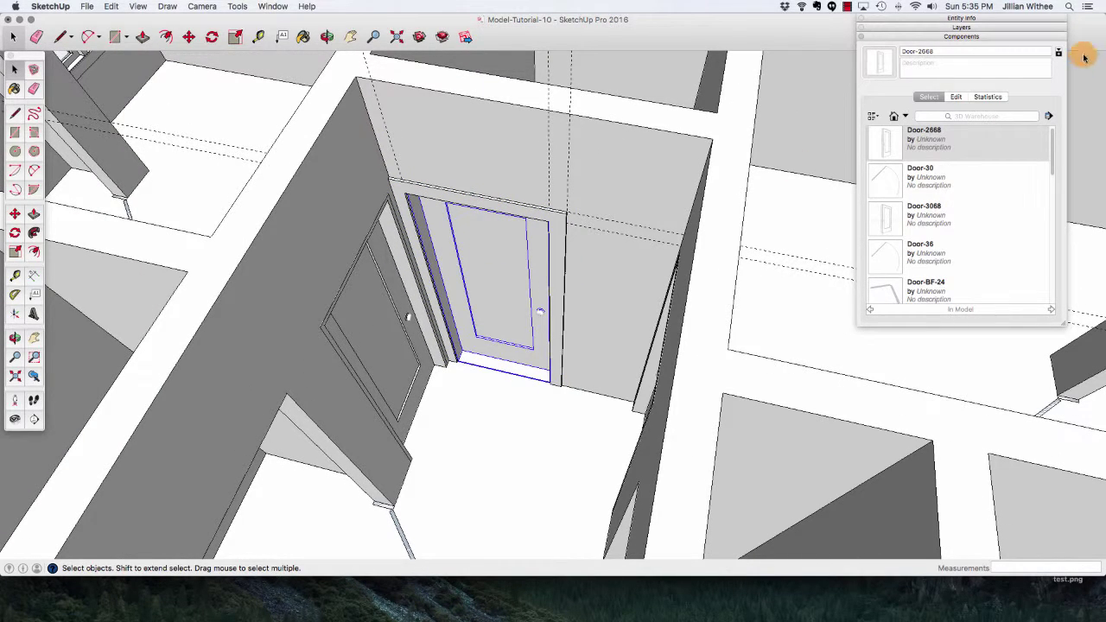
pyautogui.click(1010, 19)
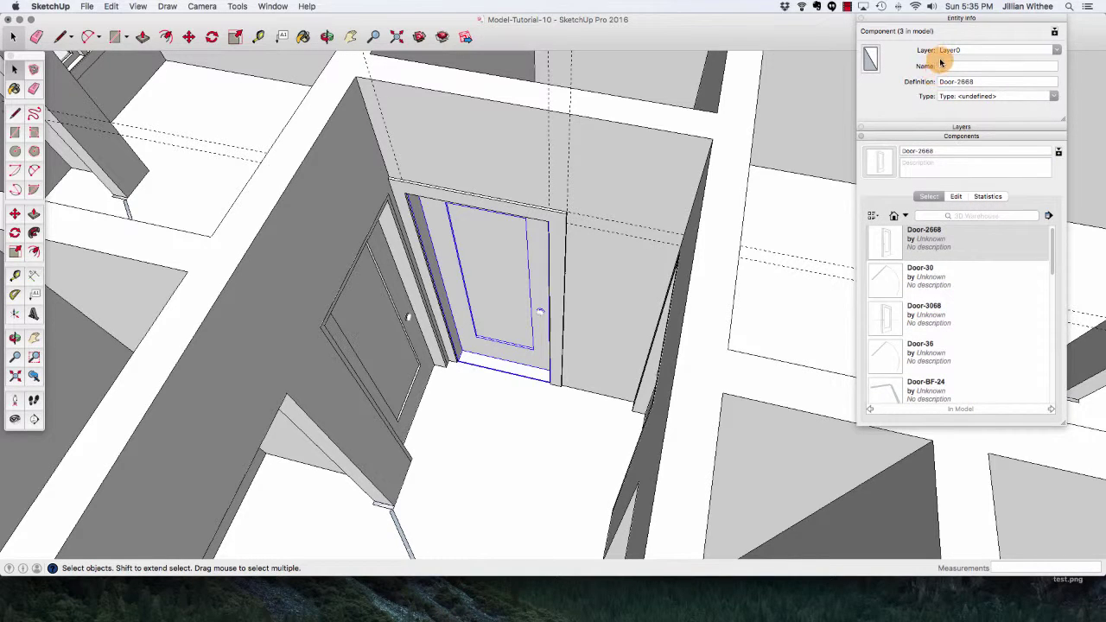
pyautogui.click(390, 329)
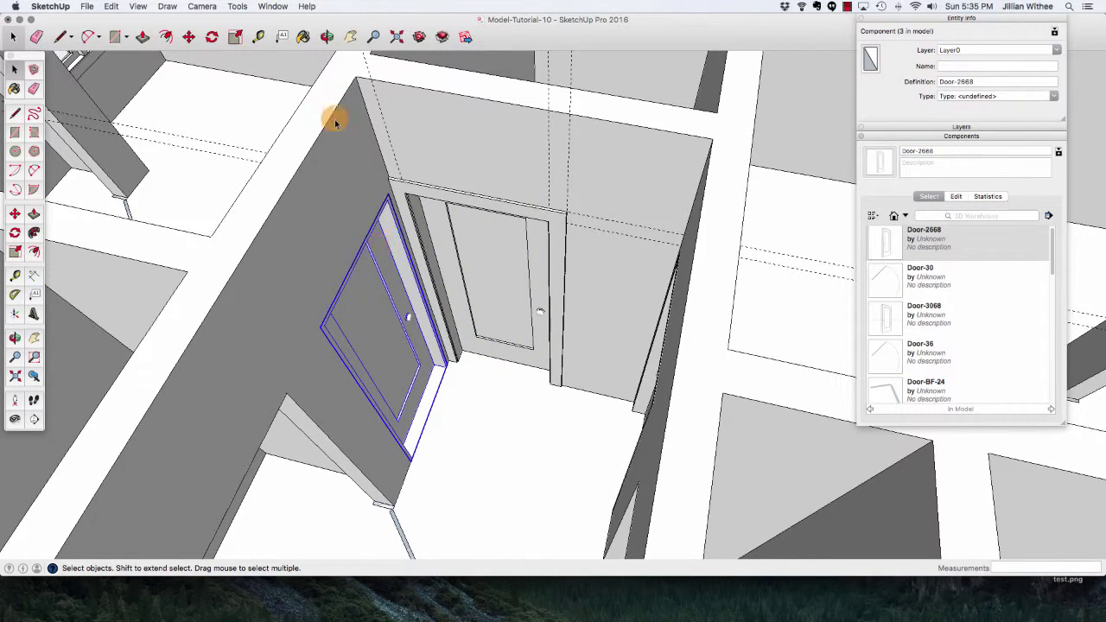
pyautogui.keyDown('shift'); pyautogui.click(502, 247); pyautogui.keyUp('shift')
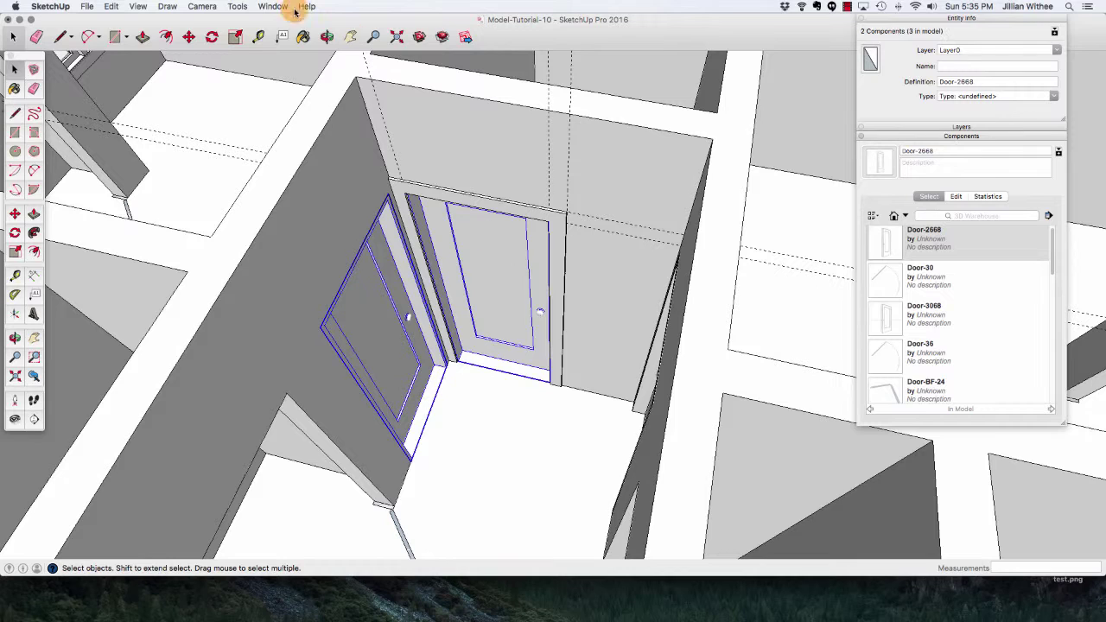
pyautogui.click(327, 36)
pyautogui.moveTo(334, 150); pyautogui.dragTo(507, 167)
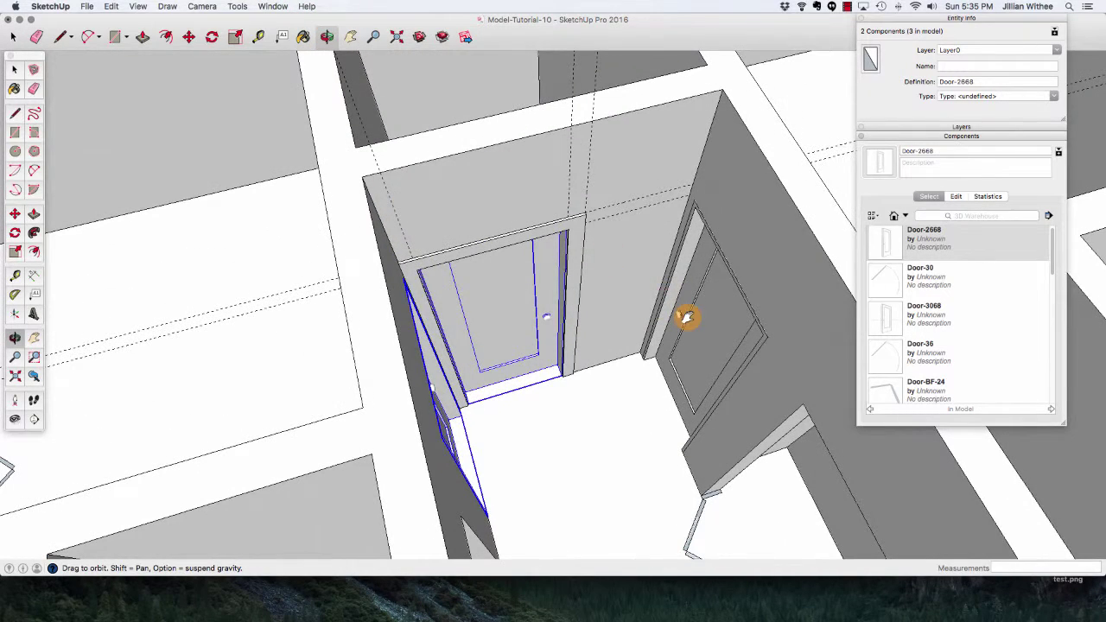
pyautogui.press('space')
pyautogui.keyDown('shift'); pyautogui.click(700, 315); pyautogui.keyUp('shift')
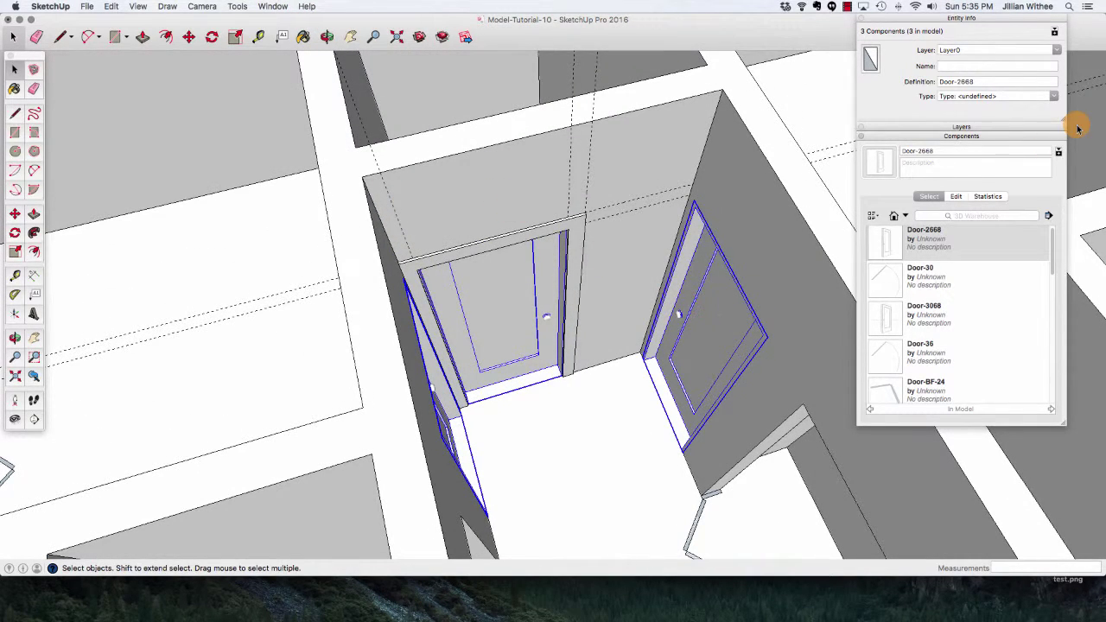
pyautogui.click(1059, 49)
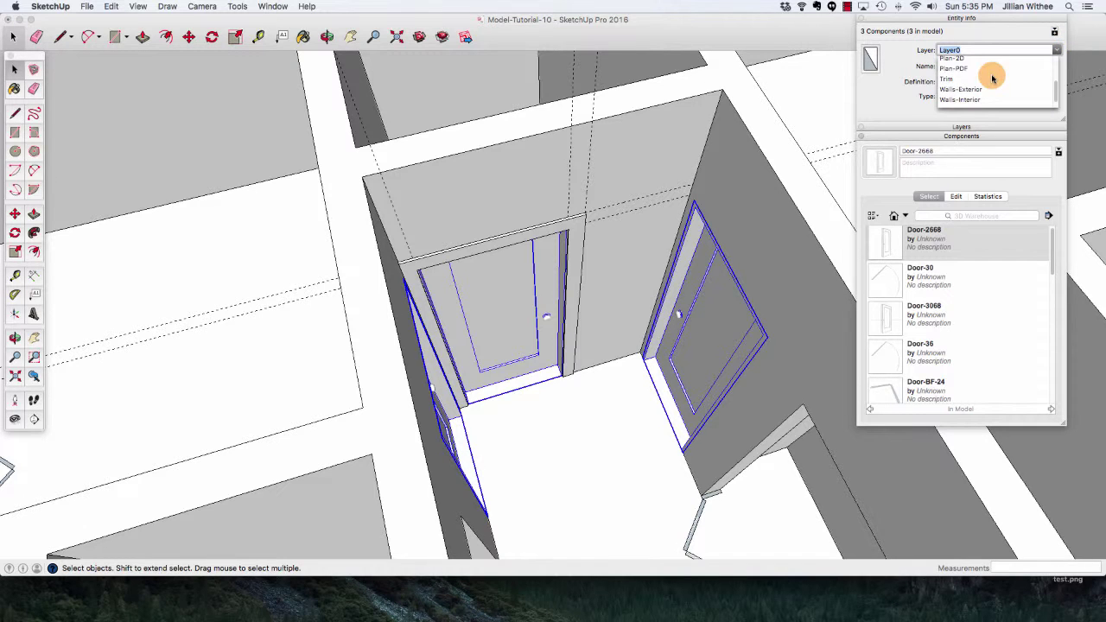
pyautogui.click(963, 70)
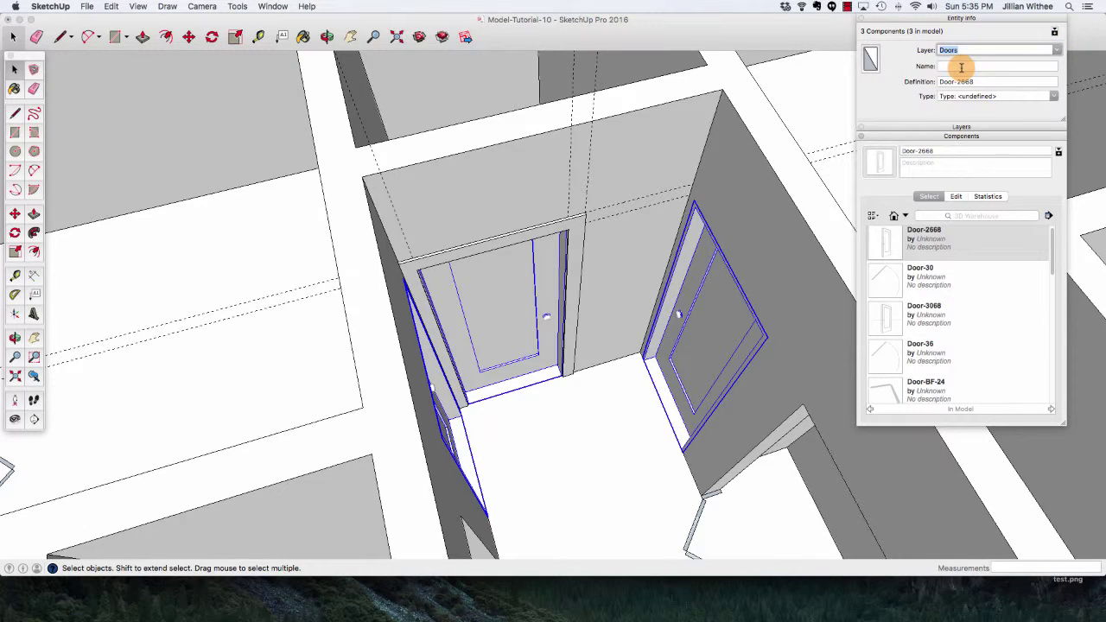
# Assign the door casing group to the Trim layer and delete all guides in the model.
pyautogui.click(510, 249)
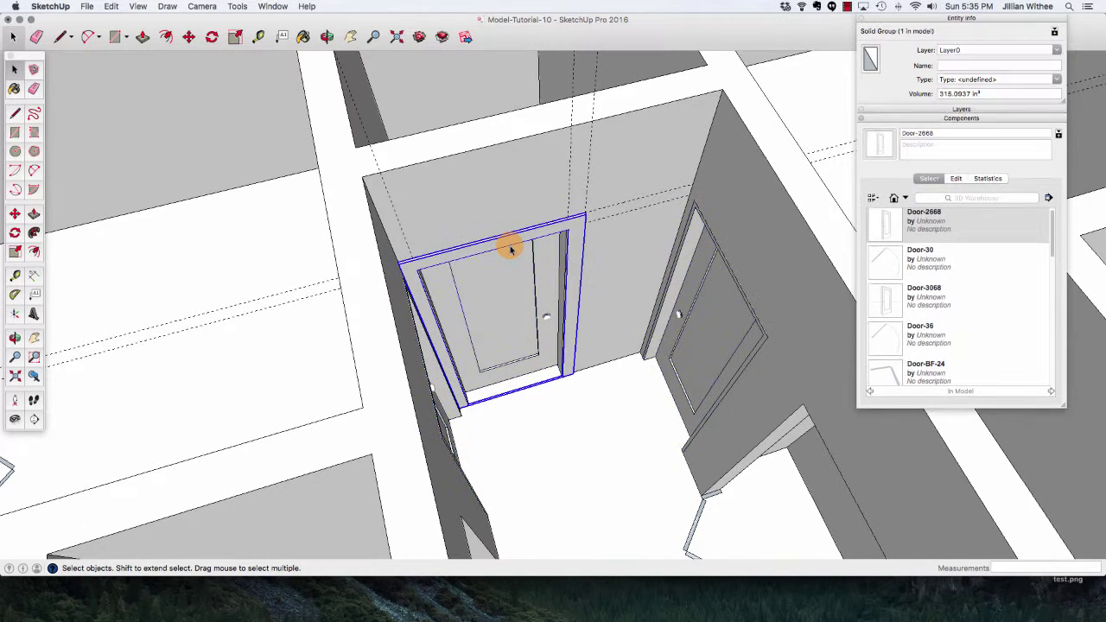
pyautogui.click(1058, 53)
pyautogui.click(950, 100)
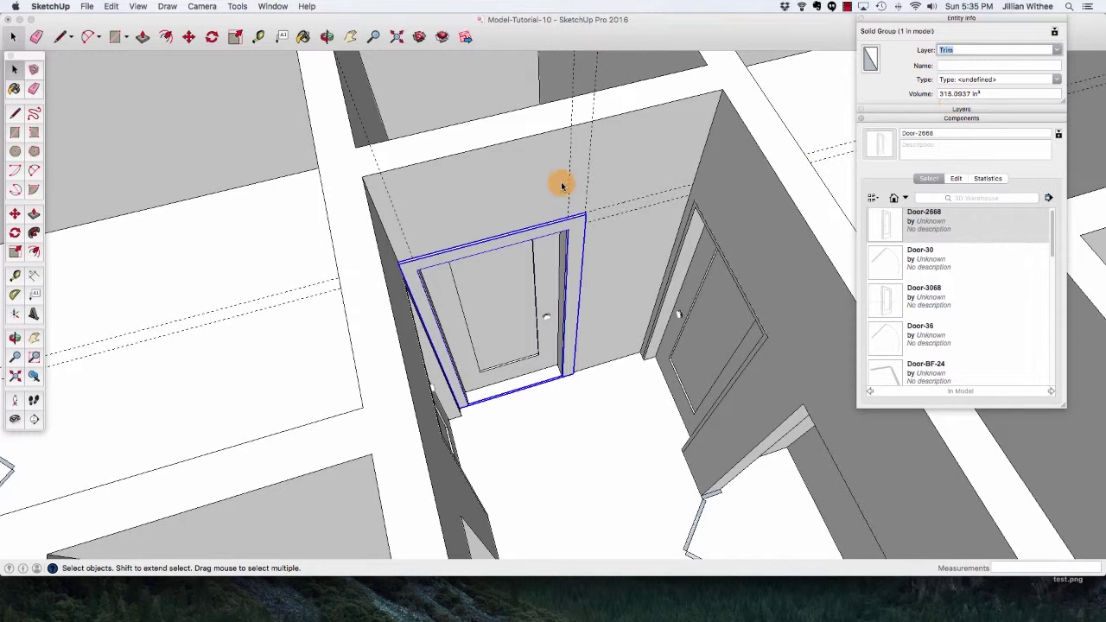
pyautogui.click(113, 7)
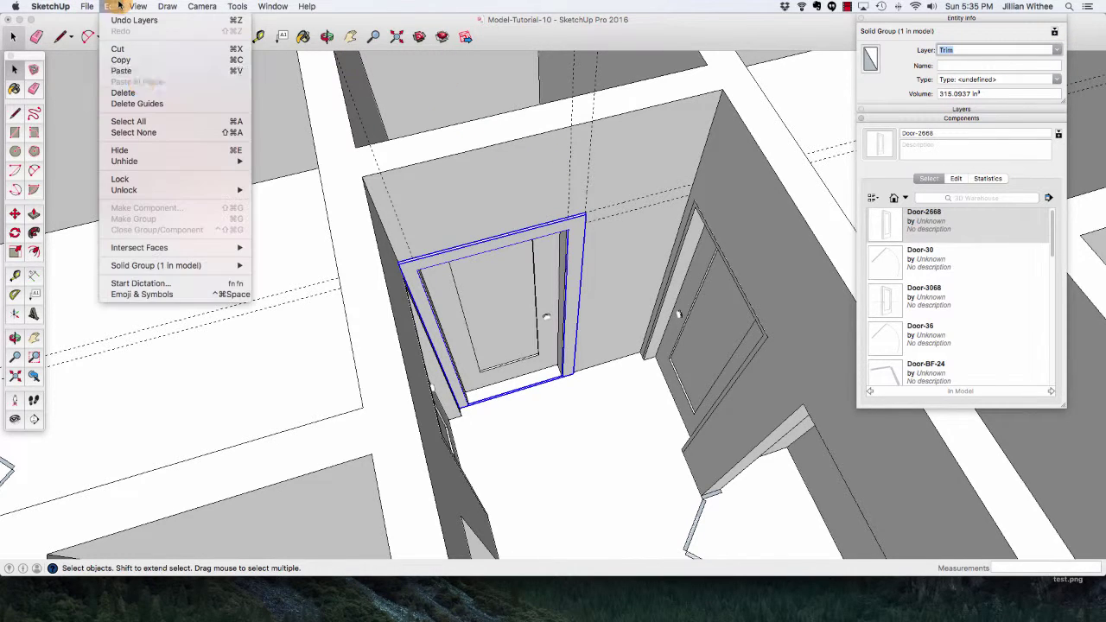
pyautogui.click(154, 103)
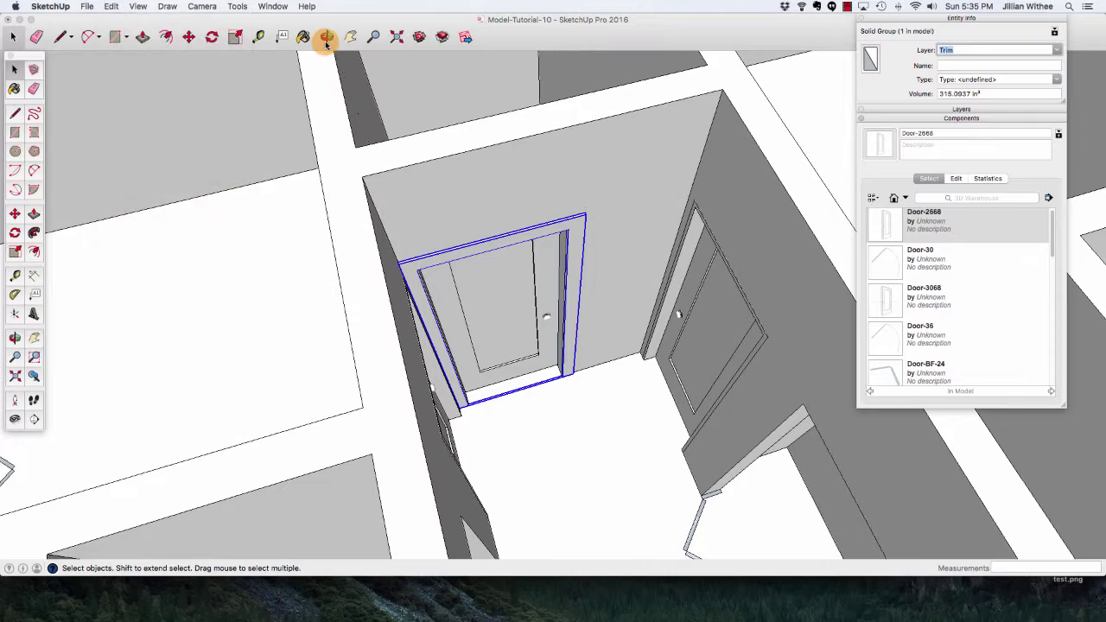
# Create a guide 1/4" above the top edge of the door frame on the wall adjoining the finished casing.
pyautogui.click(327, 36)
pyautogui.moveTo(608, 313); pyautogui.dragTo(227, 172)
pyautogui.click(259, 37)
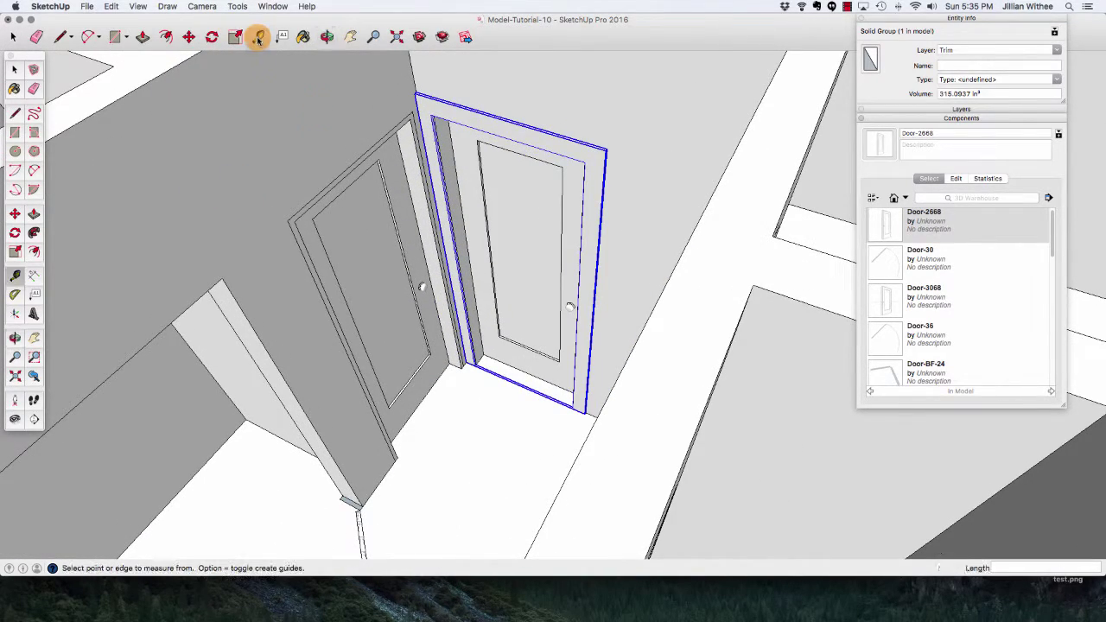
pyautogui.click(369, 160)
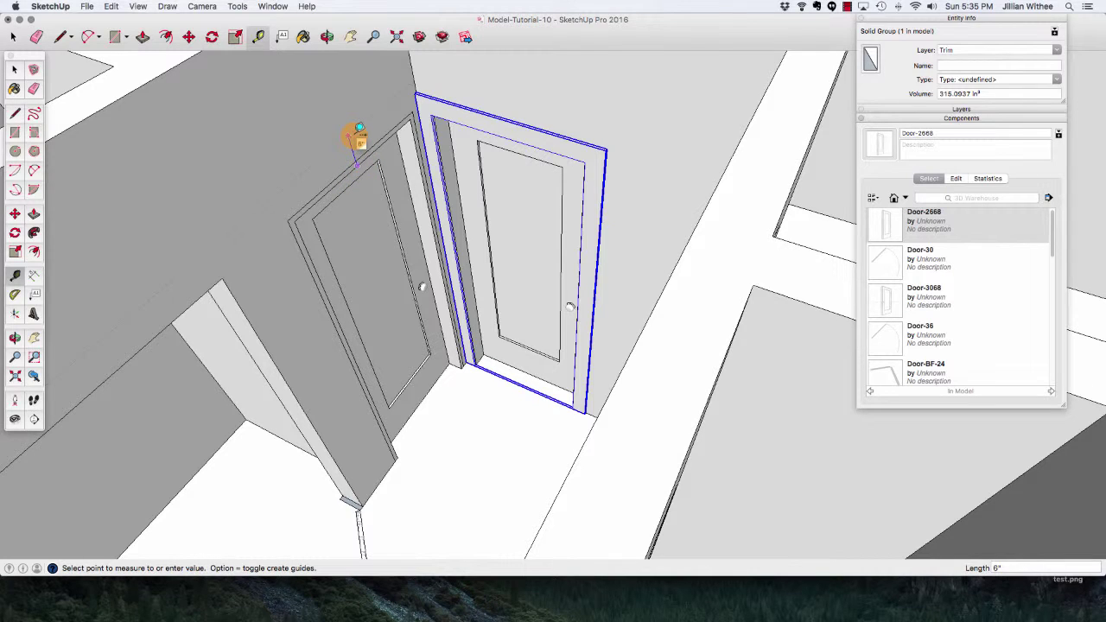
pyautogui.write('.25')
pyautogui.press('Return')
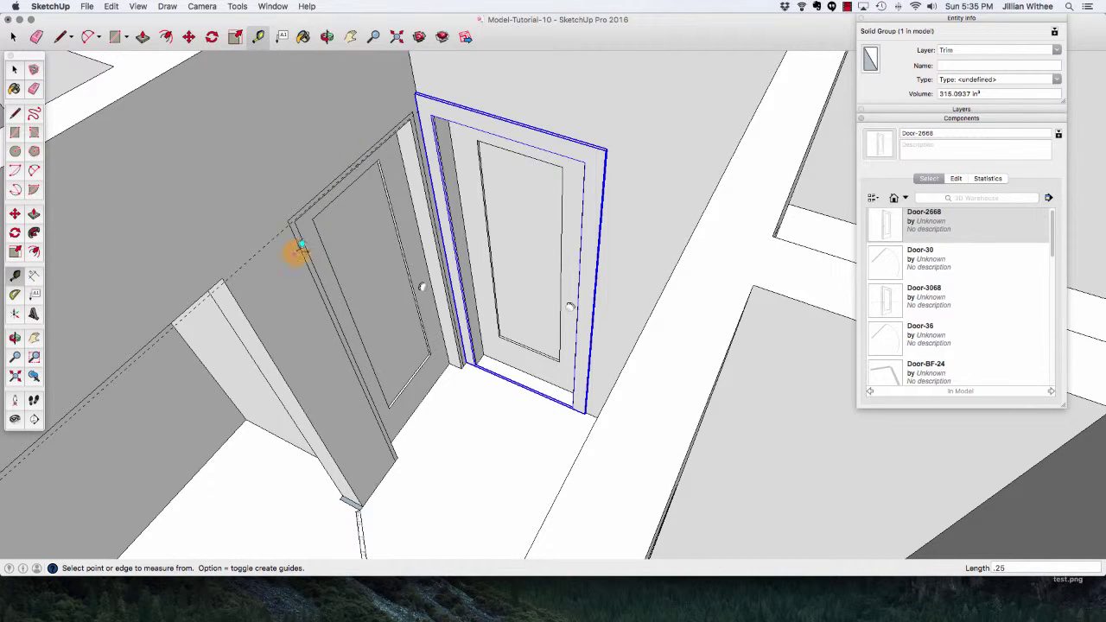
# Add guides 1/4" outward from both vertical edges of the same door frame.
pyautogui.click(310, 239)
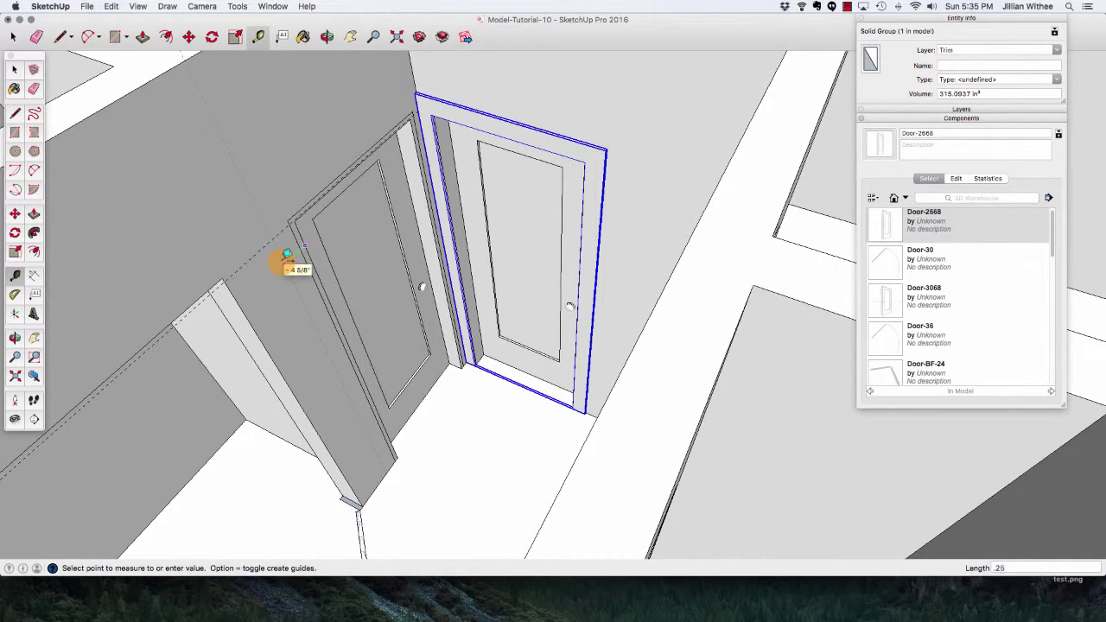
pyautogui.click(287, 255)
pyautogui.scroll(3, 428, 134)
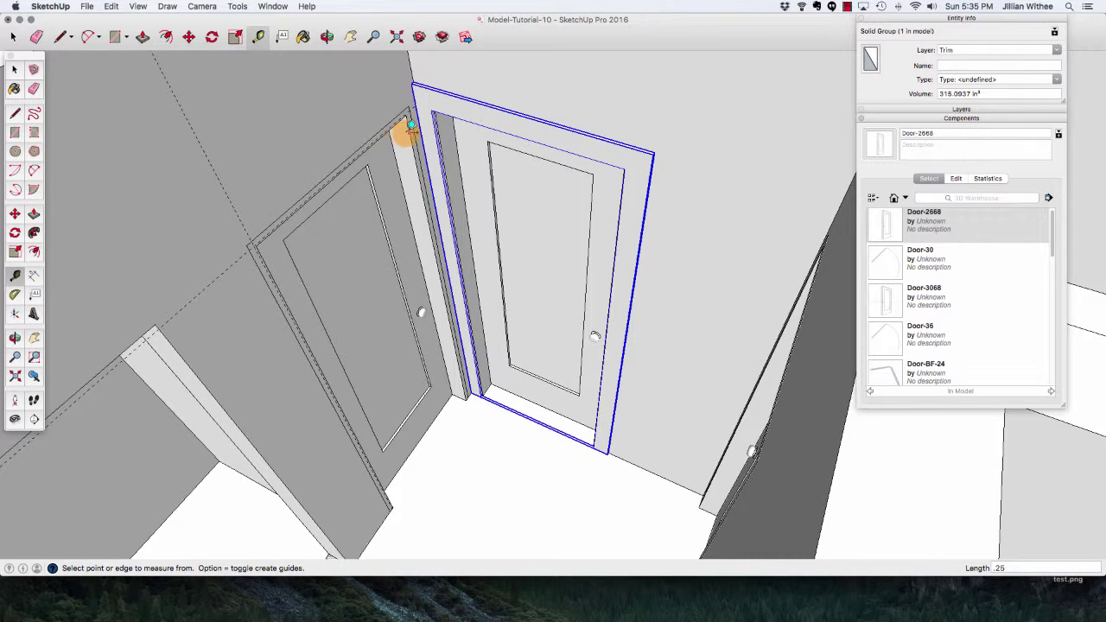
pyautogui.click(412, 125)
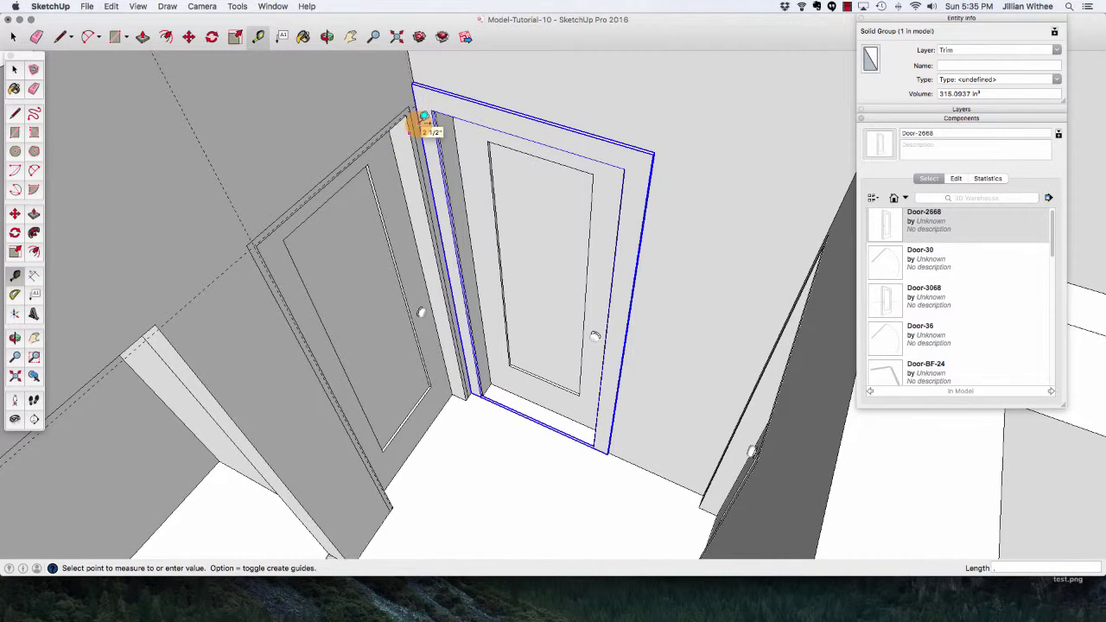
pyautogui.write('.25')
pyautogui.press('Return')
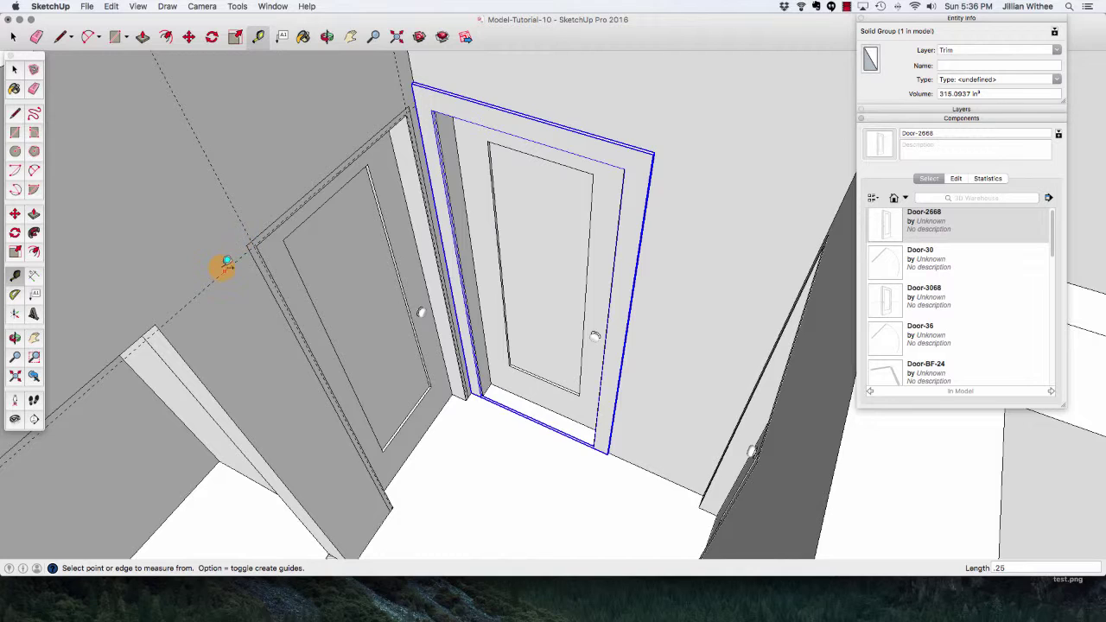
# Offset guides 3.5" outward from the 1/4" guides above the door and on its side away from the wall corner.
pyautogui.click(224, 271)
pyautogui.write('3.5')
pyautogui.press('Return')
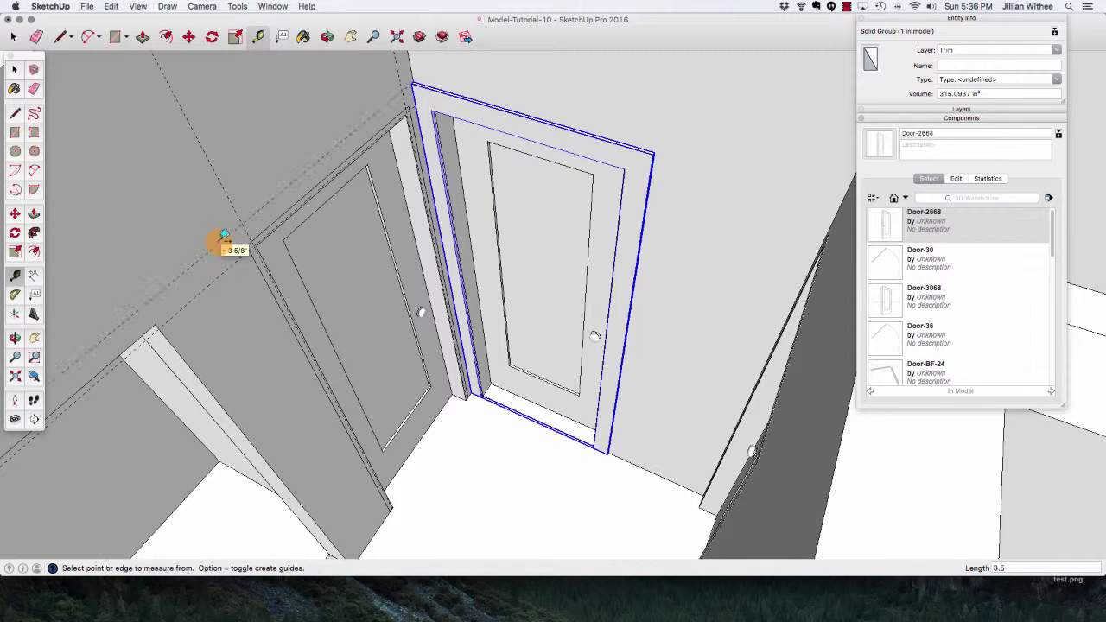
pyautogui.click(216, 173)
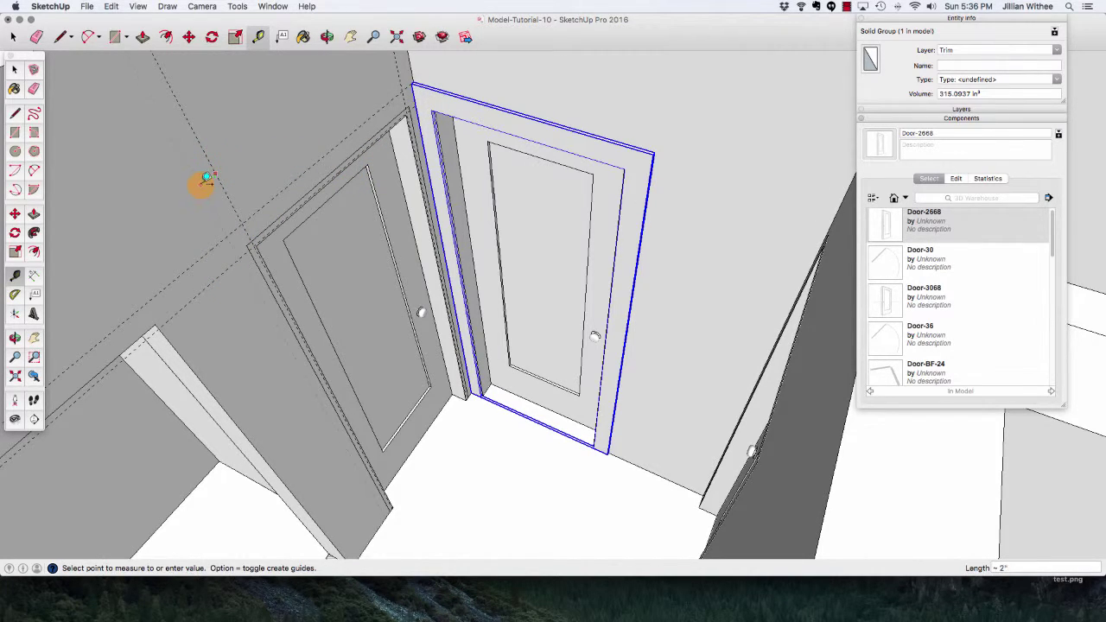
pyautogui.write('3.5')
pyautogui.press('Return')
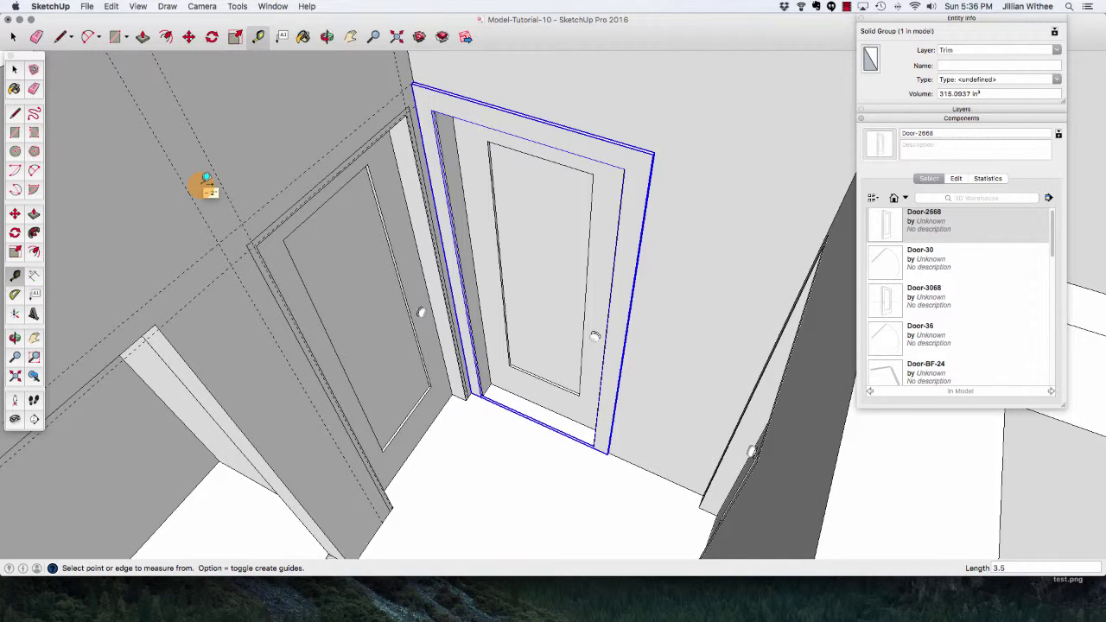
# Draw rectangles for the casing header above the door and the 80 1/4" by 2 1/4" leg in the wall corner.
pyautogui.click(118, 36)
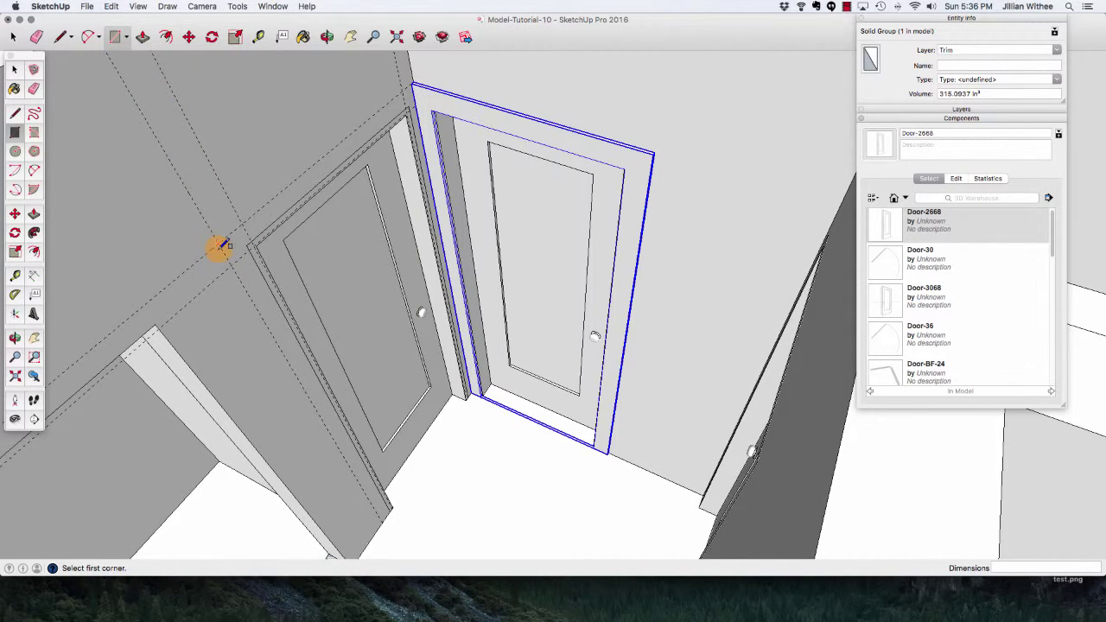
pyautogui.click(416, 105)
pyautogui.click(416, 105)
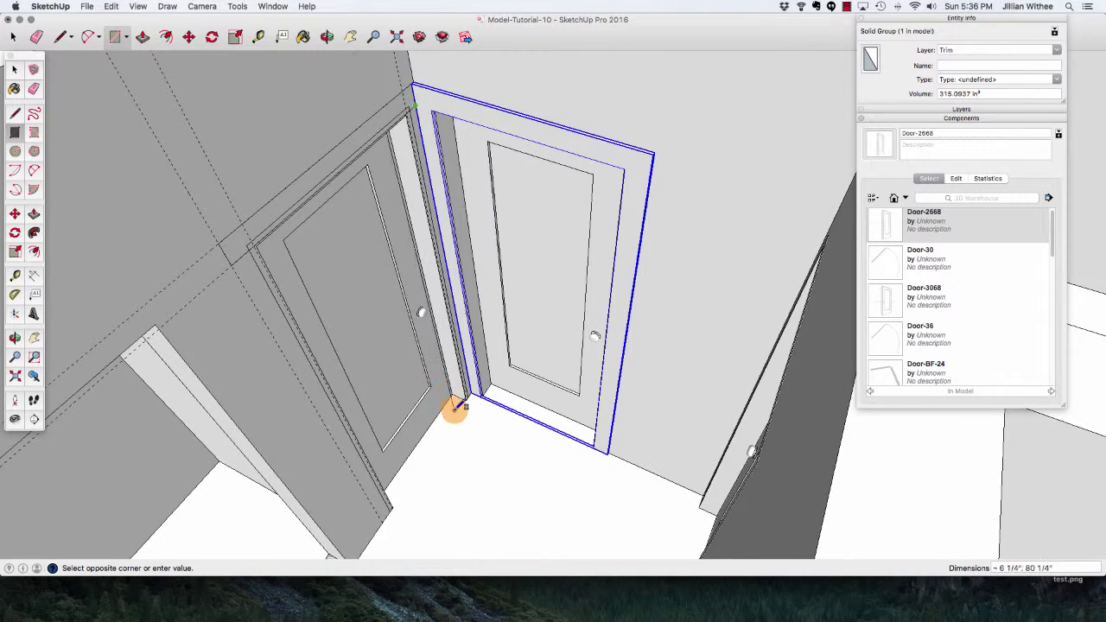
pyautogui.scroll(5, 458, 402)
pyautogui.scroll(2, 471, 407)
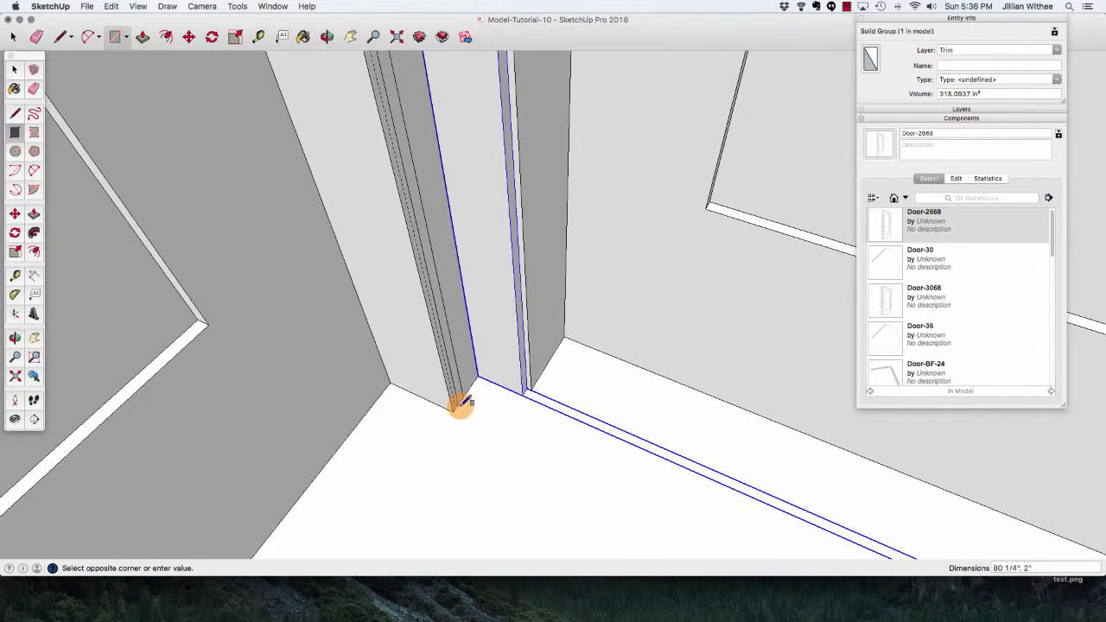
pyautogui.scroll(2, 459, 411)
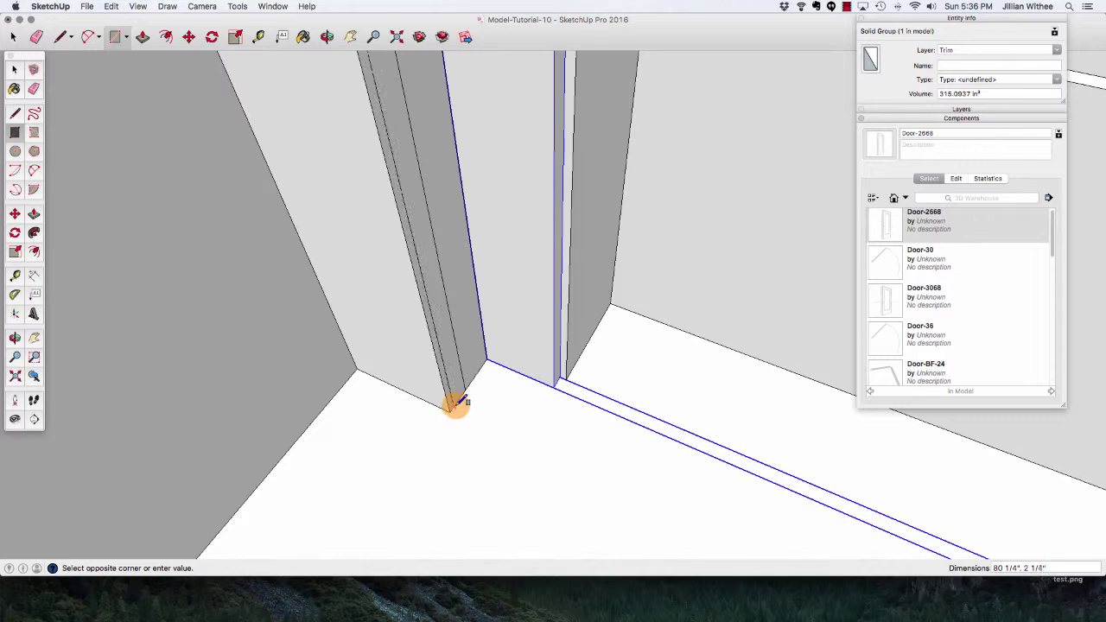
pyautogui.scroll(-10, 456, 405)
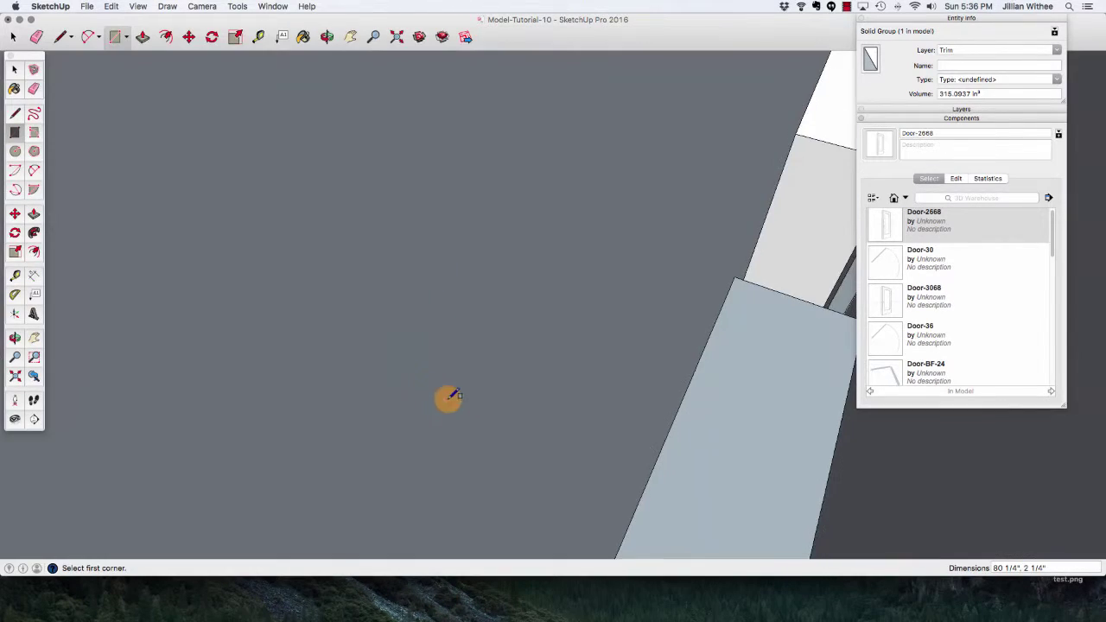
# Draw an 80 1/4" by 3 1/2" rectangle for the remaining side casing leg, from the guide intersection to the floor.
pyautogui.click(397, 36)
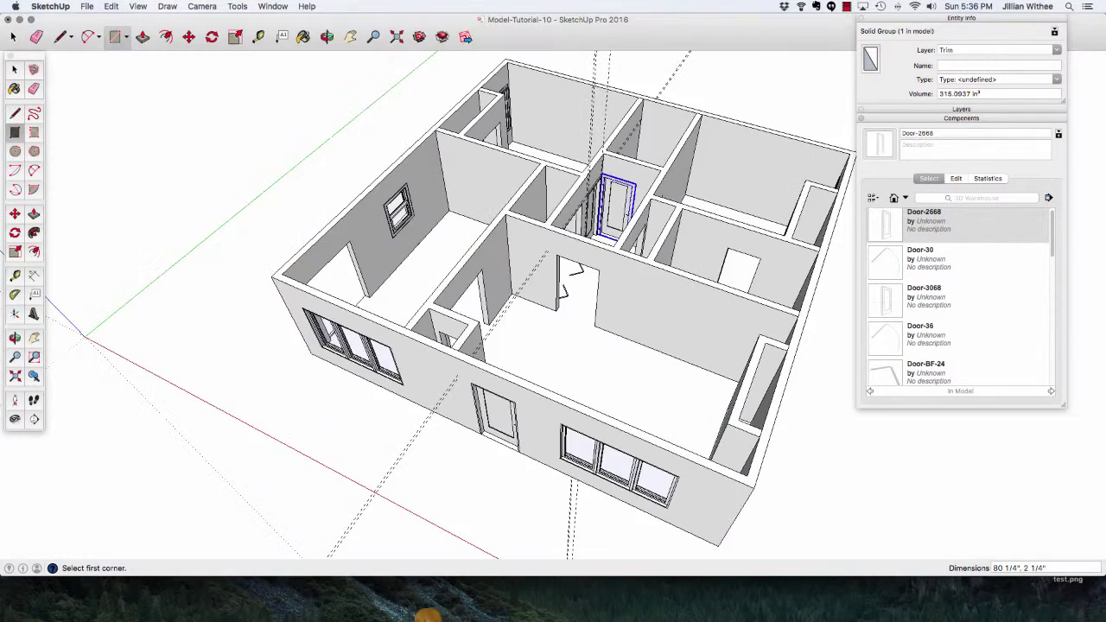
pyautogui.scroll(10, 518, 297)
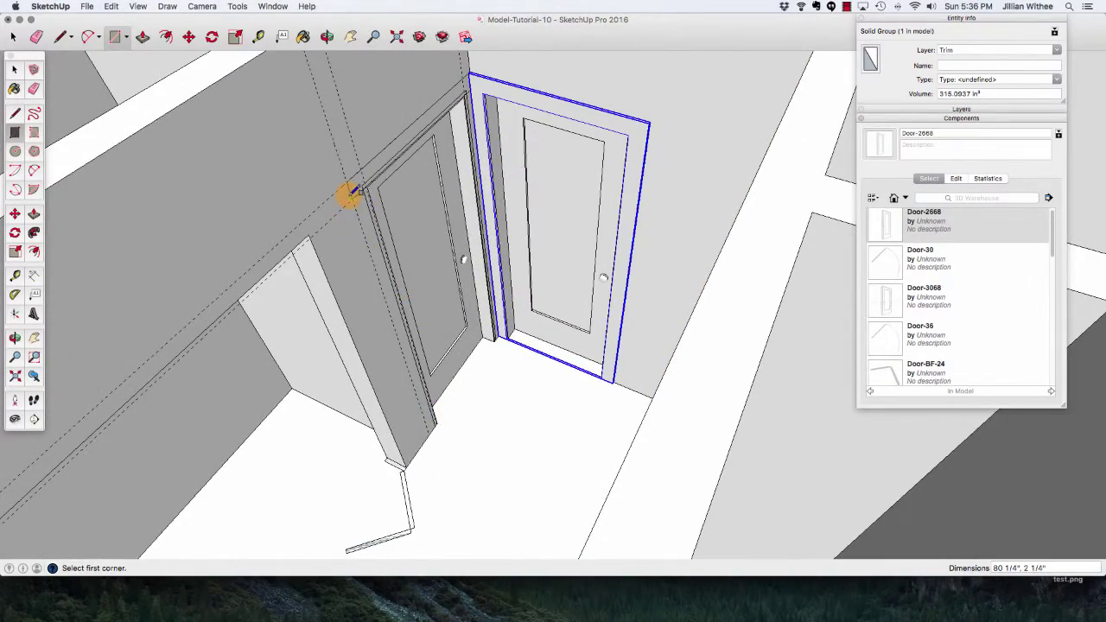
pyautogui.click(438, 408)
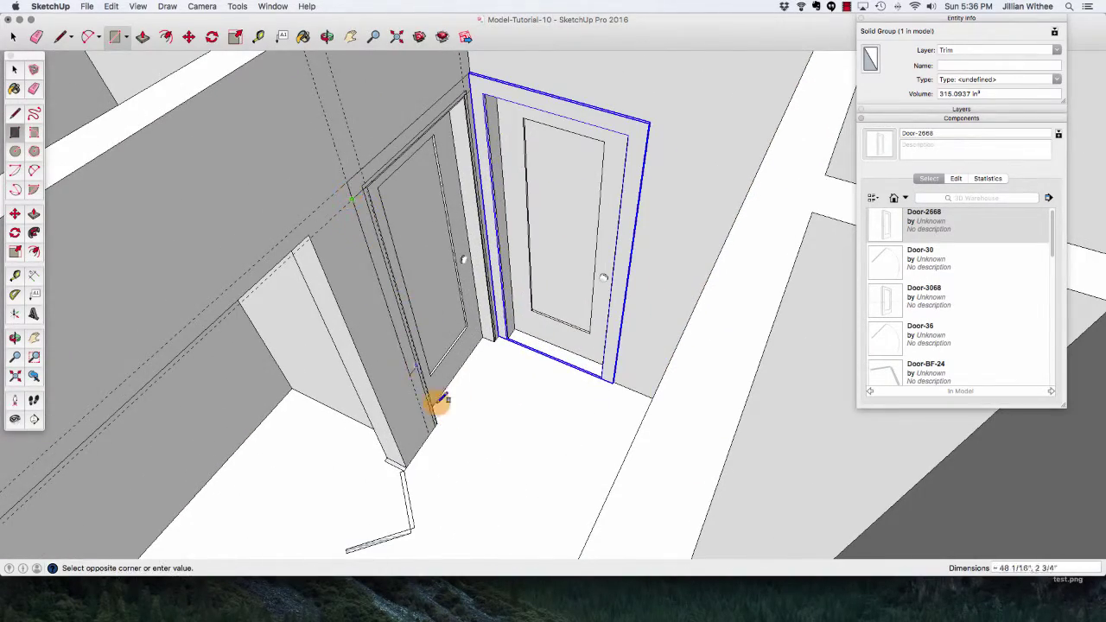
pyautogui.scroll(5, 439, 409)
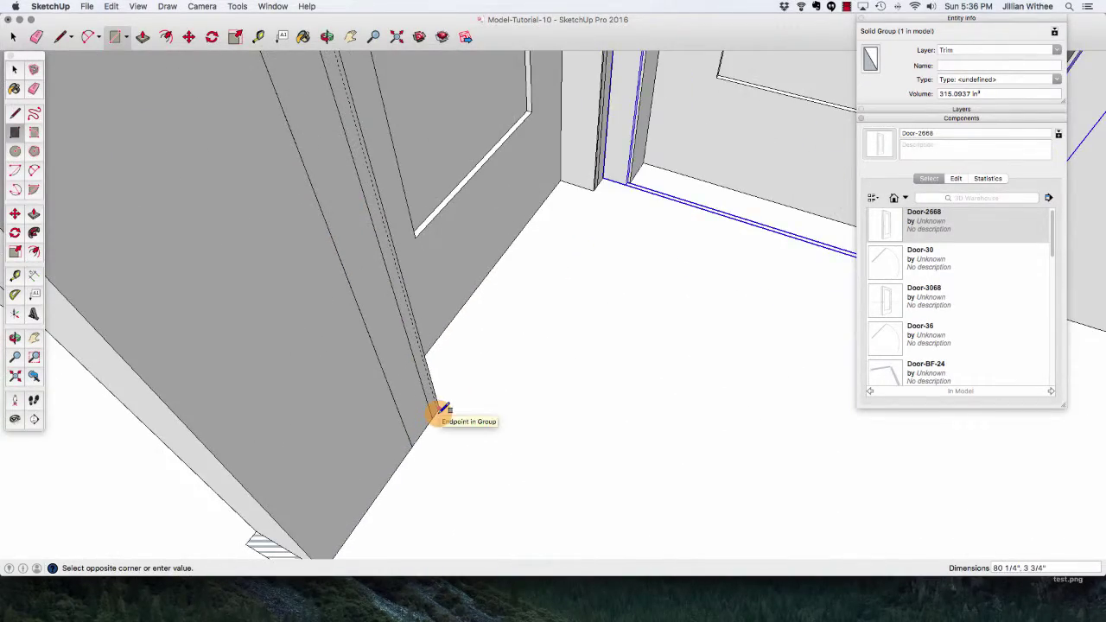
pyautogui.scroll(3, 438, 410)
pyautogui.scroll(3, 440, 407)
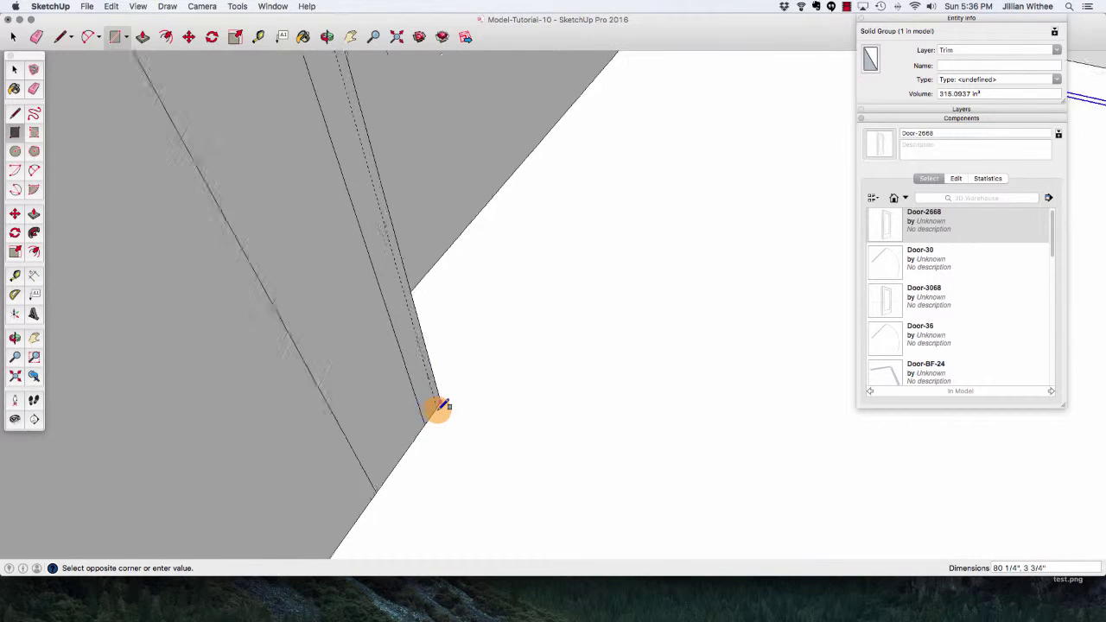
pyautogui.click(438, 404)
pyautogui.scroll(-10, 442, 442)
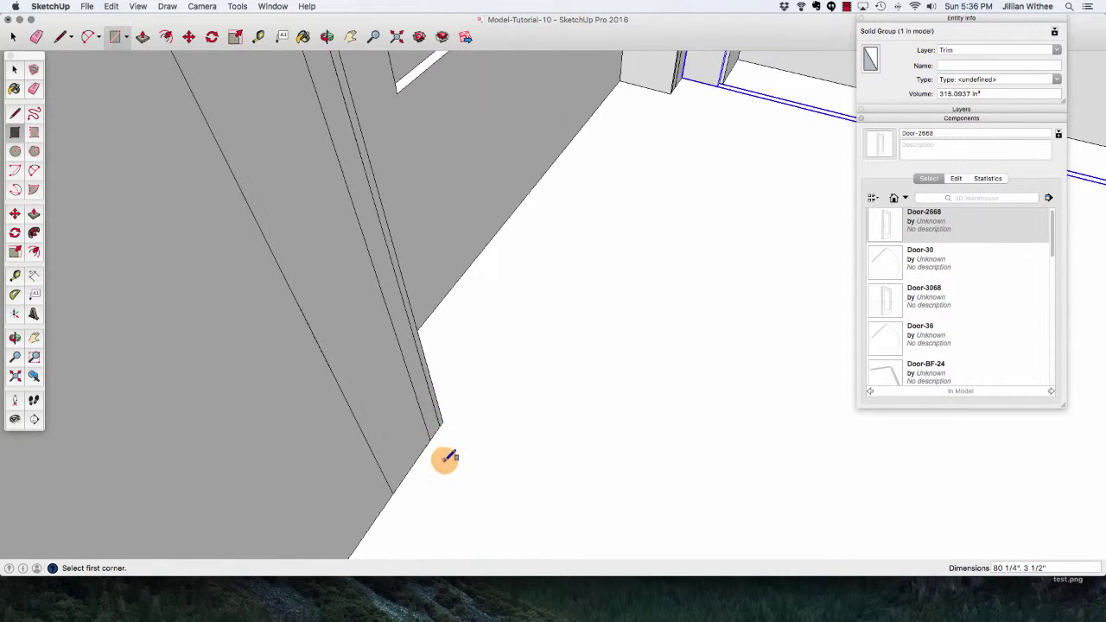
# Delete the 3 1/2" edge separating the new side leg from the head casing.
pyautogui.press('space')
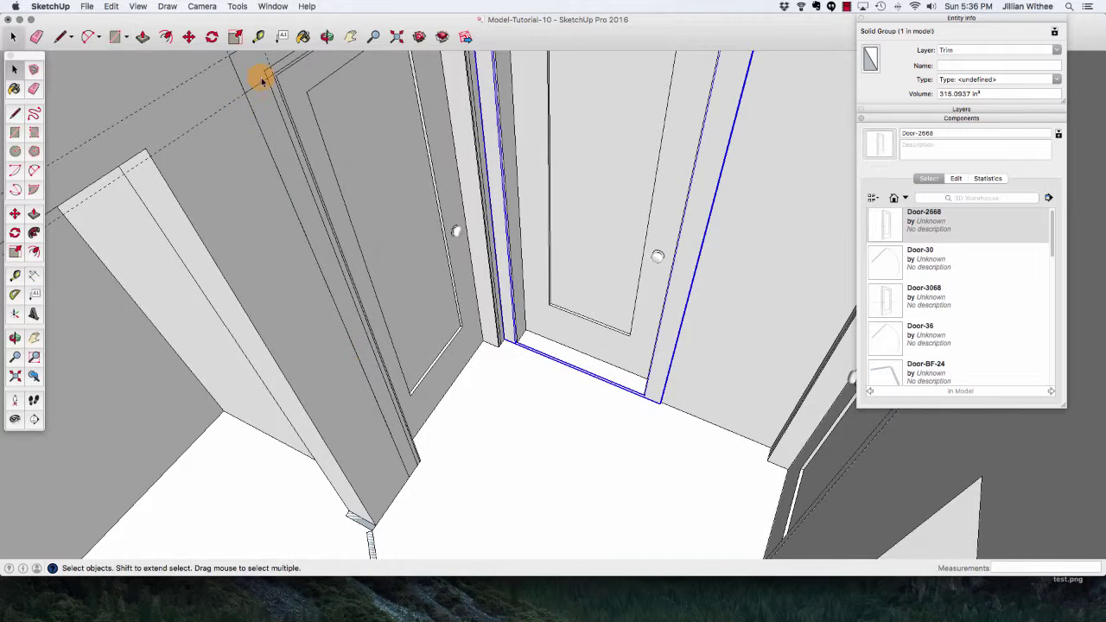
pyautogui.click(260, 87)
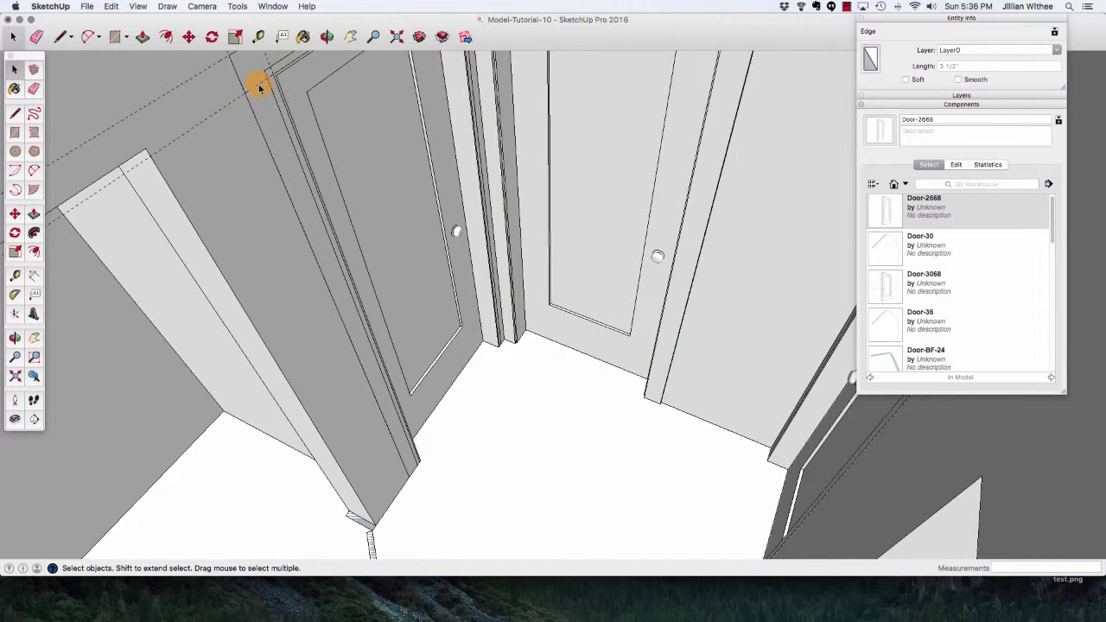
pyautogui.press('Delete')
# Push/Pull the joined door casing face out 1/2" from the wall.
pyautogui.scroll(-6, 603, 481)
pyautogui.scroll(5, 525, 206)
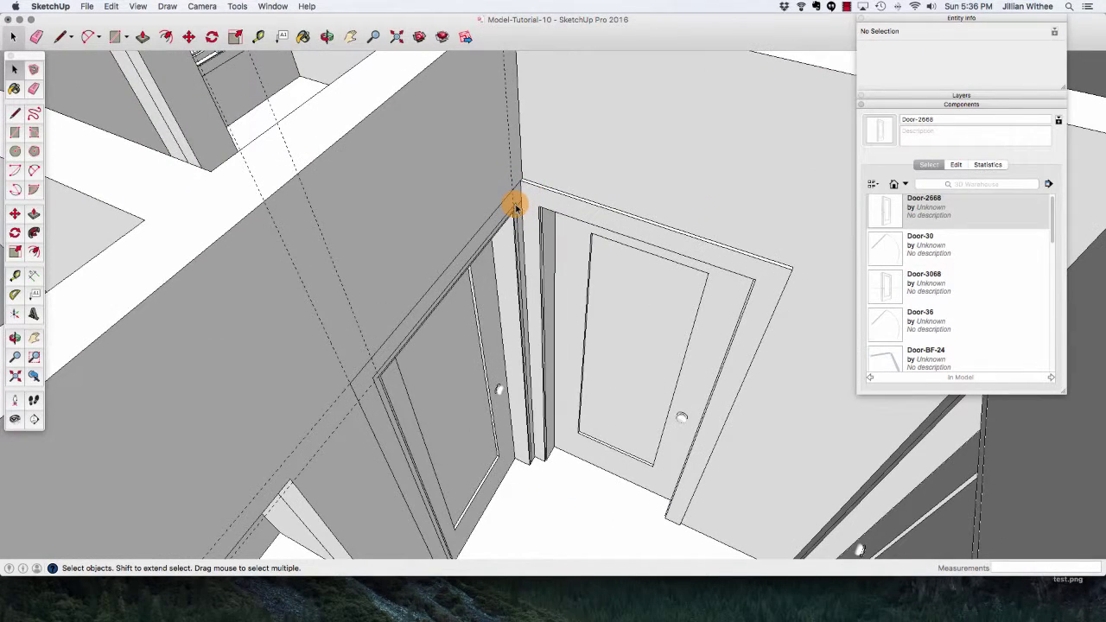
pyautogui.click(519, 207)
pyautogui.press('p')
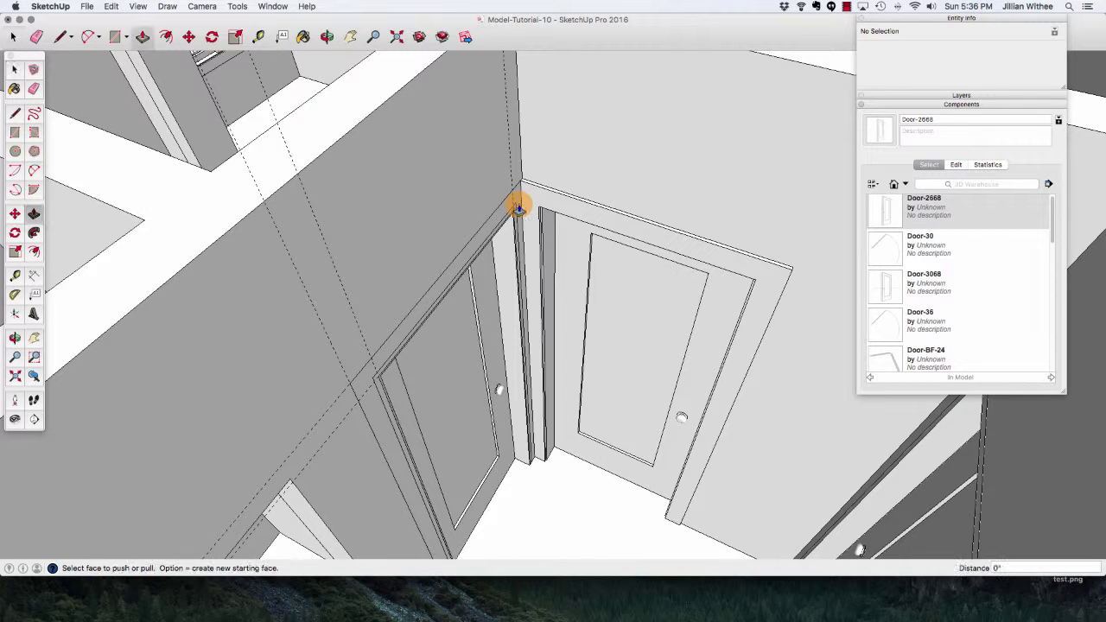
pyautogui.click(519, 207)
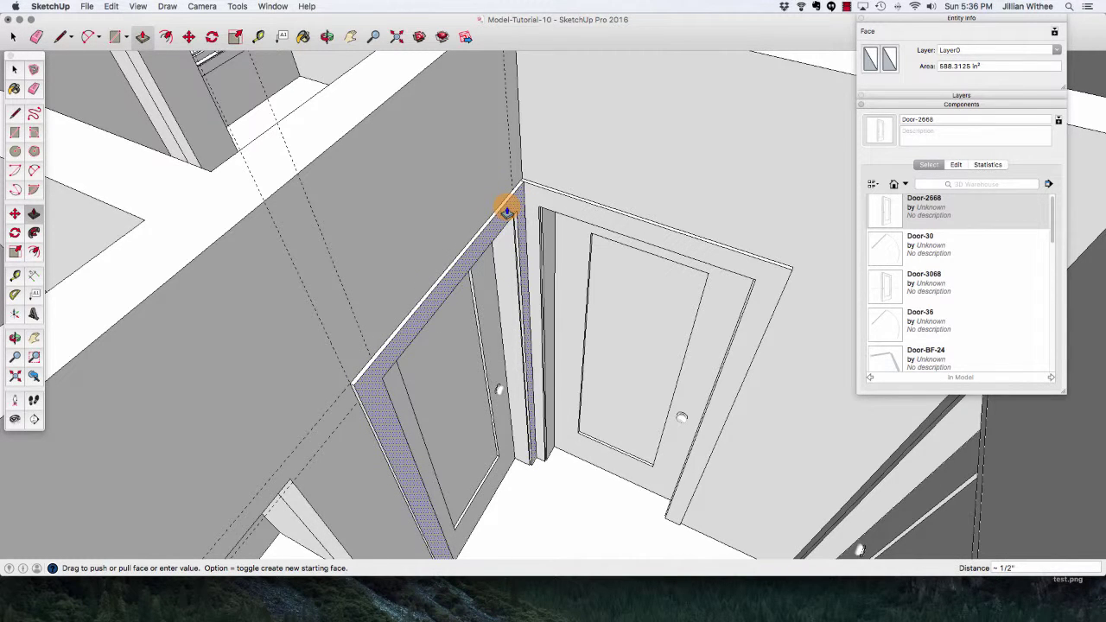
pyautogui.click(507, 210)
# Group the whole extruded door casing and assign the group to the Trim layer.
pyautogui.press('space')
pyautogui.tripleClick(508, 207)
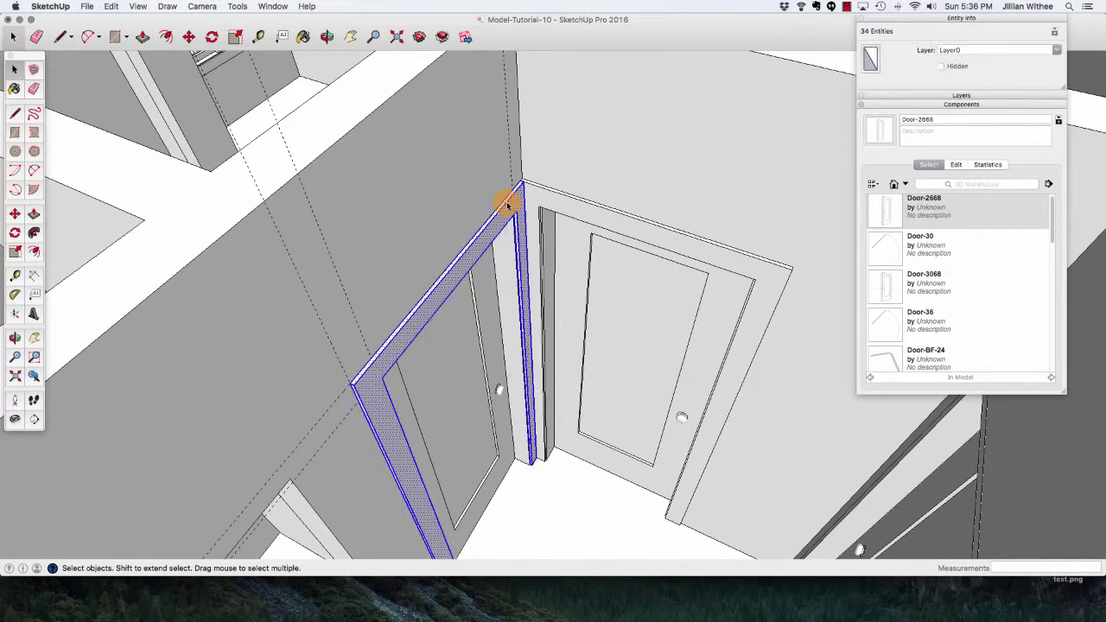
pyautogui.rightClick(506, 202)
pyautogui.click(529, 290)
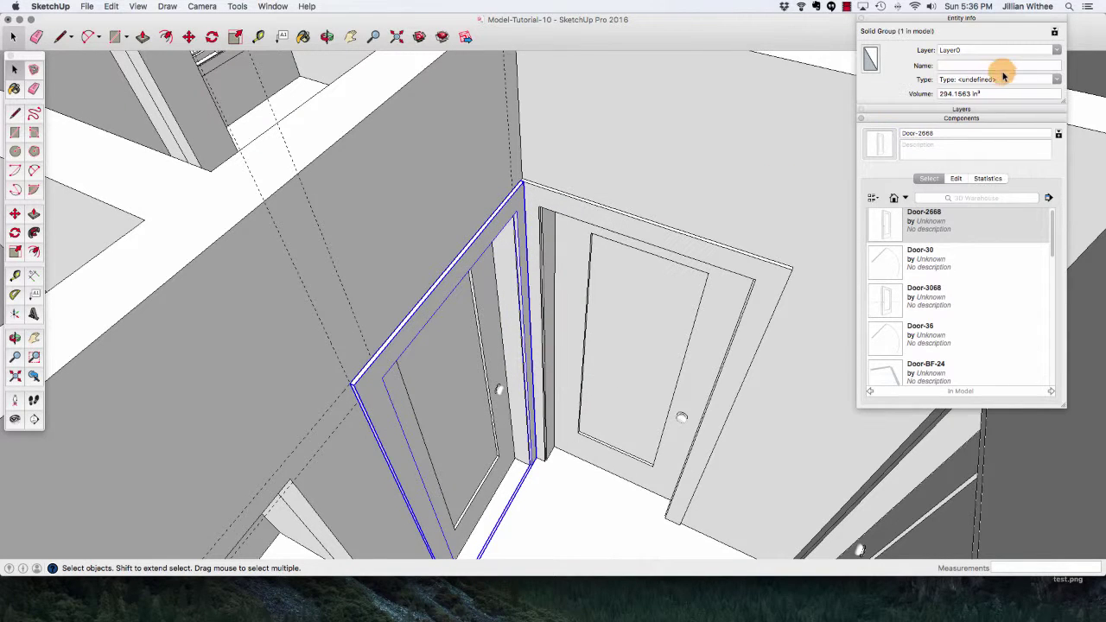
pyautogui.click(1058, 52)
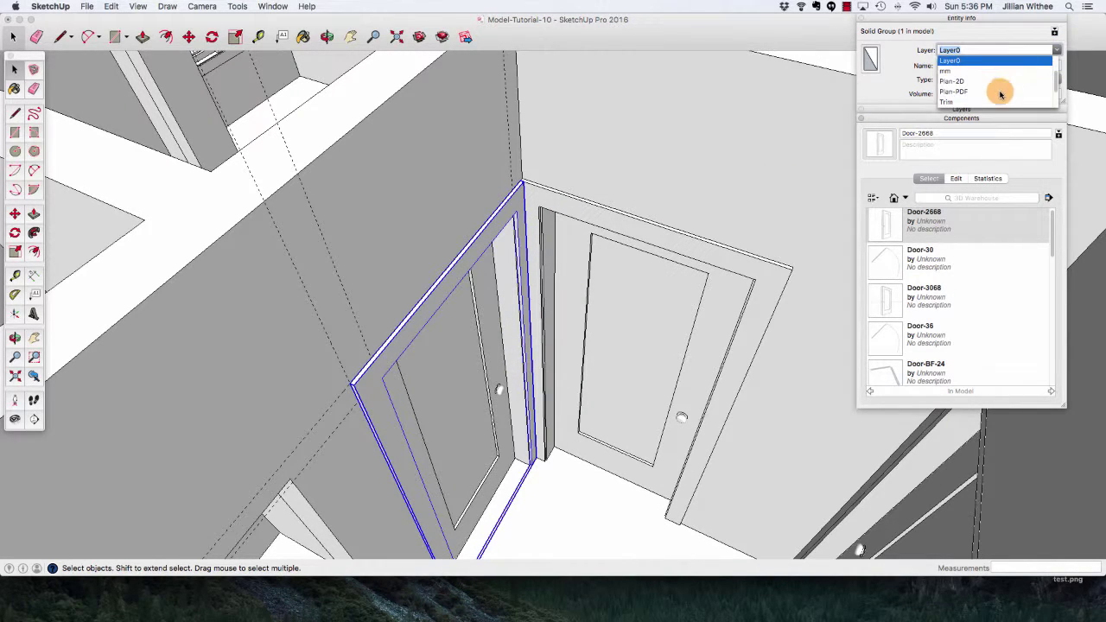
pyautogui.click(994, 103)
# Delete all construction guides from the model.
pyautogui.scroll(-4, 328, 149)
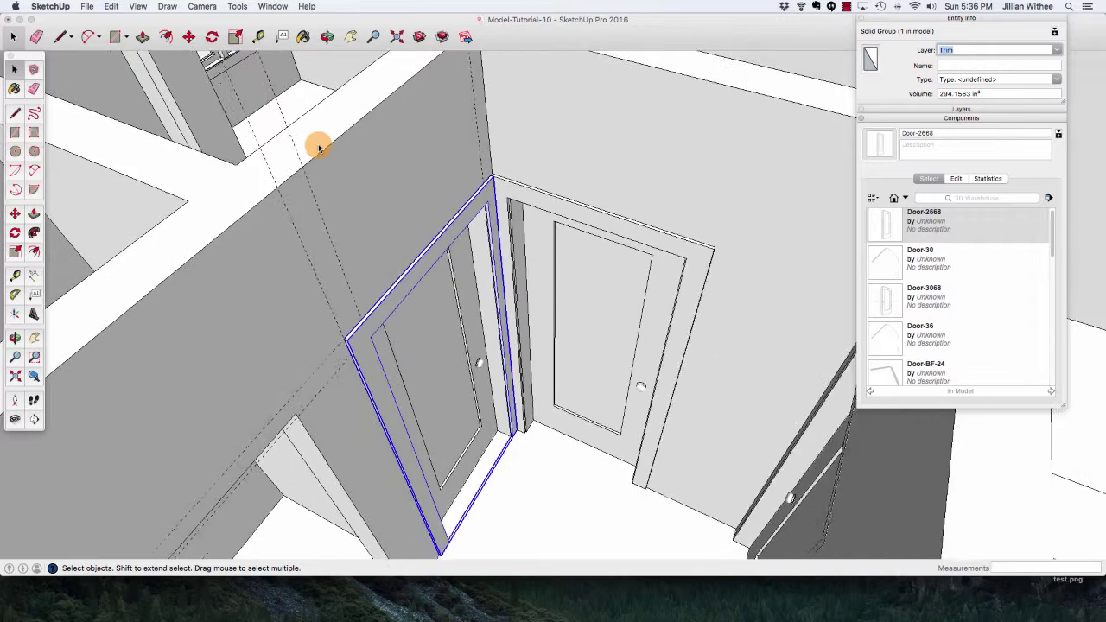
pyautogui.click(111, 6)
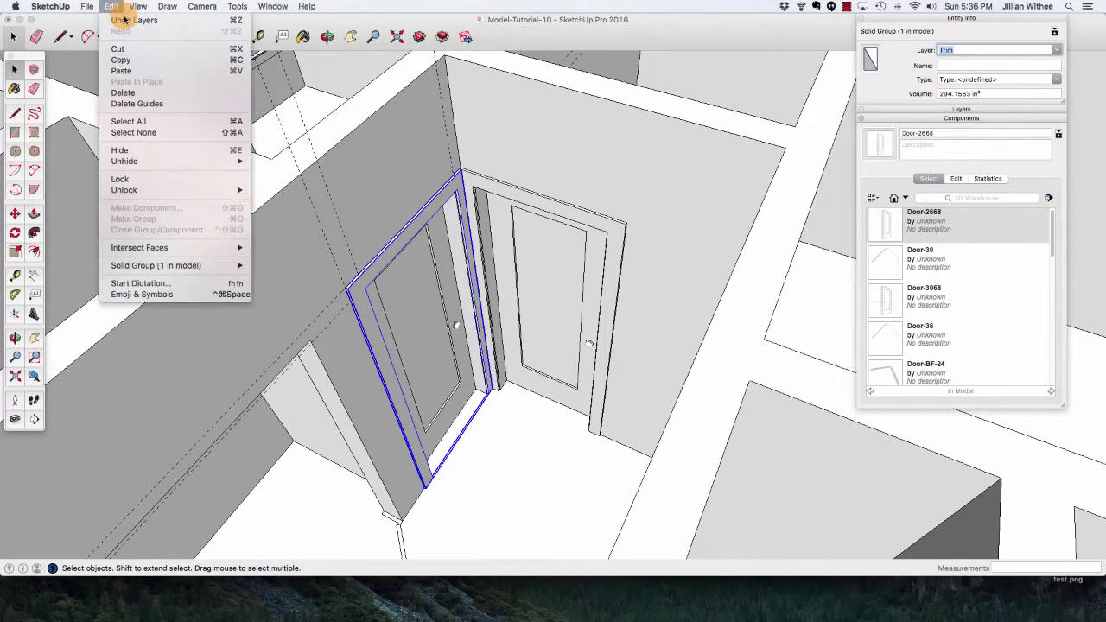
pyautogui.click(170, 104)
# Place guides .25" outside both side edges and the top edge of the untrimmed door opening in the opposite hallway wall.
pyautogui.click(326, 36)
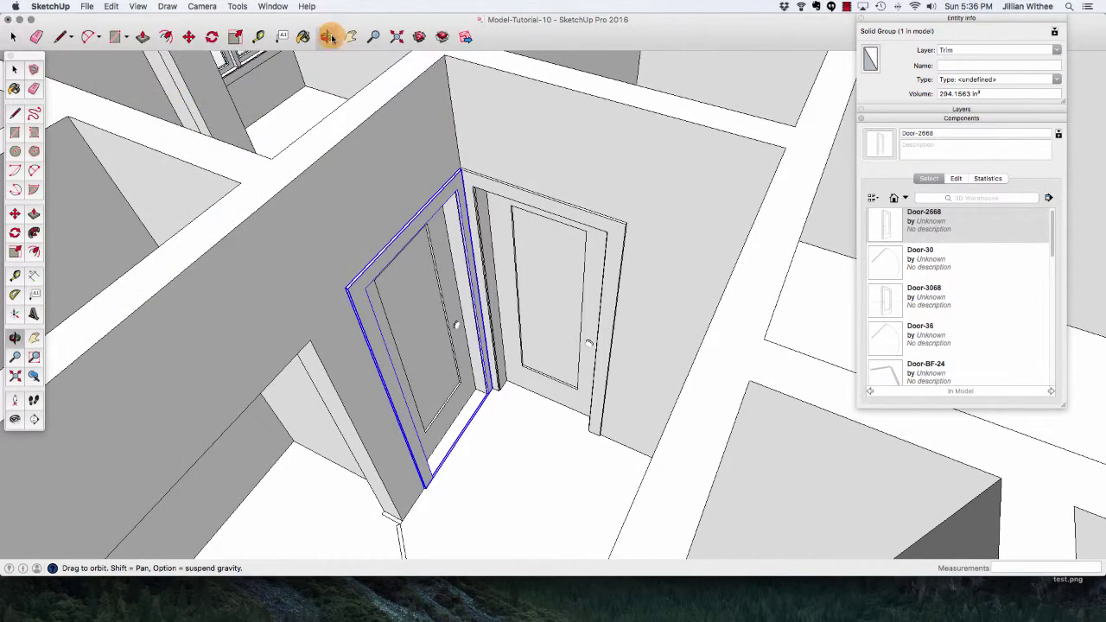
pyautogui.moveTo(366, 375); pyautogui.dragTo(634, 421)
pyautogui.scroll(-6, 510, 369)
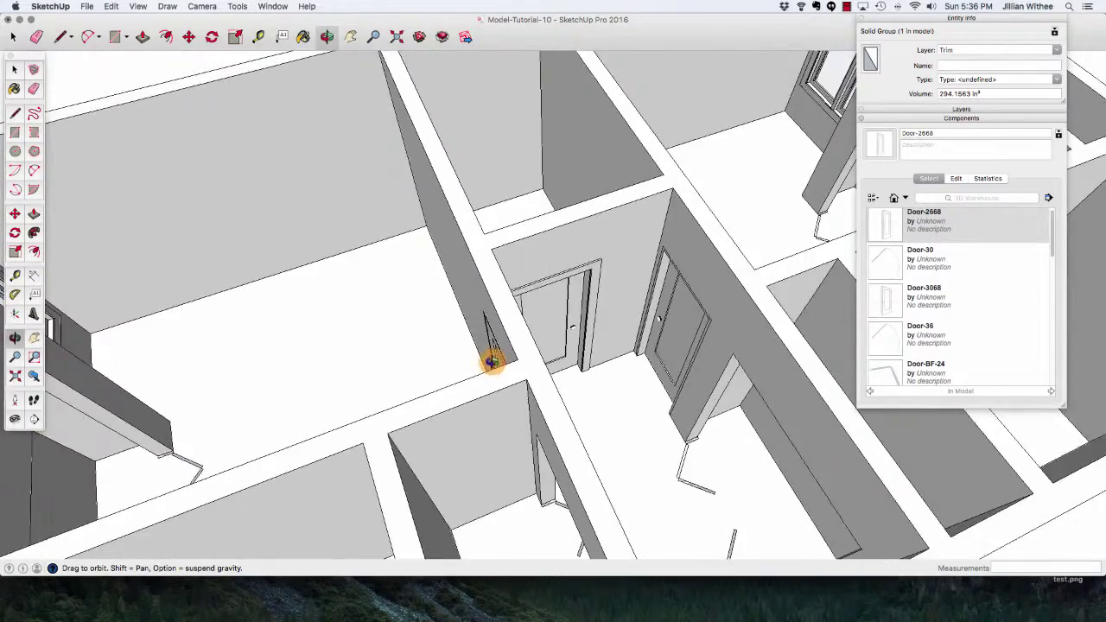
pyautogui.moveTo(557, 394); pyautogui.dragTo(708, 379)
pyautogui.scroll(10, 683, 311)
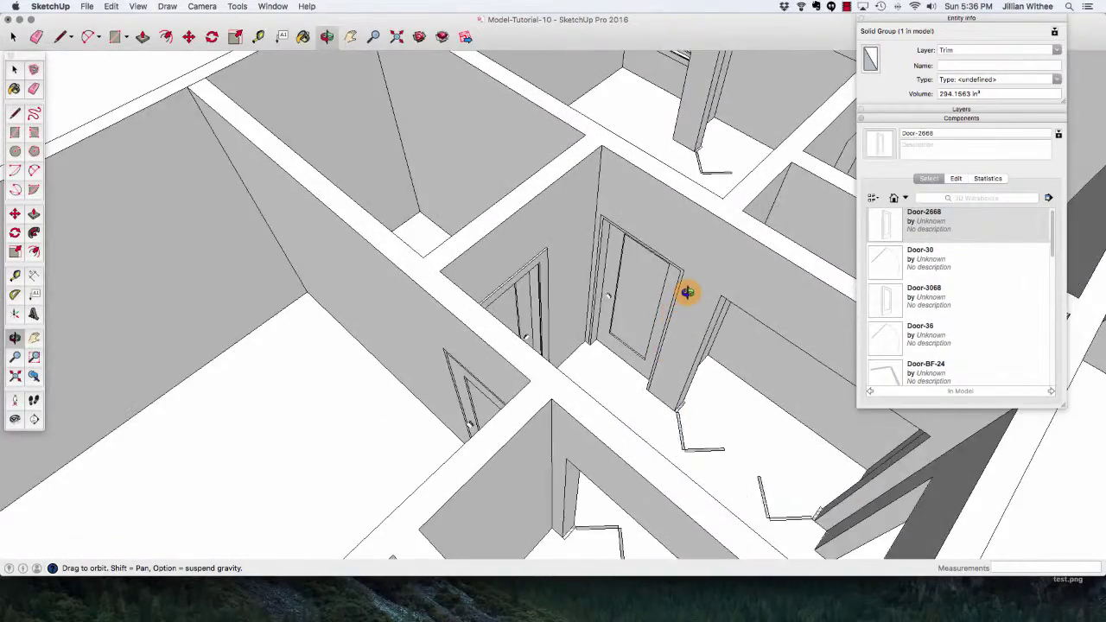
pyautogui.click(257, 39)
pyautogui.click(657, 321)
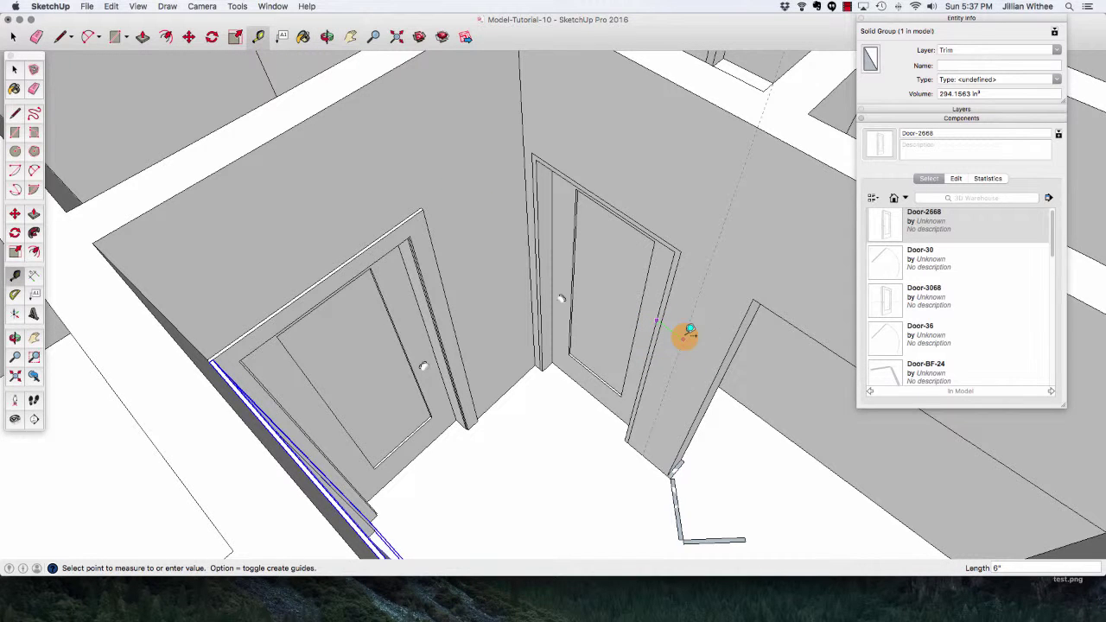
pyautogui.click(689, 334)
pyautogui.scroll(4, 652, 232)
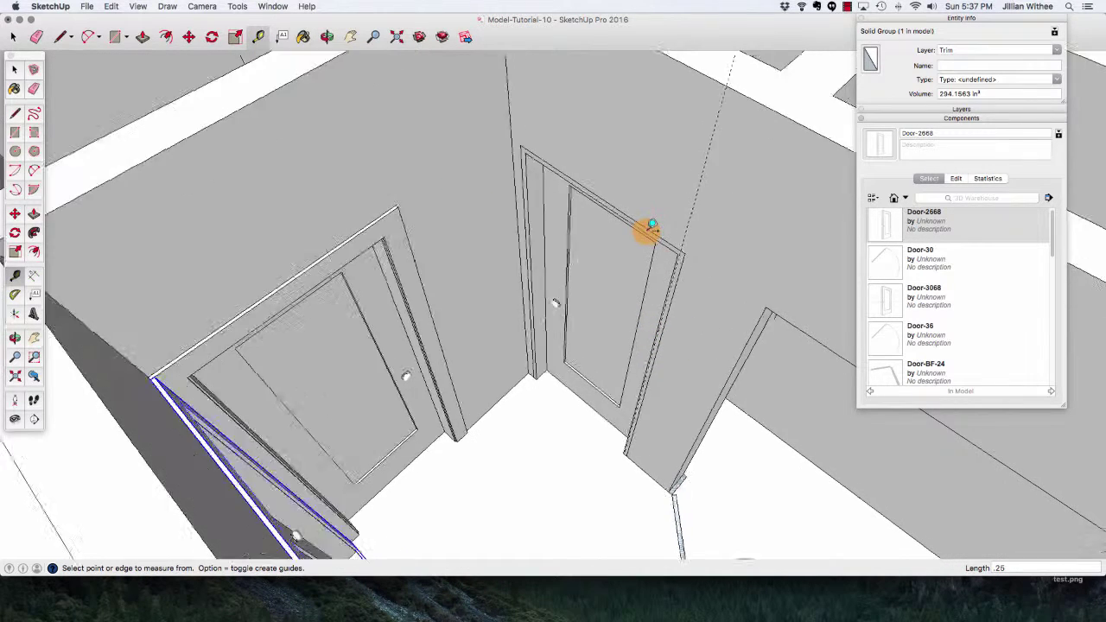
pyautogui.click(666, 245)
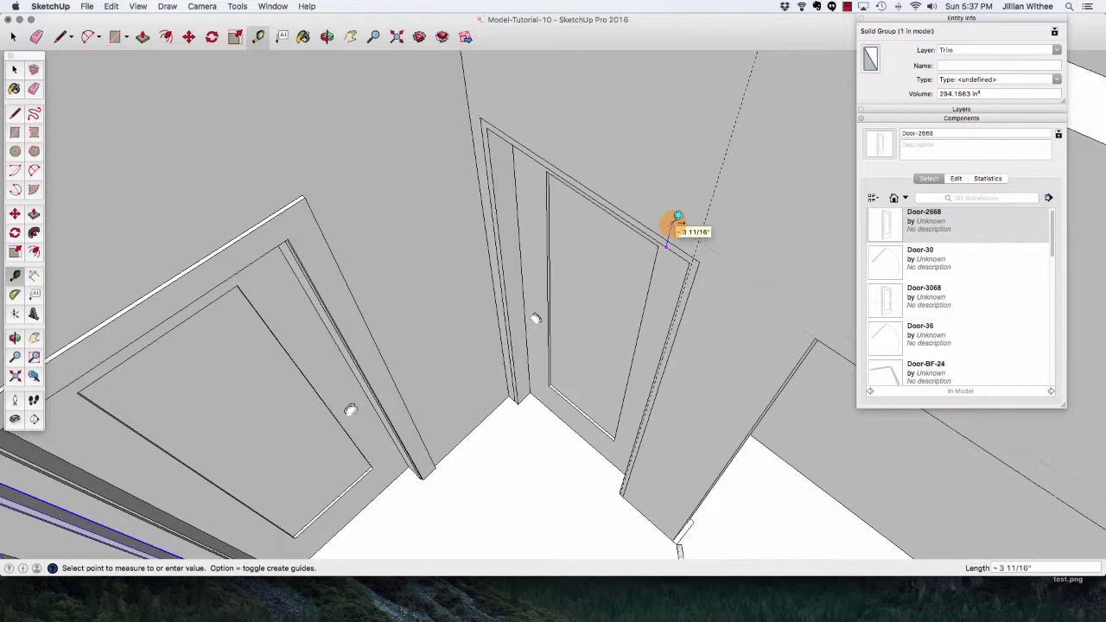
pyautogui.click(678, 217)
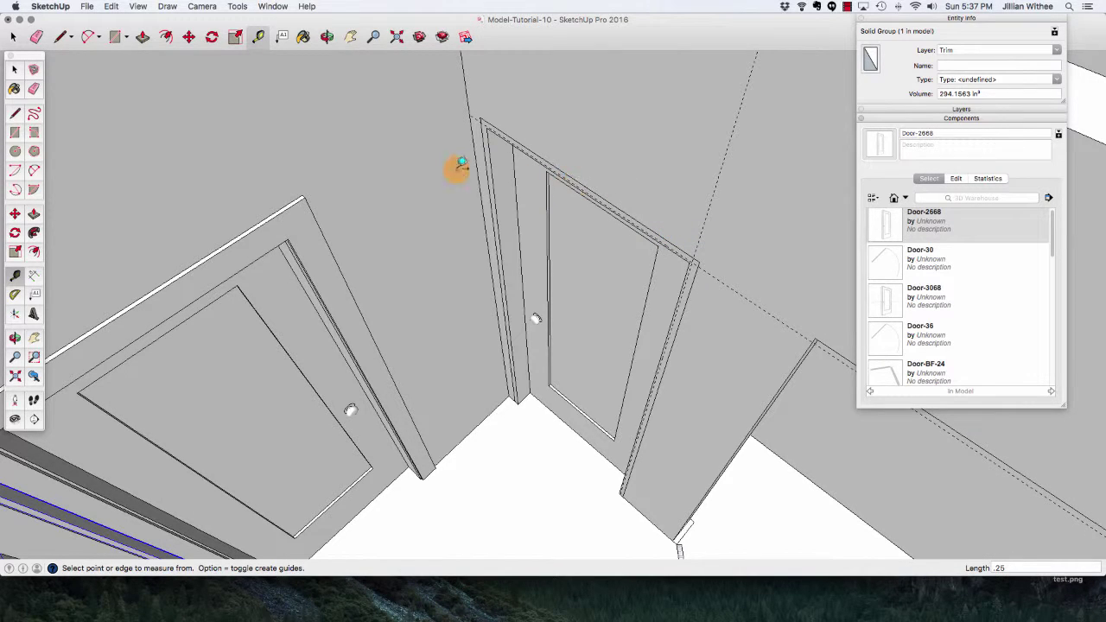
pyautogui.click(498, 168)
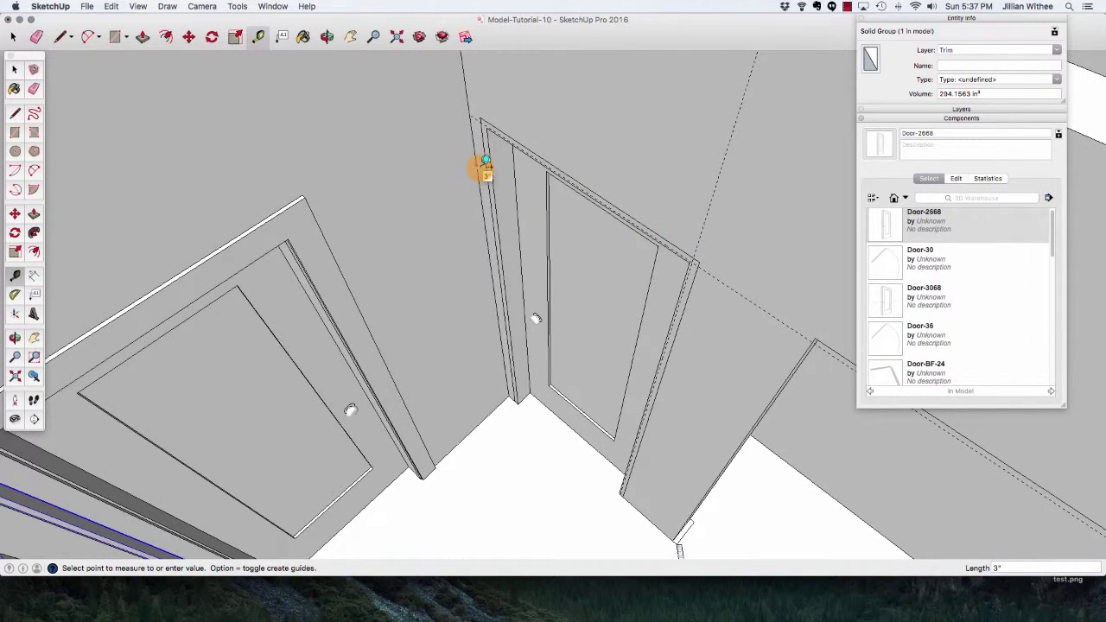
pyautogui.click(483, 166)
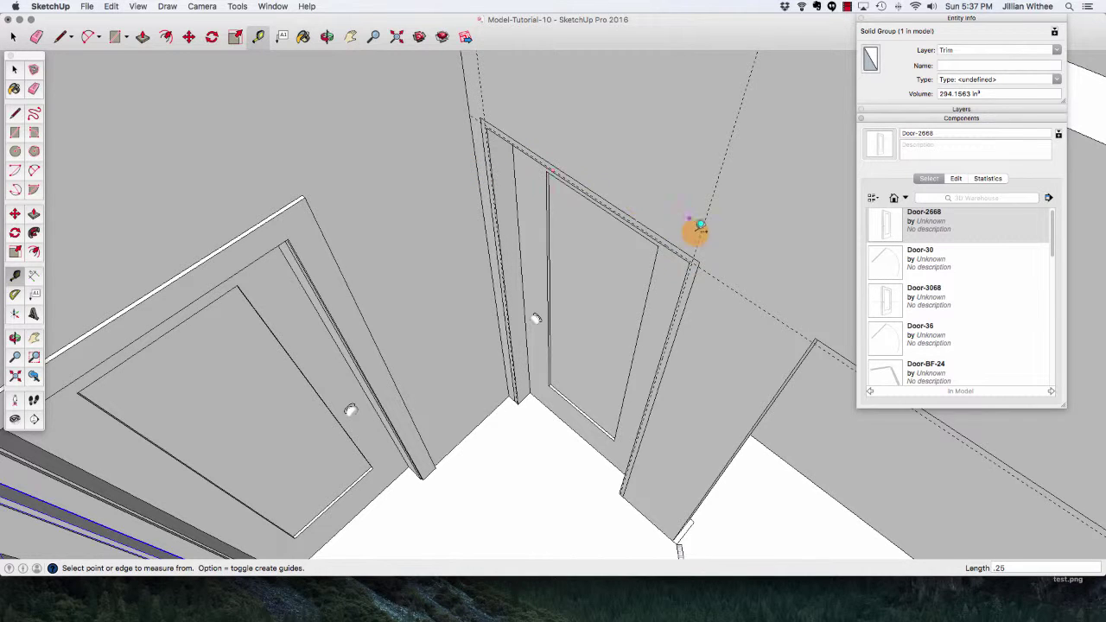
# Offset guides 3.5" outward from the head guide and from the side guide nearest the neighbouring doorway.
pyautogui.click(724, 283)
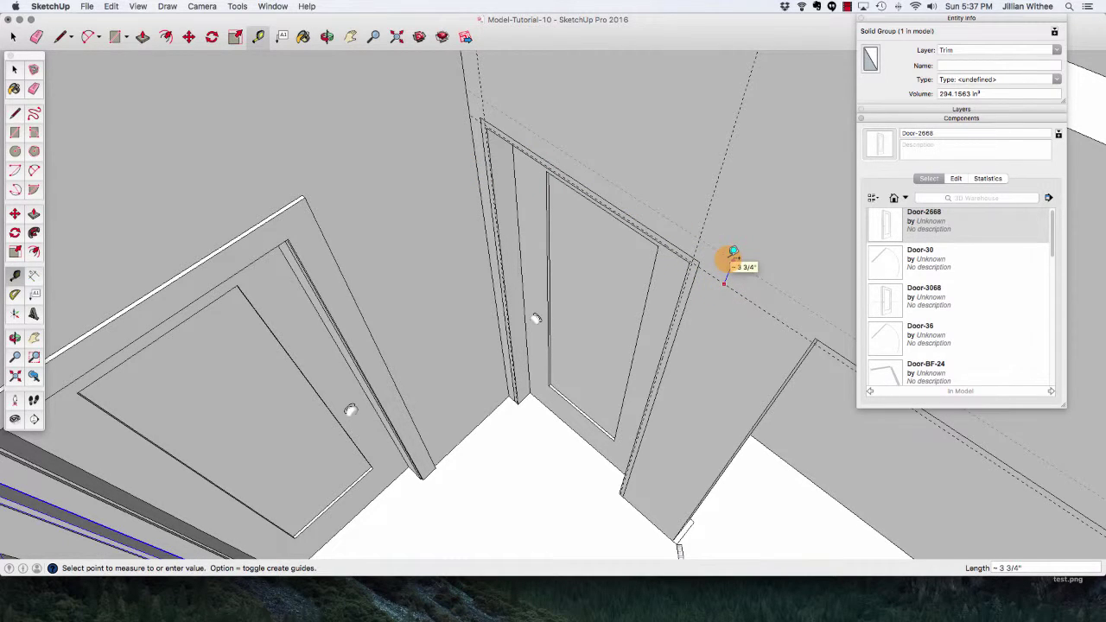
pyautogui.click(728, 257)
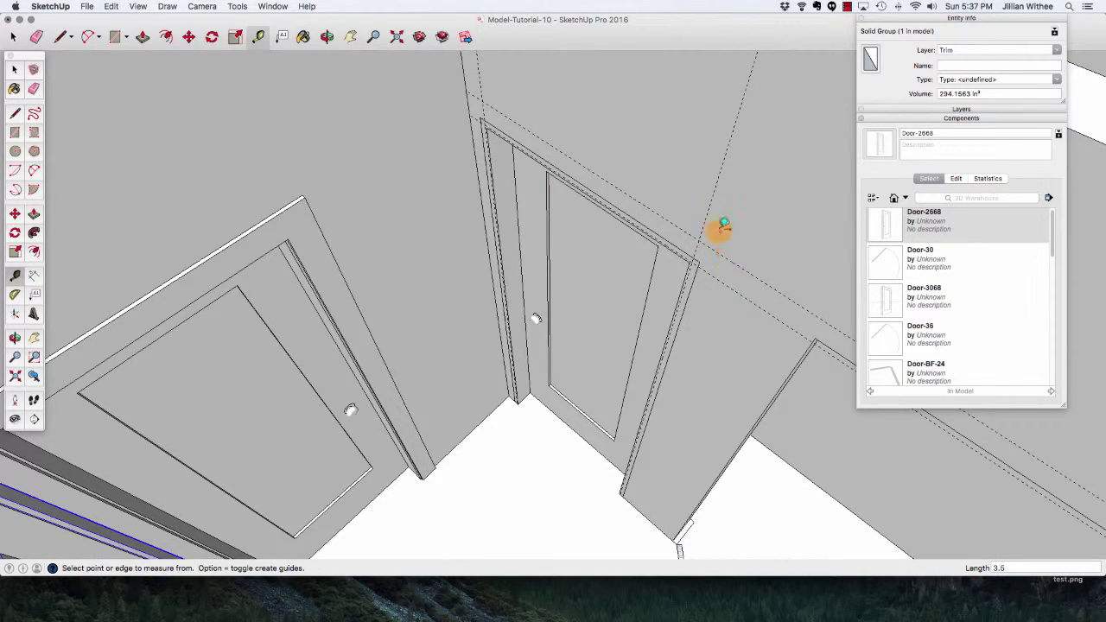
pyautogui.click(709, 218)
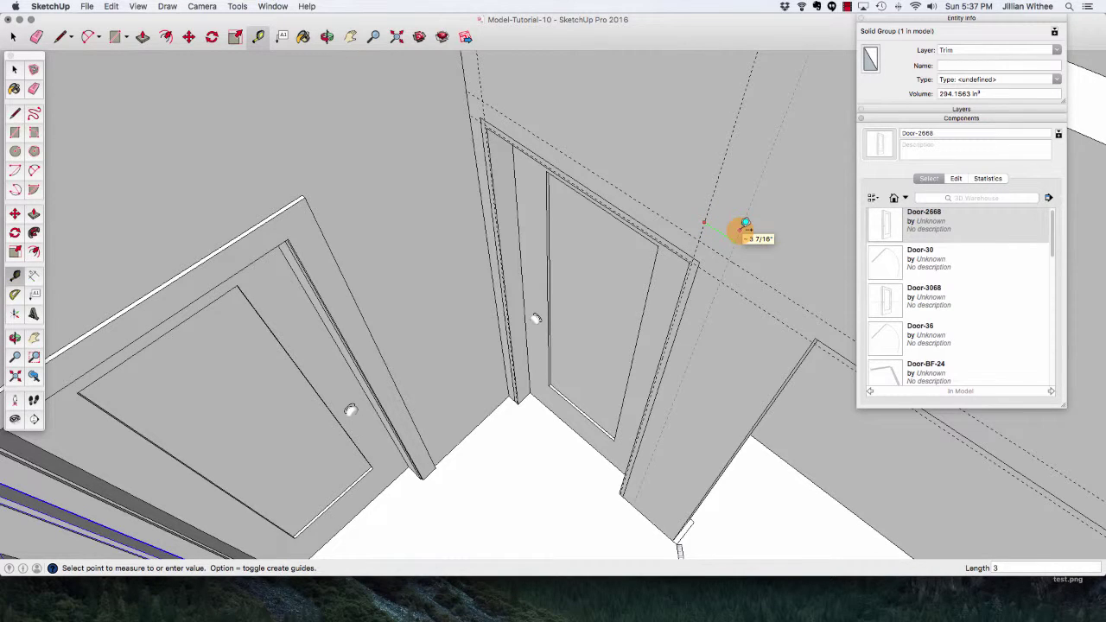
pyautogui.click(746, 225)
# Draw an 83 3/4" by 2 3/4" rectangle for the casing leg between the wall corner and the inner side guide.
pyautogui.press('r')
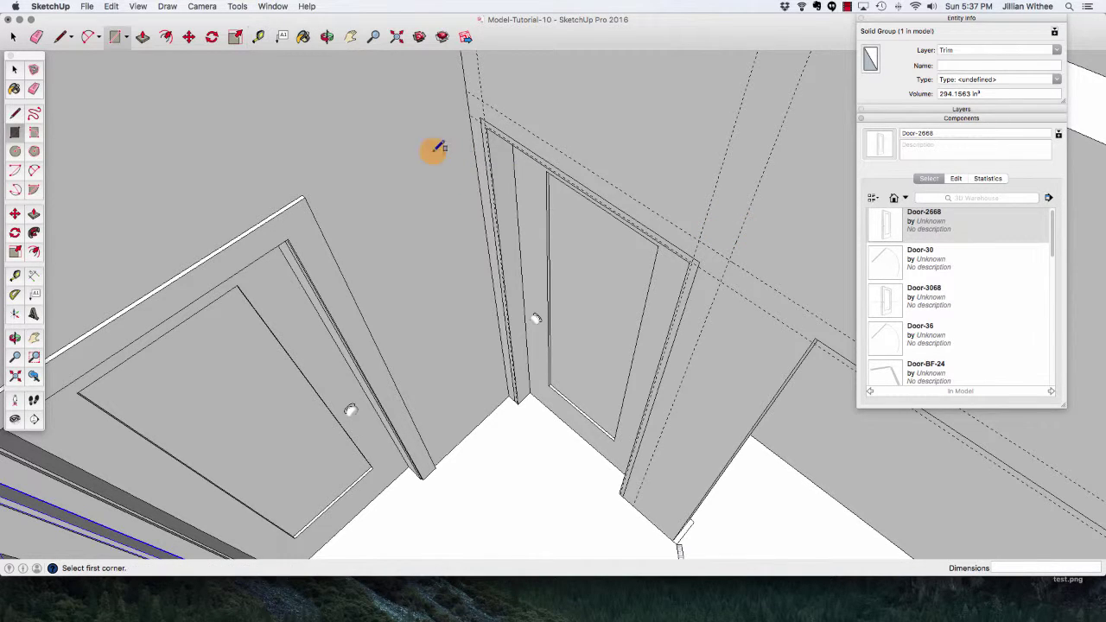
pyautogui.click(472, 87)
pyautogui.scroll(5, 518, 403)
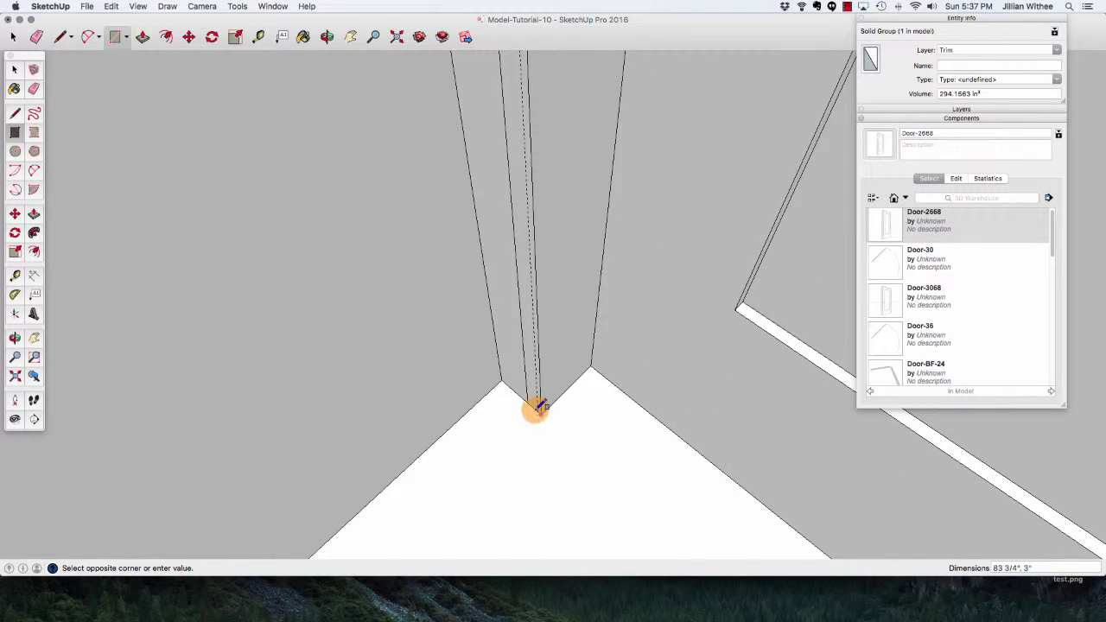
pyautogui.scroll(2, 536, 406)
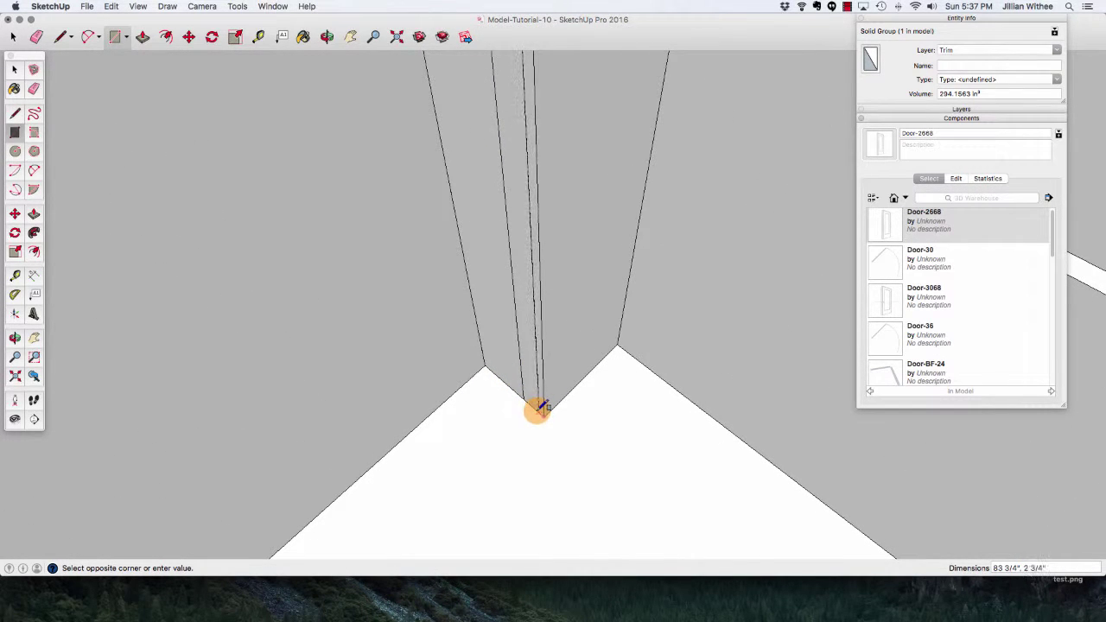
pyautogui.scroll(-2, 536, 411)
pyautogui.scroll(-6, 531, 414)
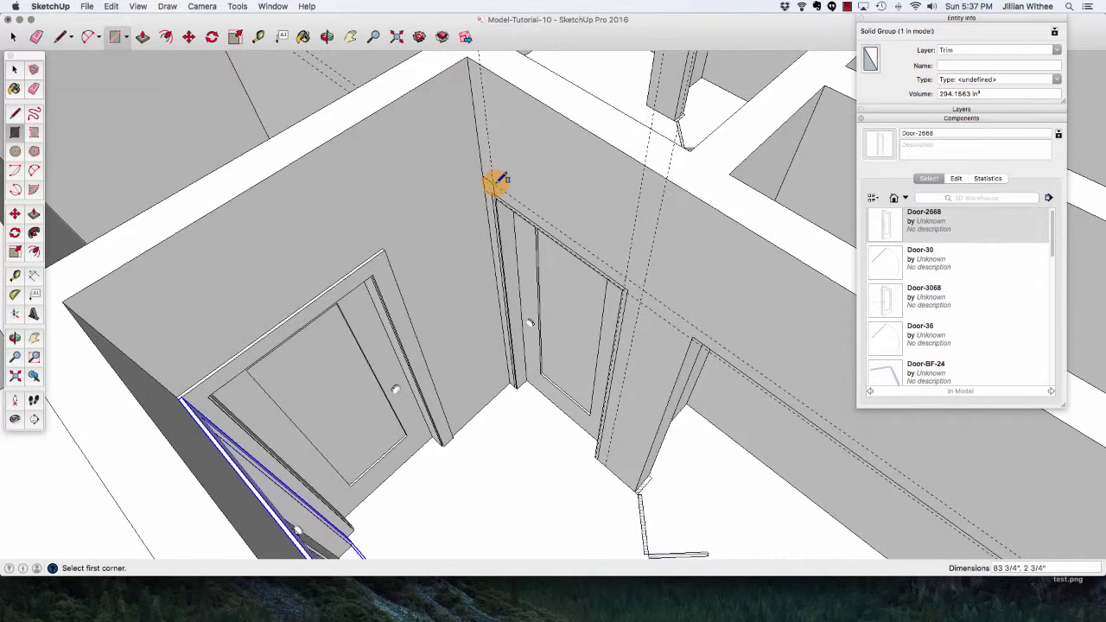
# Draw the 34" by 3 1/2" head casing rectangle and the 80 1/4" by 3 1/2" leg rectangle on the side nearest the neighbouring doorway.
pyautogui.click(492, 184)
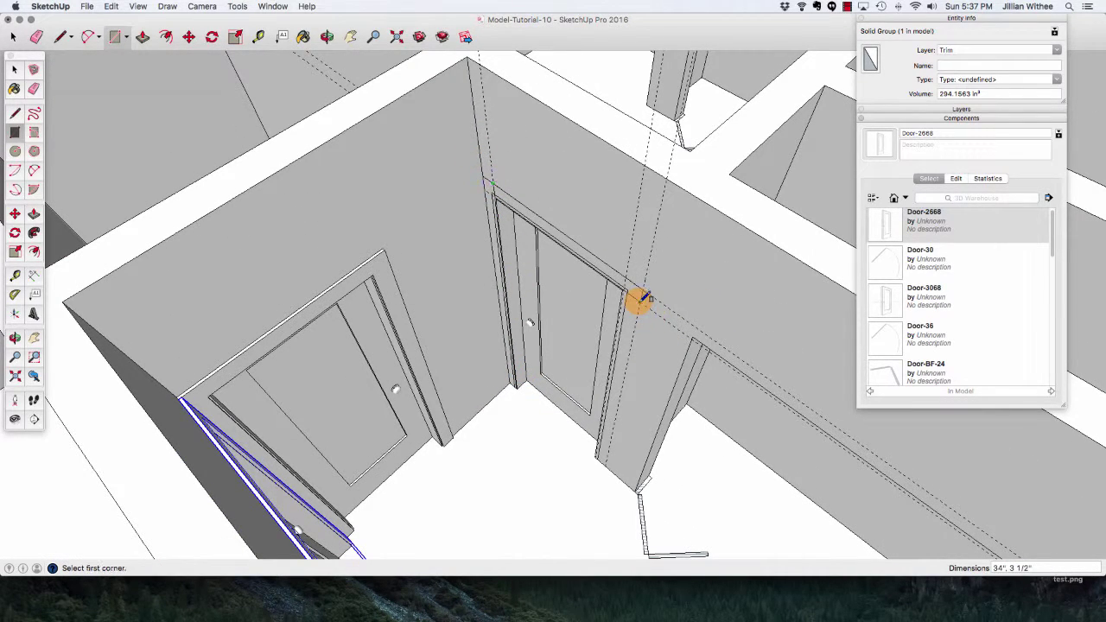
pyautogui.scroll(3, 598, 460)
pyautogui.scroll(3, 598, 460)
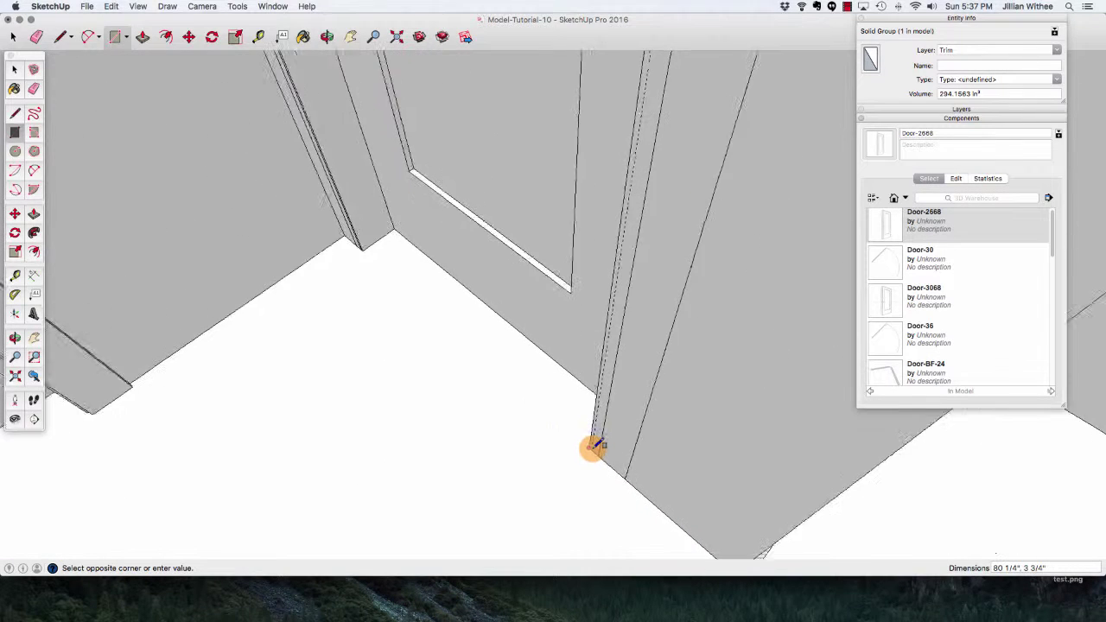
pyautogui.scroll(2, 594, 448)
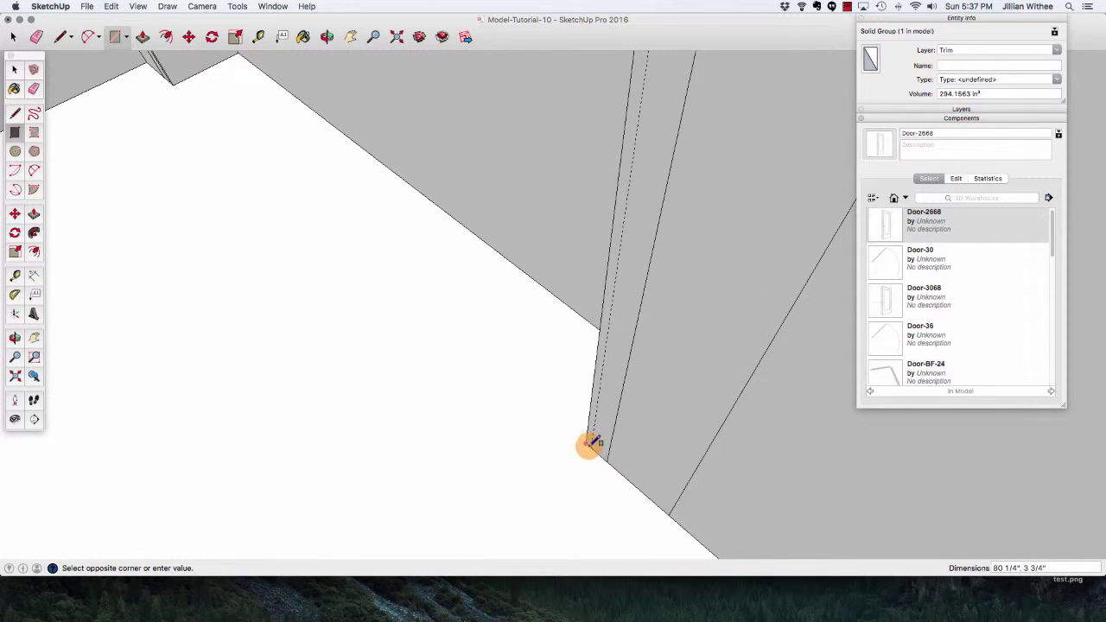
pyautogui.click(596, 449)
pyautogui.scroll(-3, 605, 467)
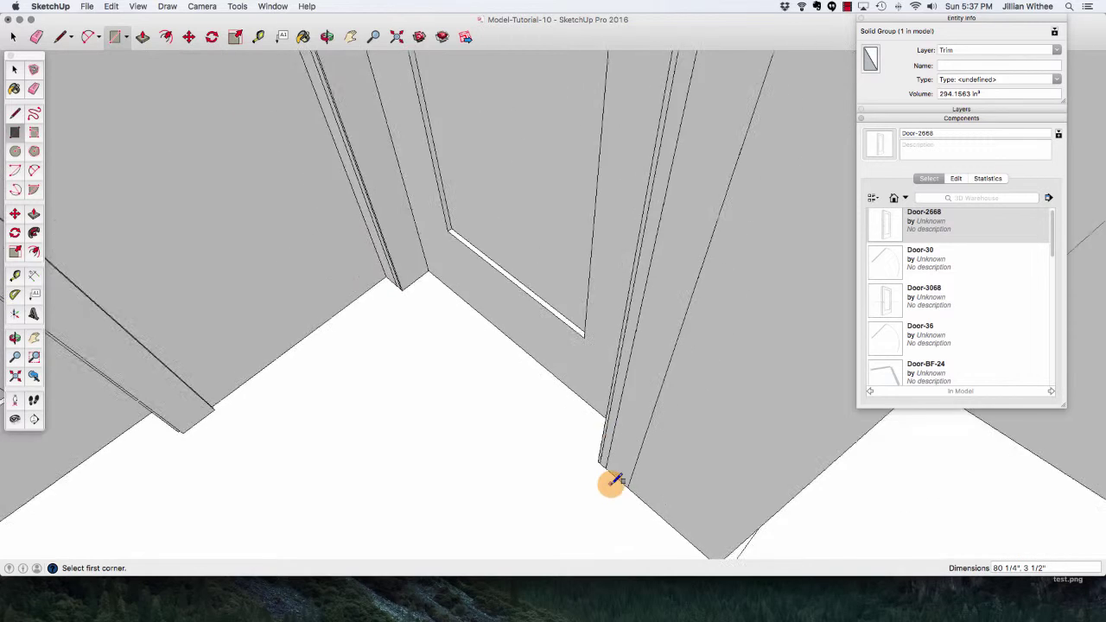
pyautogui.scroll(-5, 611, 481)
# Erase the seam edge between the casing head and the leg nearest the neighbouring doorway.
pyautogui.press('space')
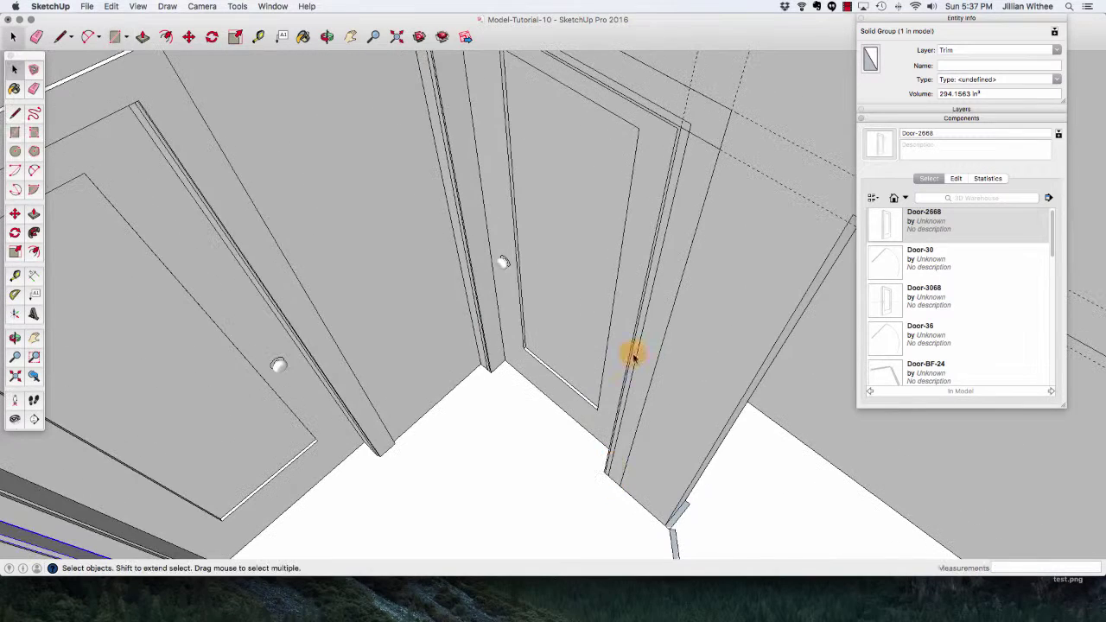
pyautogui.click(707, 145)
pyautogui.press('Delete')
pyautogui.scroll(-5, 652, 217)
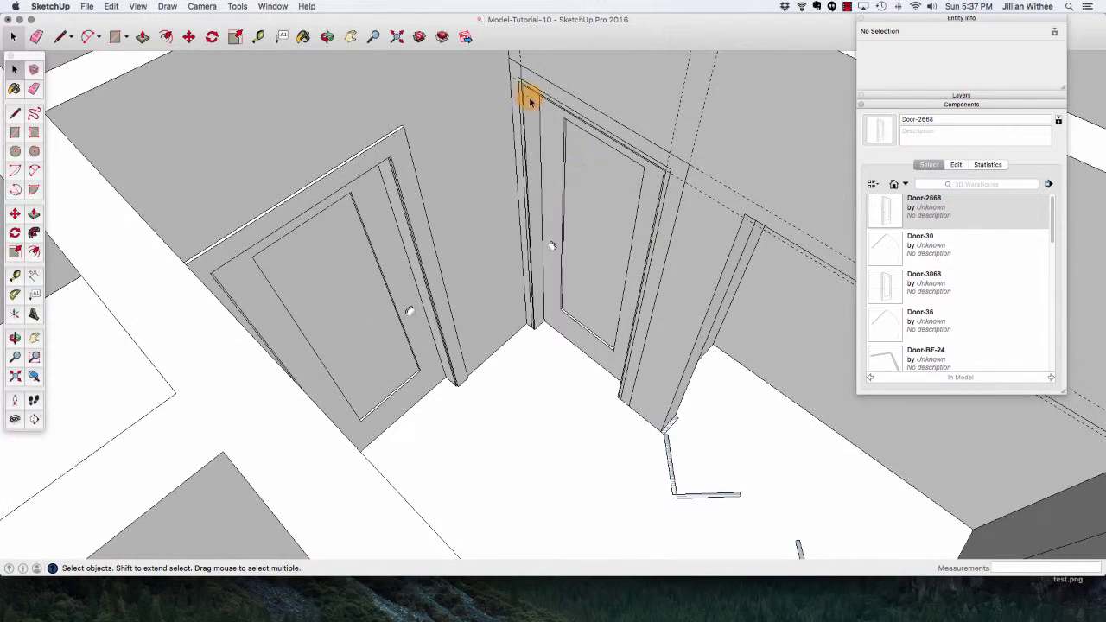
# Delete all construction guides around the newly drawn door casing.
pyautogui.click(515, 83)
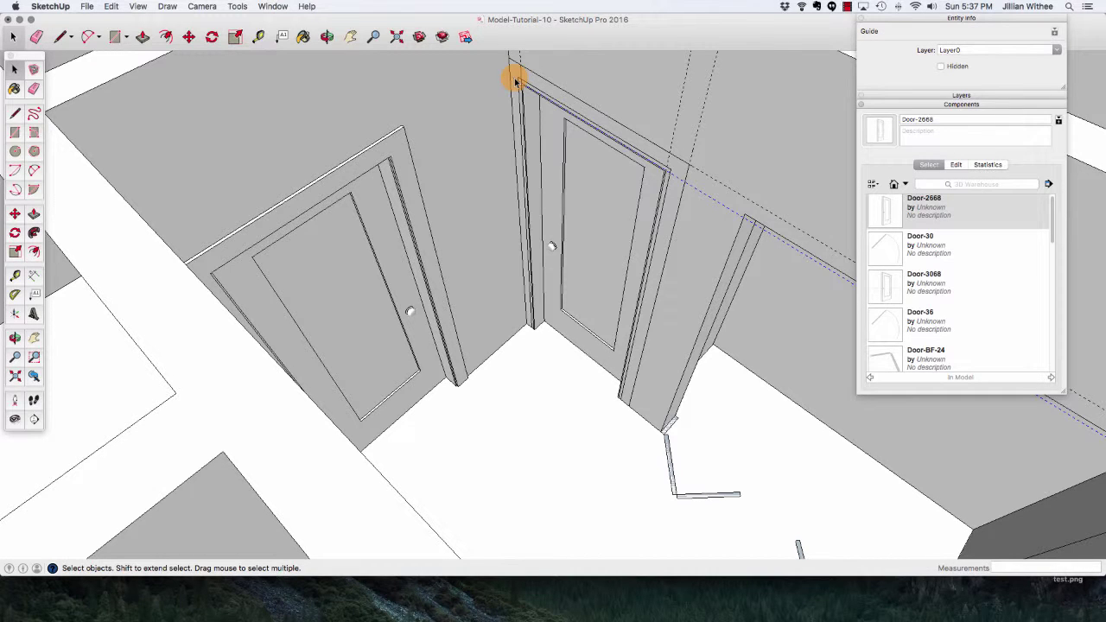
pyautogui.click(110, 6)
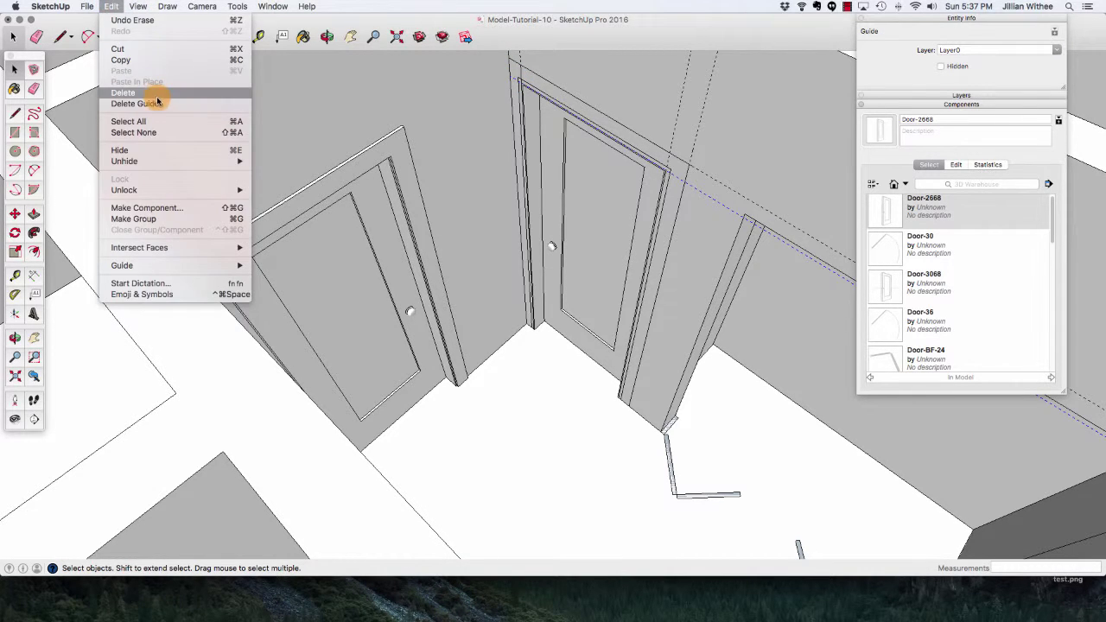
pyautogui.click(139, 104)
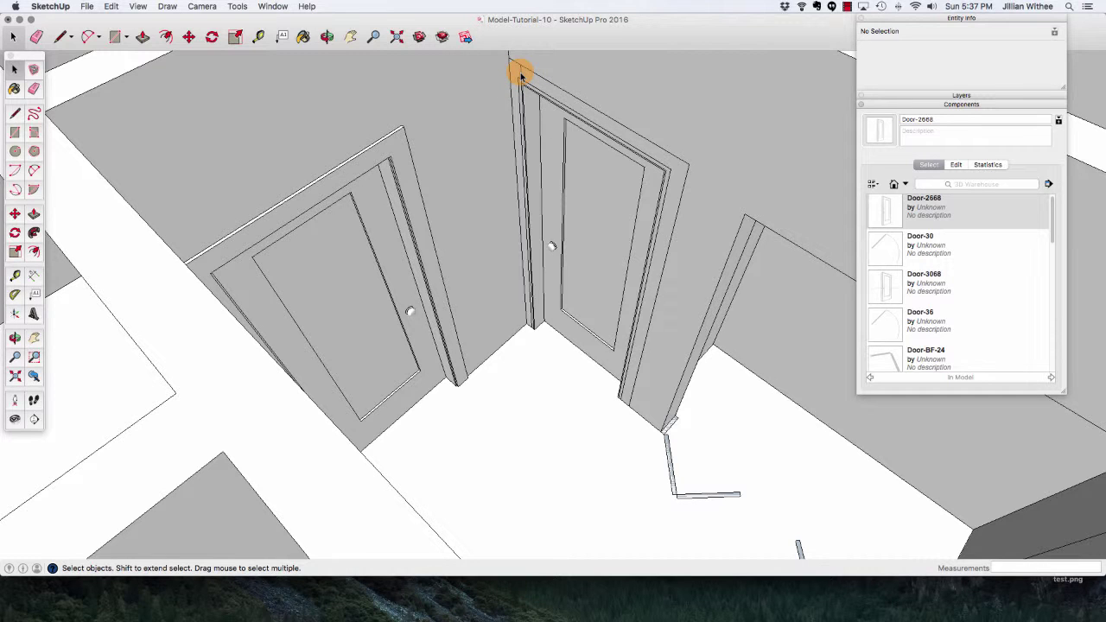
# Extrude the casing face 1/2" out from the wall and make the whole casing a group.
pyautogui.press('p')
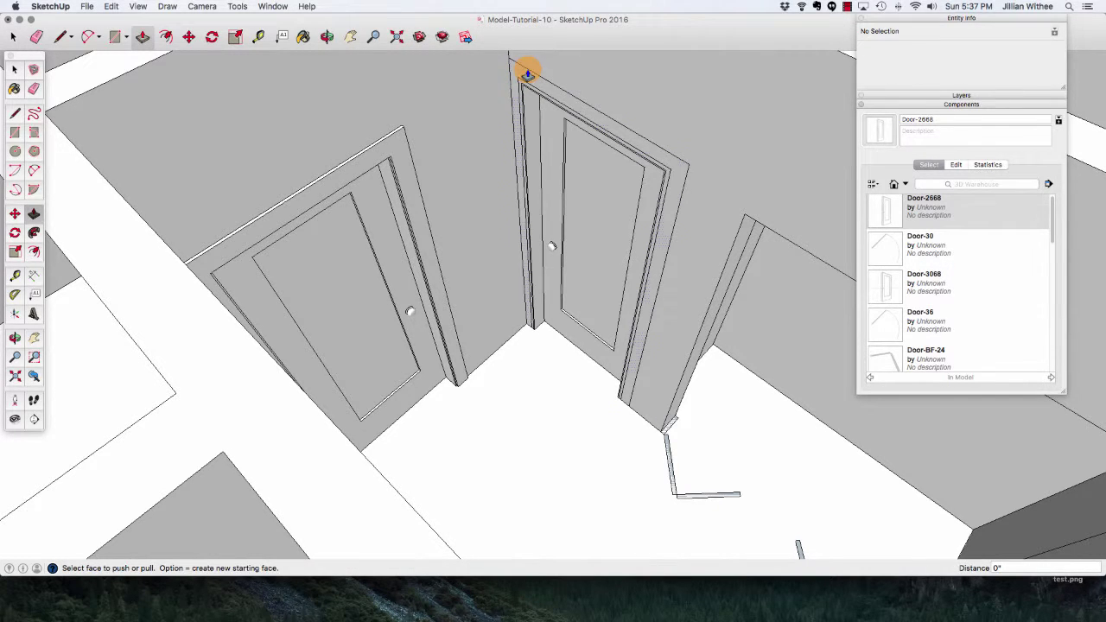
pyautogui.moveTo(529, 73); pyautogui.dragTo(531, 94)
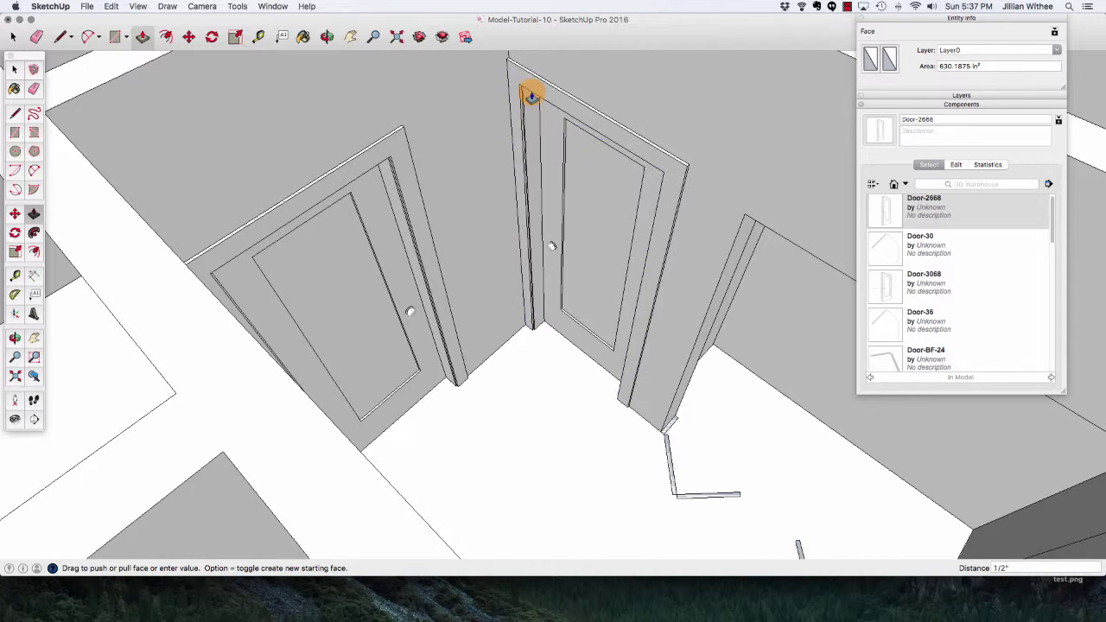
pyautogui.press('space')
pyautogui.click(539, 84)
pyautogui.rightClick(538, 84)
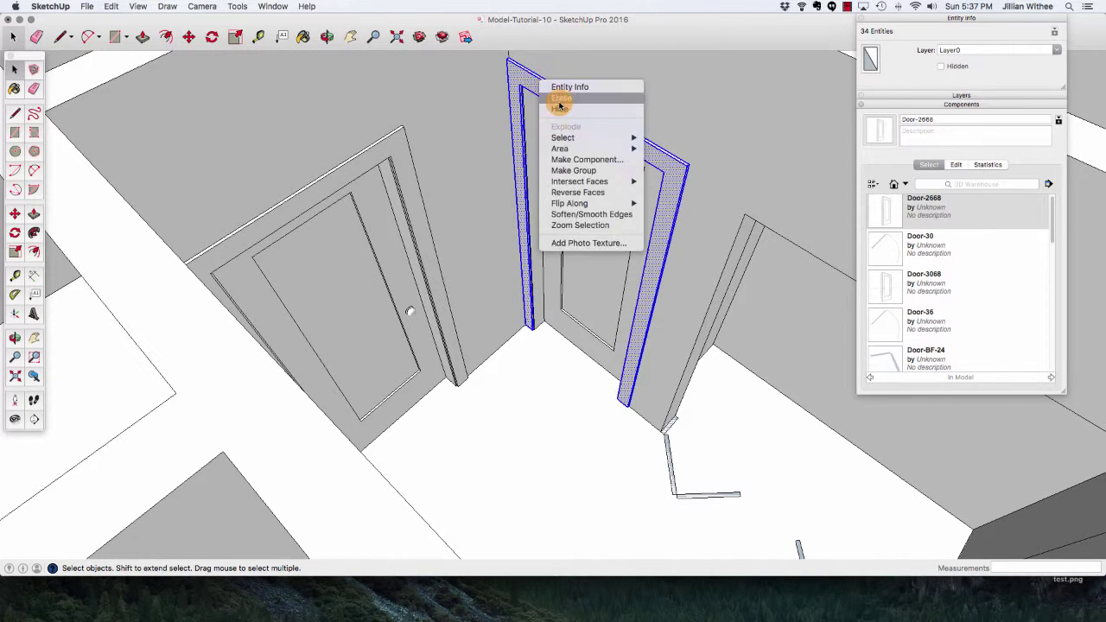
pyautogui.click(586, 171)
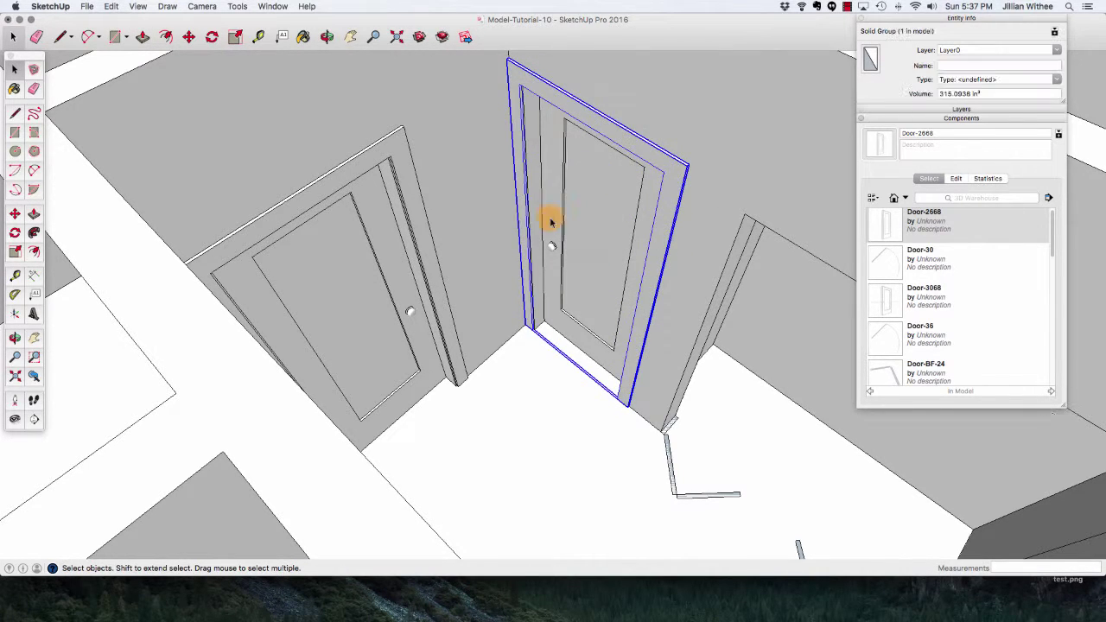
# Assign the new door casing group to the Trim layer.
pyautogui.moveTo(553, 217); pyautogui.dragTo(519, 261, button='middle')
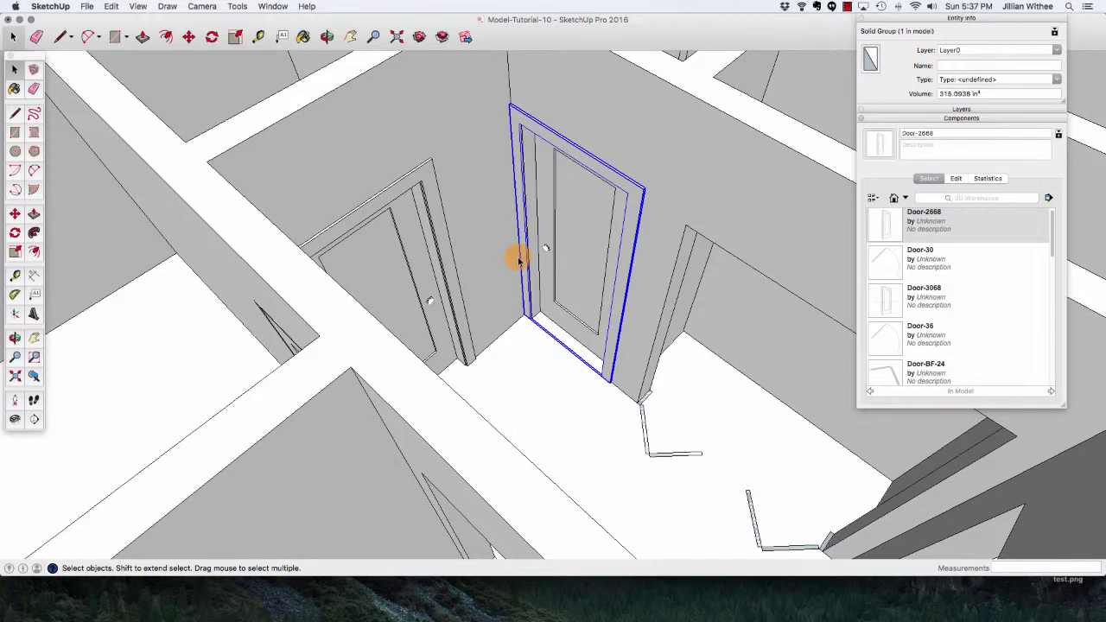
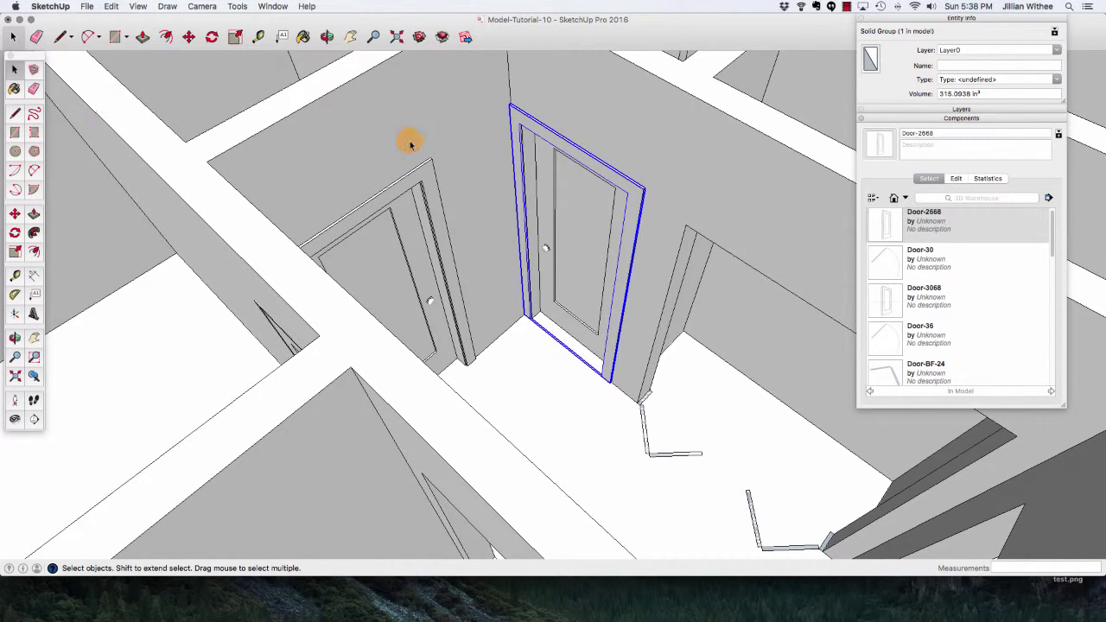
pyautogui.click(1056, 52)
pyautogui.click(987, 101)
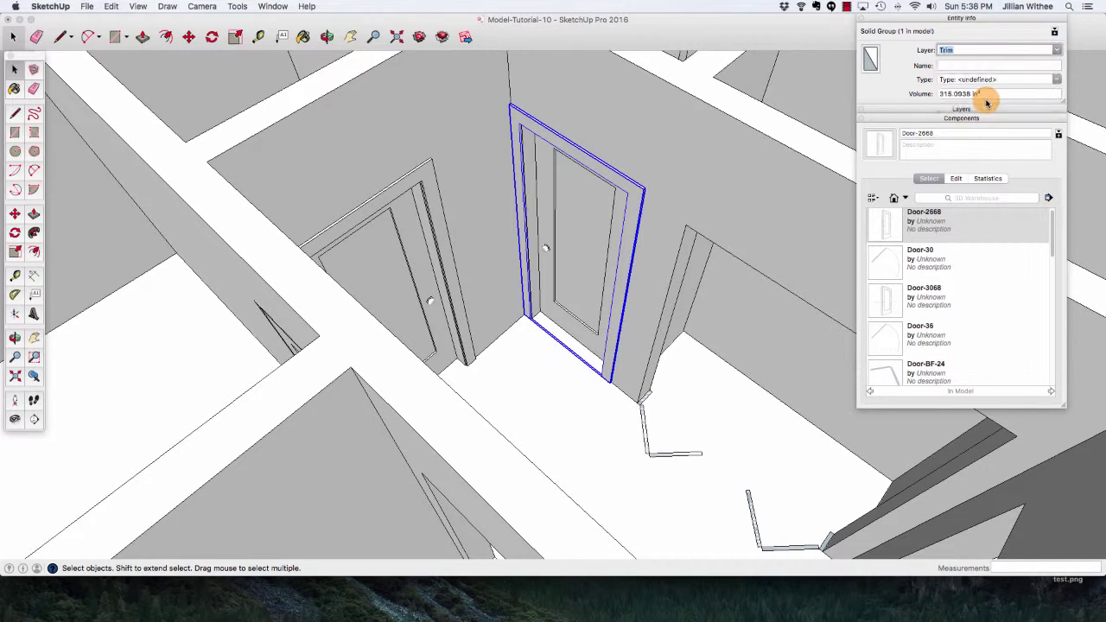
# Examine the untrimmed room side of the interior door next to the wall corner.
pyautogui.scroll(-3, 534, 320)
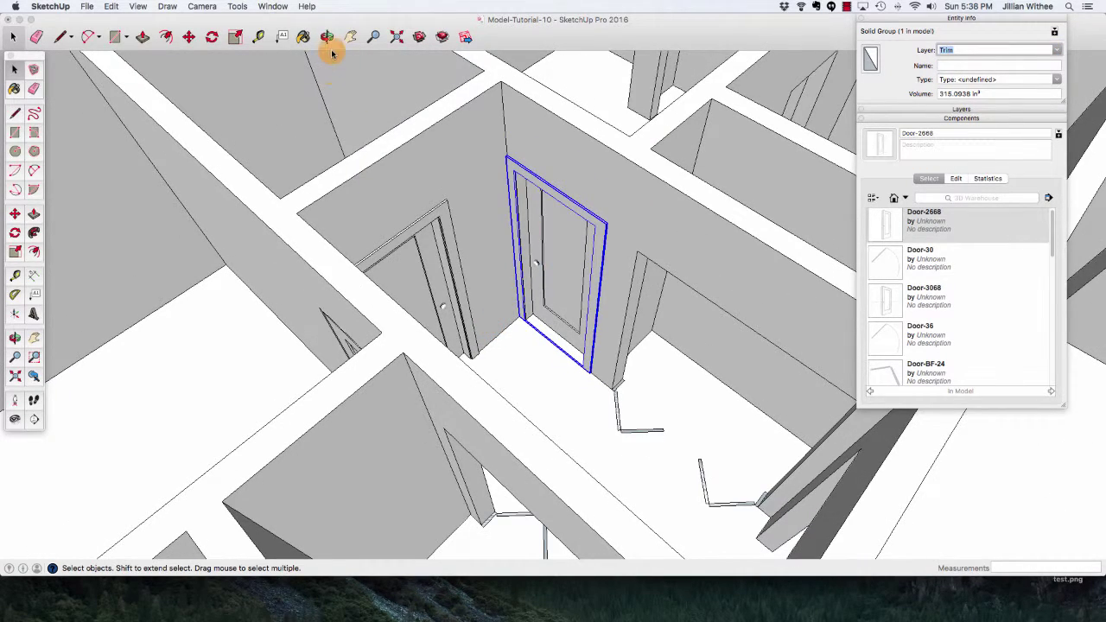
pyautogui.click(328, 38)
pyautogui.moveTo(593, 314); pyautogui.dragTo(951, 217)
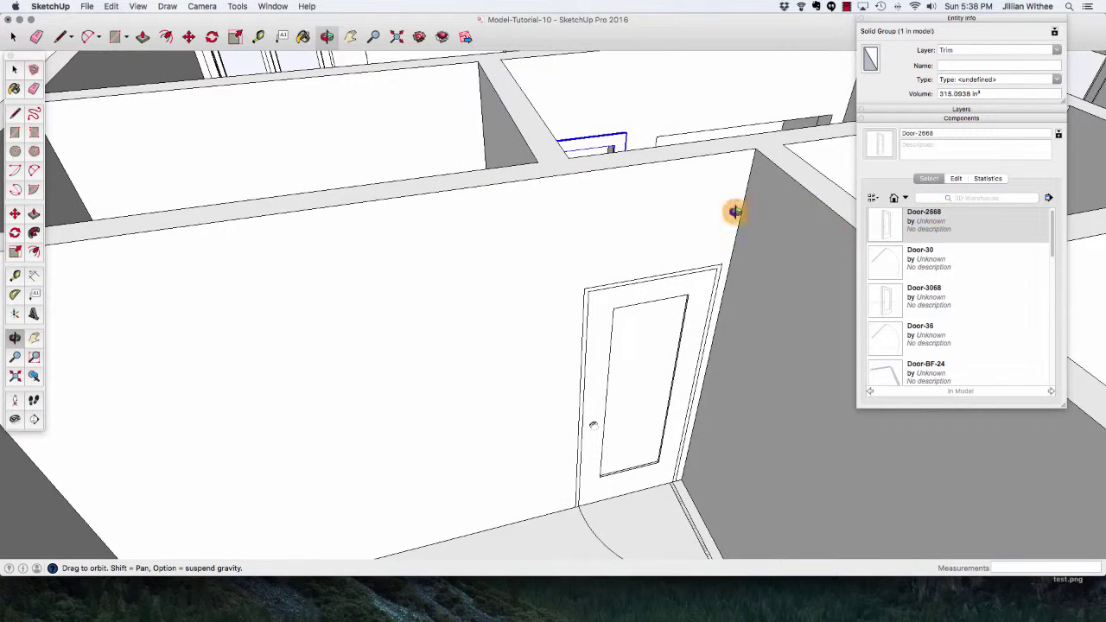
pyautogui.scroll(-2, 337, 210)
pyautogui.scroll(4, 605, 481)
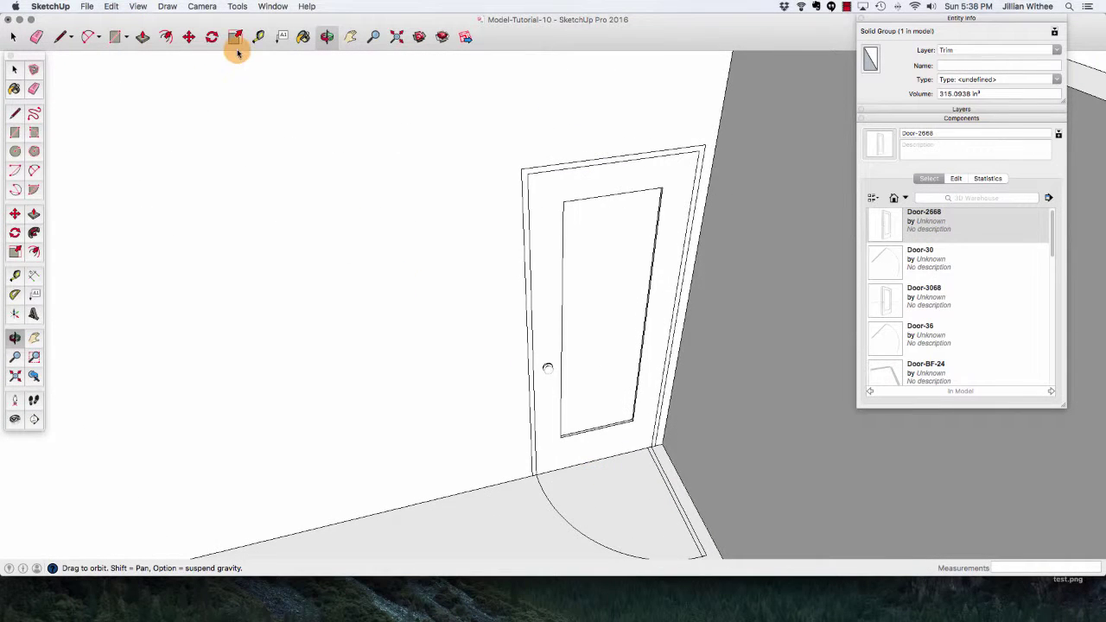
pyautogui.scroll(-2, 437, 400)
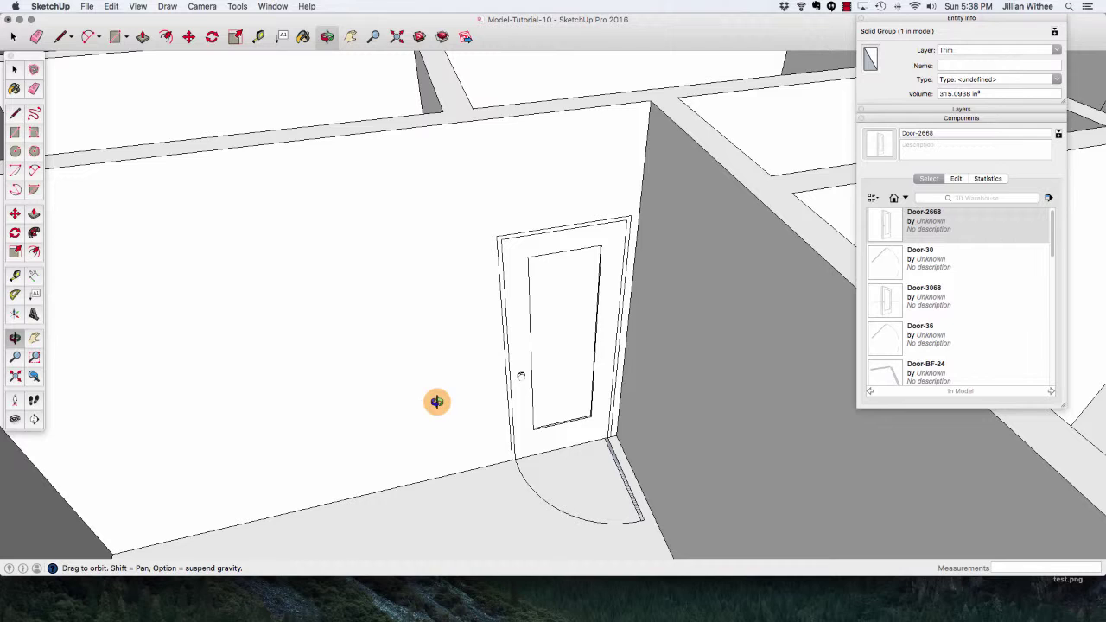
pyautogui.click(846, 6)
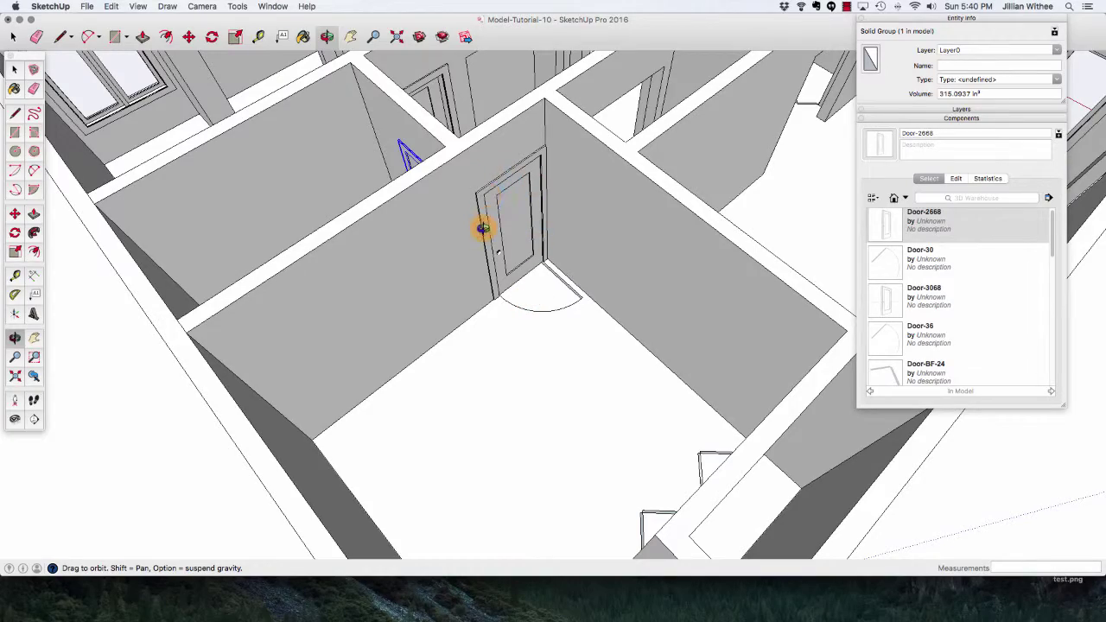
# Examine the door casings and the remaining untrimmed openings from around the house model.
pyautogui.moveTo(324, 240); pyautogui.dragTo(682, 236)
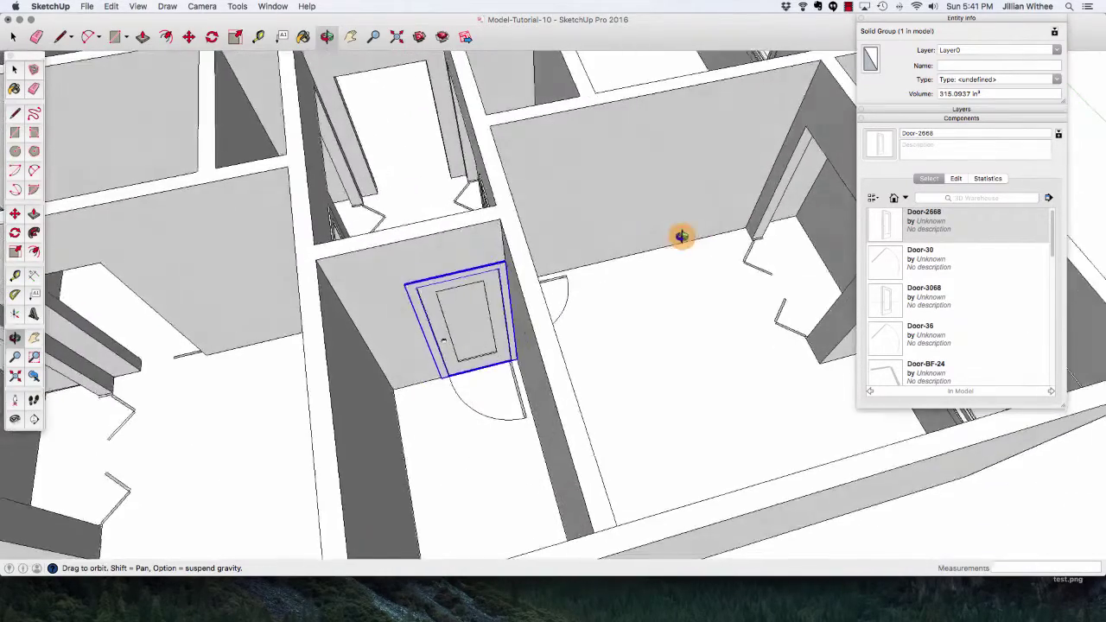
pyautogui.moveTo(343, 366); pyautogui.dragTo(644, 310)
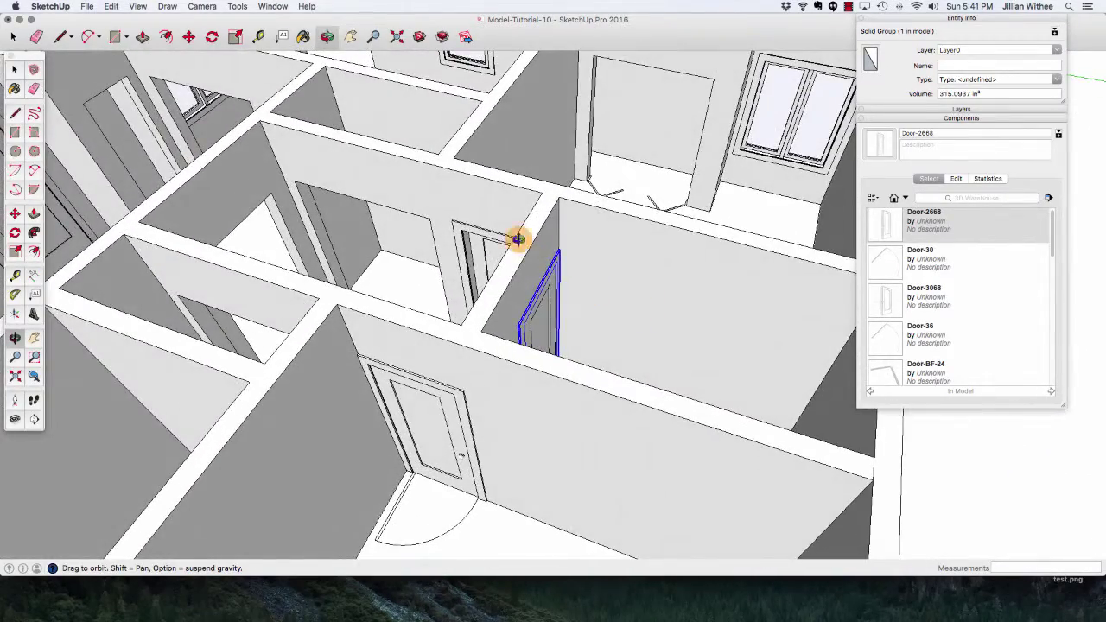
pyautogui.moveTo(518, 239); pyautogui.dragTo(477, 247)
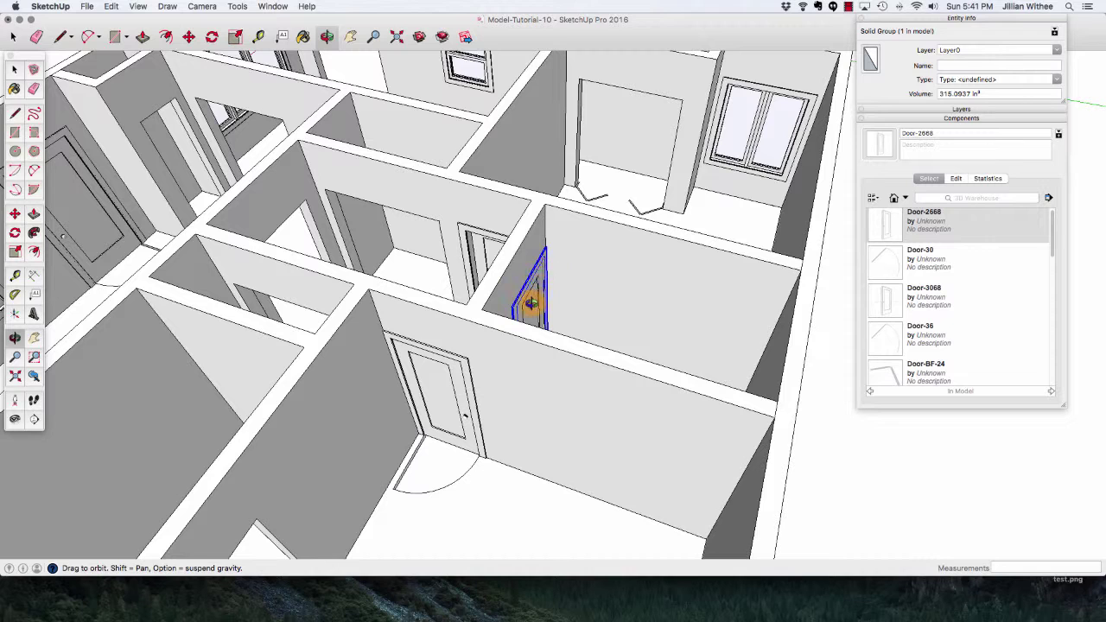
pyautogui.moveTo(513, 363); pyautogui.dragTo(458, 273)
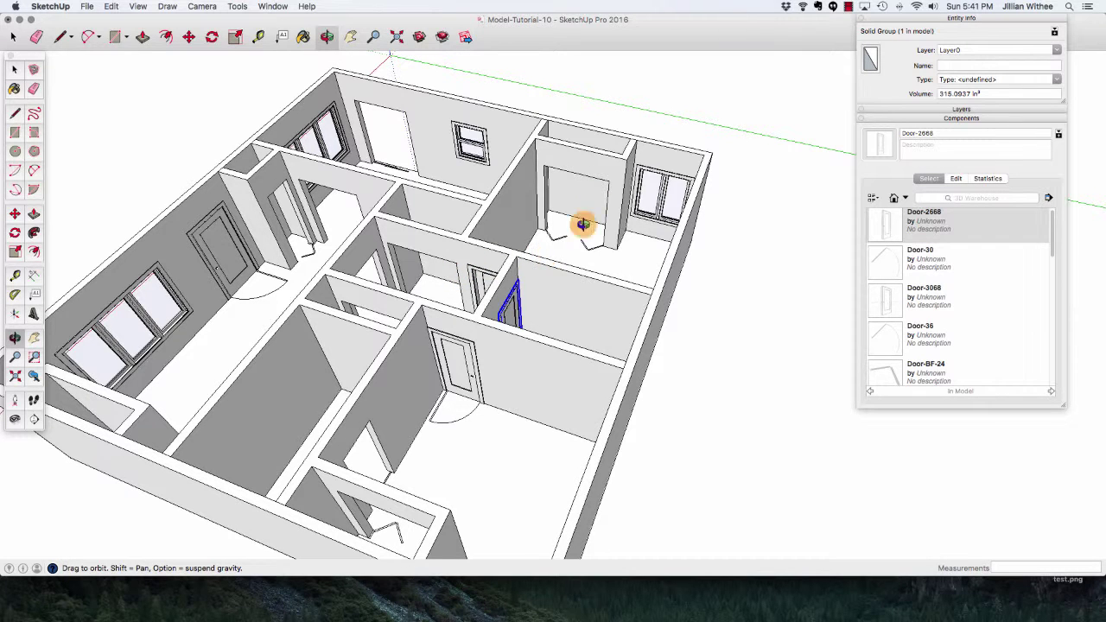
pyautogui.click(13, 38)
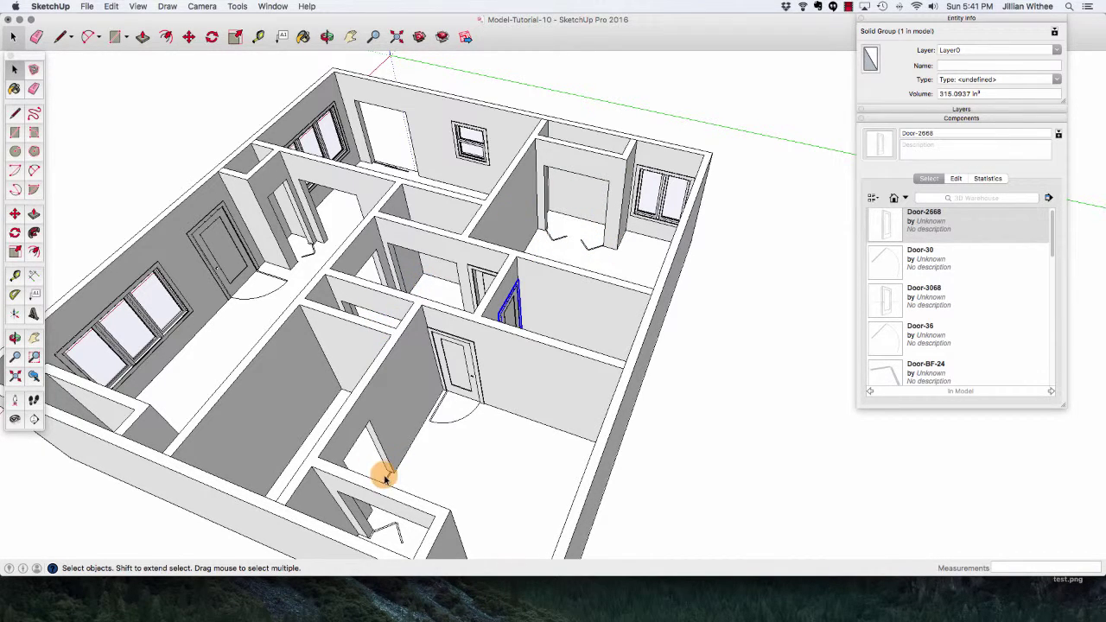
pyautogui.click(327, 37)
pyautogui.moveTo(484, 225); pyautogui.dragTo(590, 251)
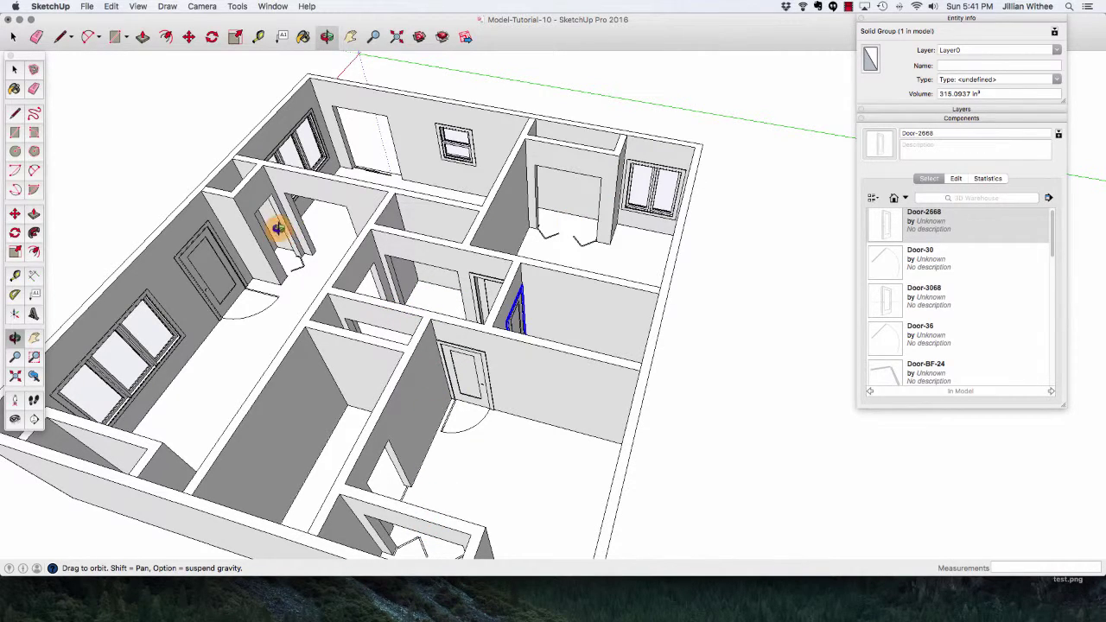
# Draw a 26" by 81" rectangle filling the narrow closet opening beside the entry door.
pyautogui.scroll(6, 222, 182)
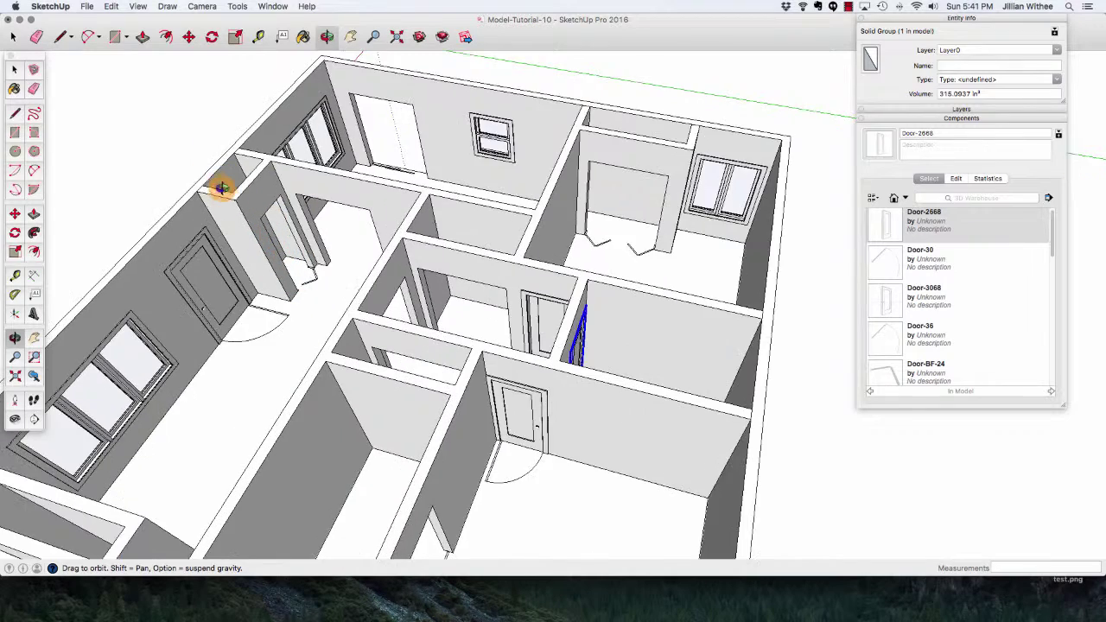
pyautogui.scroll(2, 239, 210)
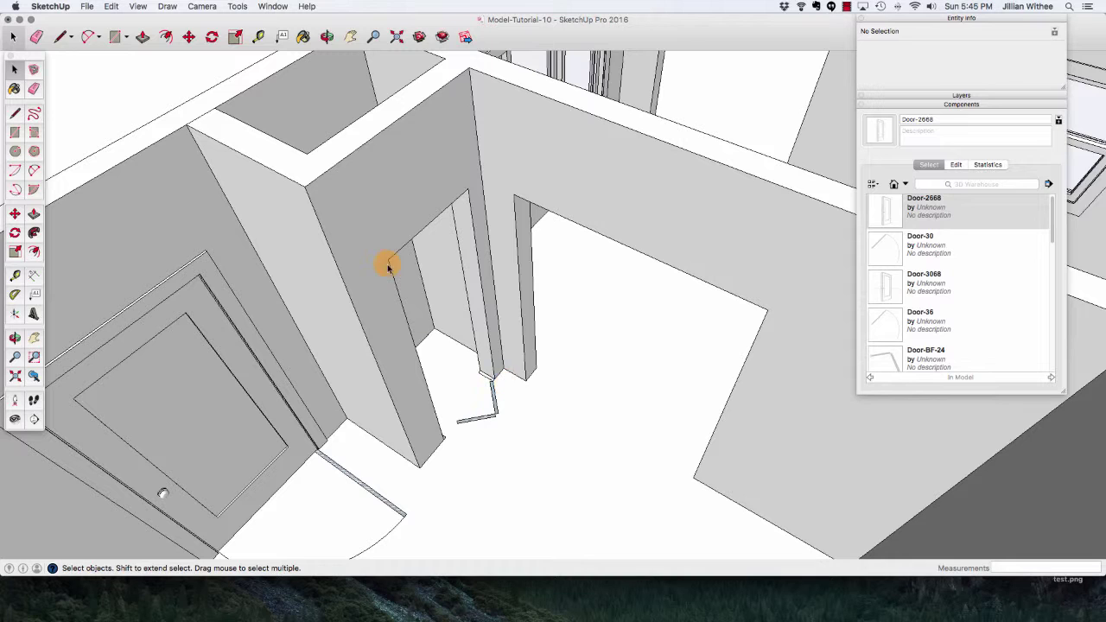
pyautogui.click(114, 36)
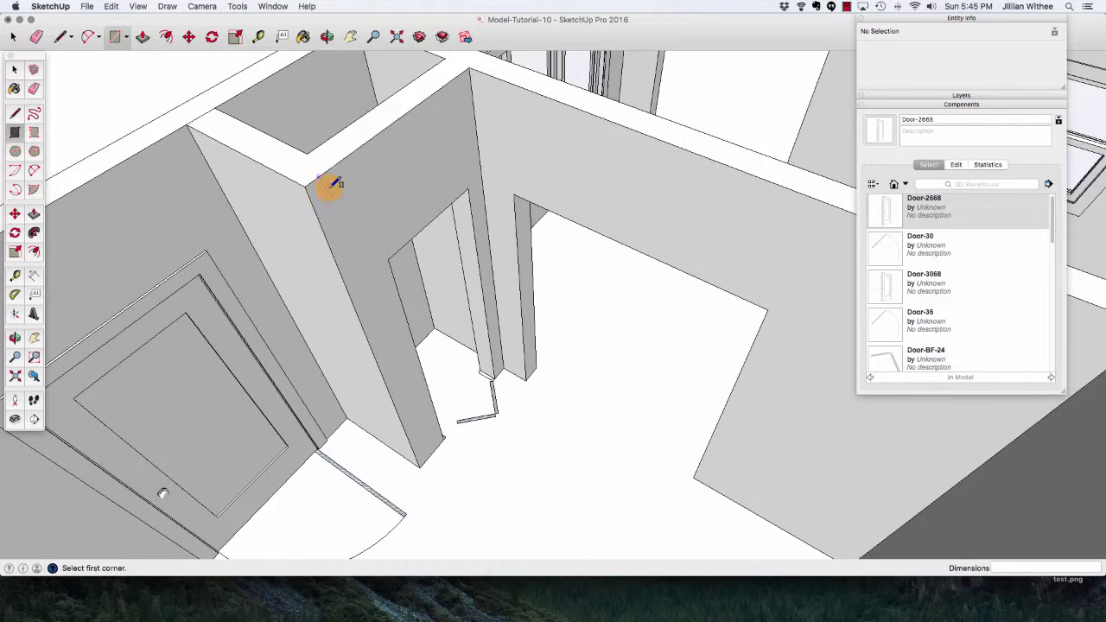
pyautogui.click(390, 261)
pyautogui.click(499, 380)
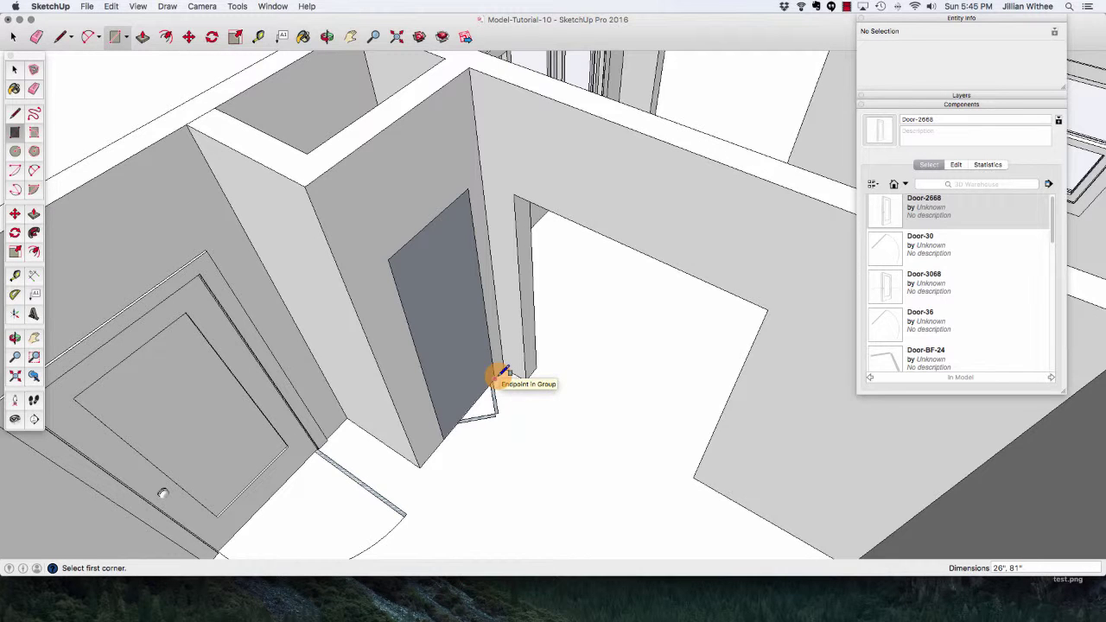
# Offset the closet opening rectangle 1" inward and delete the inner face.
pyautogui.click(166, 37)
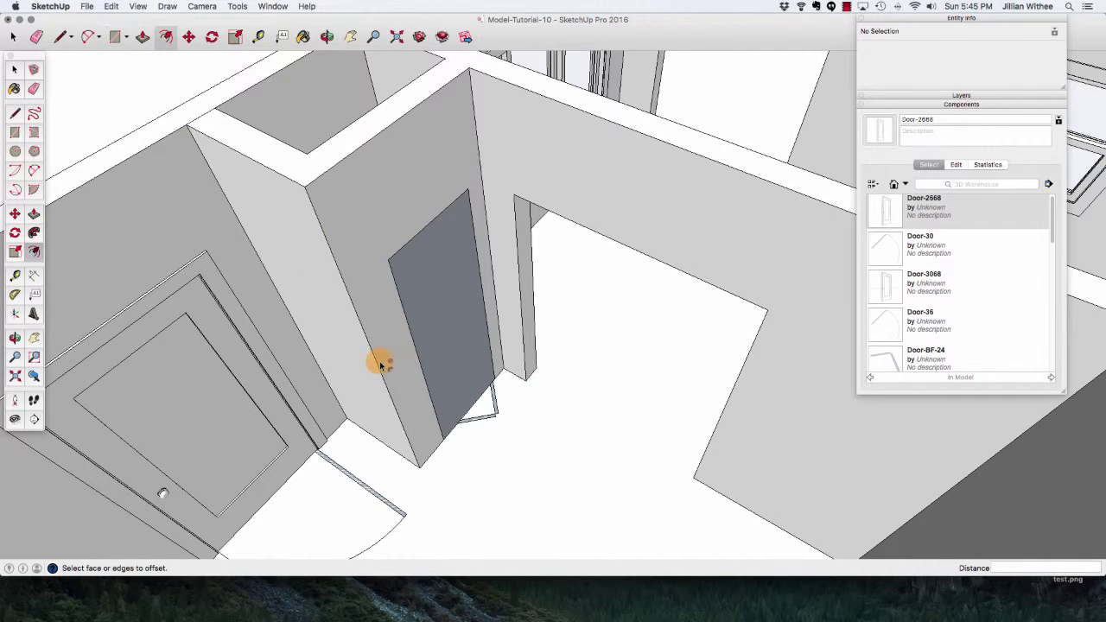
pyautogui.click(429, 344)
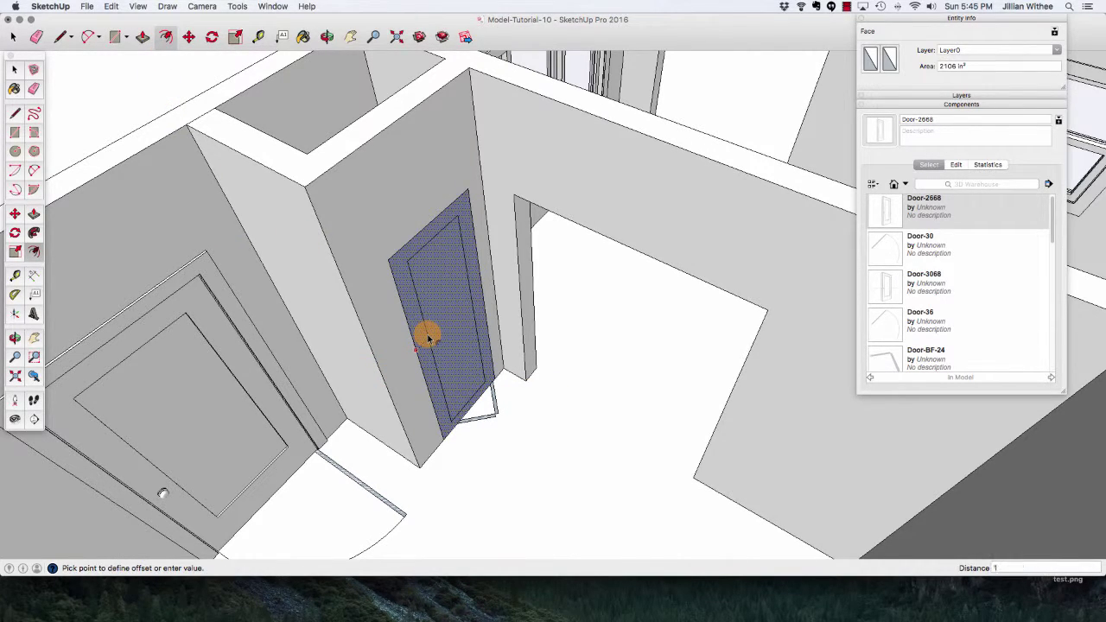
pyautogui.click(429, 339)
pyautogui.press('space')
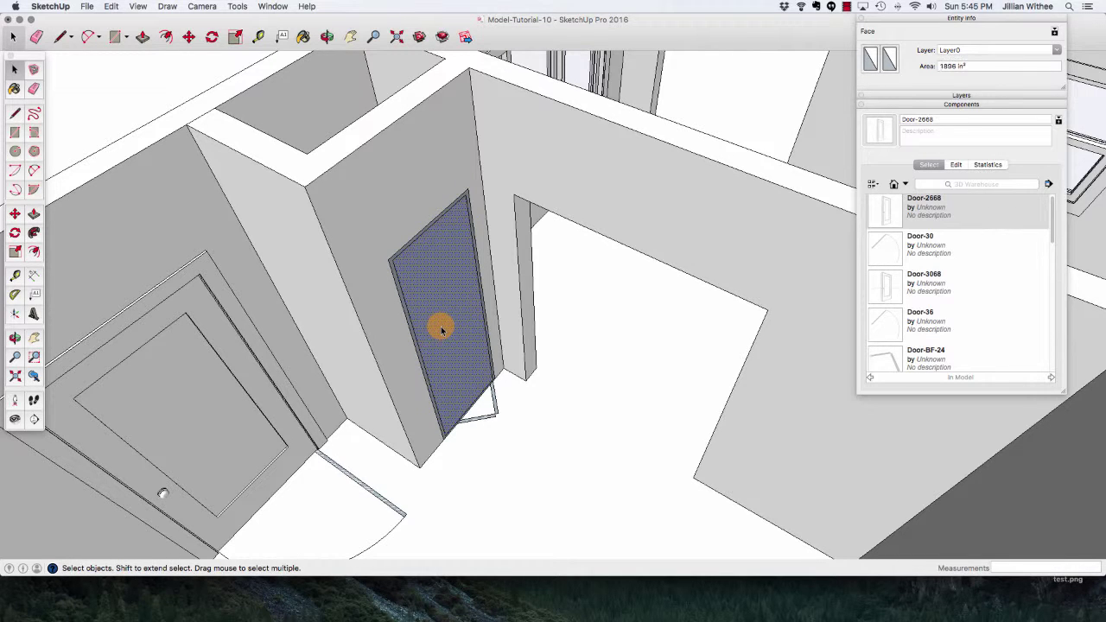
pyautogui.press('Delete')
# Extrude the closet frame face 6" into the wall thickness and erase the leftover threshold lines on the floor.
pyautogui.press('p')
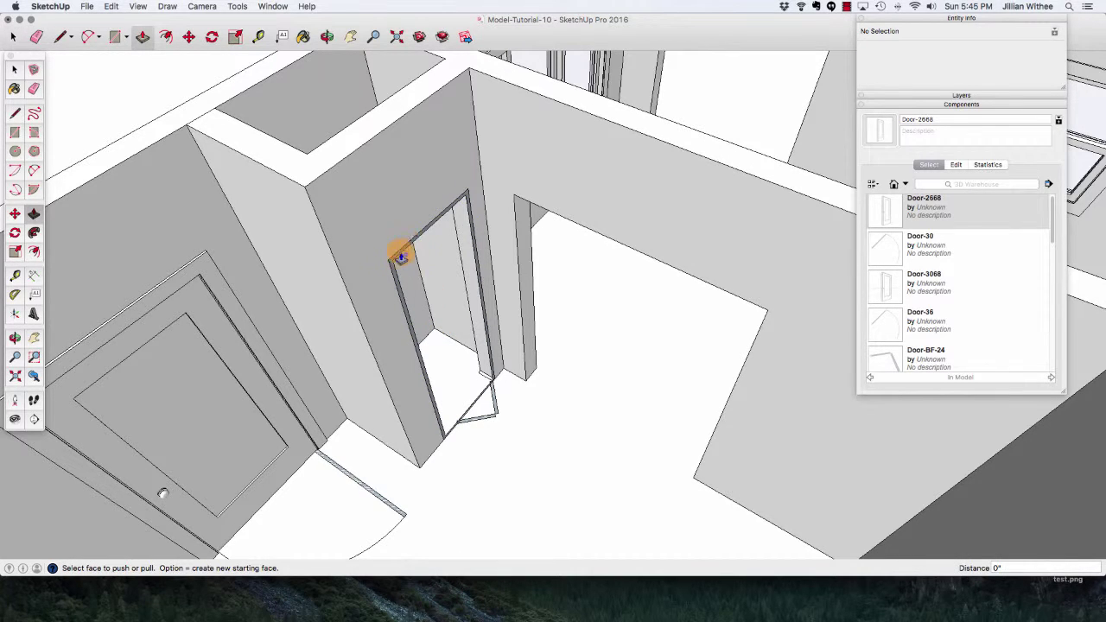
pyautogui.click(391, 261)
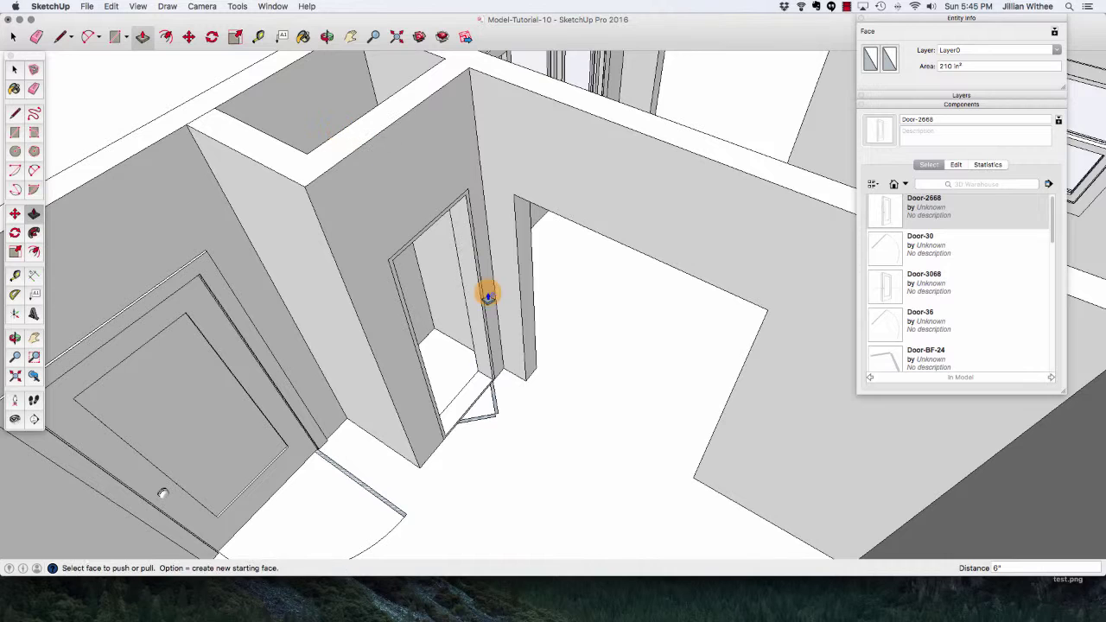
pyautogui.click(468, 390)
pyautogui.press('e')
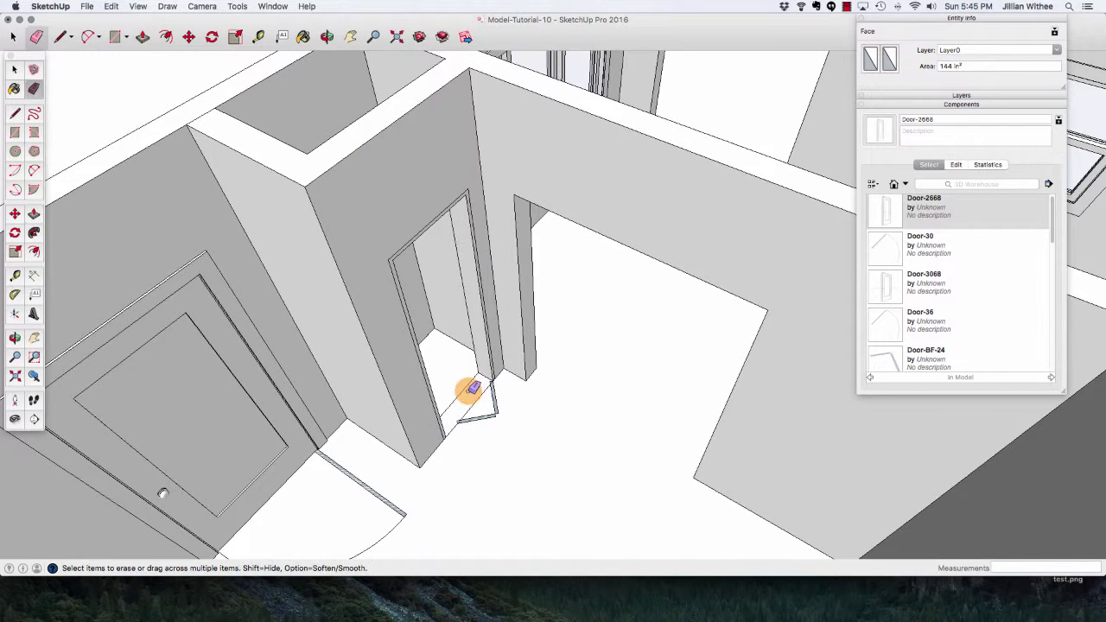
pyautogui.click(465, 387)
pyautogui.click(480, 400)
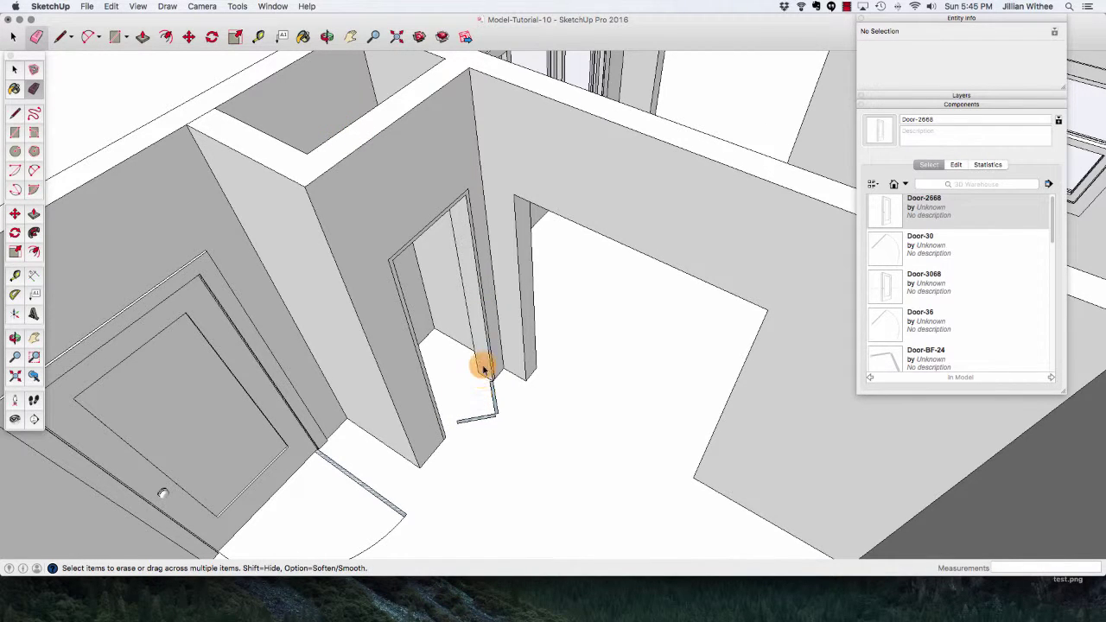
# Make the complete closet door frame a group.
pyautogui.press('space')
pyautogui.tripleClick(484, 363)
pyautogui.rightClick(484, 362)
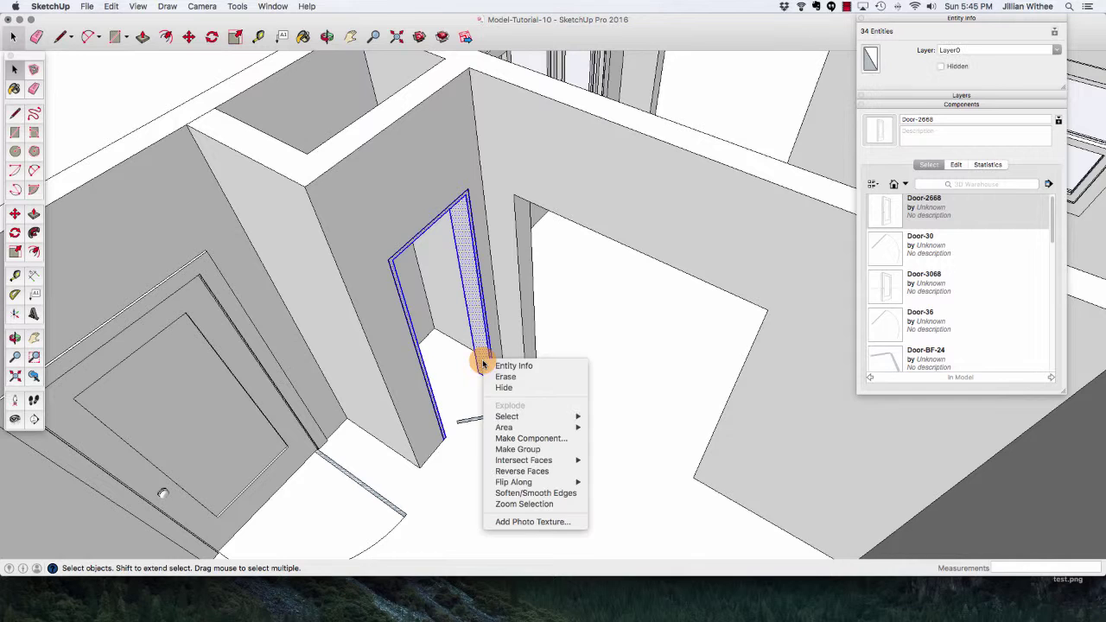
pyautogui.click(516, 449)
# Place a vertical guide 12" from the inner side edge of the closet frame, down the middle of the opening.
pyautogui.scroll(3, 486, 252)
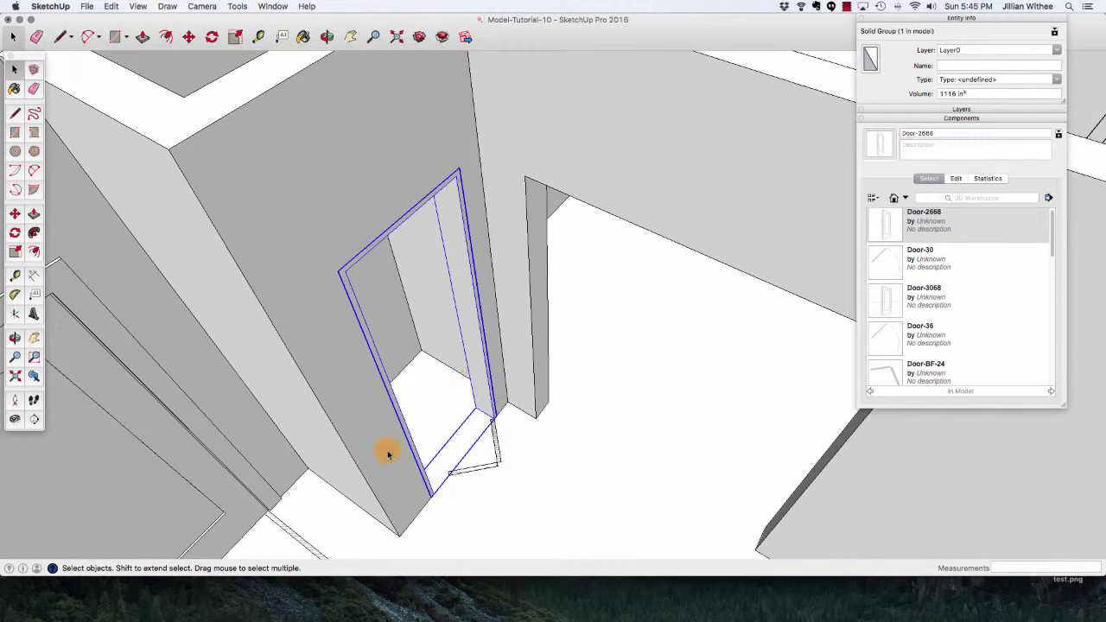
pyautogui.click(259, 36)
pyautogui.click(465, 208)
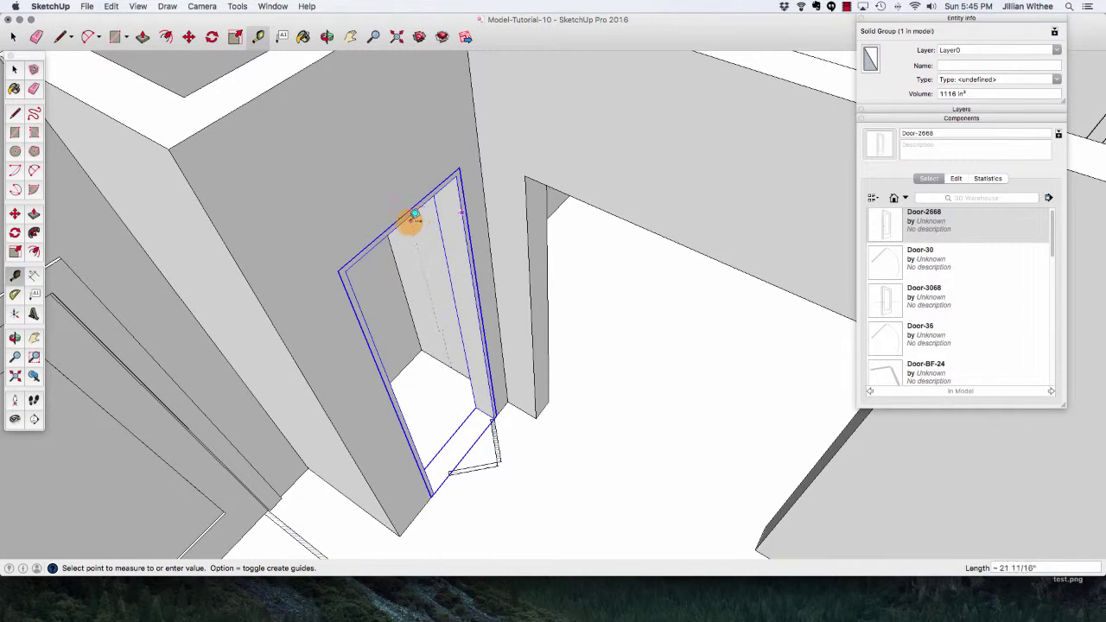
pyautogui.click(414, 216)
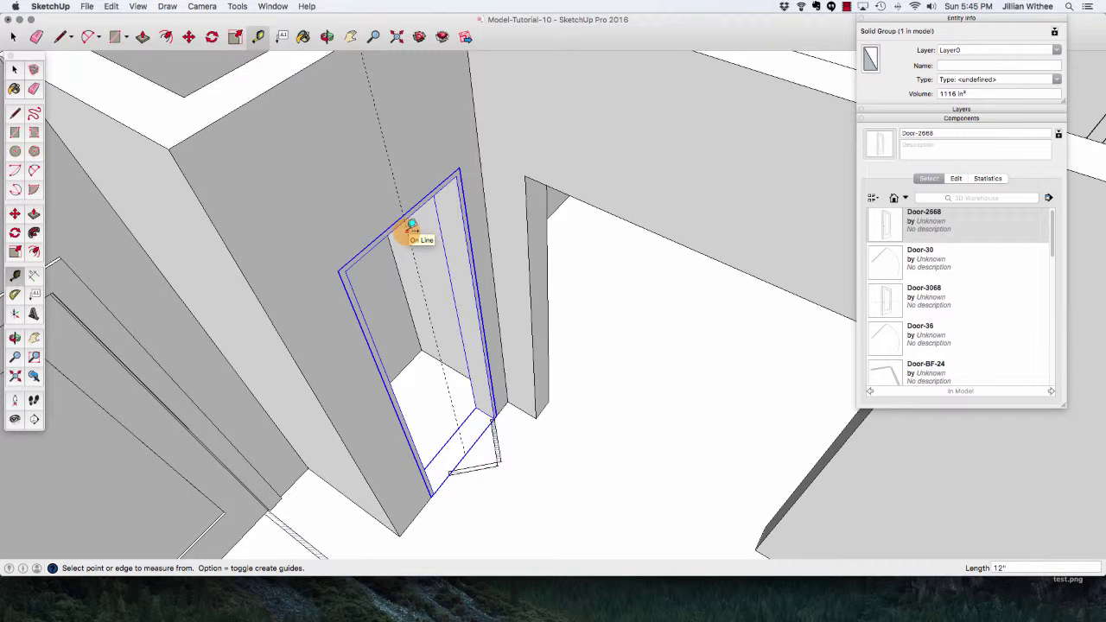
# Draw a 12" by 80" rectangle from the guide to the frame's lower corner and extrude it 1" thick.
pyautogui.press('r')
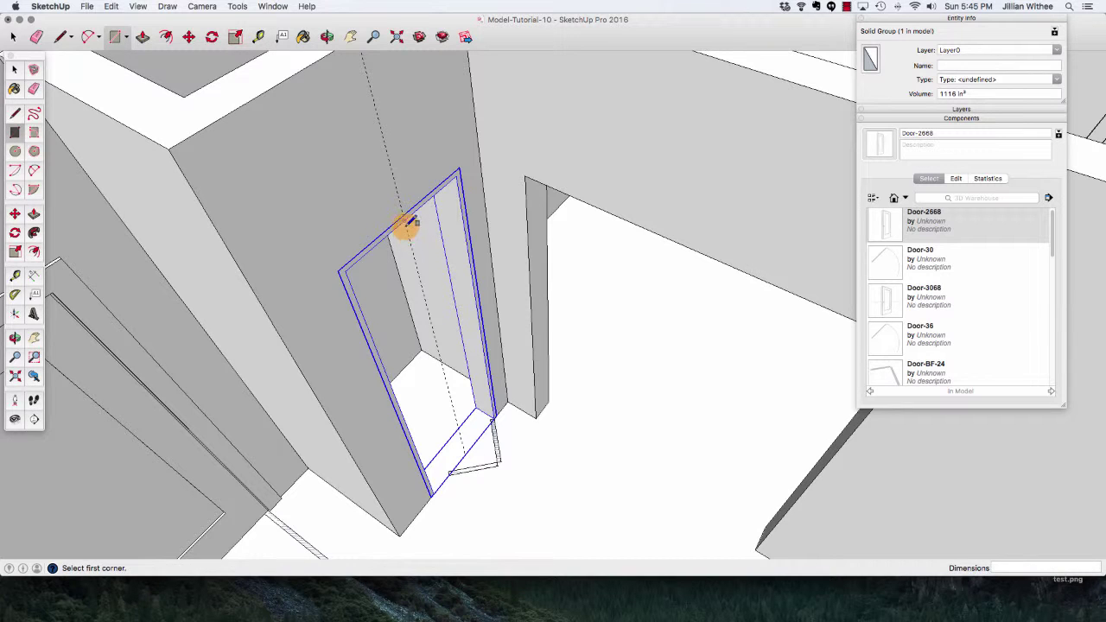
pyautogui.click(407, 221)
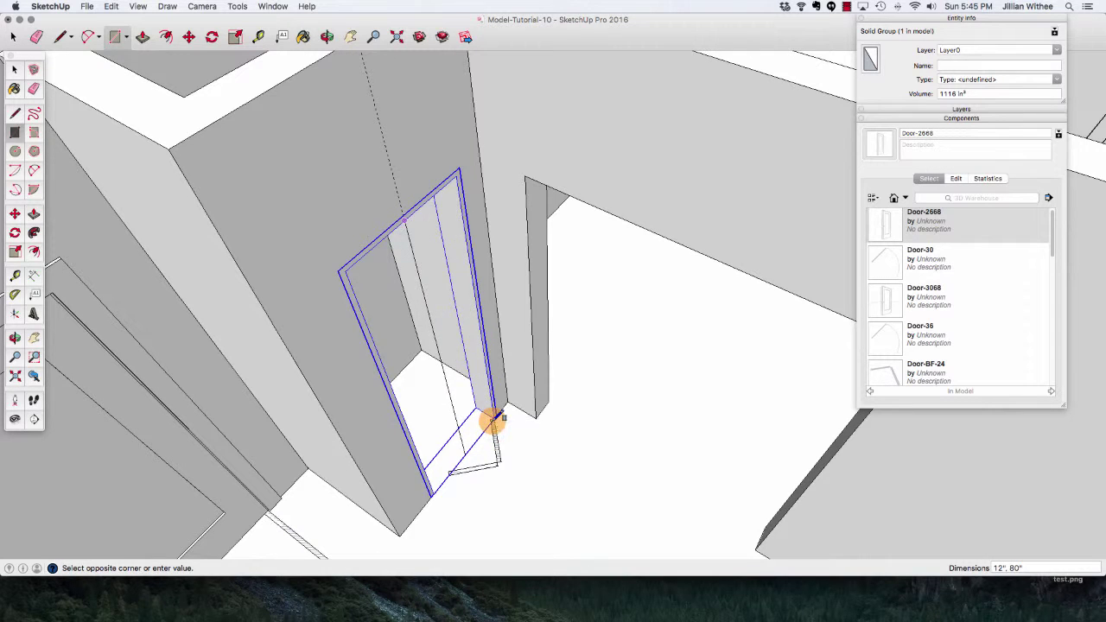
pyautogui.click(495, 420)
pyautogui.press('p')
pyautogui.click(459, 382)
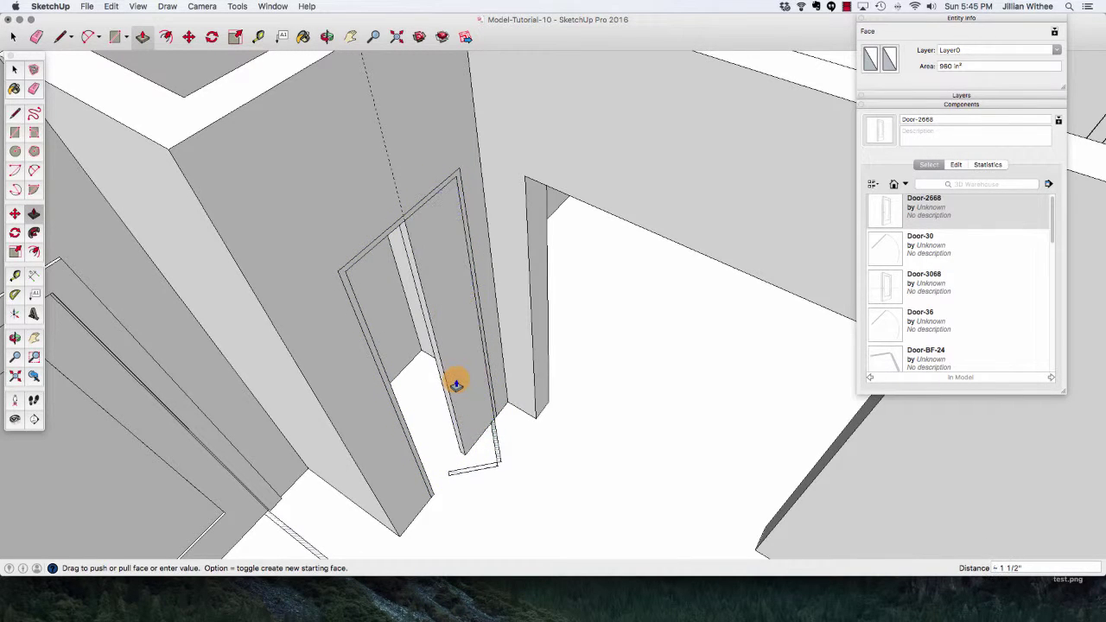
pyautogui.click(457, 383)
# Make the extruded half-width door panel a group.
pyautogui.press('space')
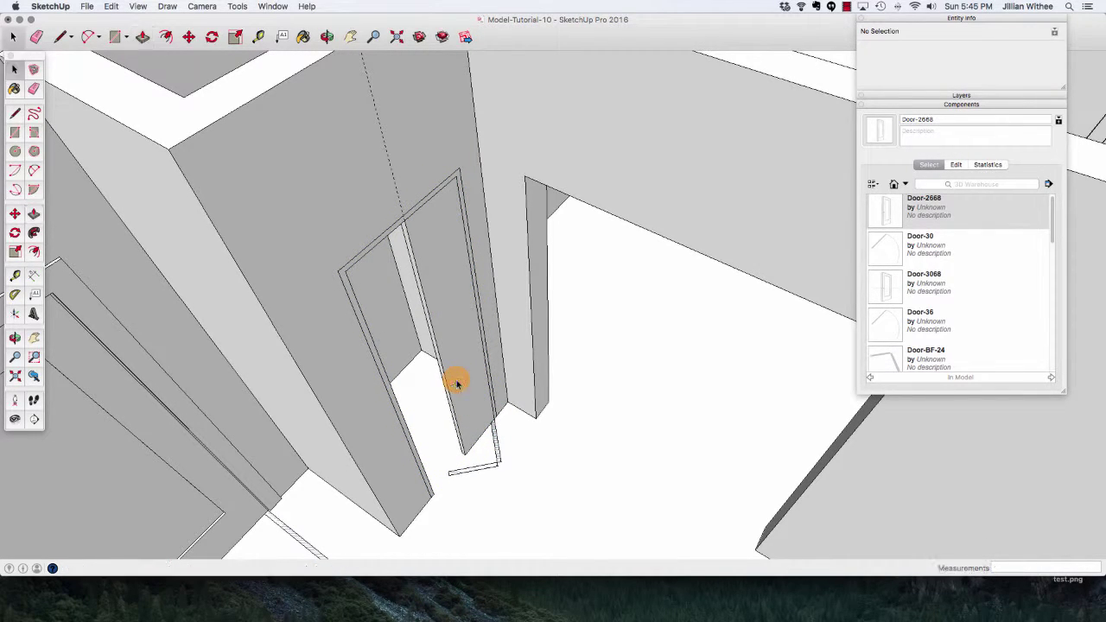
pyautogui.tripleClick(457, 383)
pyautogui.rightClick(457, 383)
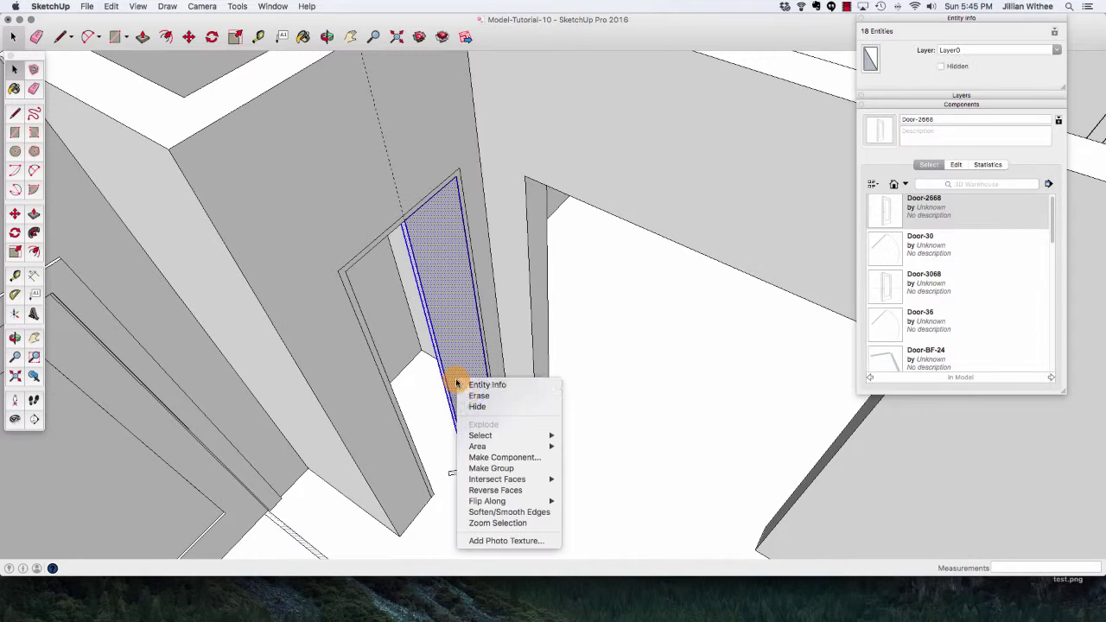
pyautogui.click(536, 469)
pyautogui.press('m')
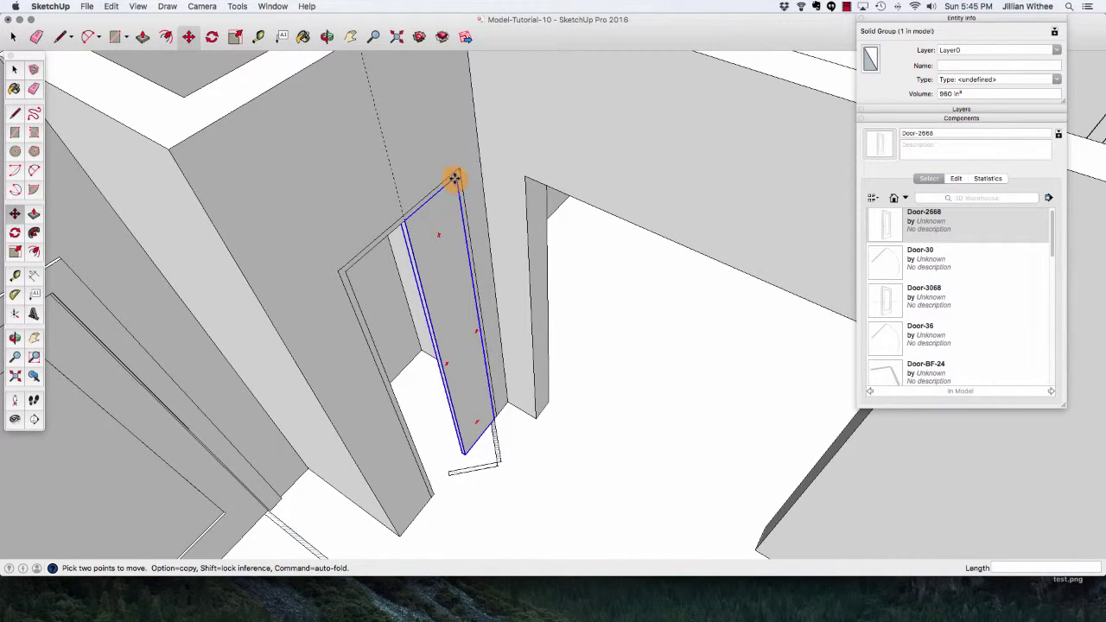
pyautogui.click(453, 183)
pyautogui.click(405, 217)
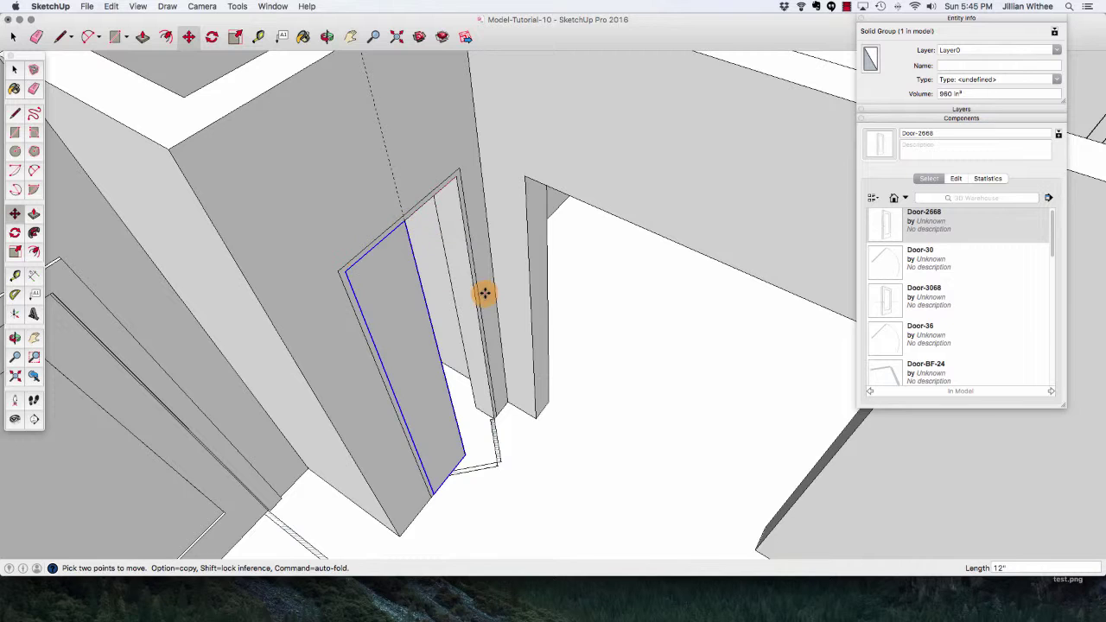
pyautogui.press('super+z')
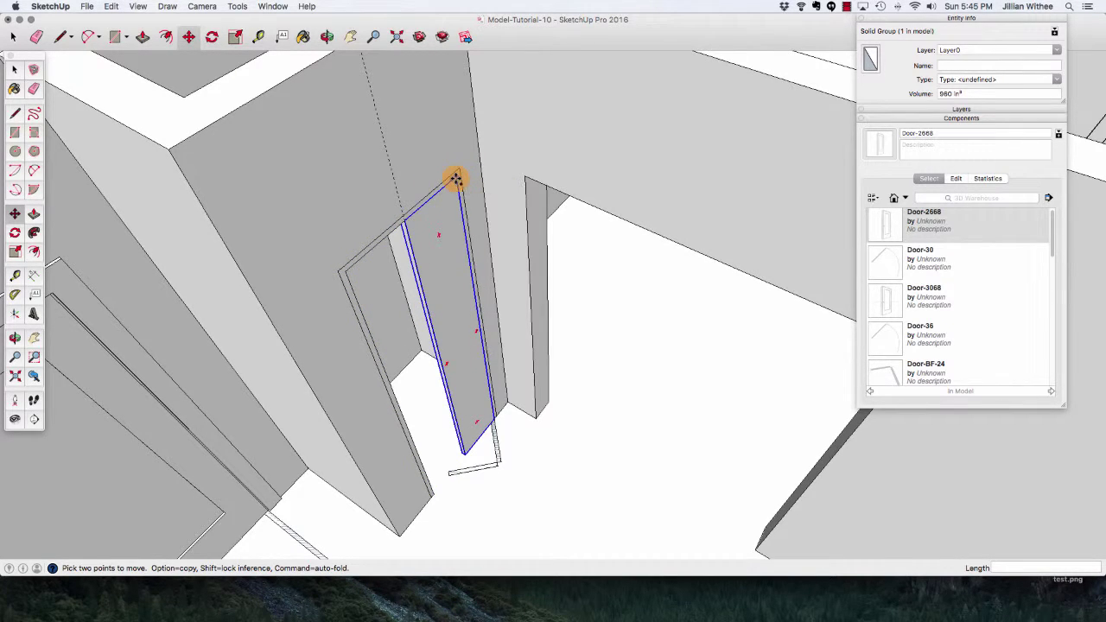
# Copy the door panel 12" across to the other half of the closet opening and delete the vertical guide.
pyautogui.click(458, 179)
pyautogui.press('alt')
pyautogui.click(405, 225)
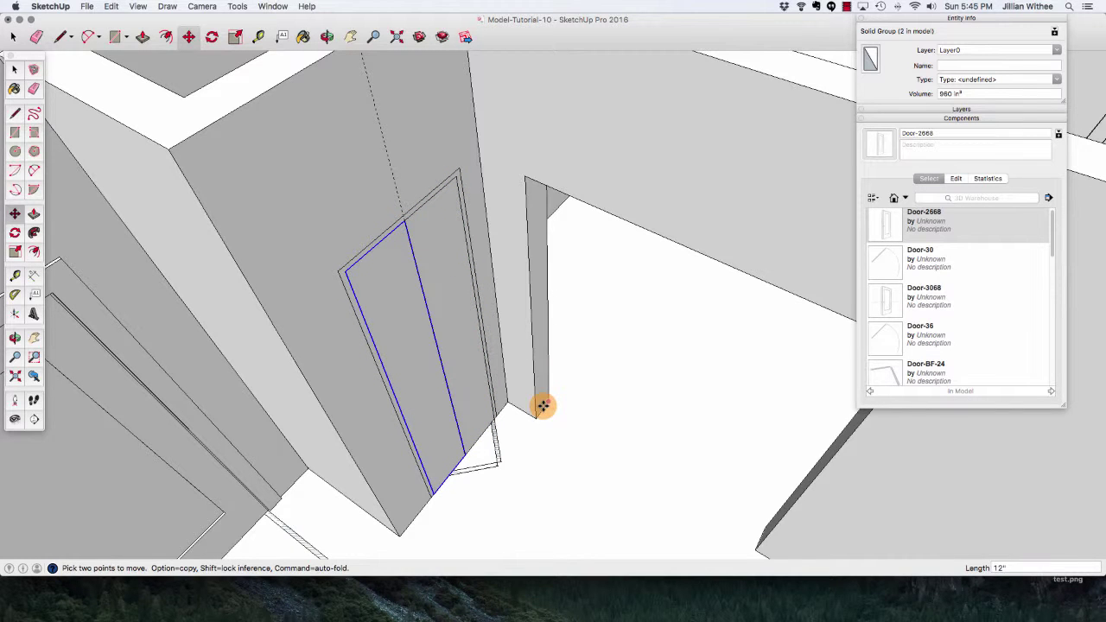
pyautogui.press('space')
pyautogui.click(589, 430)
pyautogui.scroll(-5, 458, 419)
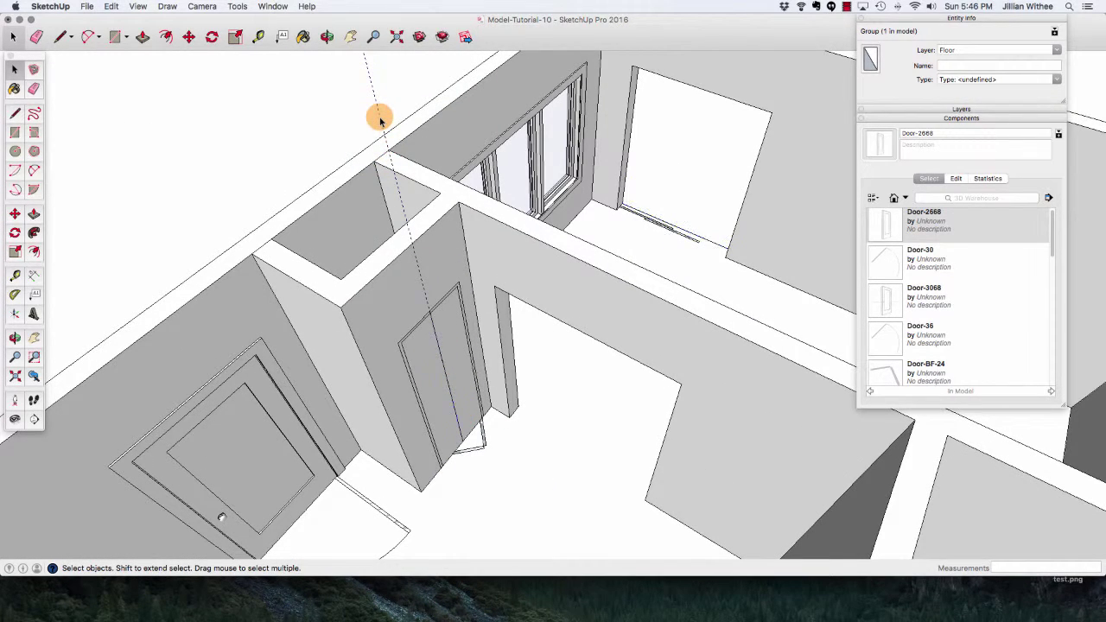
pyautogui.click(381, 121)
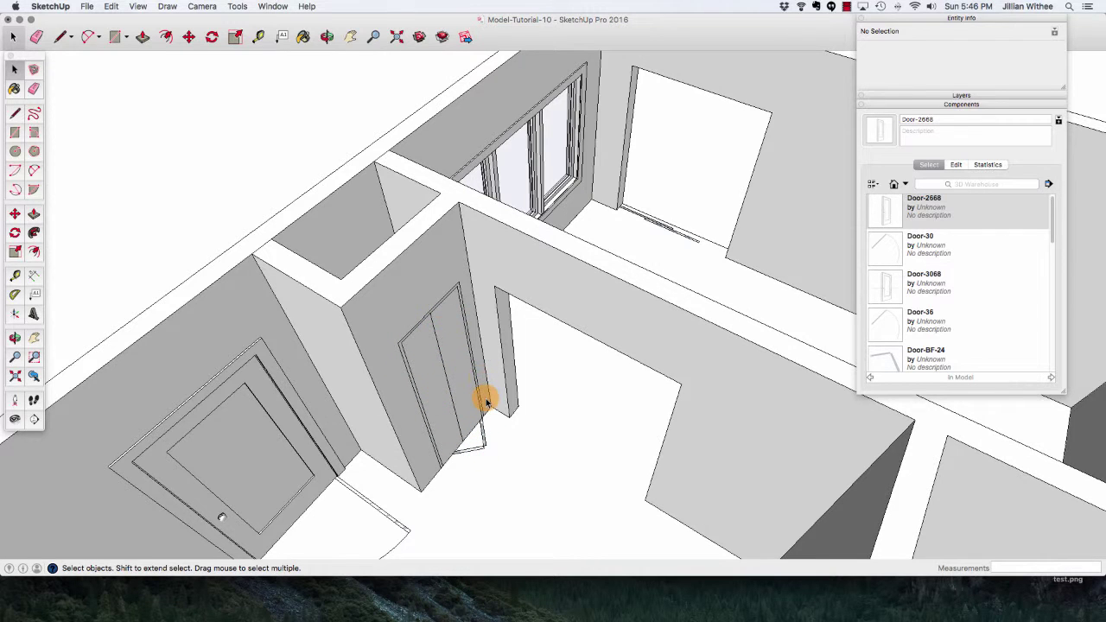
# Open the door panel group nearest the wall corner and offset its front face 3" inward.
pyautogui.scroll(2, 487, 402)
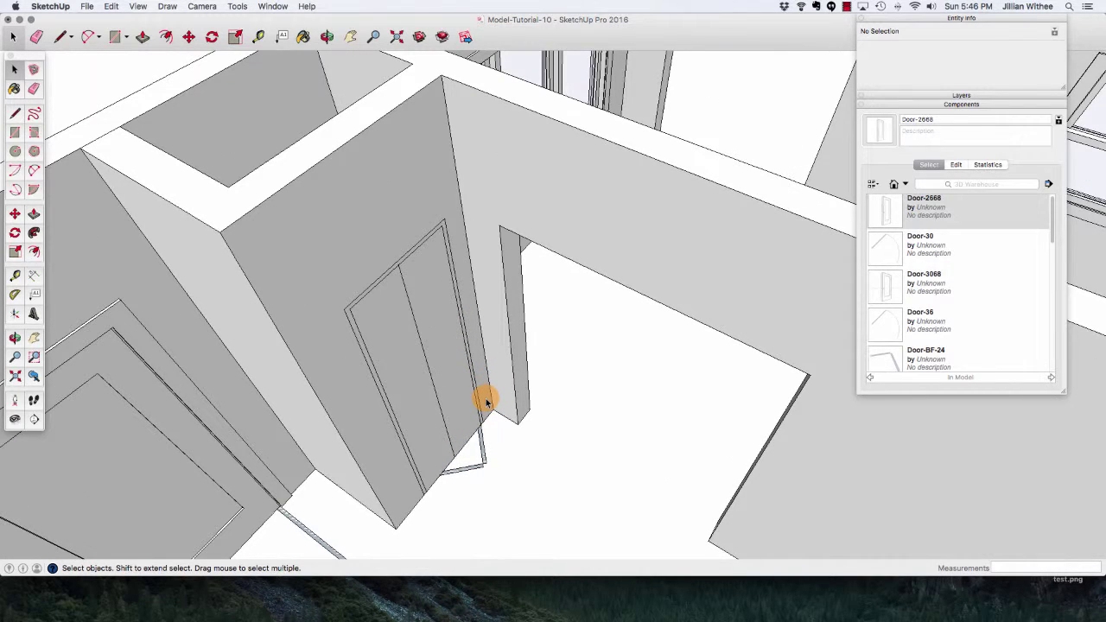
pyautogui.doubleClick(468, 397)
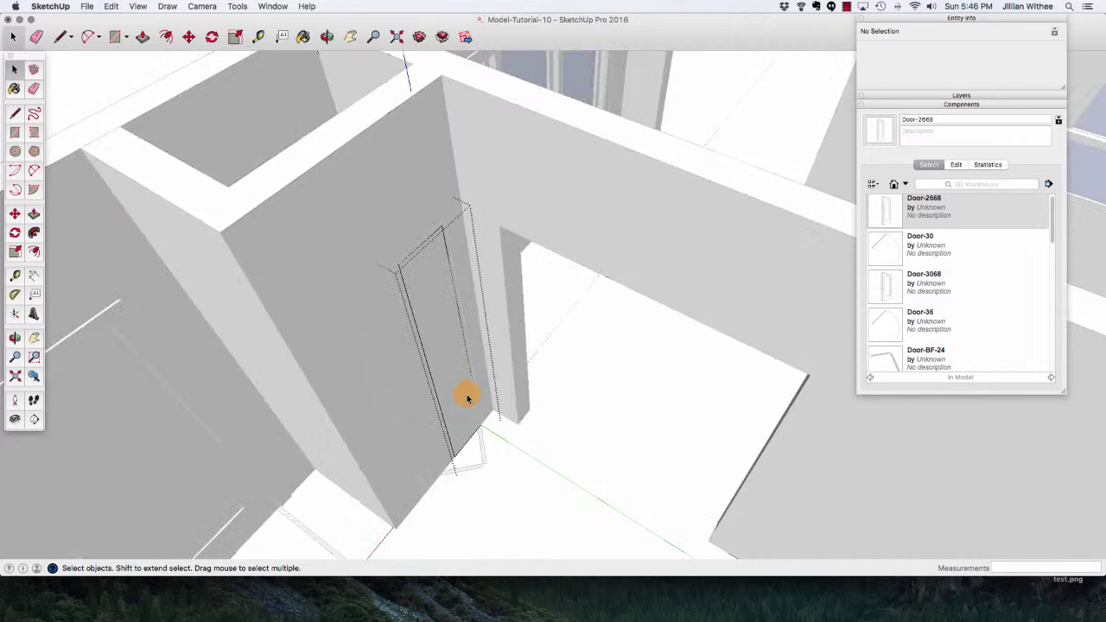
pyautogui.click(162, 38)
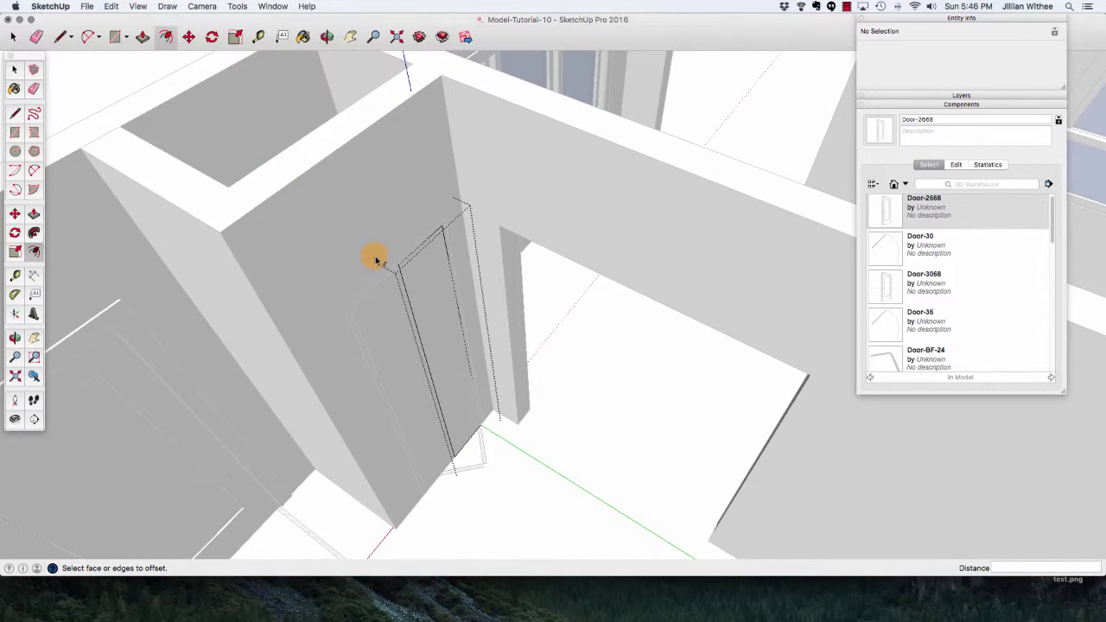
pyautogui.click(416, 280)
pyautogui.write('3')
pyautogui.press('Return')
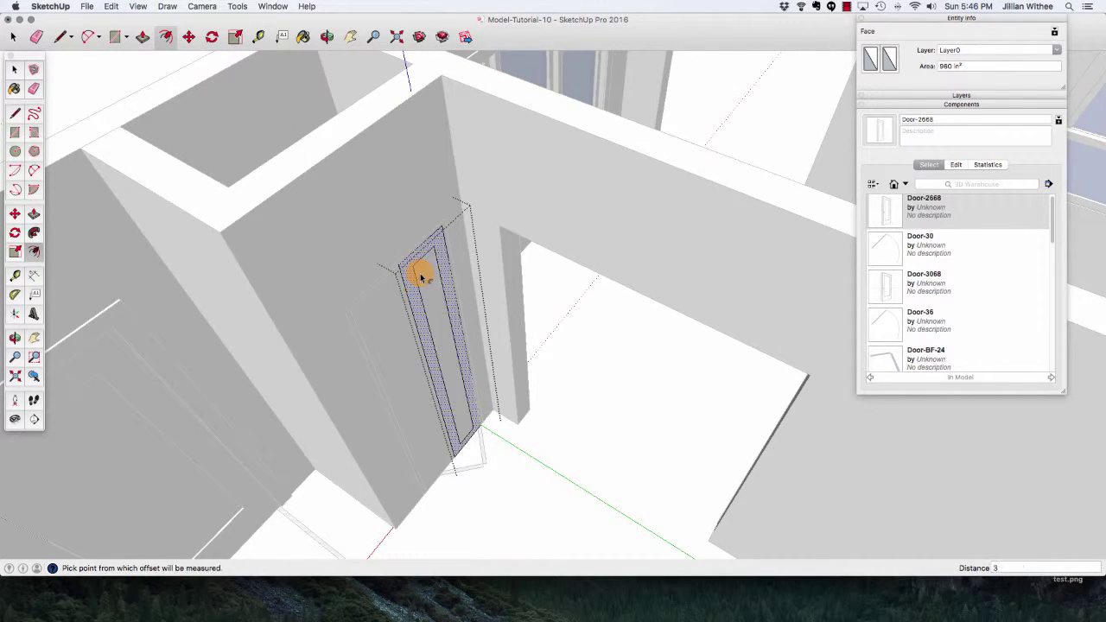
pyautogui.press('space')
pyautogui.scroll(5, 477, 447)
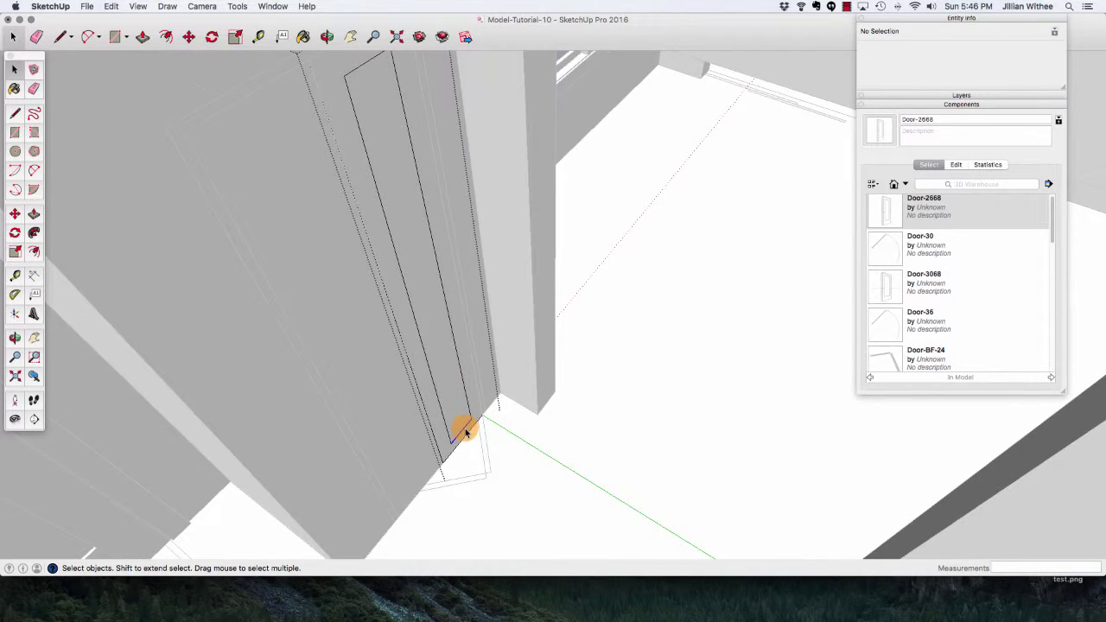
pyautogui.click(464, 432)
pyautogui.press('m')
pyautogui.click(464, 425)
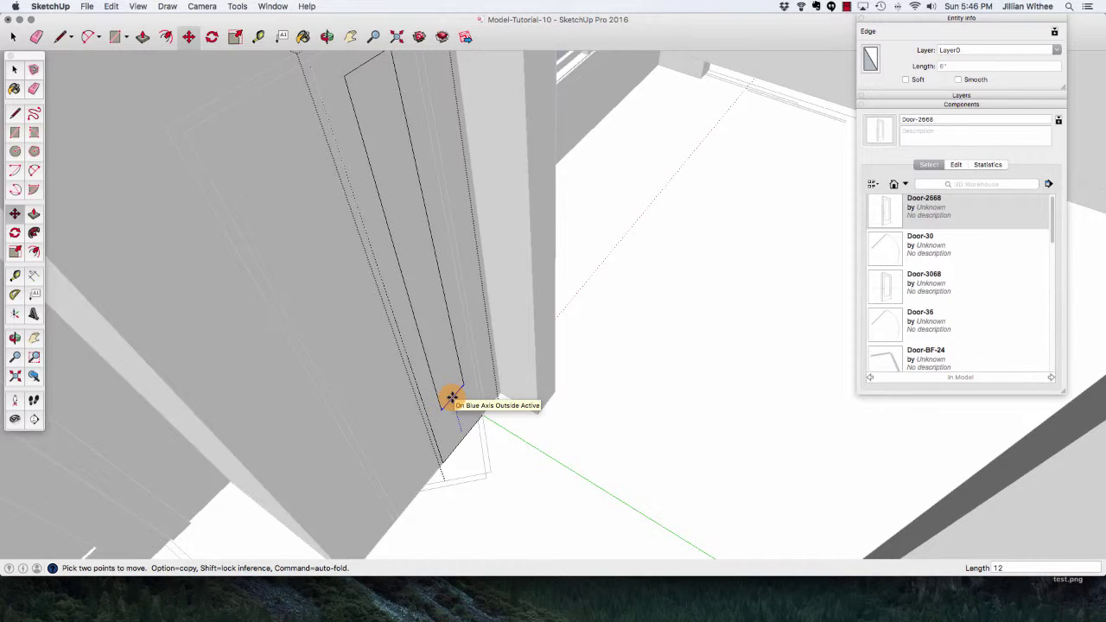
pyautogui.click(452, 398)
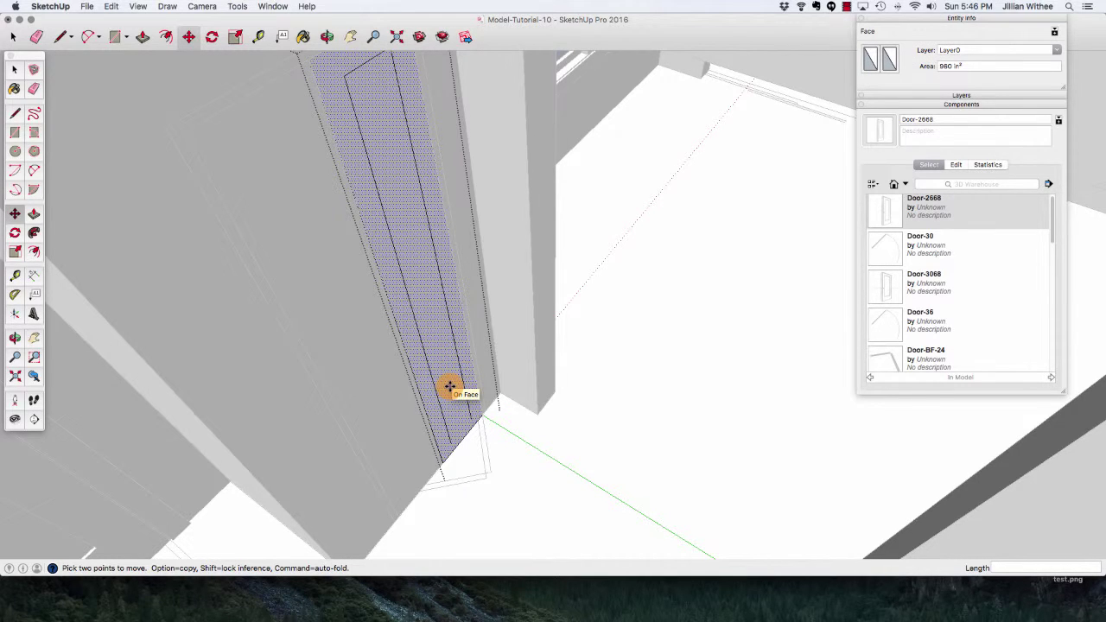
pyautogui.press('super+z')
# Move the bottom edge of the inset rectangle up 9" along the blue axis.
pyautogui.click(459, 434)
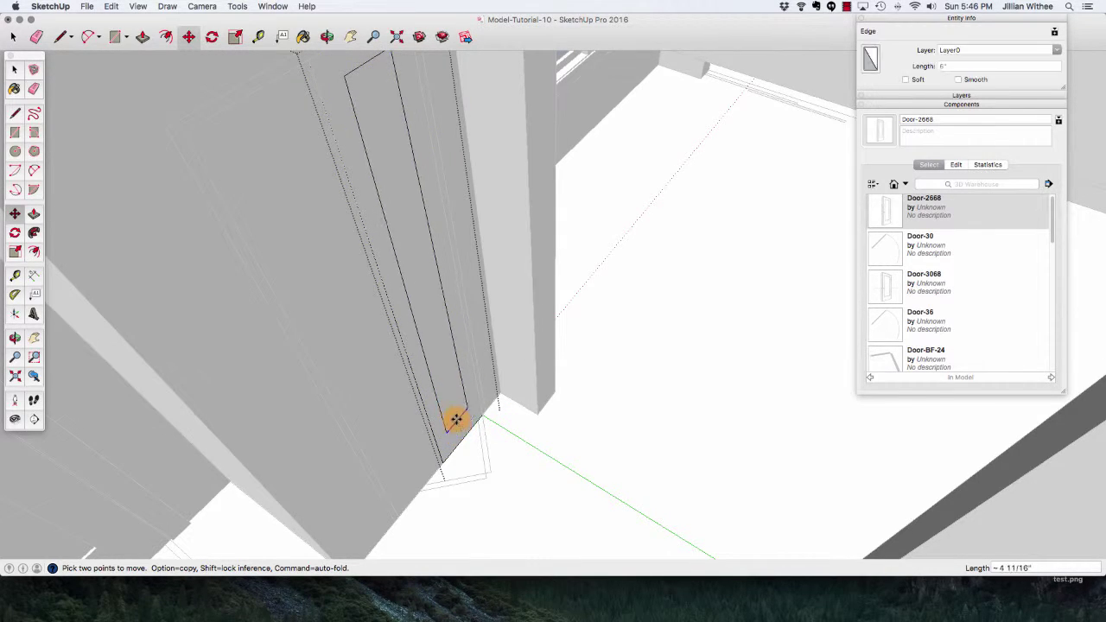
pyautogui.click(453, 417)
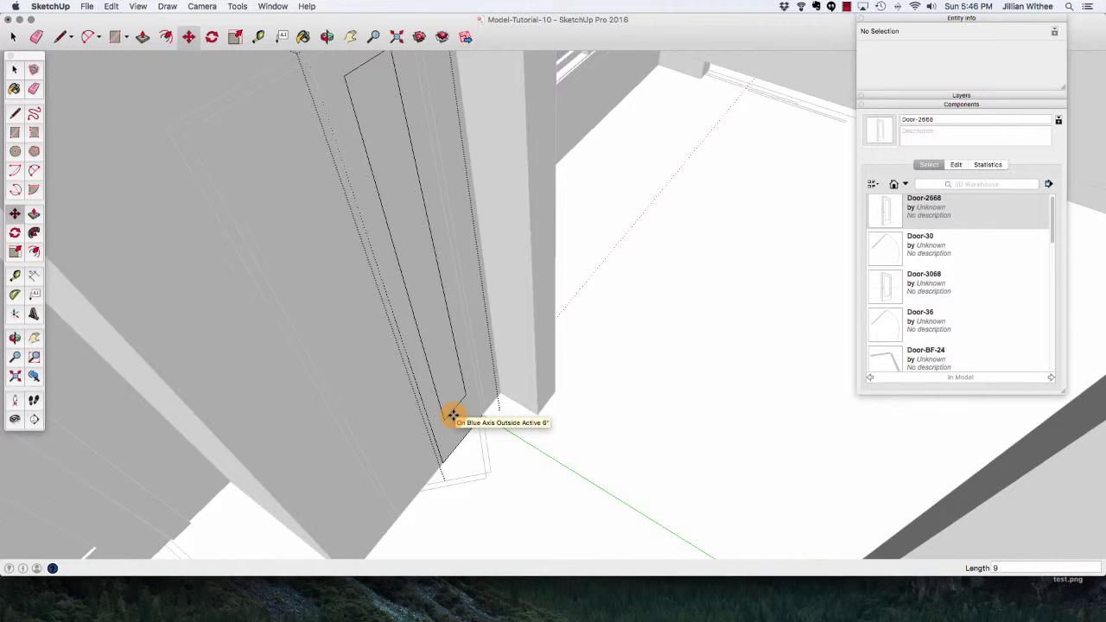
pyautogui.scroll(-3, 453, 417)
pyautogui.press('space')
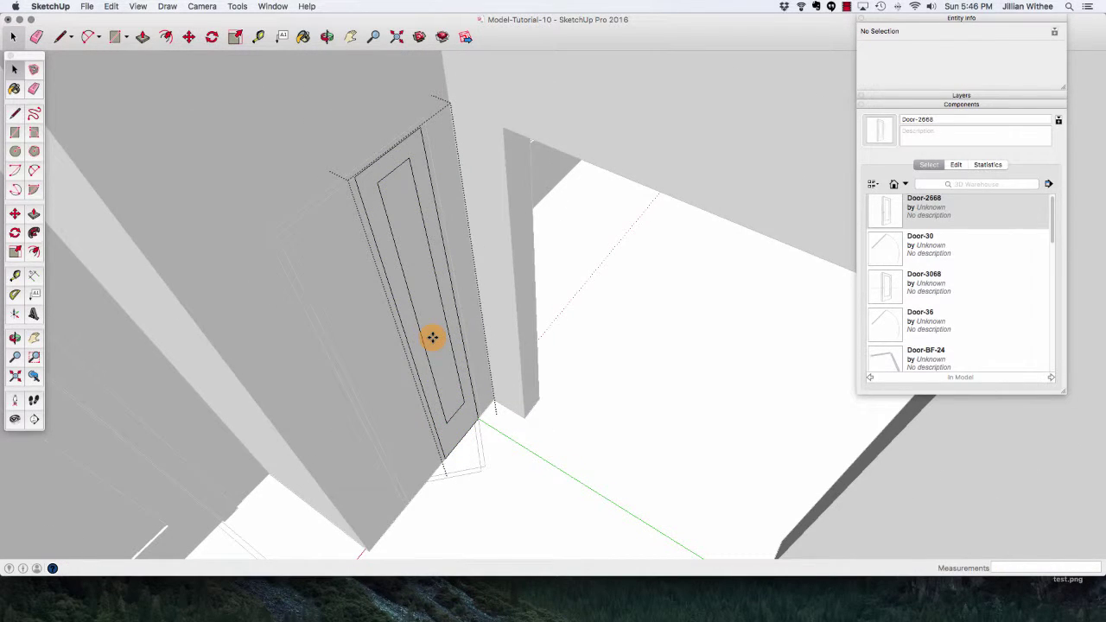
# Recess the inset face 0.5" into the door panel and close the group.
pyautogui.click(433, 338)
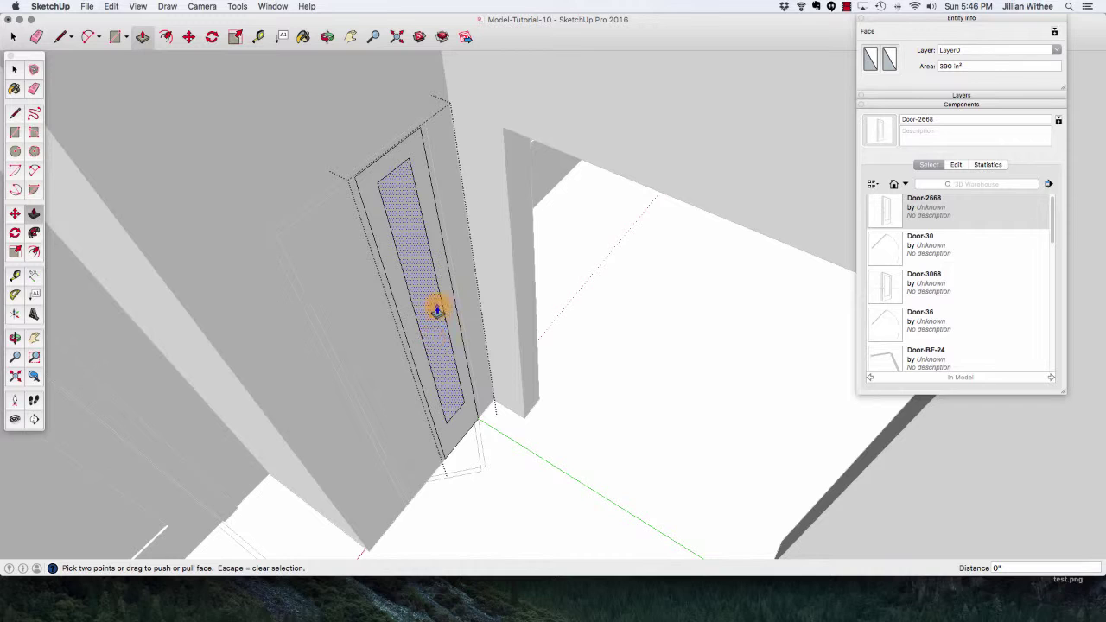
pyautogui.click(437, 311)
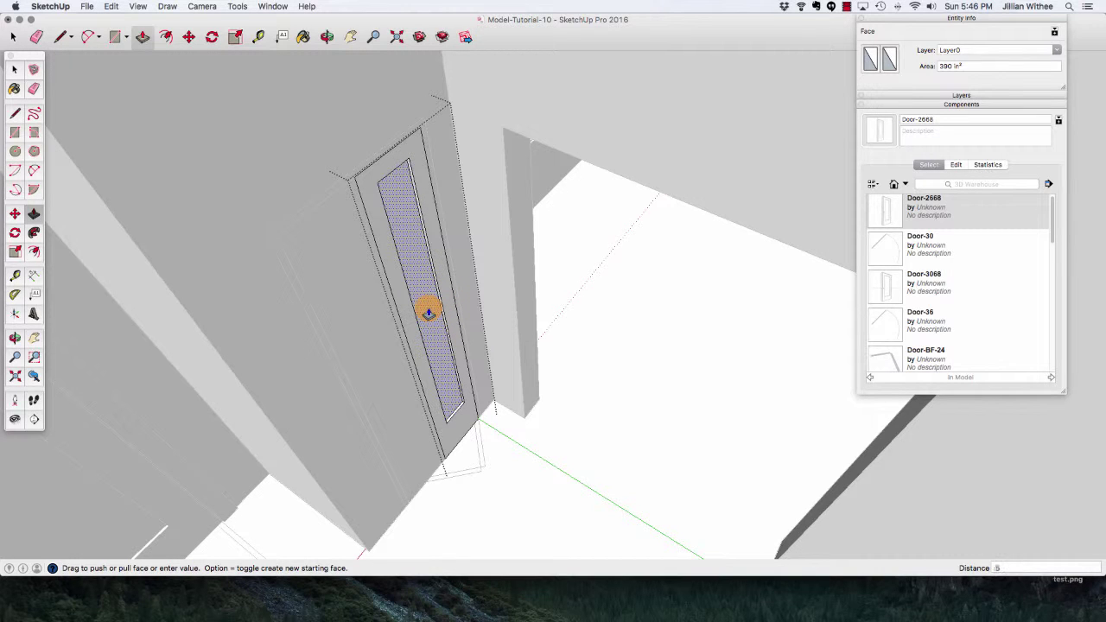
pyautogui.press('Return')
pyautogui.press('space')
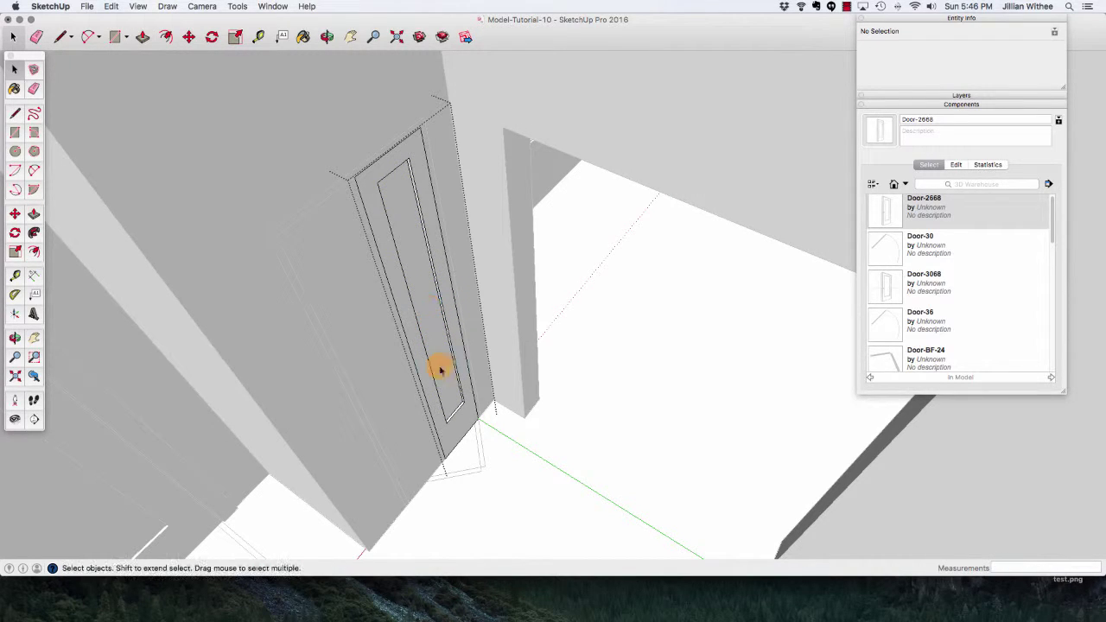
pyautogui.click(476, 486)
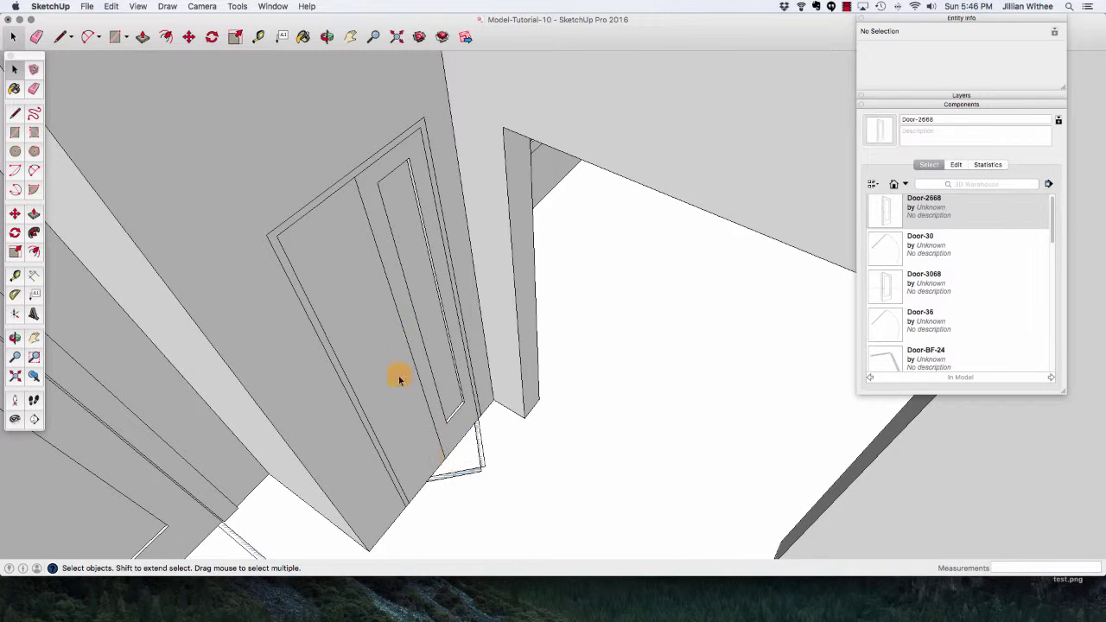
# Delete the plain door panel from the closet opening and select the panel with the recessed inset.
pyautogui.click(336, 273)
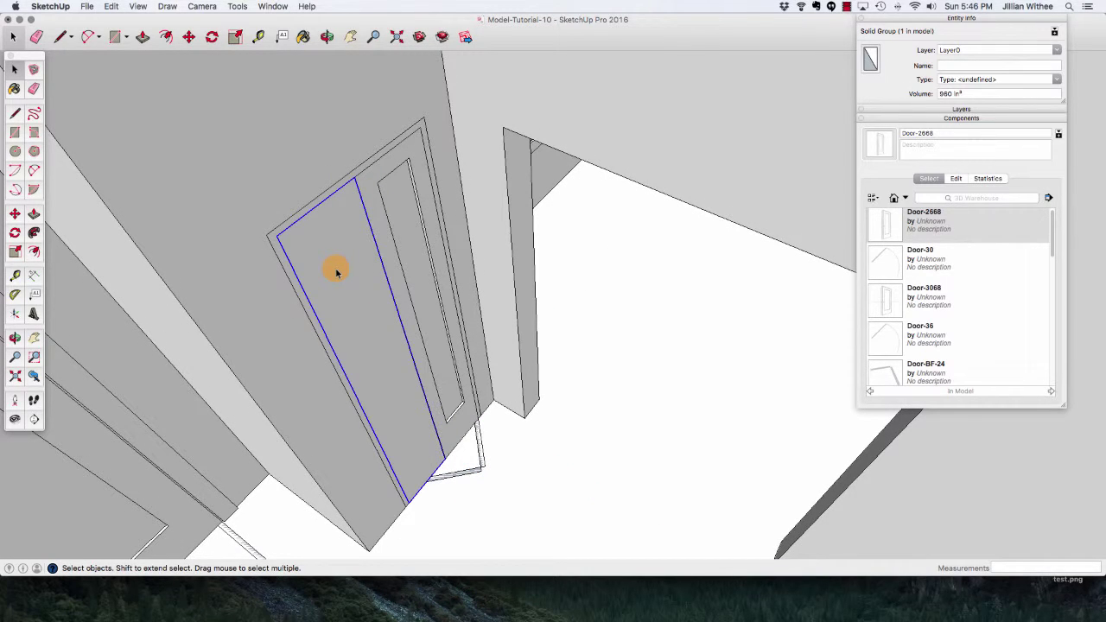
pyautogui.press('Delete')
pyautogui.click(394, 224)
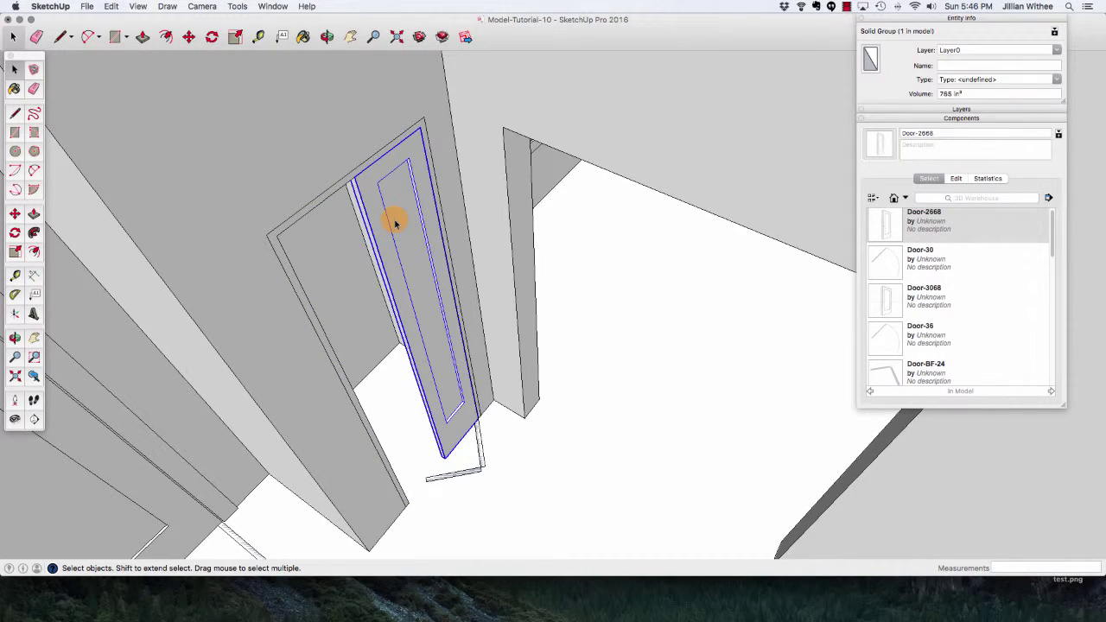
# Convert the recessed door panel into a component and rename its definition Bi-fold-Door-Panel-12.
pyautogui.press('m')
pyautogui.press('space')
pyautogui.rightClick(400, 226)
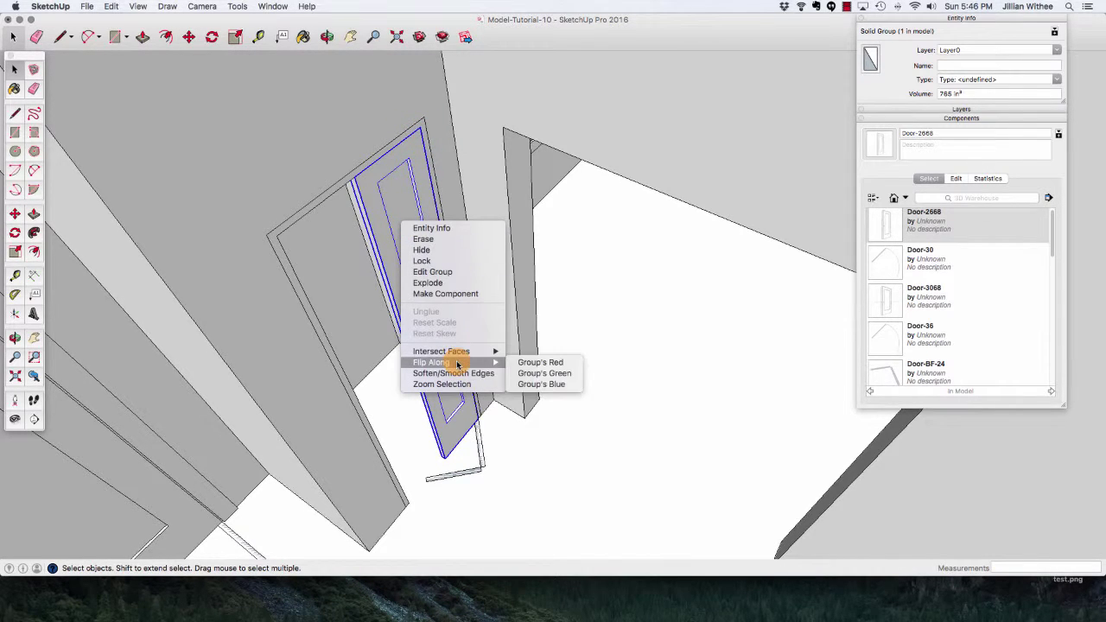
pyautogui.click(715, 241)
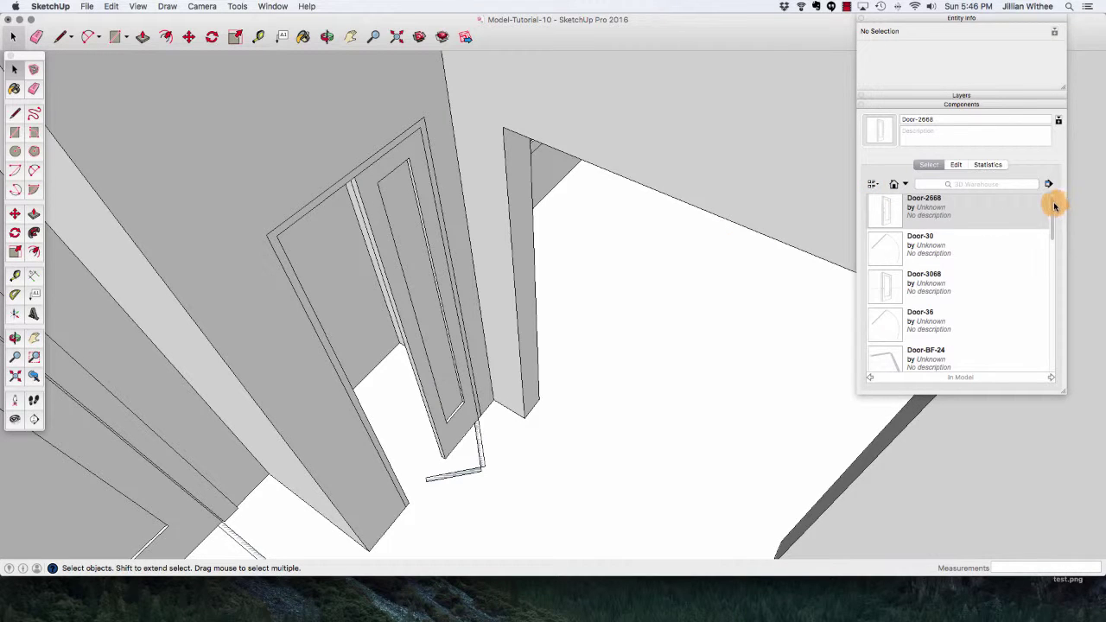
pyautogui.moveTo(1055, 208); pyautogui.dragTo(1054, 254)
pyautogui.click(940, 329)
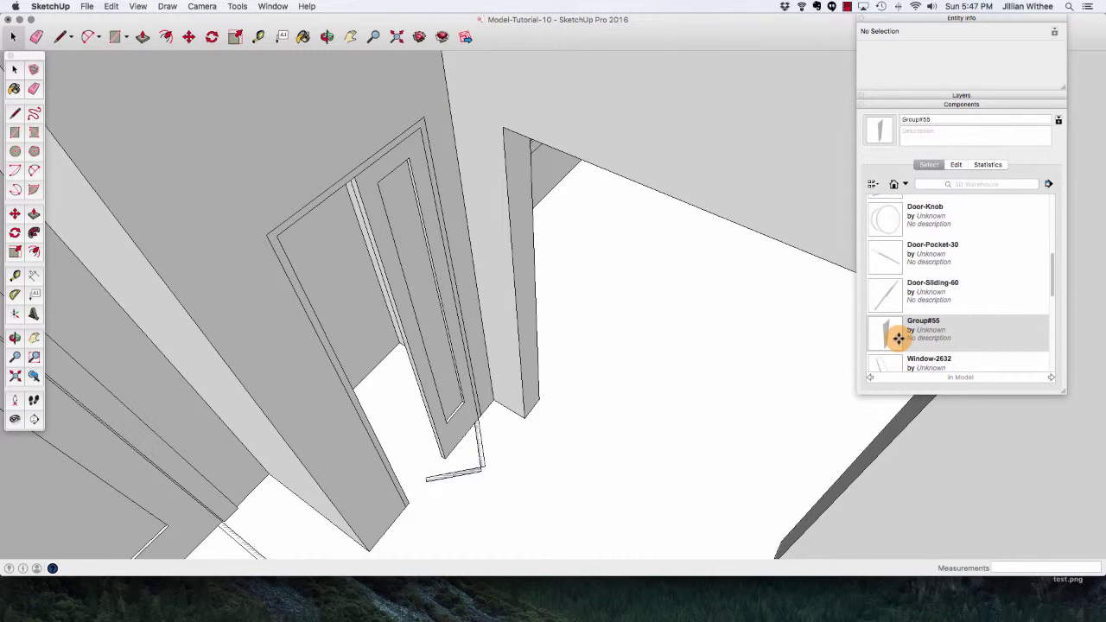
pyautogui.click(933, 121)
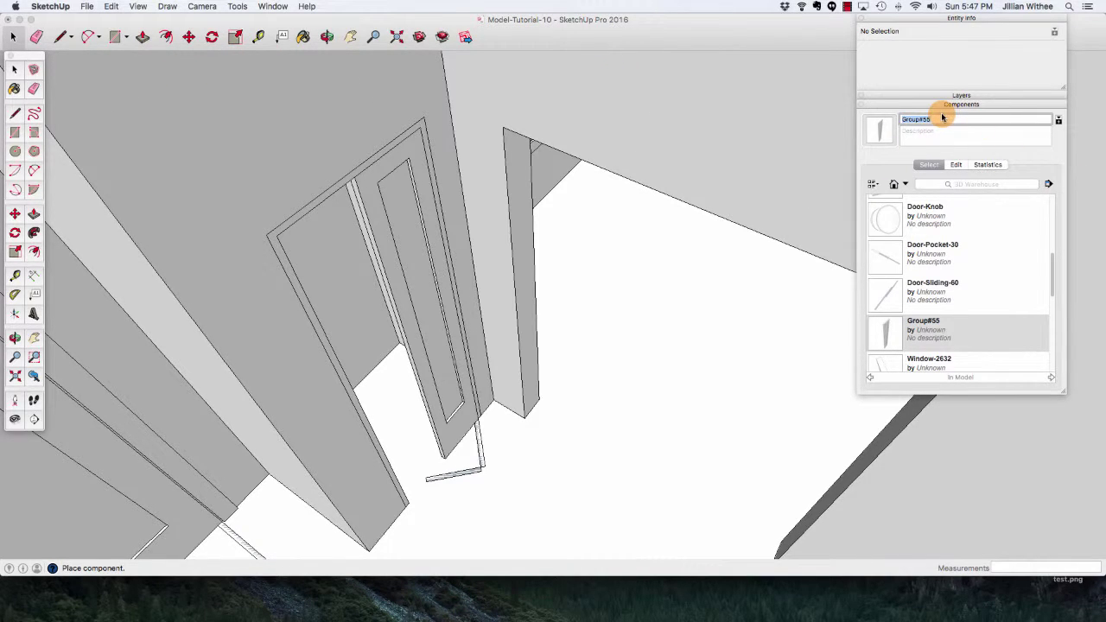
pyautogui.write('s')
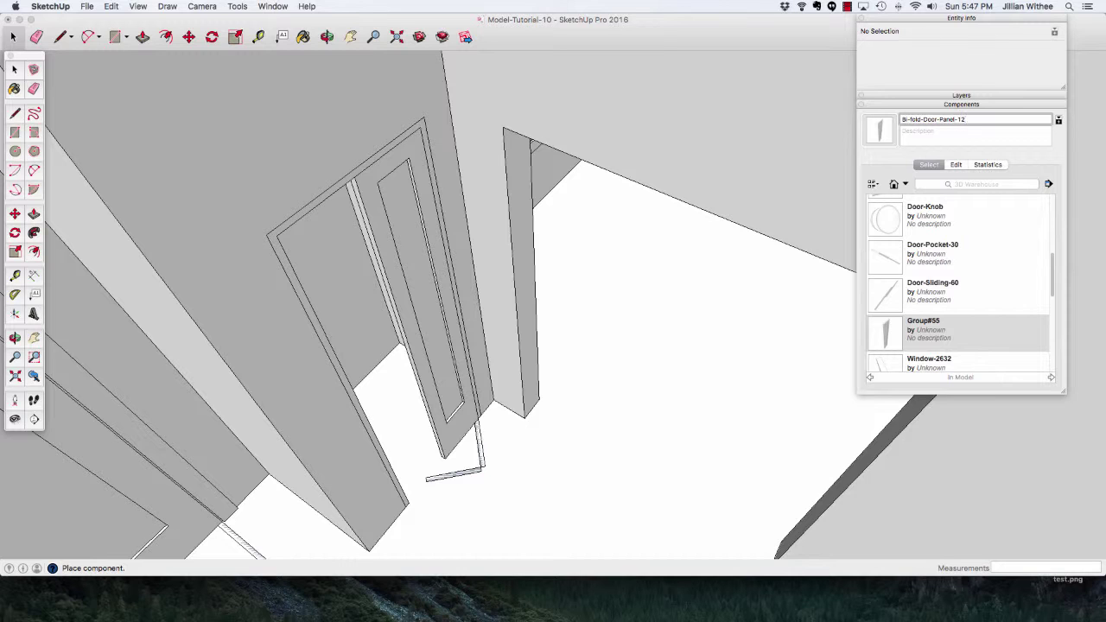
pyautogui.press('Return')
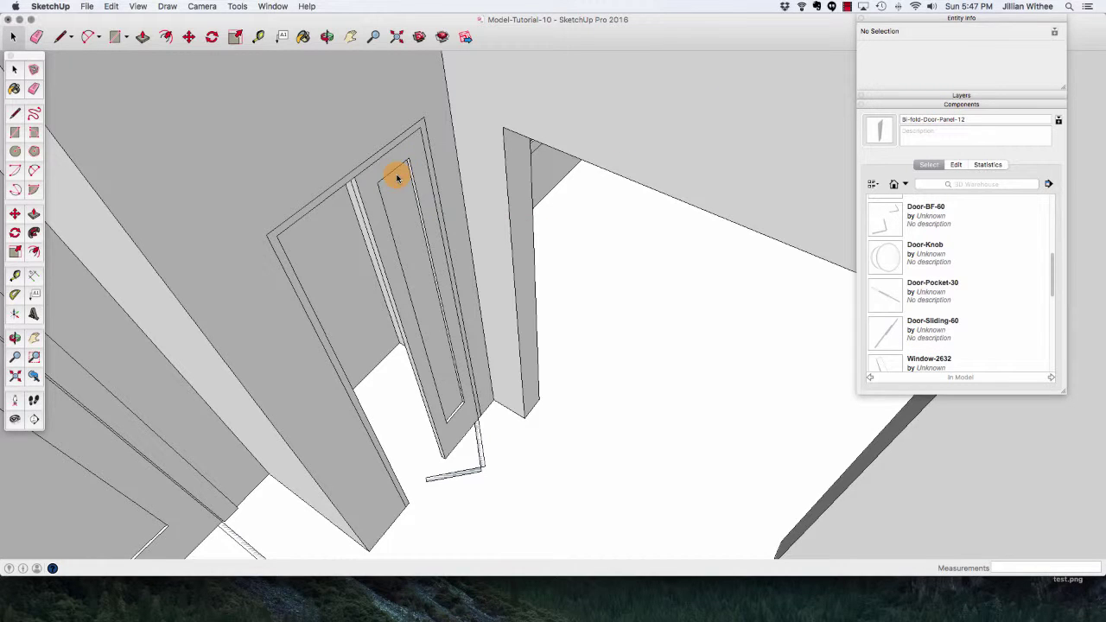
# Copy the Bi-fold-Door-Panel-12 component 12" along the closet opening so it fills the other half of the frame.
pyautogui.press('space')
pyautogui.click(403, 200)
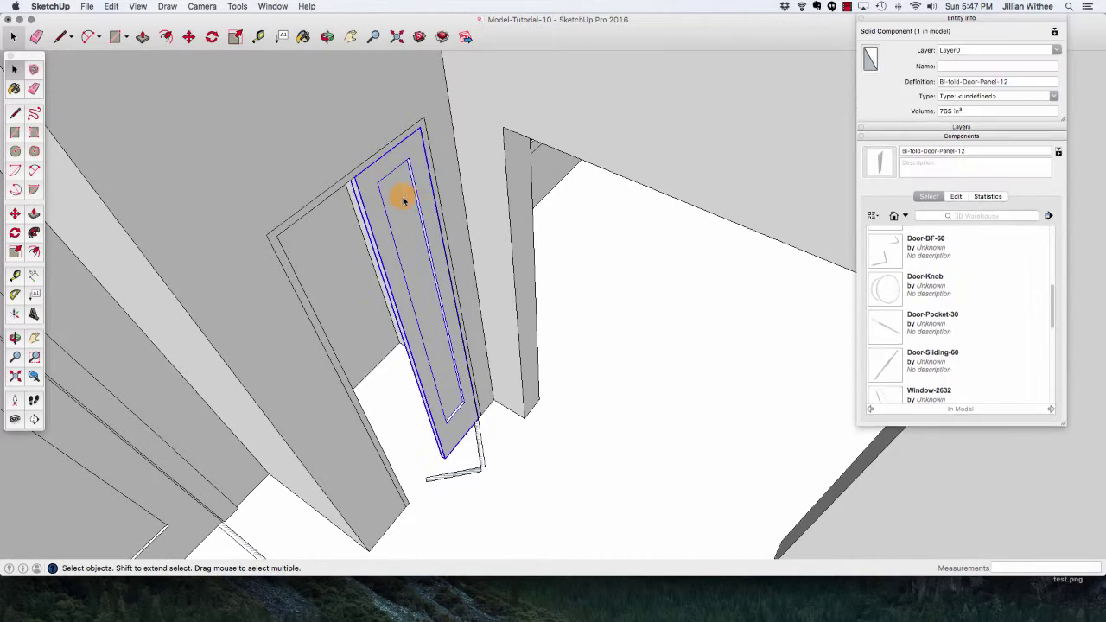
pyautogui.press('m')
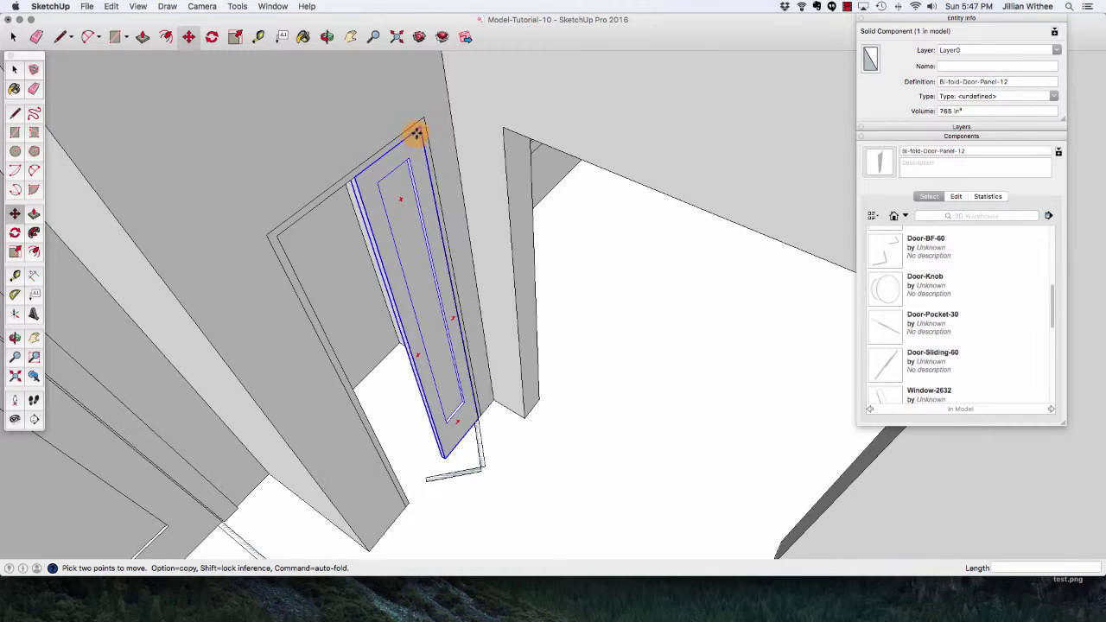
pyautogui.click(416, 132)
pyautogui.press('alt')
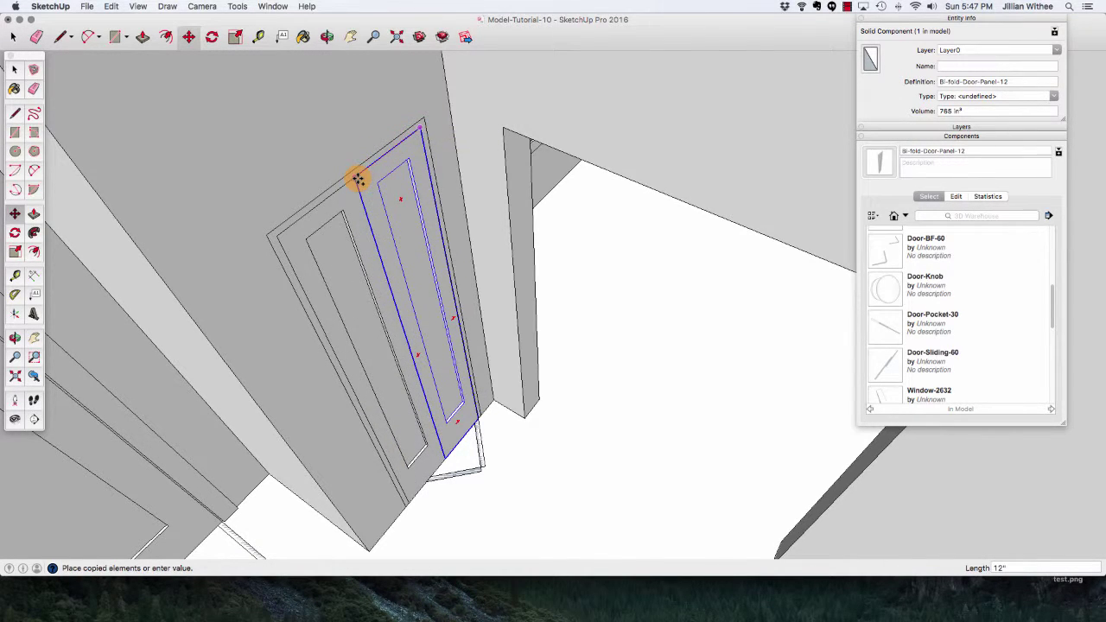
pyautogui.click(357, 179)
pyautogui.press('space')
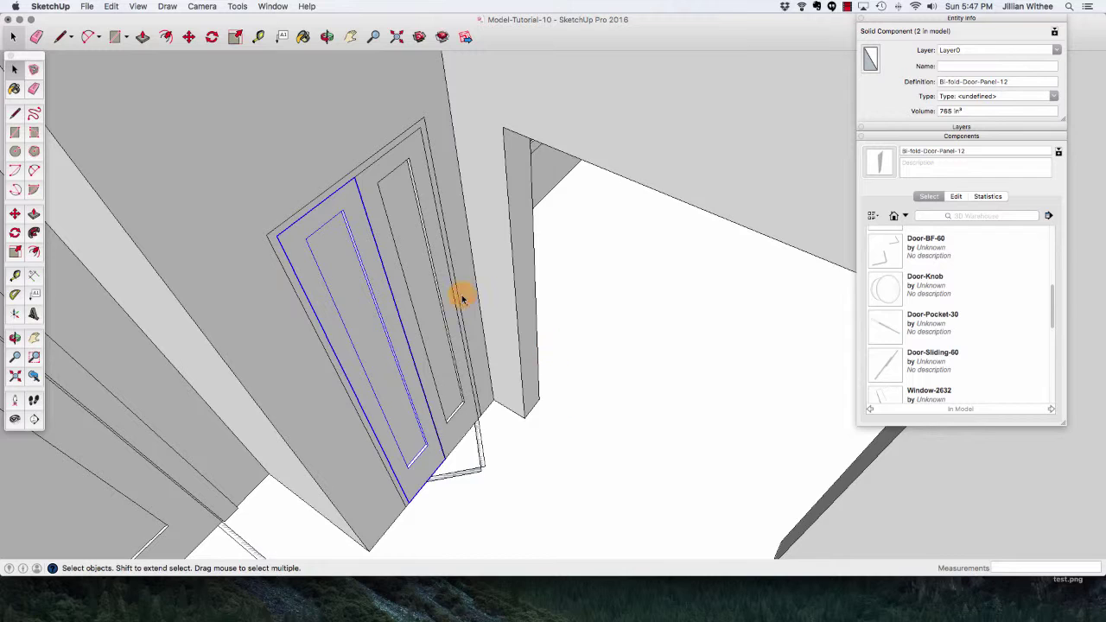
pyautogui.scroll(-5, 462, 299)
pyautogui.click(212, 111)
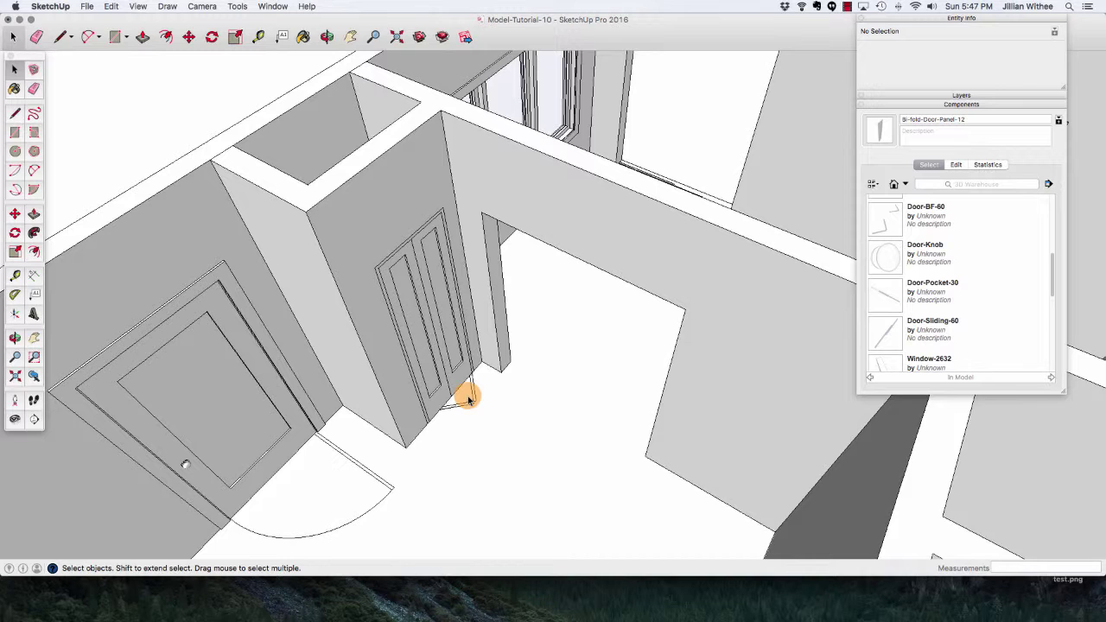
# Start a new component from the two bifold panels and their surrounding frame, naming it Door-Bifold-2068.
pyautogui.scroll(5, 486, 348)
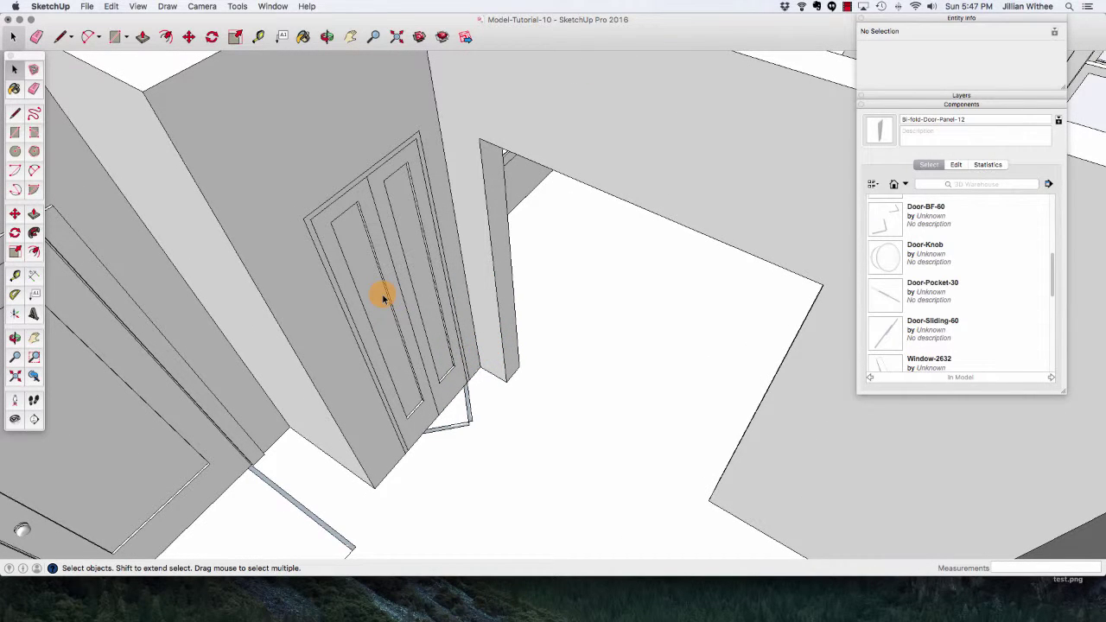
pyautogui.click(329, 272)
pyautogui.keyDown('shift'); pyautogui.click(407, 223); pyautogui.keyUp('shift')
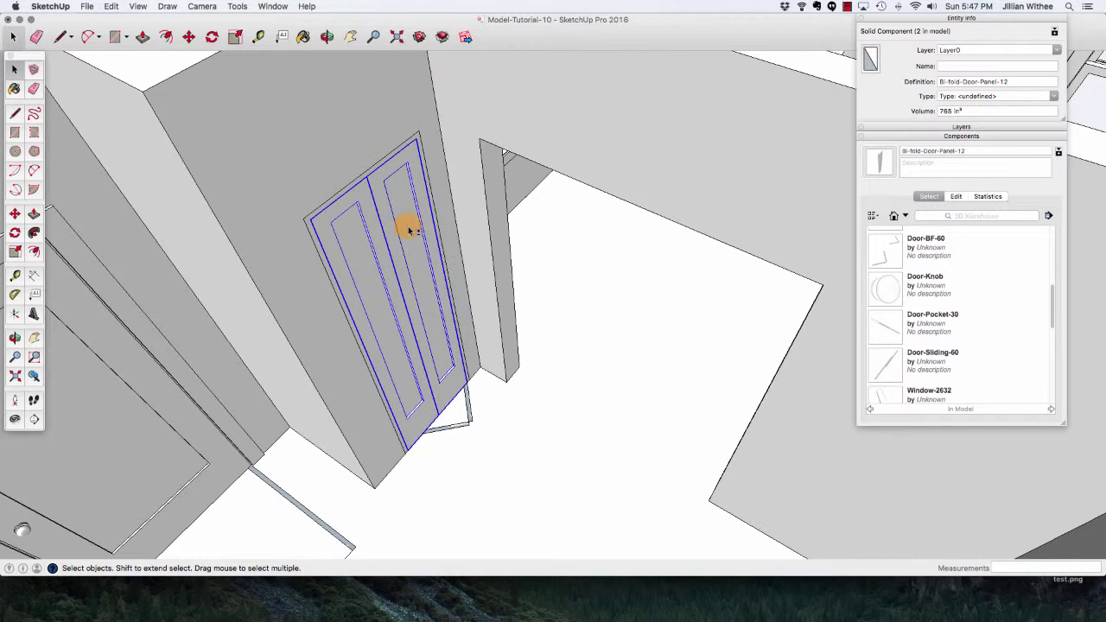
pyautogui.keyDown('shift'); pyautogui.click(403, 148); pyautogui.keyUp('shift')
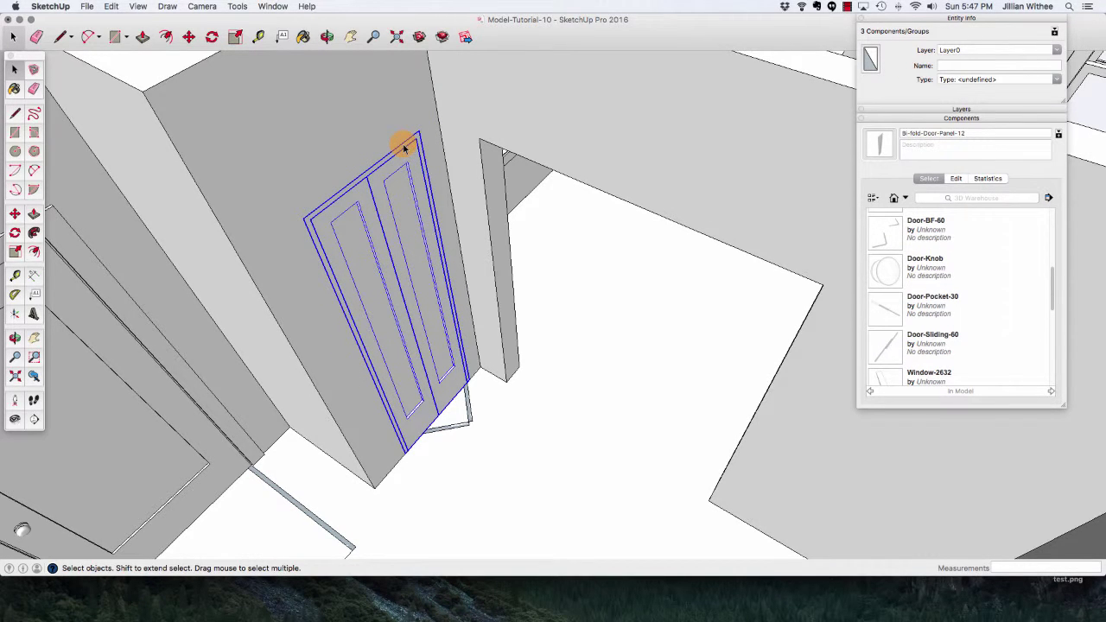
pyautogui.rightClick(398, 246)
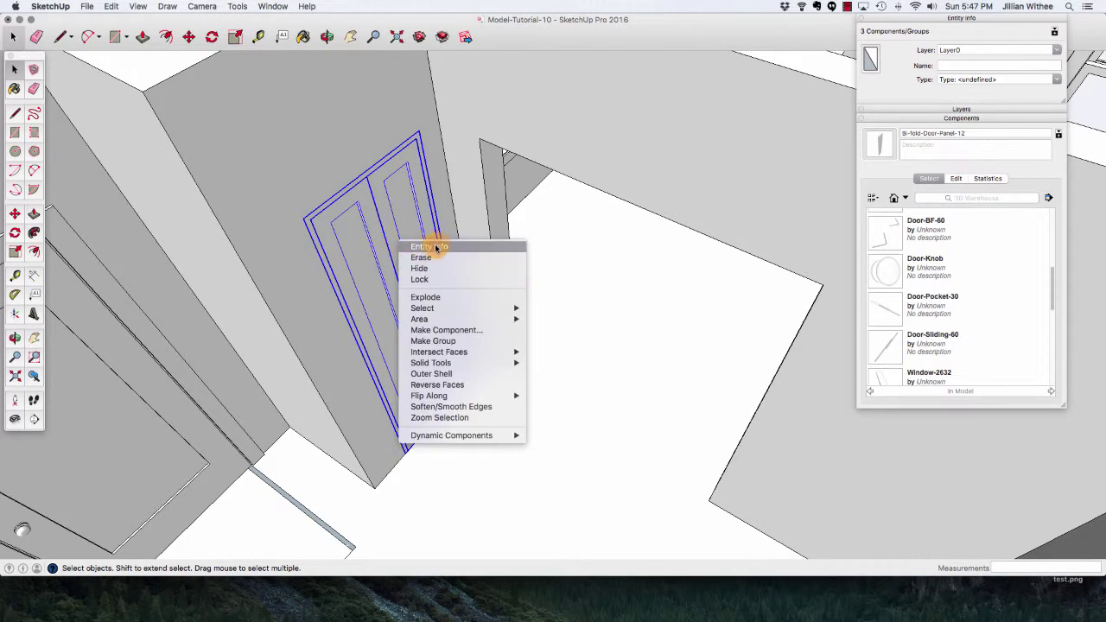
pyautogui.click(452, 333)
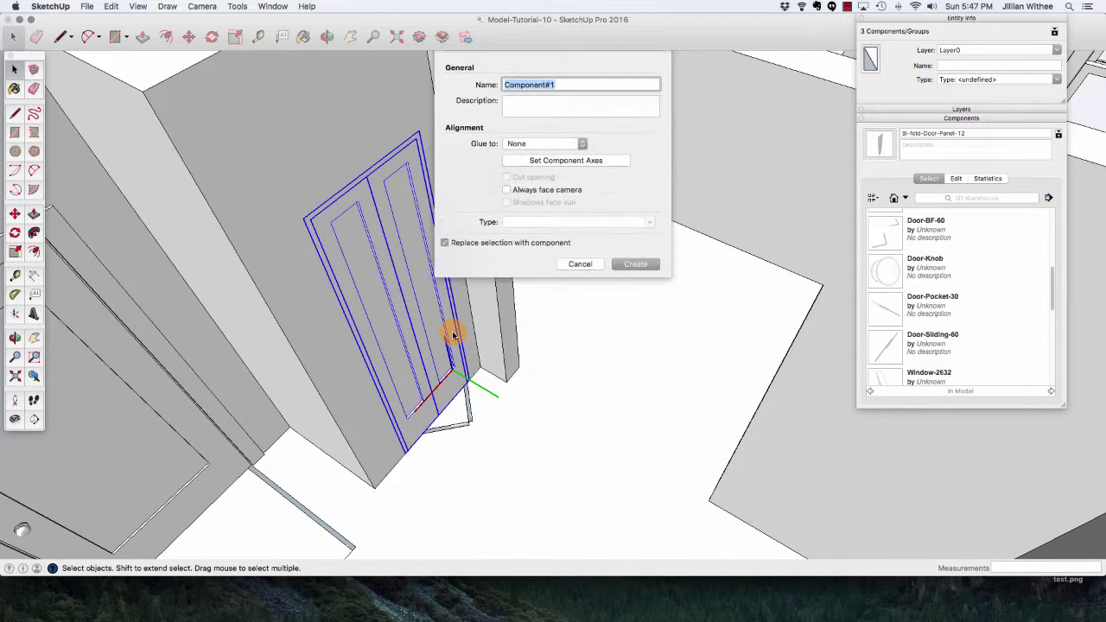
pyautogui.write('Door-Bi')
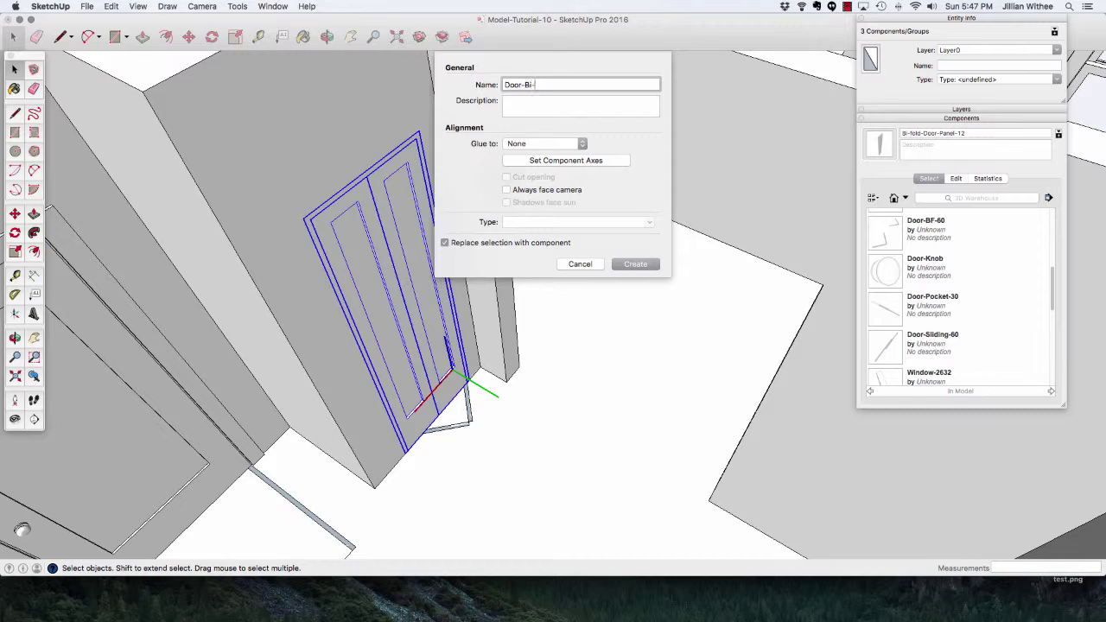
pyautogui.write('fold-2068')
pyautogui.click(648, 270)
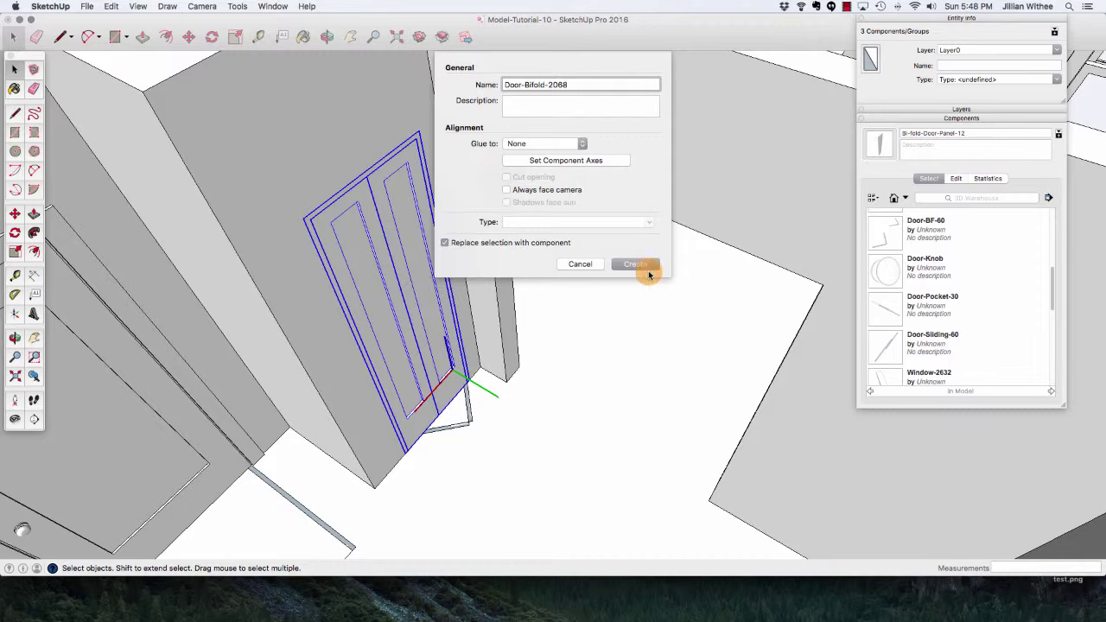
# Set the component's axes origin at the frame's lower outer corner, with red along the door base, and create the component.
pyautogui.click(559, 161)
pyautogui.click(467, 380)
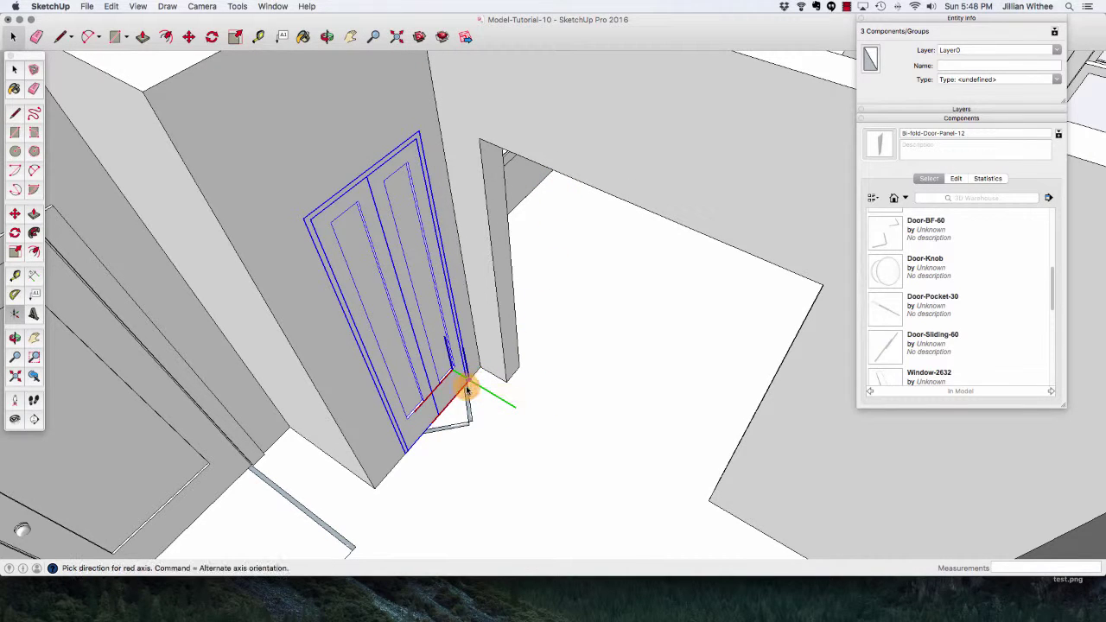
pyautogui.click(444, 414)
pyautogui.click(507, 401)
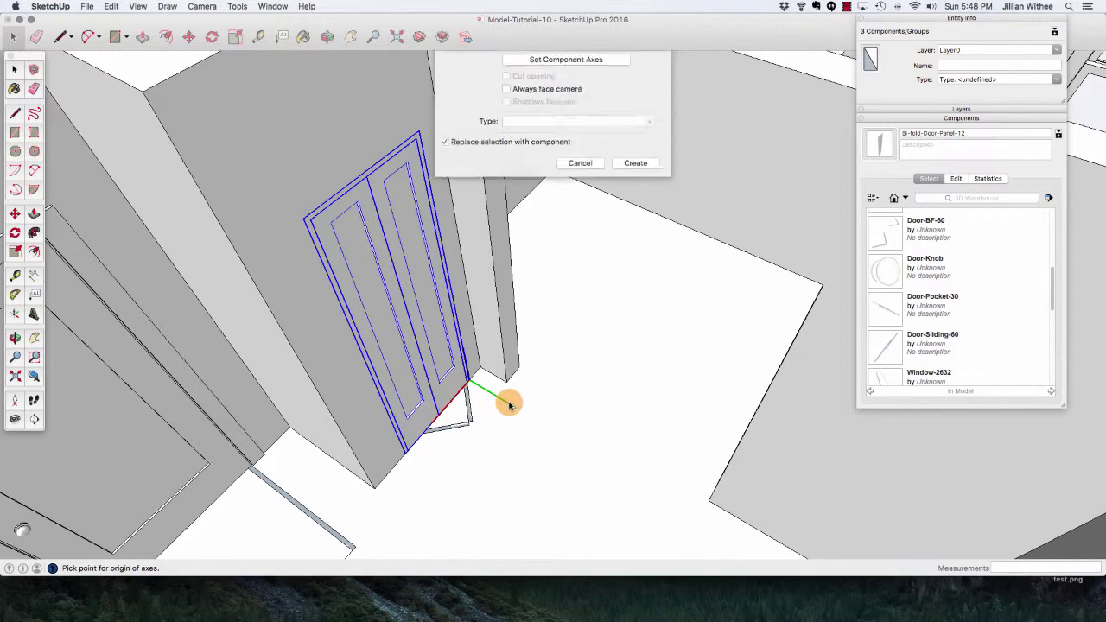
pyautogui.click(631, 262)
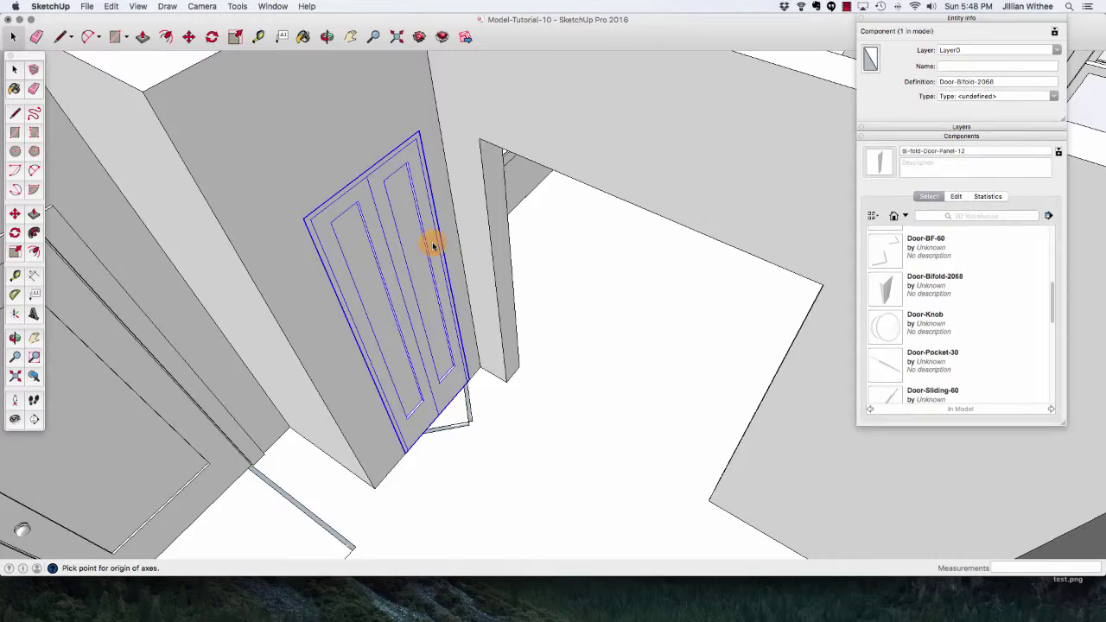
# Draw a rectangle covering the wide closet opening beside the two-pane window, from its upper corner to the opposite floor corner.
pyautogui.scroll(-4, 357, 230)
pyautogui.scroll(-5, 372, 223)
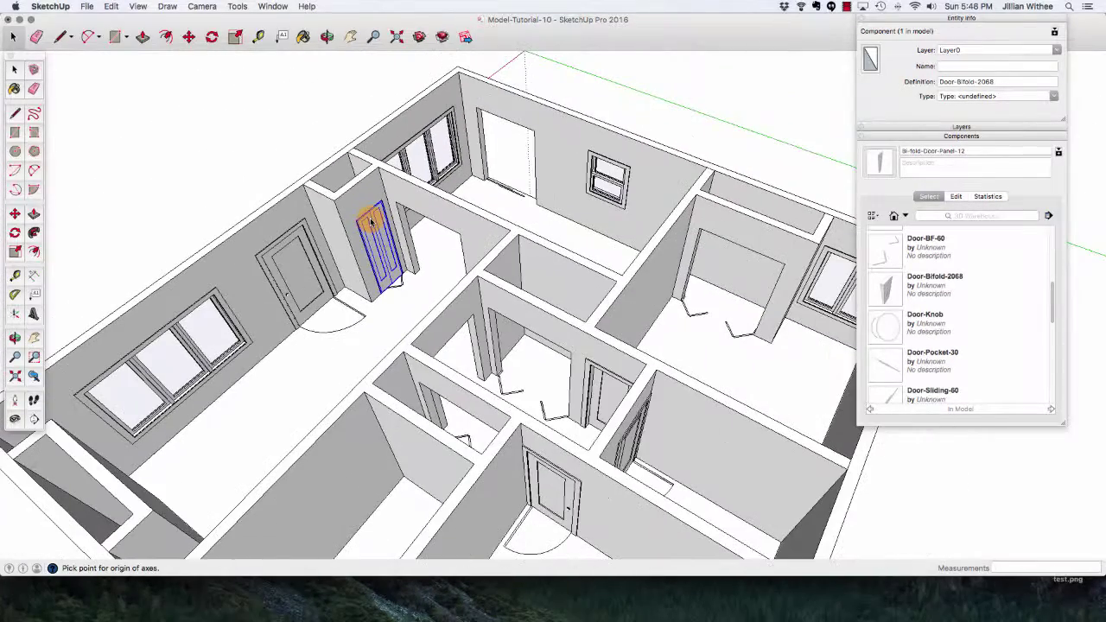
pyautogui.scroll(-2, 405, 340)
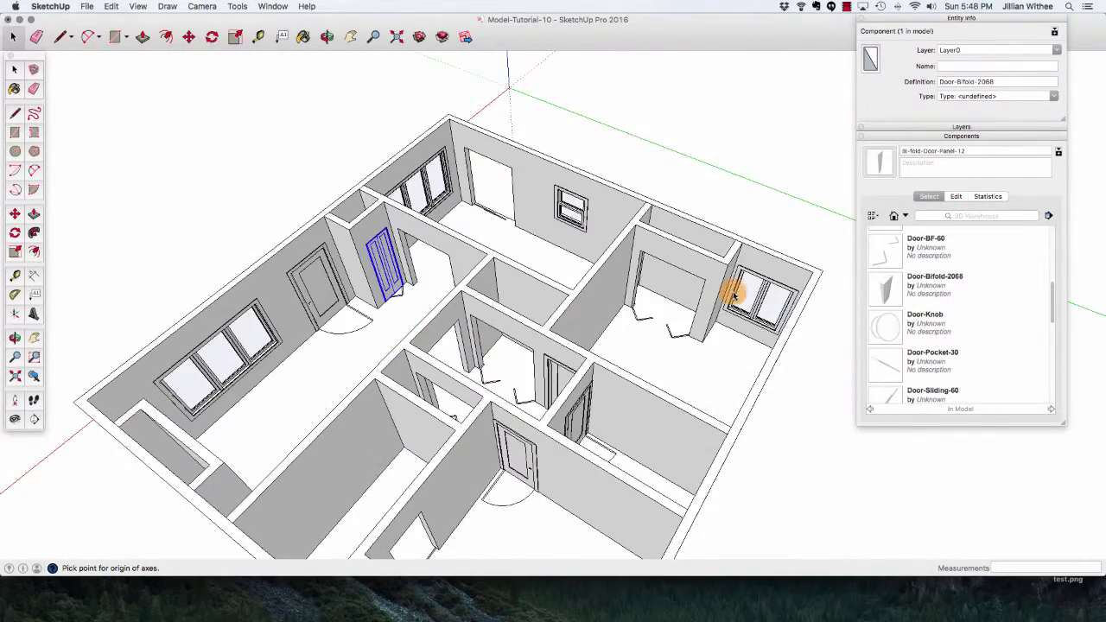
pyautogui.scroll(5, 733, 291)
pyautogui.scroll(3, 701, 292)
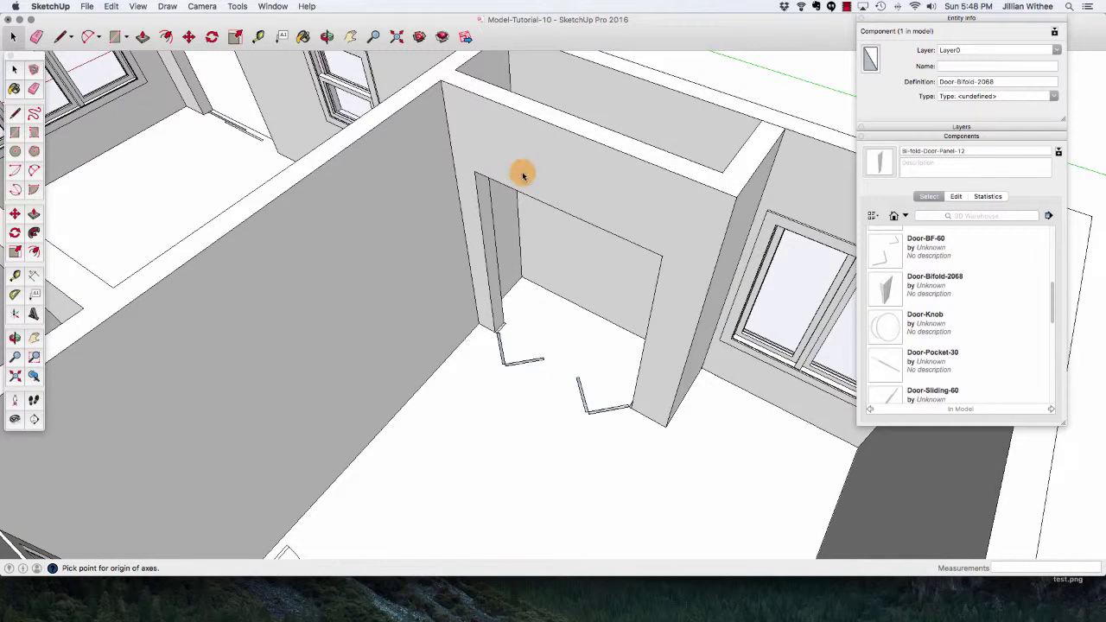
pyautogui.scroll(2, 596, 230)
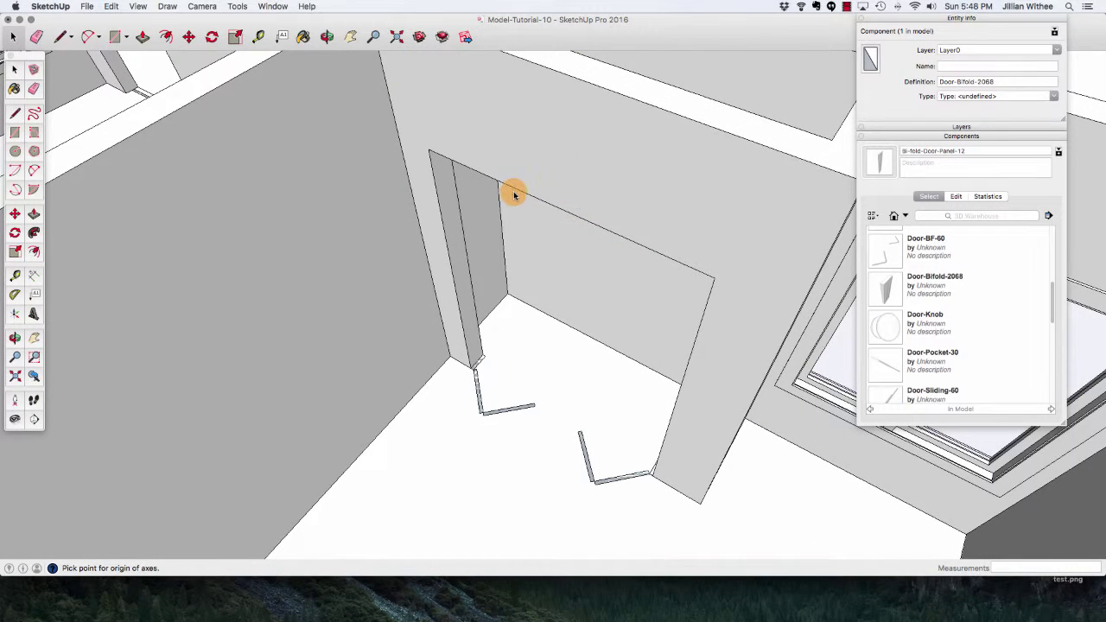
pyautogui.click(115, 36)
pyautogui.click(434, 153)
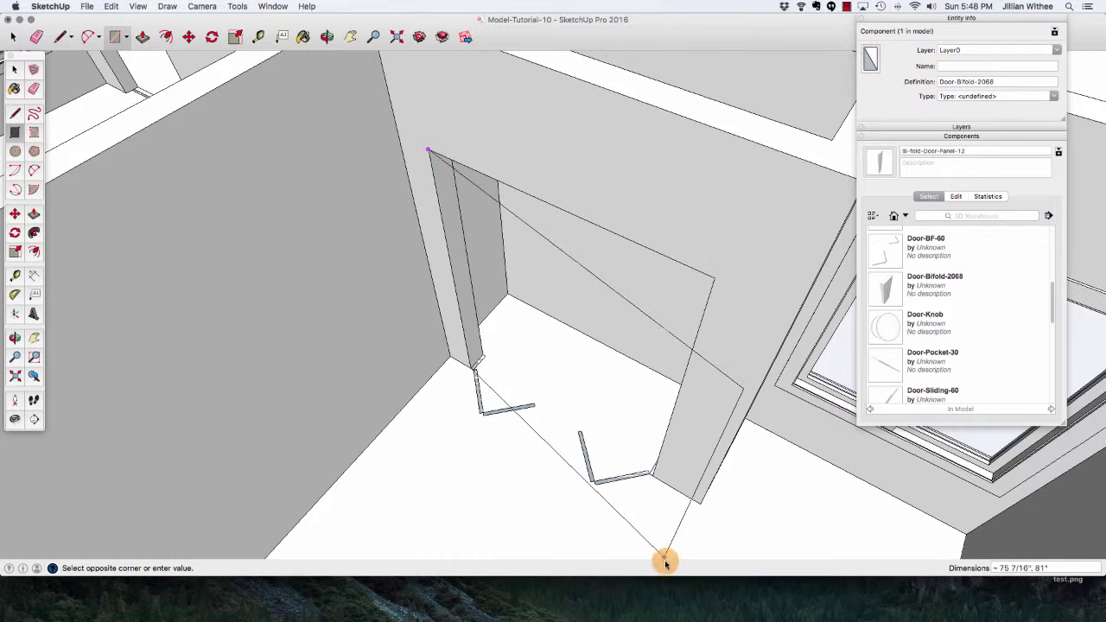
pyautogui.click(650, 470)
pyautogui.press('o')
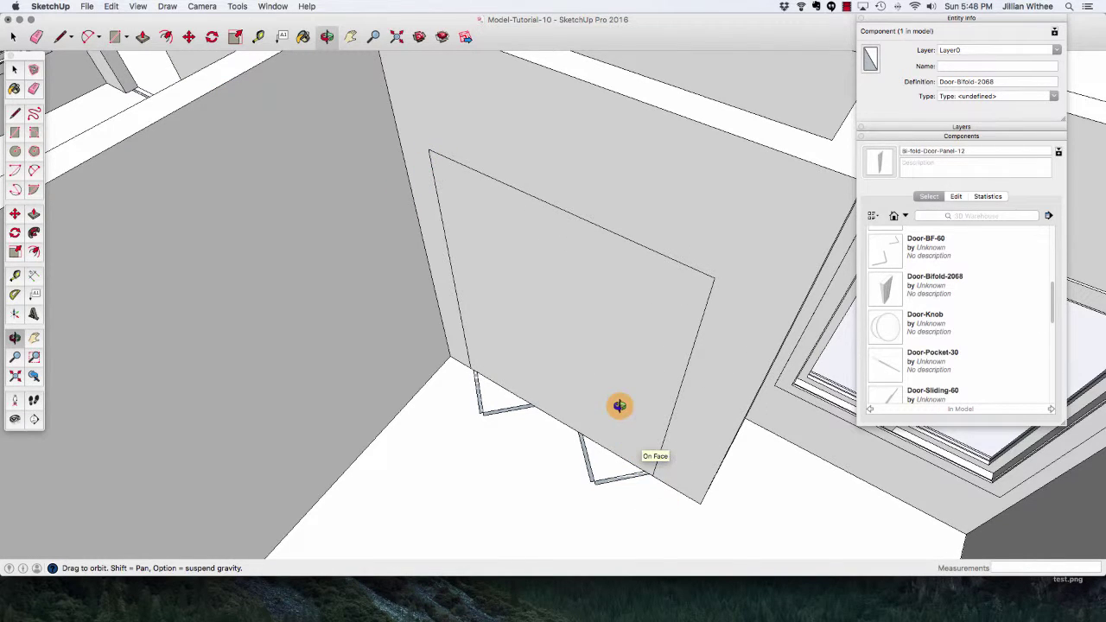
pyautogui.press('space')
# Offset the closet opening's face 1" inward and delete the inner face to leave a frame outline.
pyautogui.click(164, 38)
pyautogui.click(528, 328)
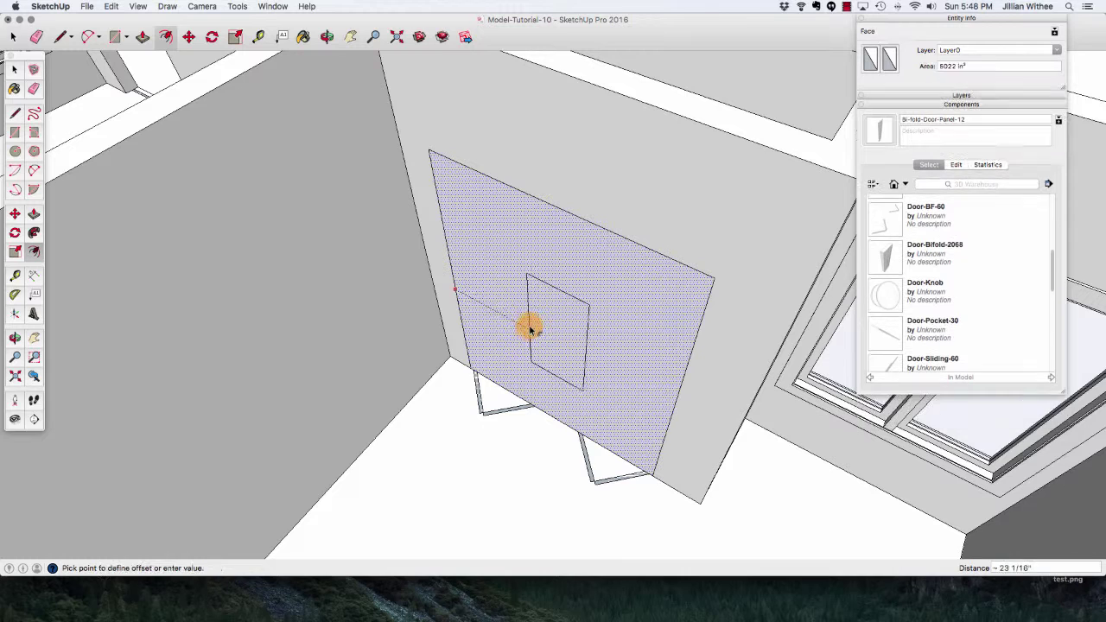
pyautogui.write('1')
pyautogui.press('Return')
pyautogui.press('space')
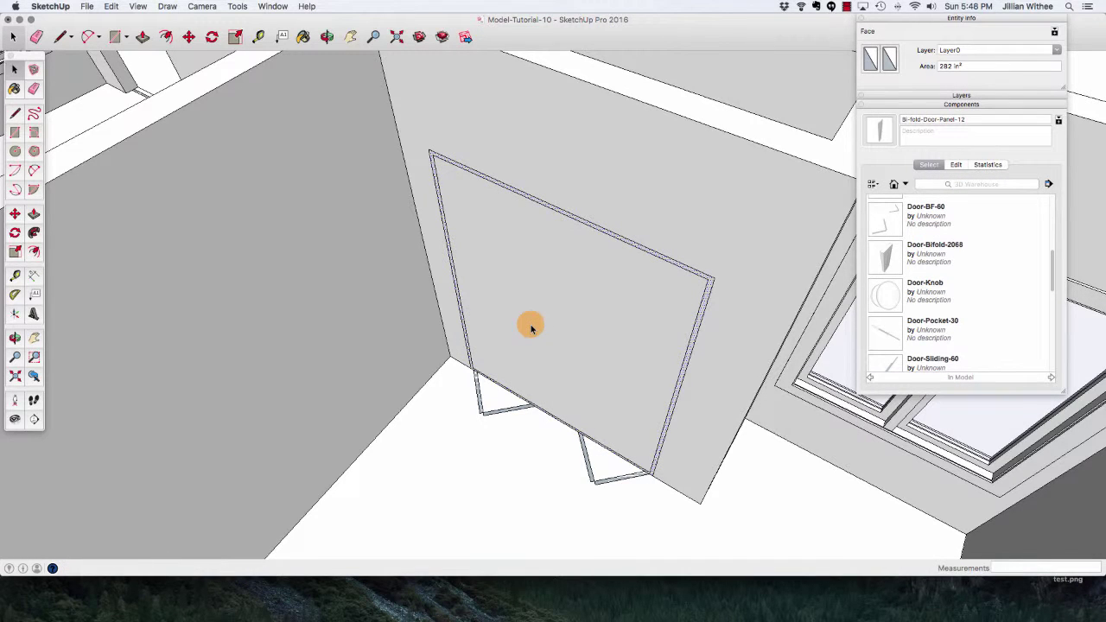
pyautogui.click(532, 328)
pyautogui.press('Delete')
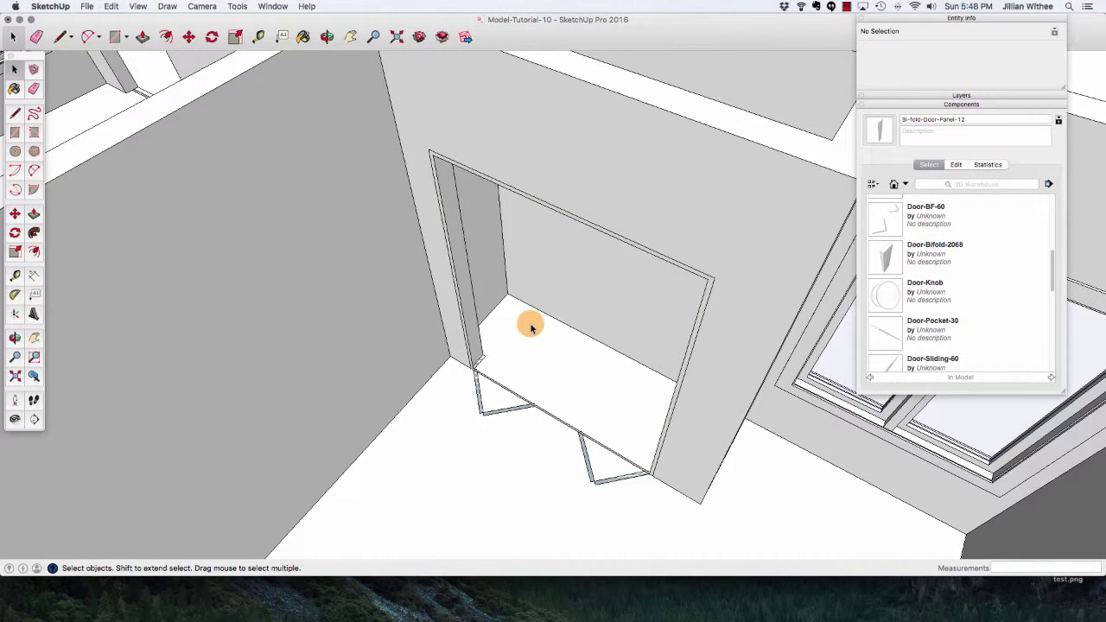
# Extrude the frame face to the wall's full depth and push its bottom strip down 1" to remove the sill.
pyautogui.press('p')
pyautogui.click(634, 242)
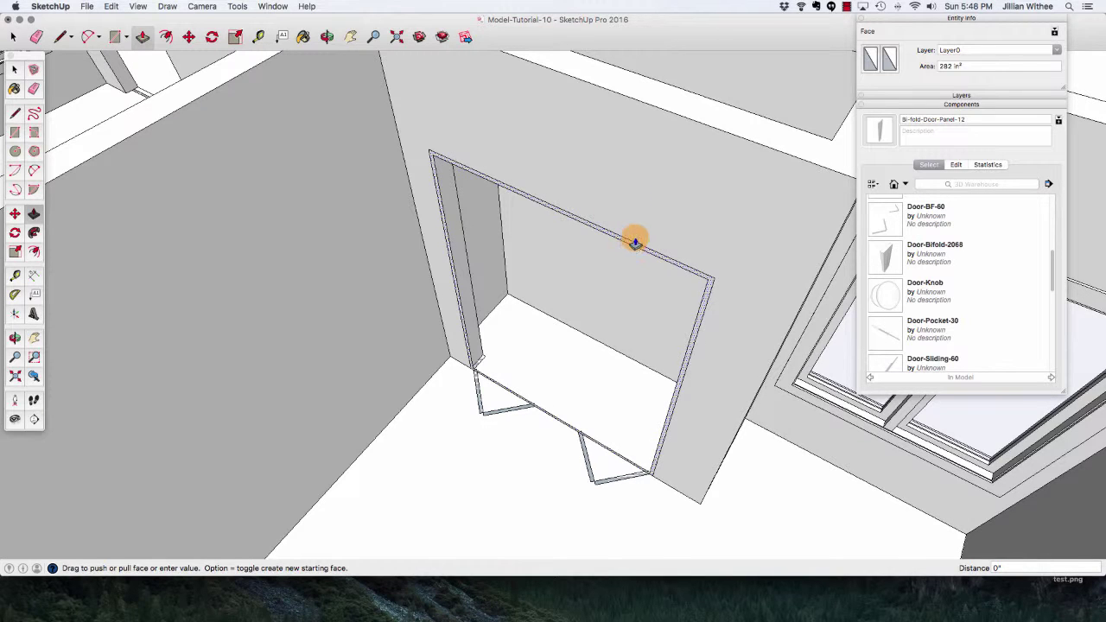
pyautogui.click(766, 116)
pyautogui.click(536, 408)
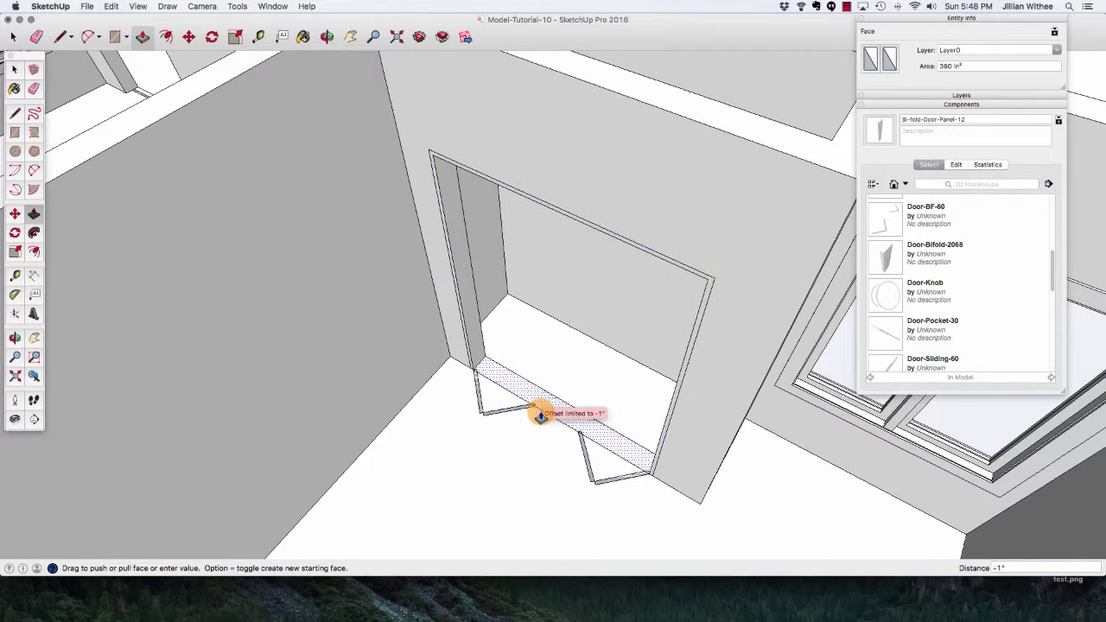
pyautogui.click(540, 416)
# Erase the leftover edge across the bottom of the opening and group the connected closet frame geometry.
pyautogui.press('e')
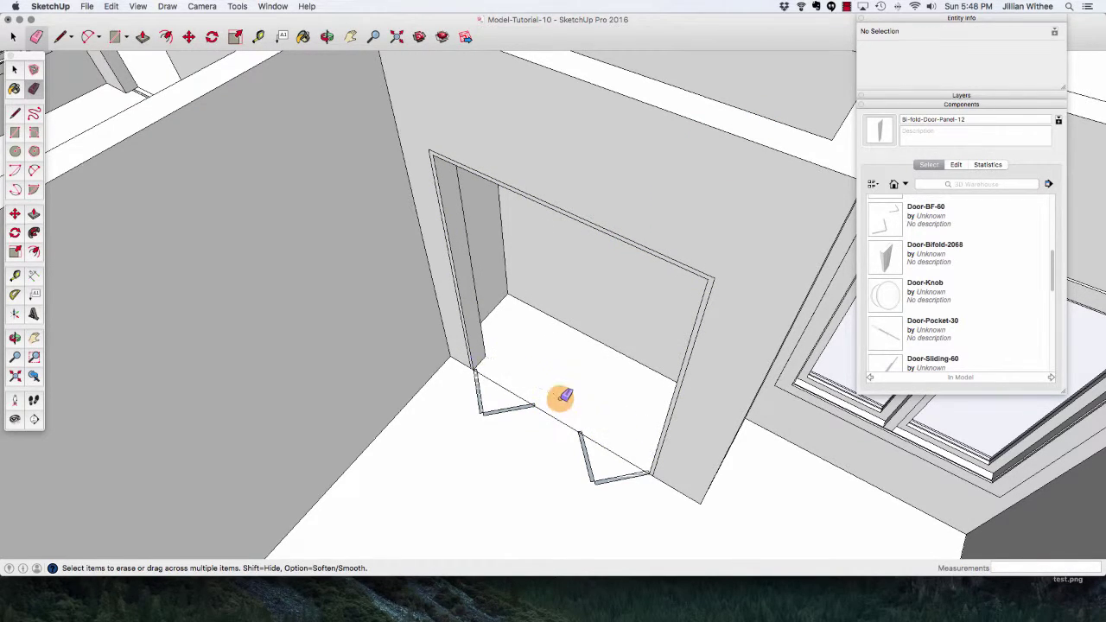
pyautogui.click(556, 419)
pyautogui.press('space')
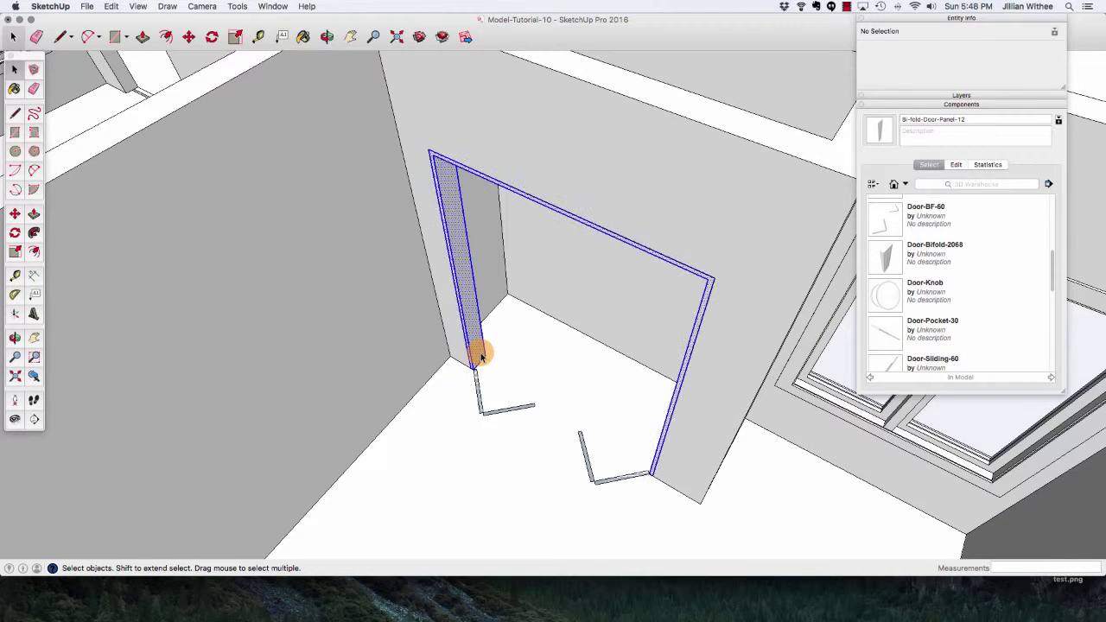
pyautogui.rightClick(481, 353)
pyautogui.click(509, 437)
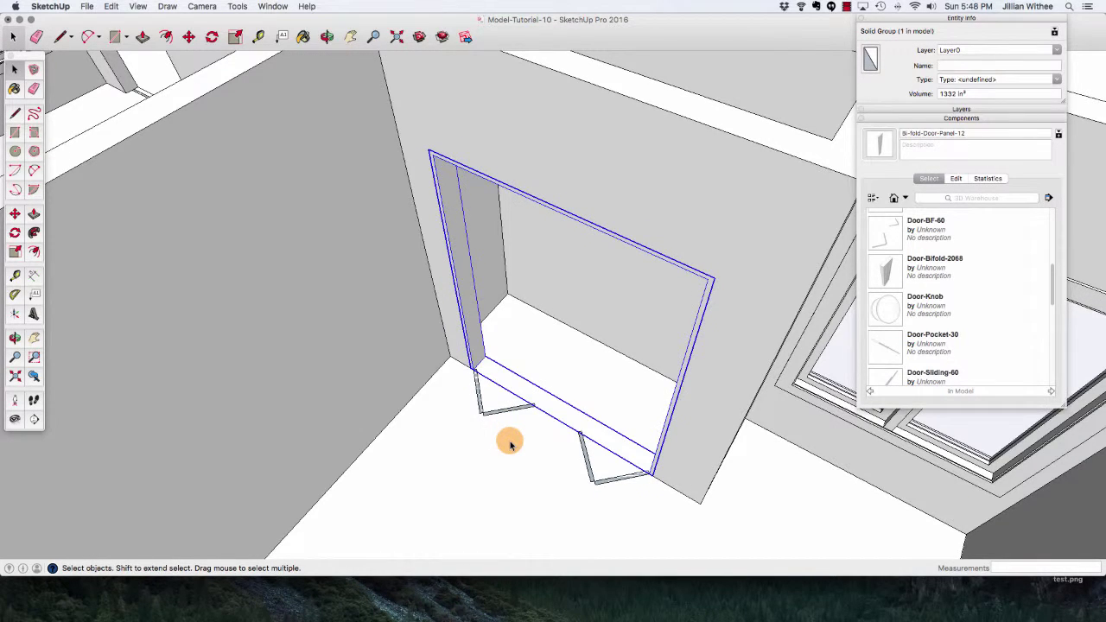
# Measure the length of a bifold leaf in the closet's floor-plan door symbol.
pyautogui.scroll(5, 488, 388)
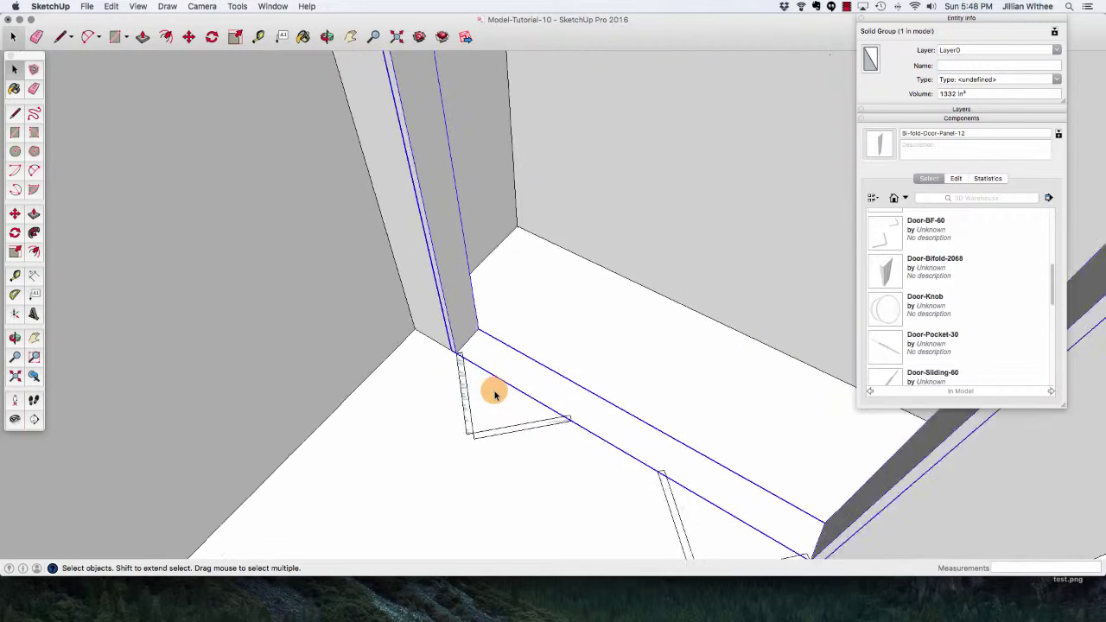
pyautogui.click(261, 39)
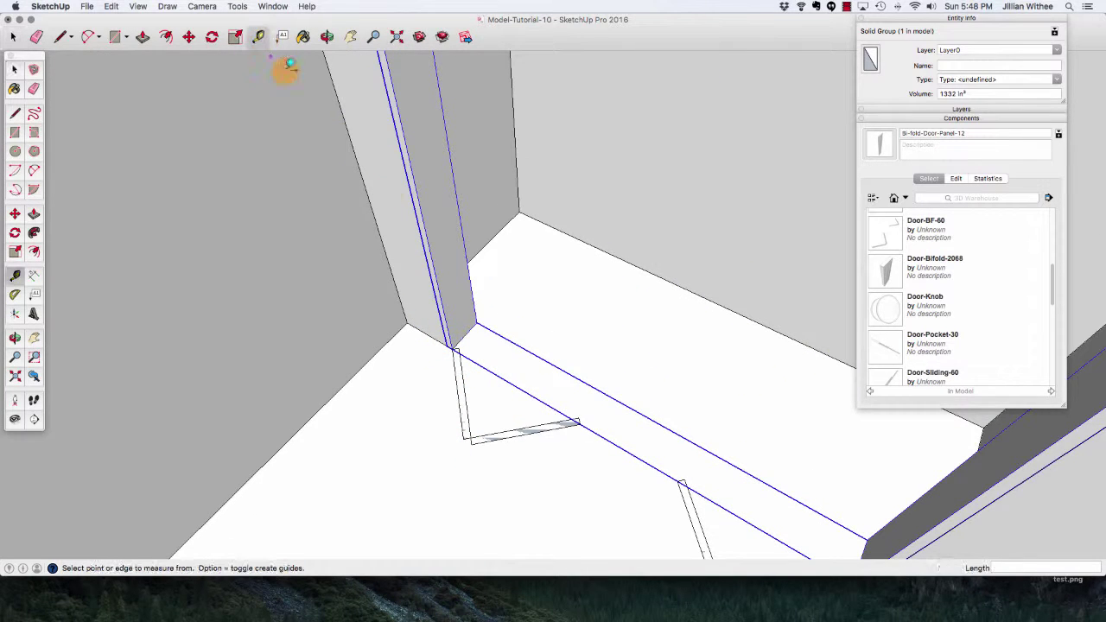
pyautogui.moveTo(452, 353); pyautogui.dragTo(469, 445)
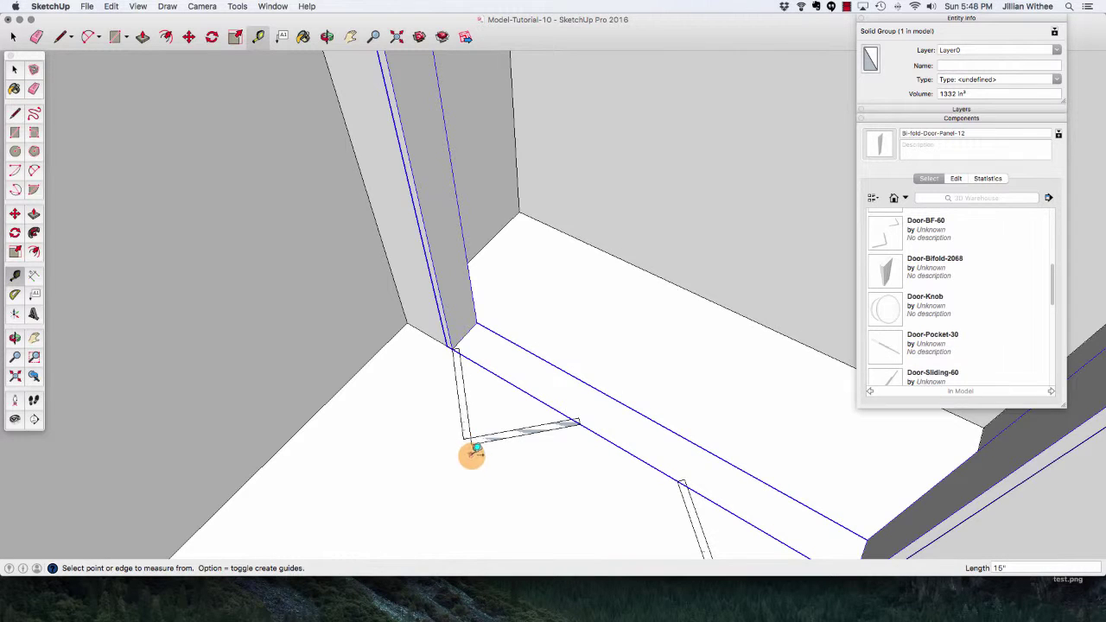
# Insert the Bi-fold-Door-Panel-12 component on the floor in front of the wide closet opening.
pyautogui.scroll(-1, 470, 449)
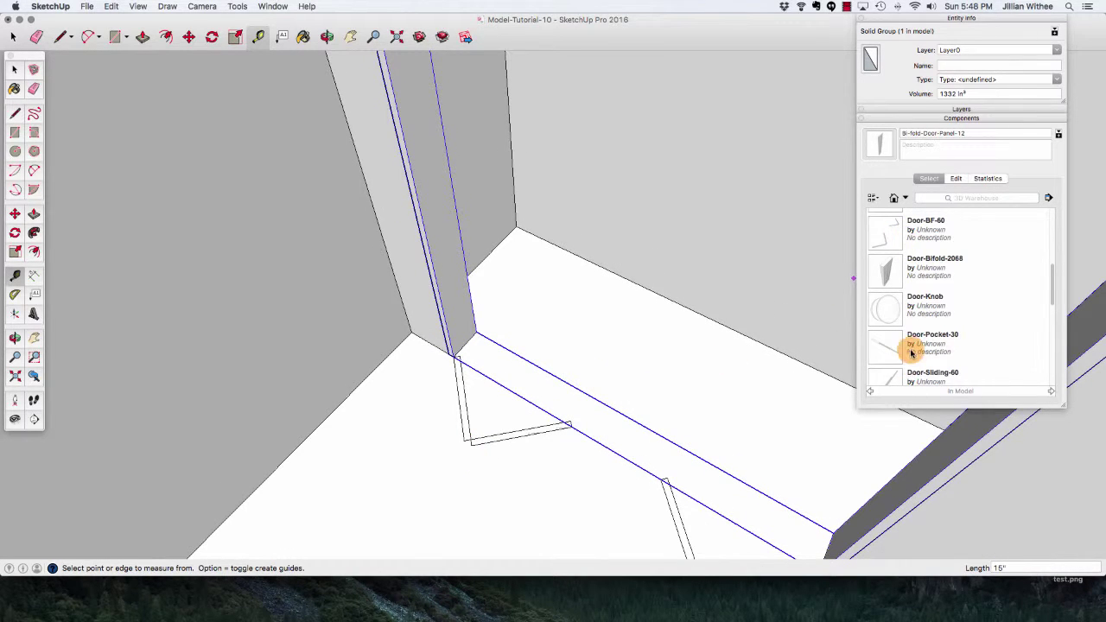
pyautogui.scroll(4, 910, 350)
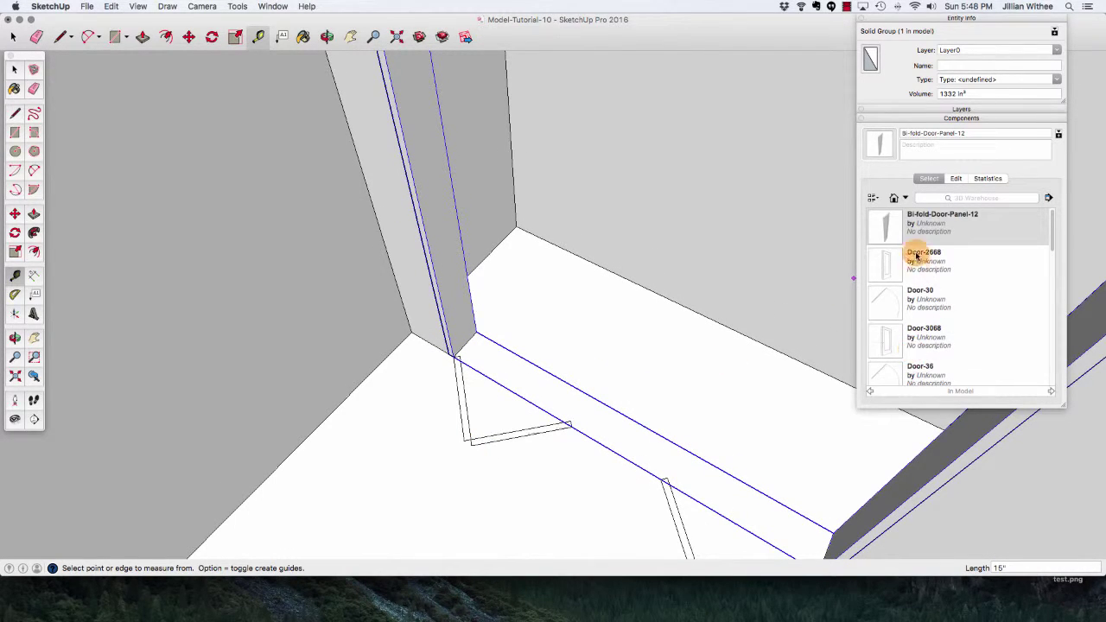
pyautogui.click(883, 227)
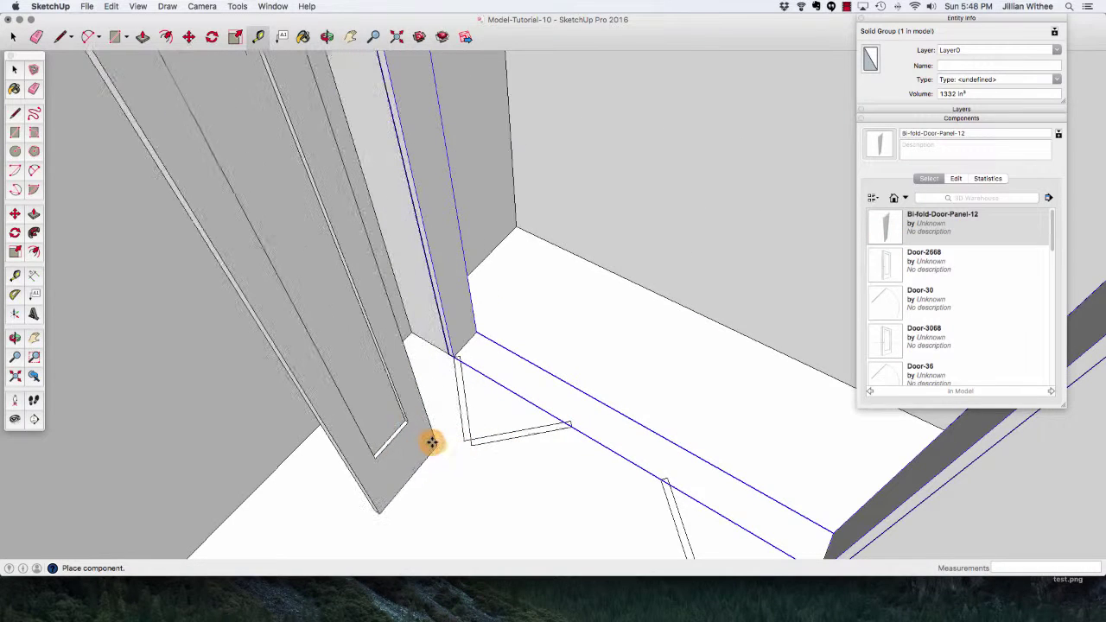
pyautogui.click(430, 443)
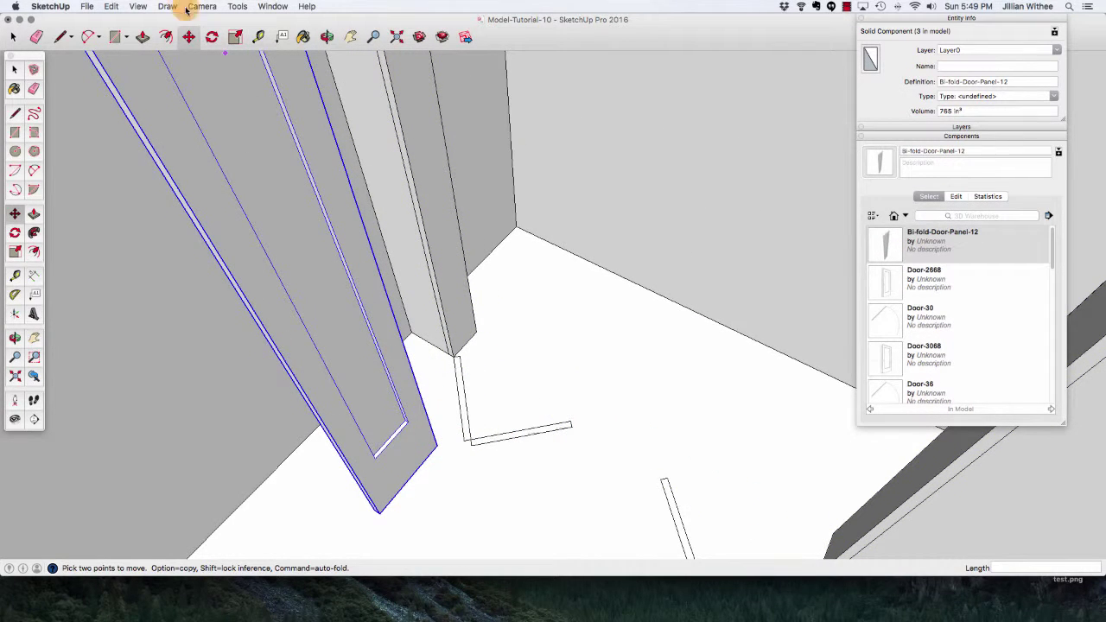
# Rotate the inserted panel parallel to the closet wall and move its lower corner to the frame's inner corner at the near jamb.
pyautogui.click(167, 37)
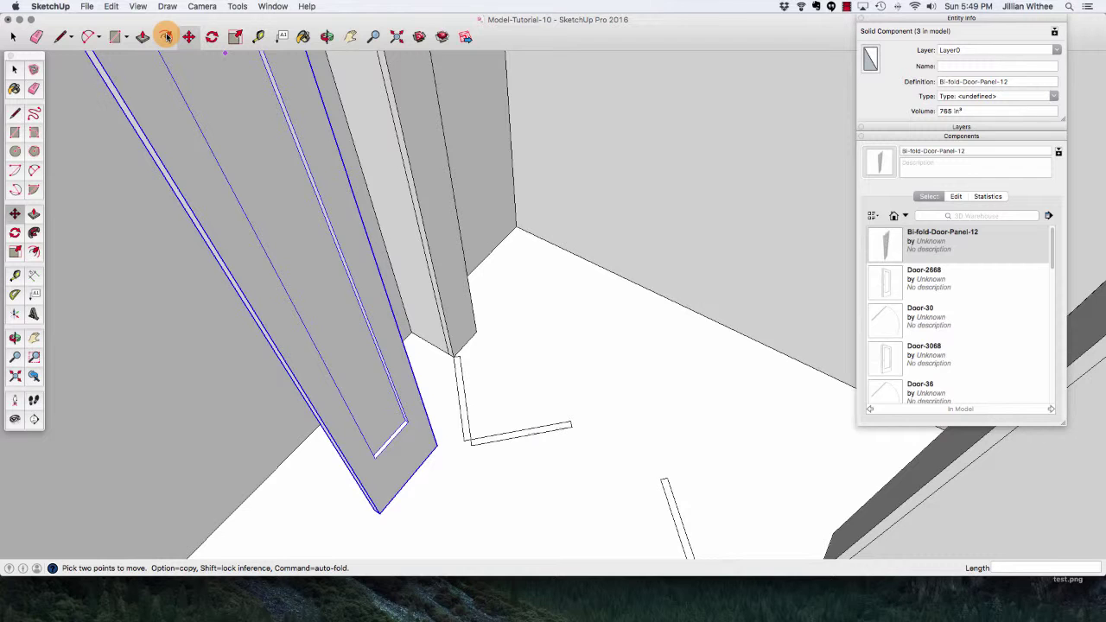
pyautogui.click(212, 37)
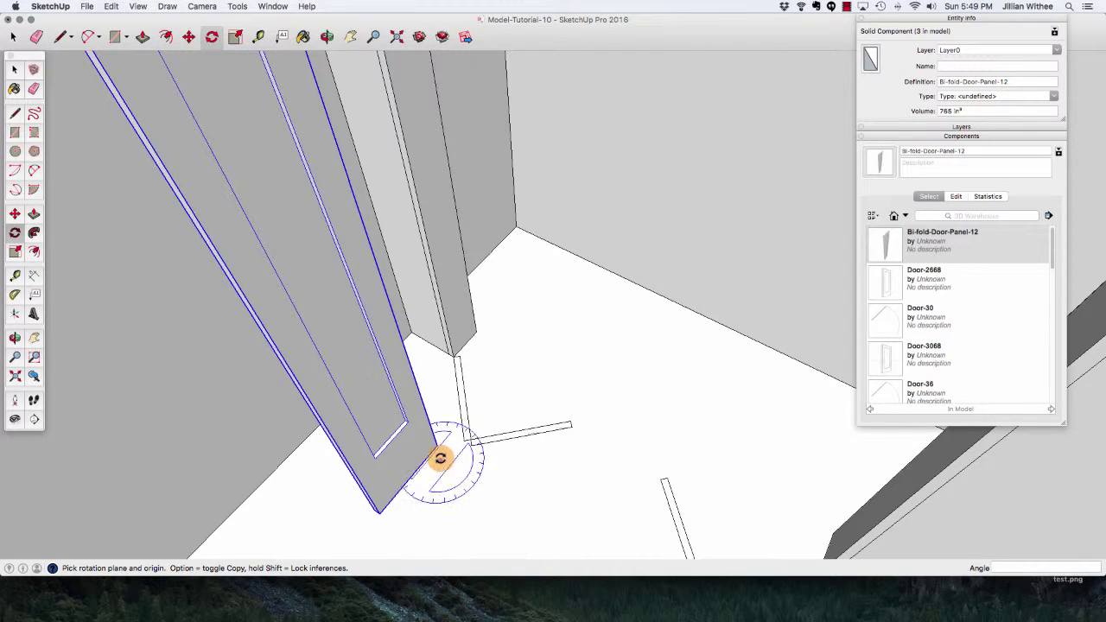
pyautogui.moveTo(379, 514); pyautogui.dragTo(401, 428)
pyautogui.press('m')
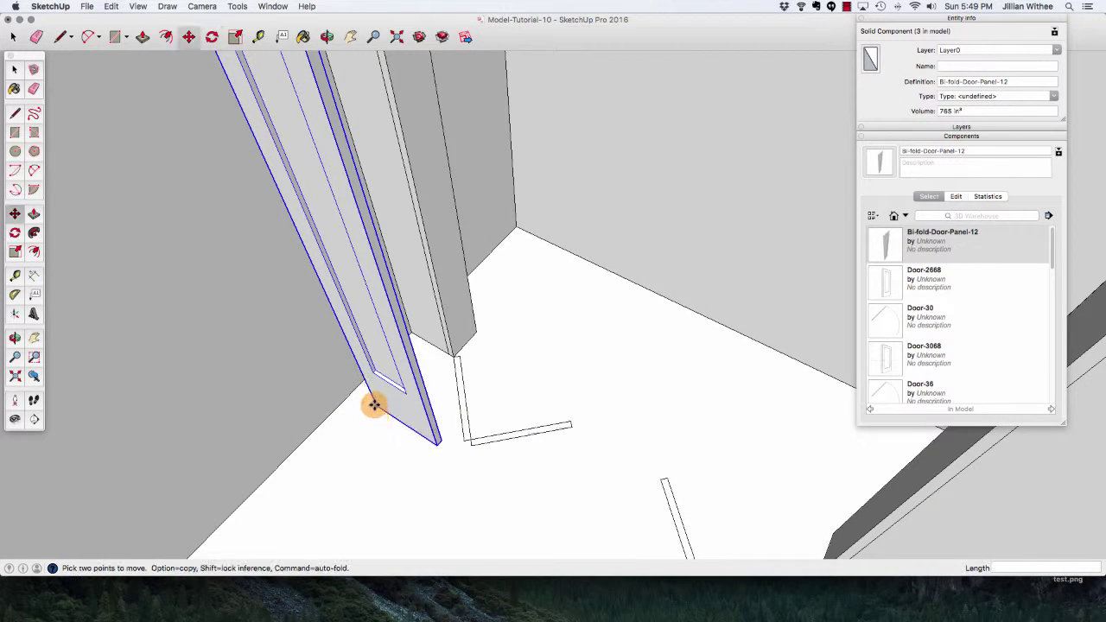
pyautogui.click(377, 403)
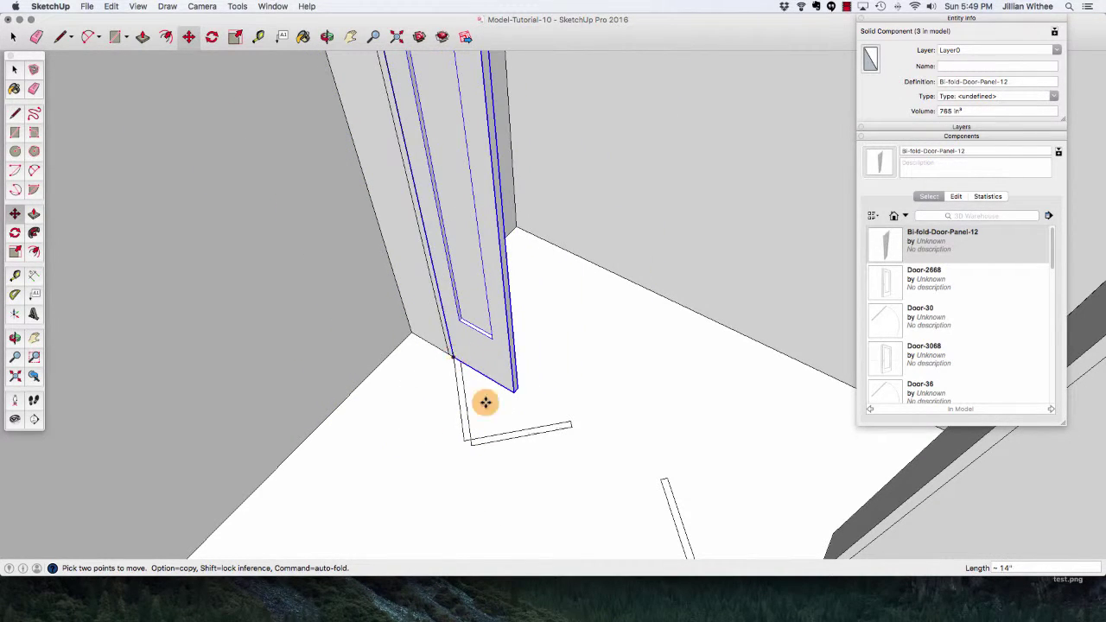
pyautogui.click(507, 434)
pyautogui.scroll(-5, 507, 435)
pyautogui.press('space')
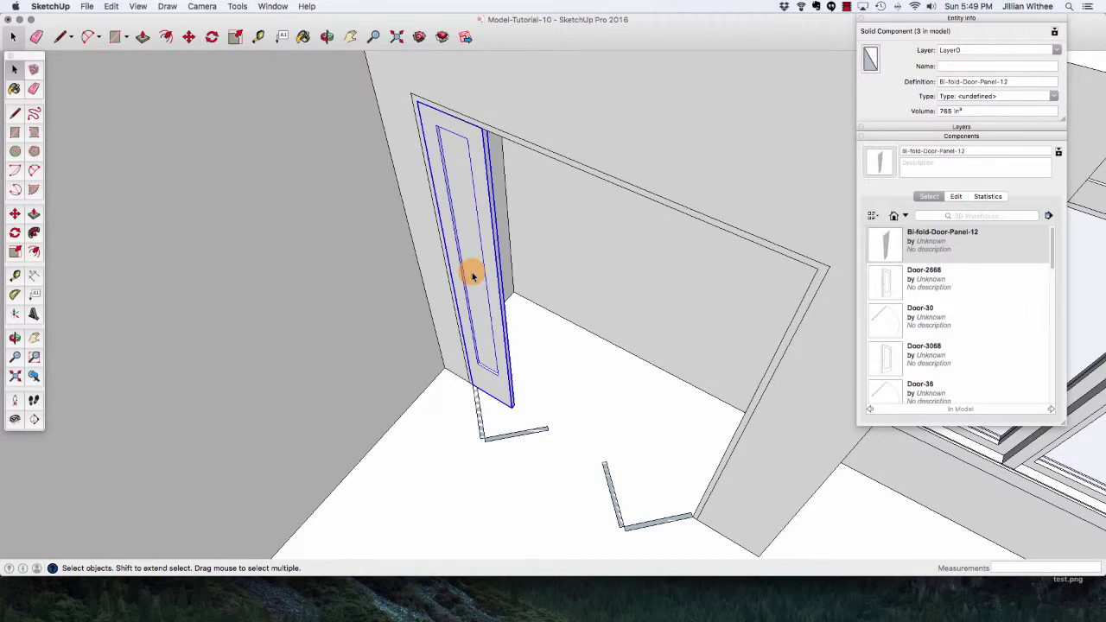
# Make the placed panel a unique component and rename its definition Bi-fold-Door-Panel-15.
pyautogui.rightClick(473, 276)
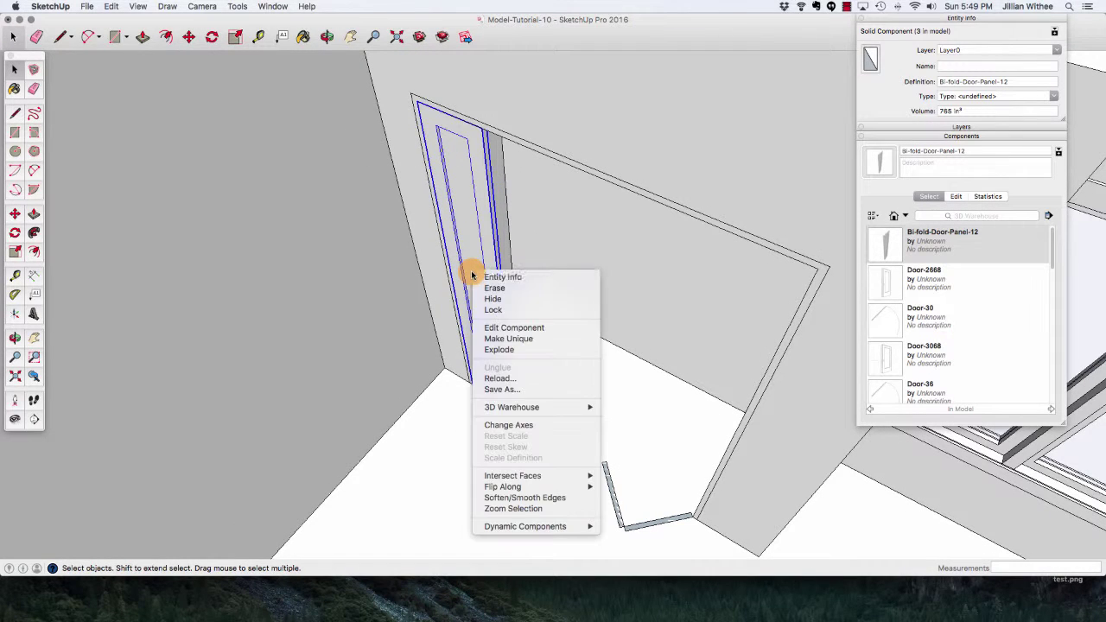
pyautogui.click(541, 344)
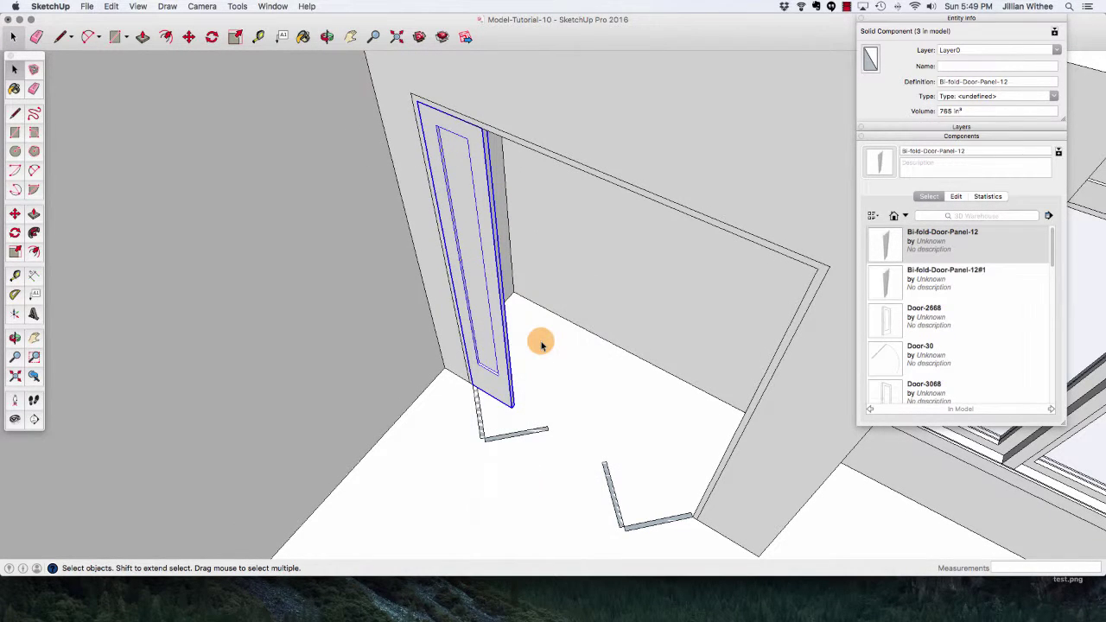
pyautogui.click(942, 274)
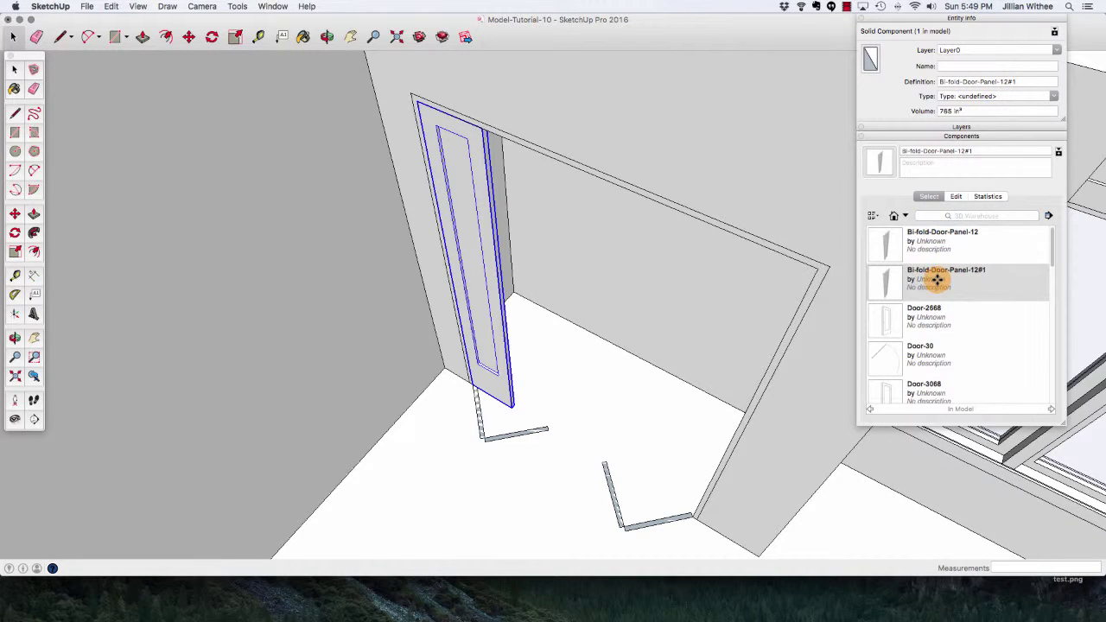
pyautogui.click(959, 151)
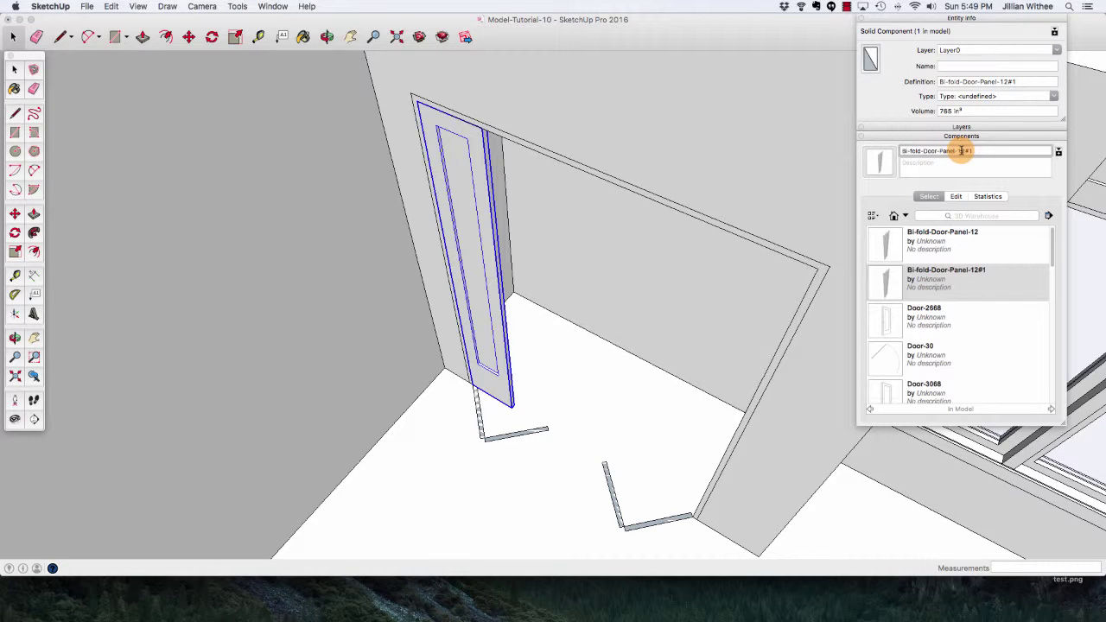
pyautogui.moveTo(960, 152); pyautogui.dragTo(1001, 149)
pyautogui.write('15')
pyautogui.press('Return')
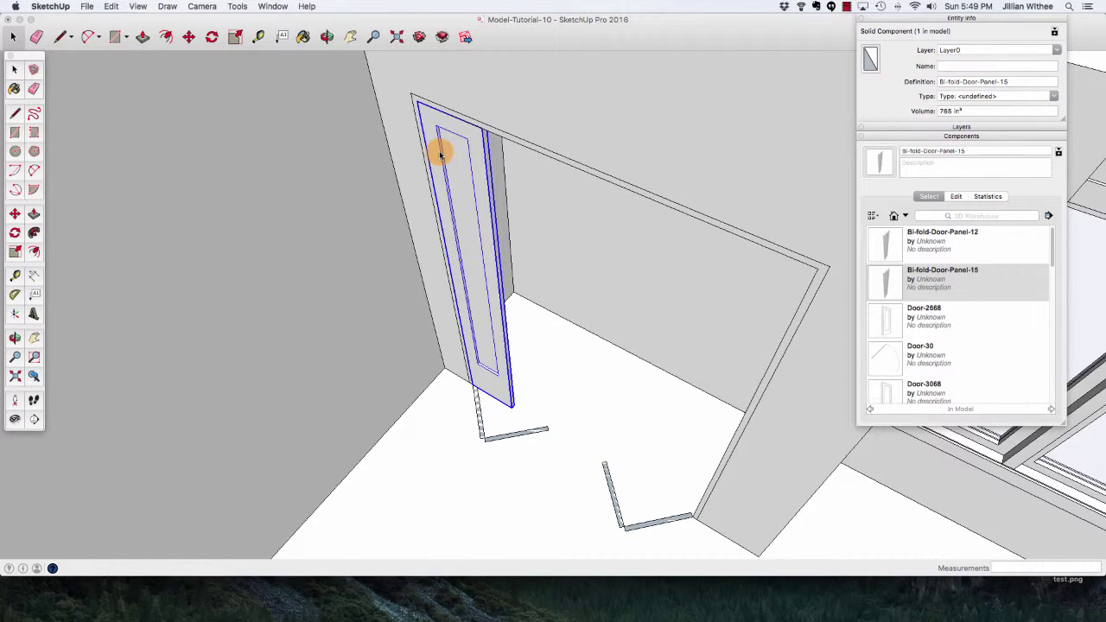
# Copy the panel edge to edge three times along the closet opening, spacing the copies 12" apart.
pyautogui.press('m')
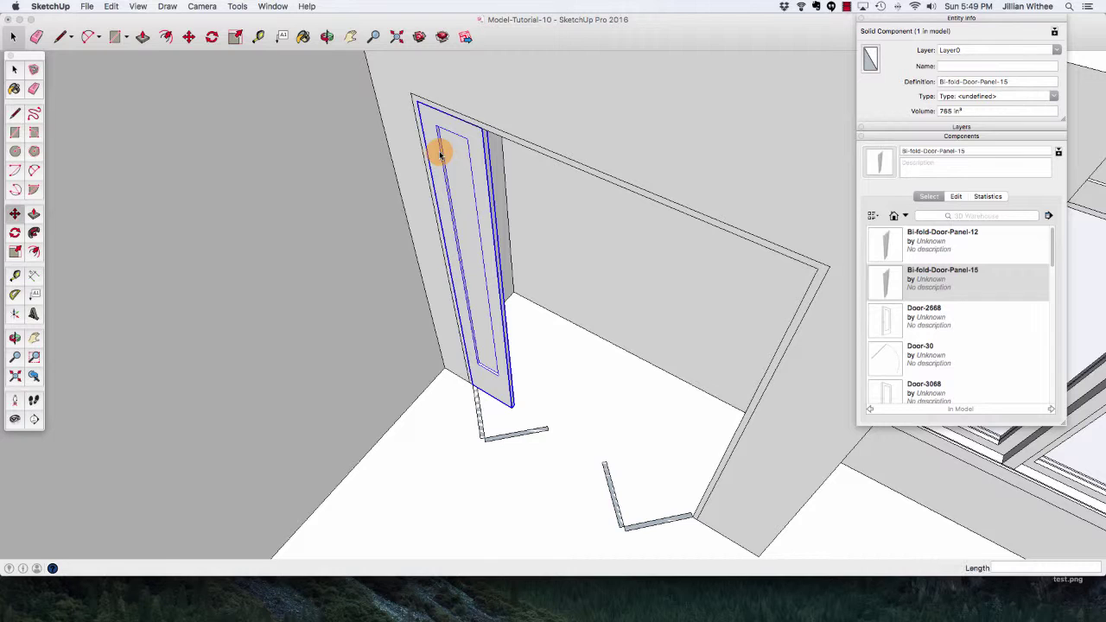
pyautogui.click(190, 38)
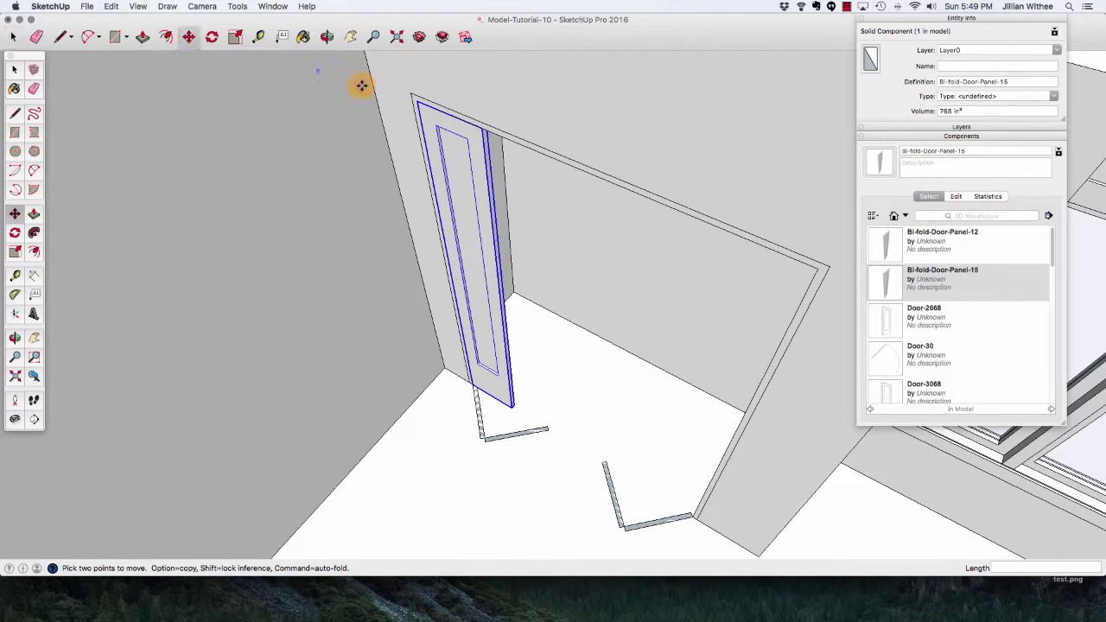
pyautogui.click(416, 105)
pyautogui.press('alt')
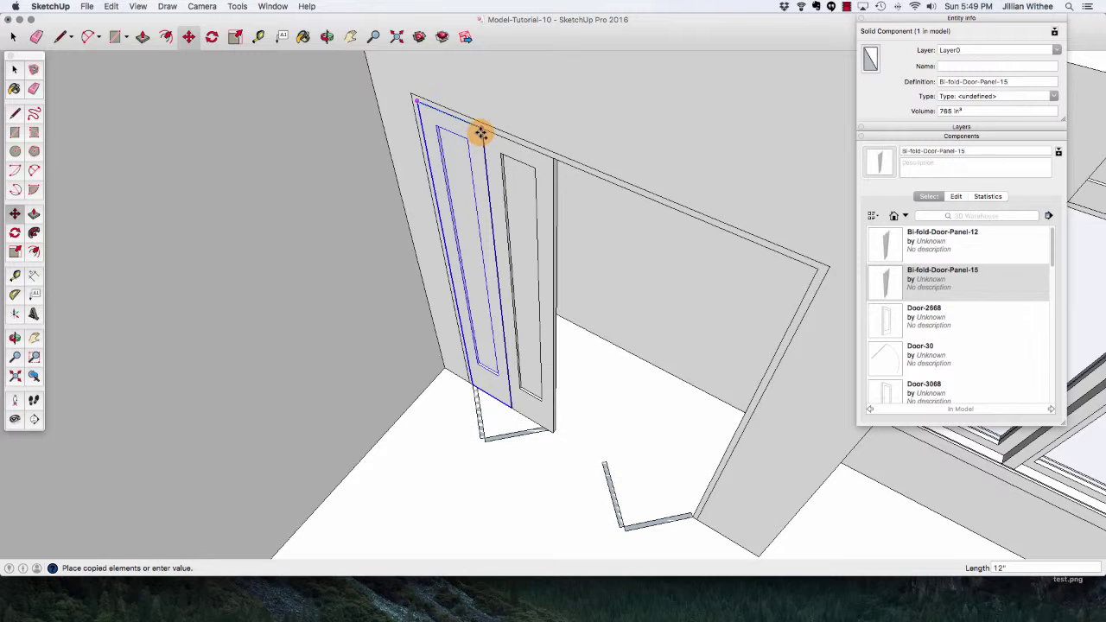
pyautogui.click(481, 132)
pyautogui.scroll(2, 499, 131)
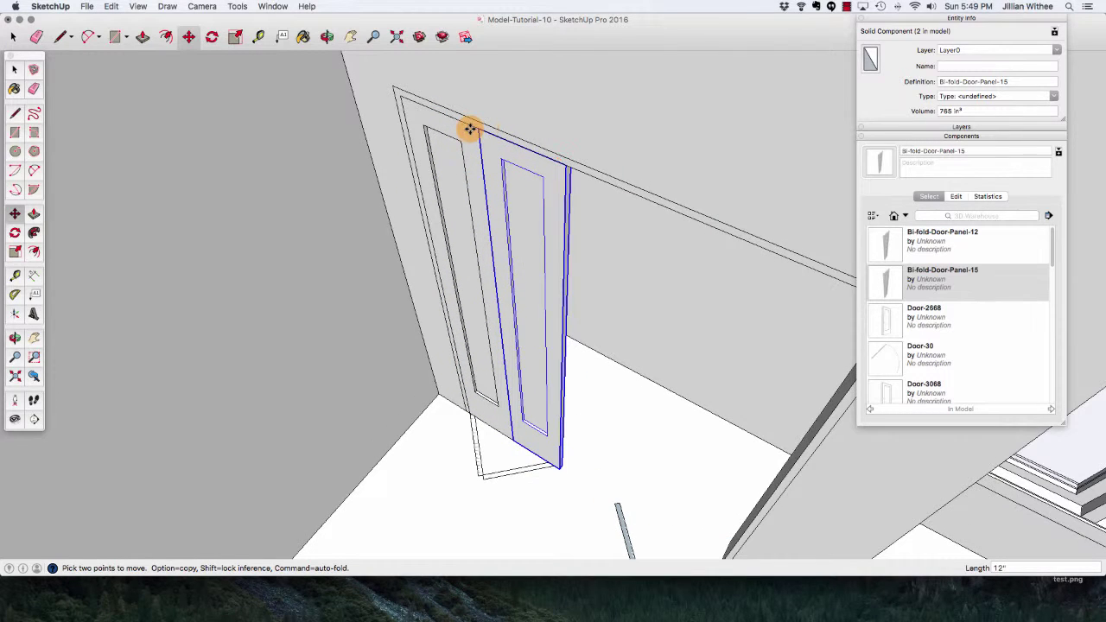
pyautogui.click(474, 130)
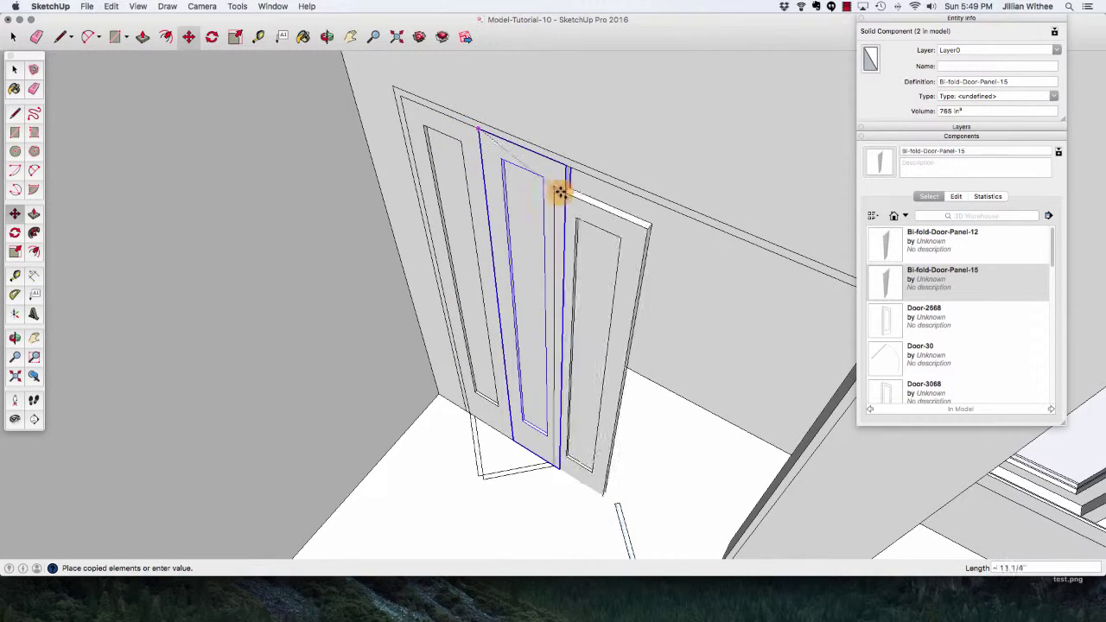
pyautogui.click(563, 168)
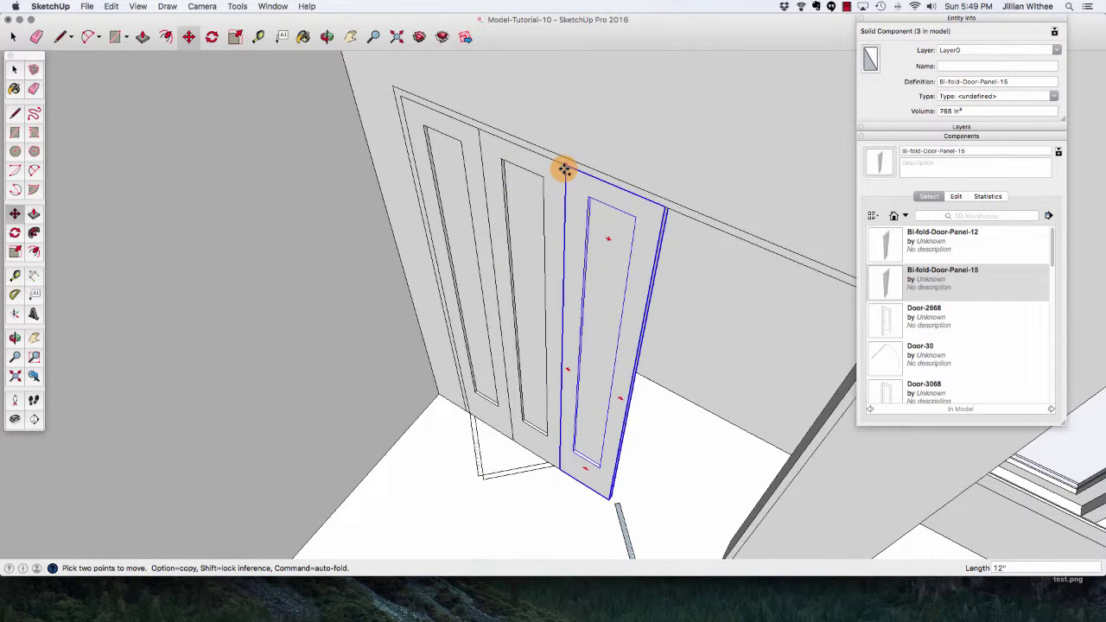
pyautogui.click(563, 169)
pyautogui.click(664, 207)
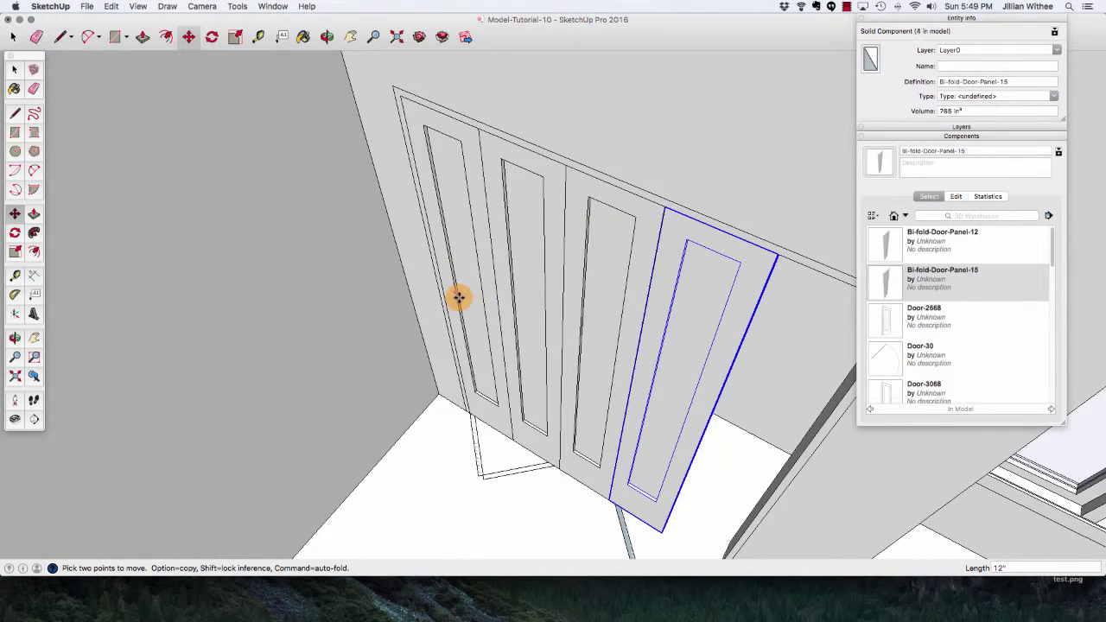
pyautogui.scroll(-5, 461, 320)
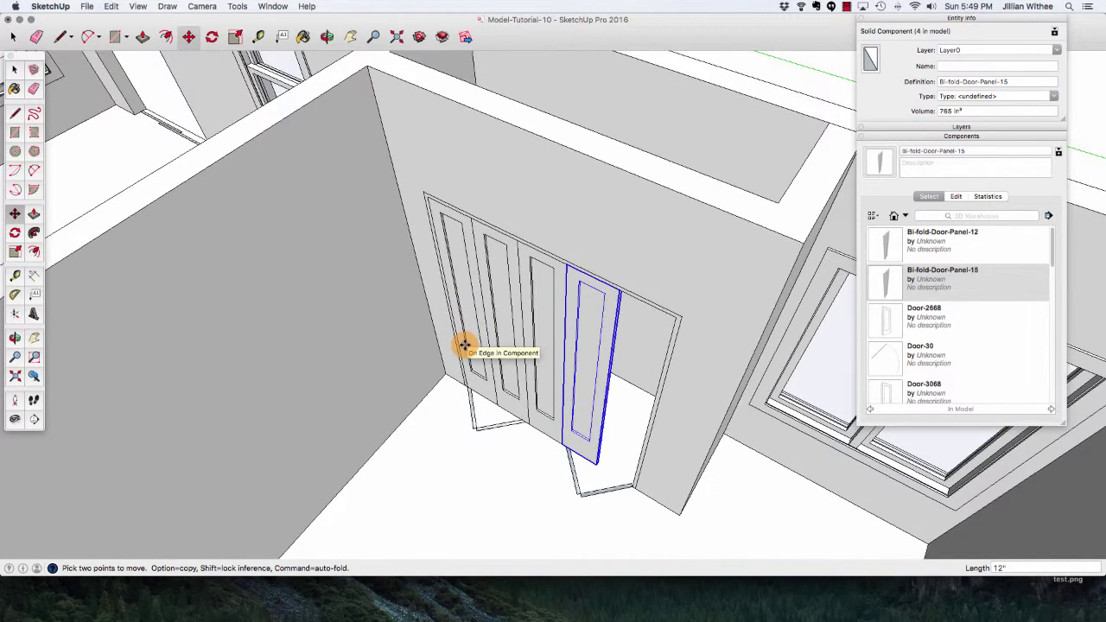
# Delete the three copied panels, keeping only the original against the jamb.
pyautogui.press('space')
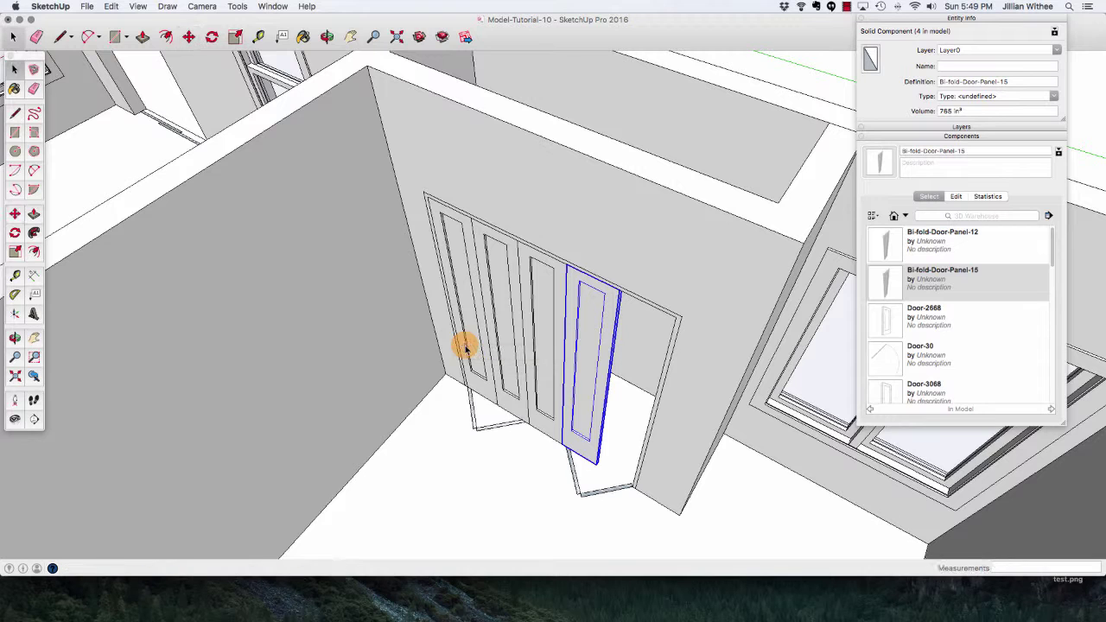
pyautogui.press('Delete')
pyautogui.click(554, 350)
pyautogui.press('Delete')
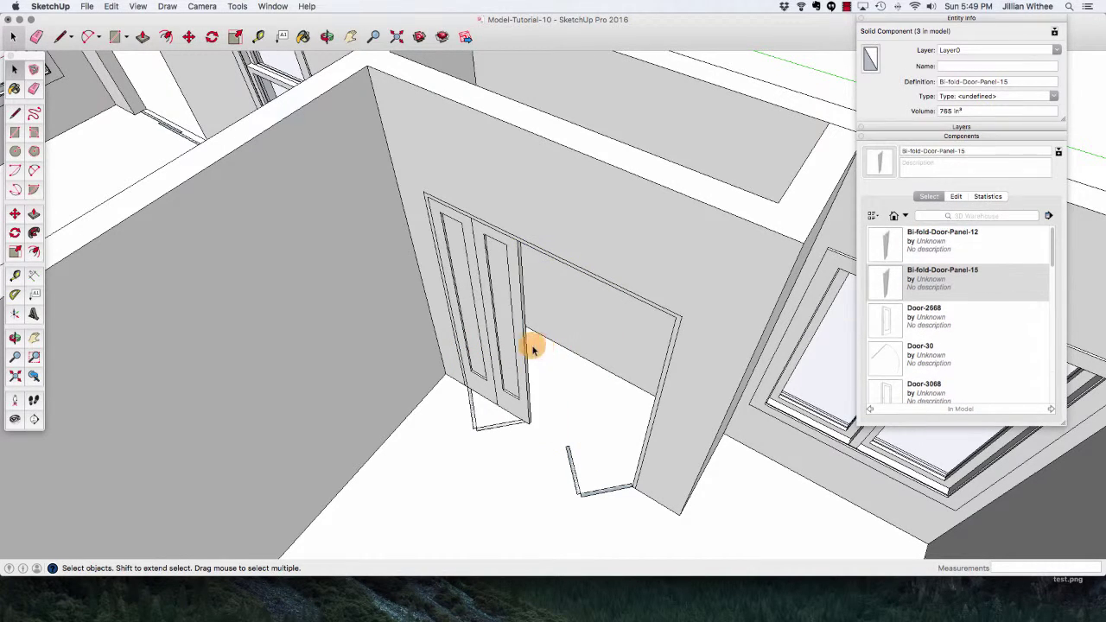
pyautogui.click(512, 350)
pyautogui.press('Delete')
# Open the remaining Bi-fold-Door-Panel-15 for editing and select the vertical side and inset edges facing the middle of the opening.
pyautogui.doubleClick(477, 337)
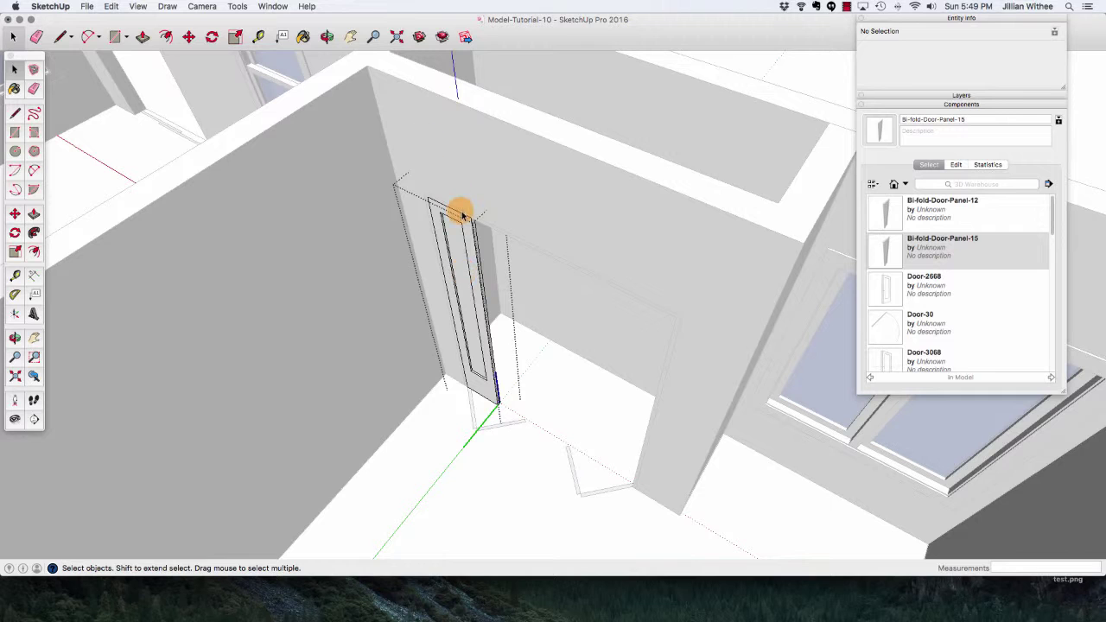
pyautogui.click(327, 36)
pyautogui.moveTo(321, 254); pyautogui.dragTo(602, 467)
pyautogui.press('space')
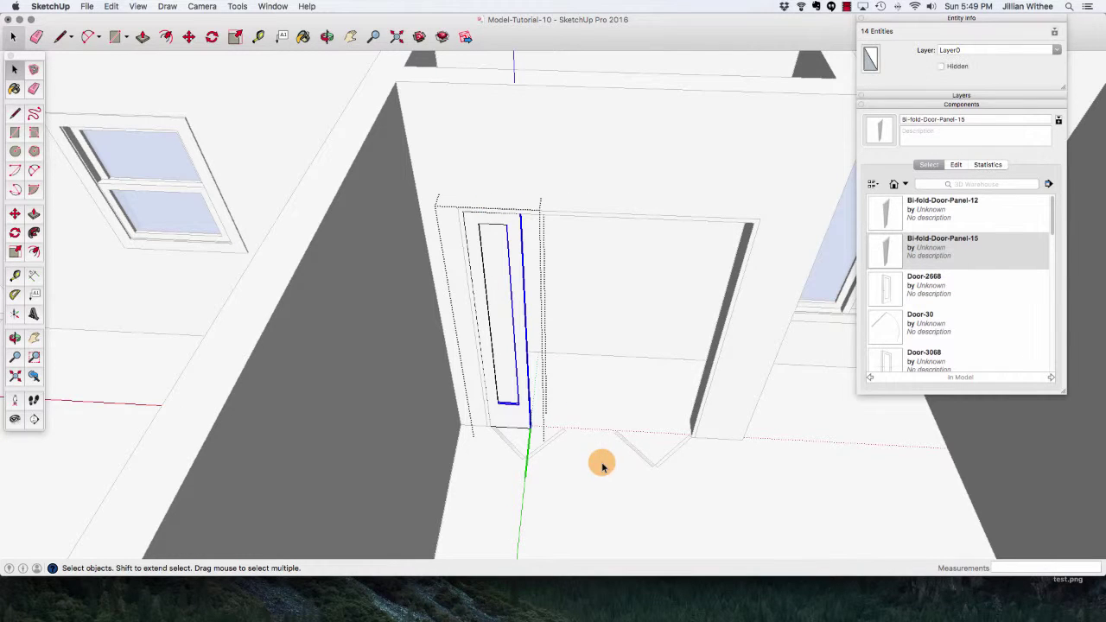
pyautogui.press('m')
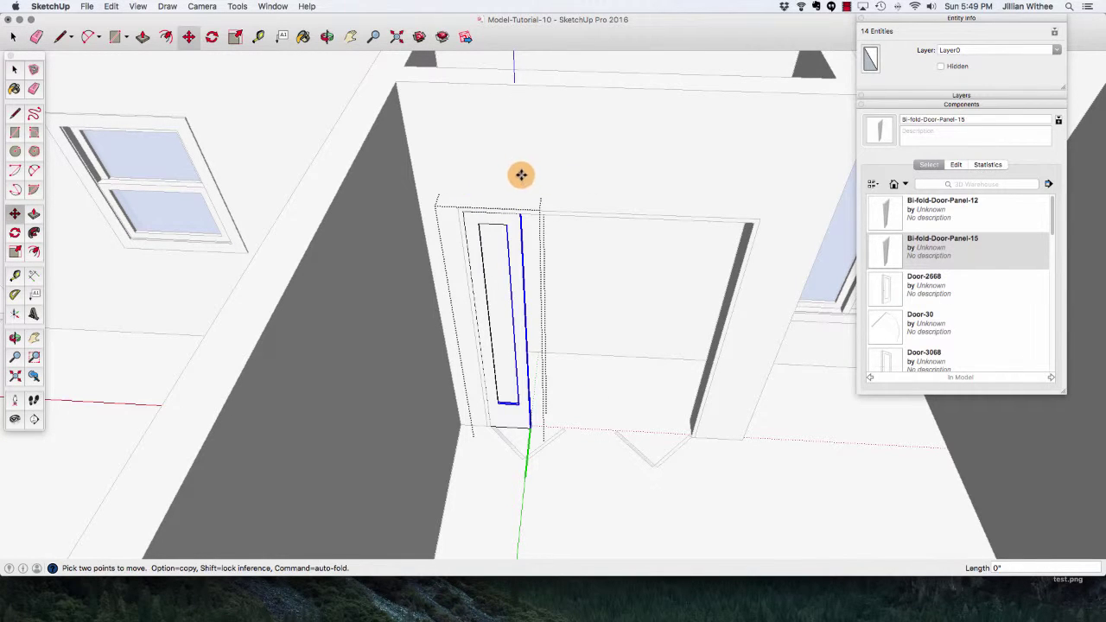
pyautogui.click(519, 173)
pyautogui.press('Escape')
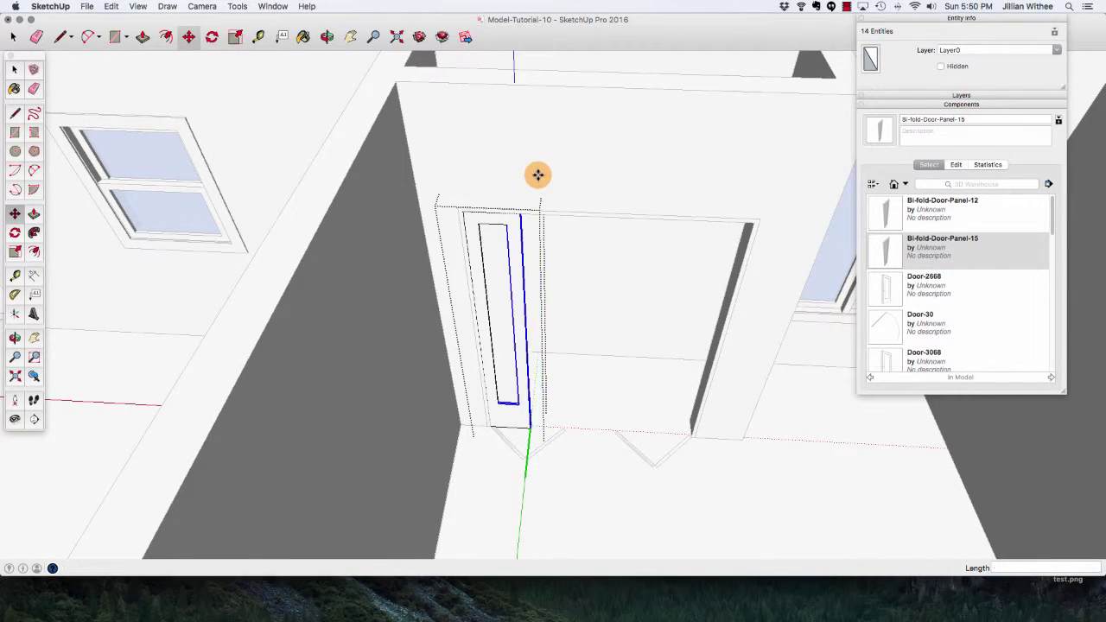
pyautogui.press('space')
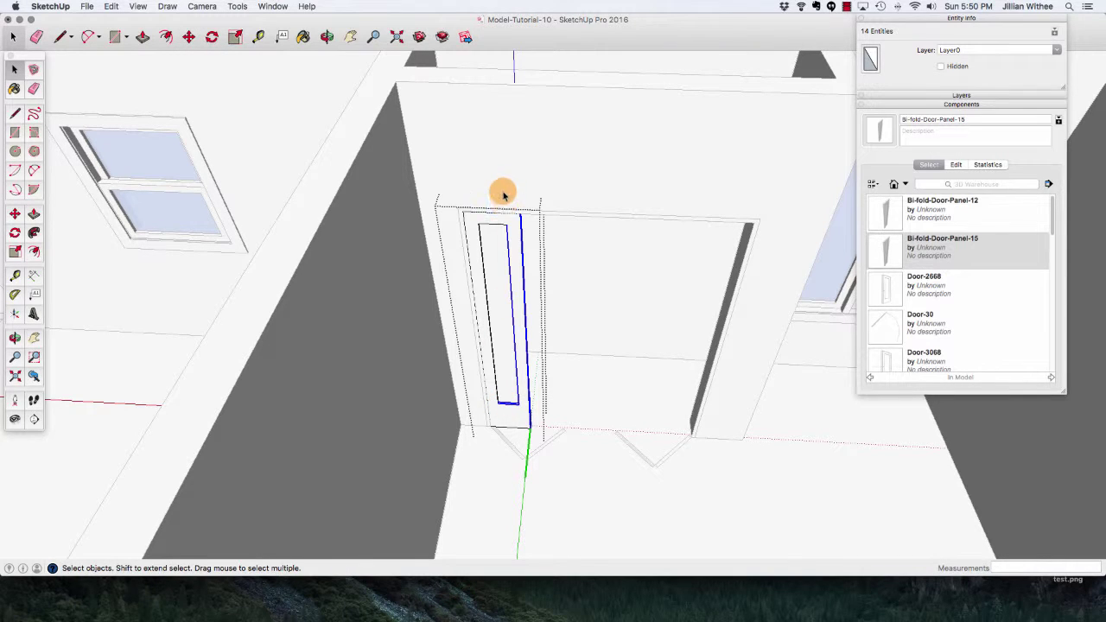
# Reselect the panel's side and inset edges facing the opening's middle, move them to make the panel 15" wide, and finish editing the component.
pyautogui.click(507, 215)
pyautogui.moveTo(494, 206); pyautogui.dragTo(513, 291)
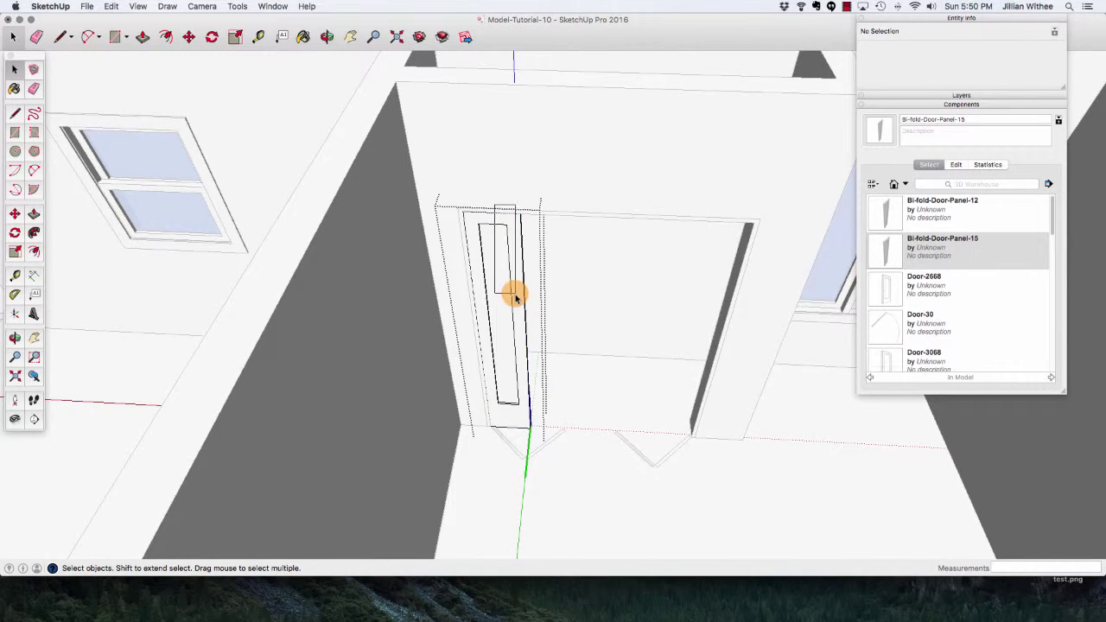
pyautogui.click(531, 430)
pyautogui.click(327, 39)
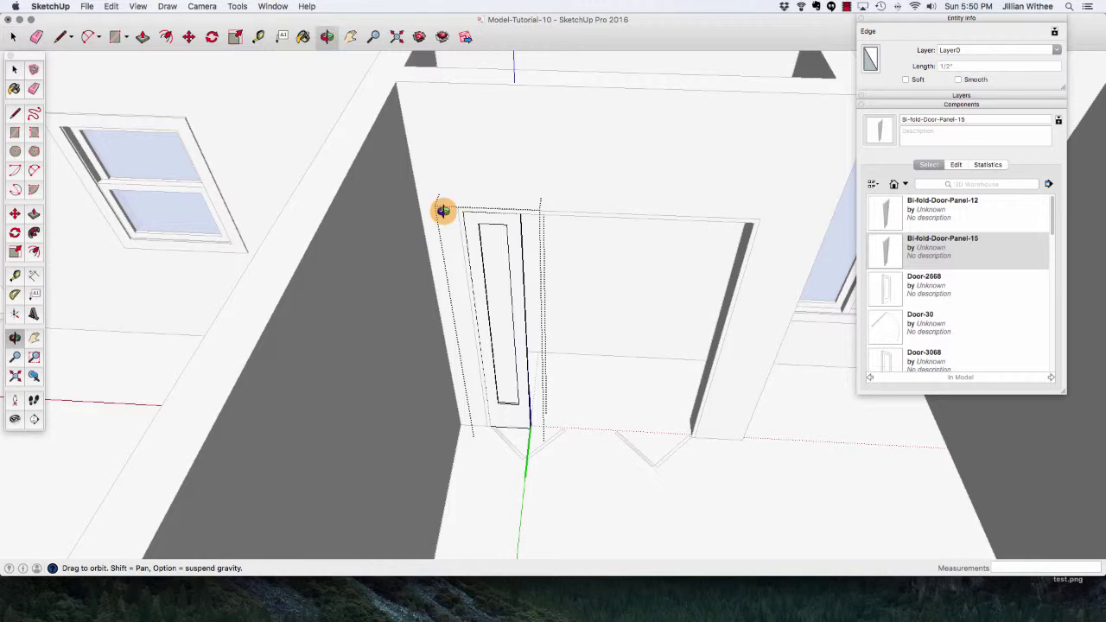
pyautogui.moveTo(444, 213); pyautogui.dragTo(528, 256)
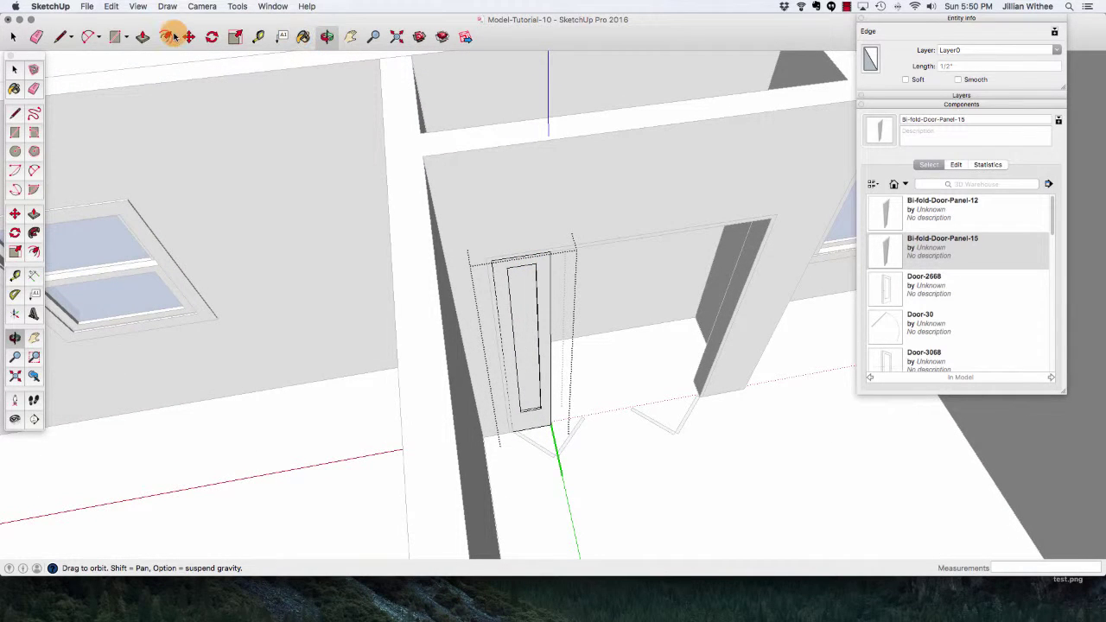
pyautogui.click(13, 36)
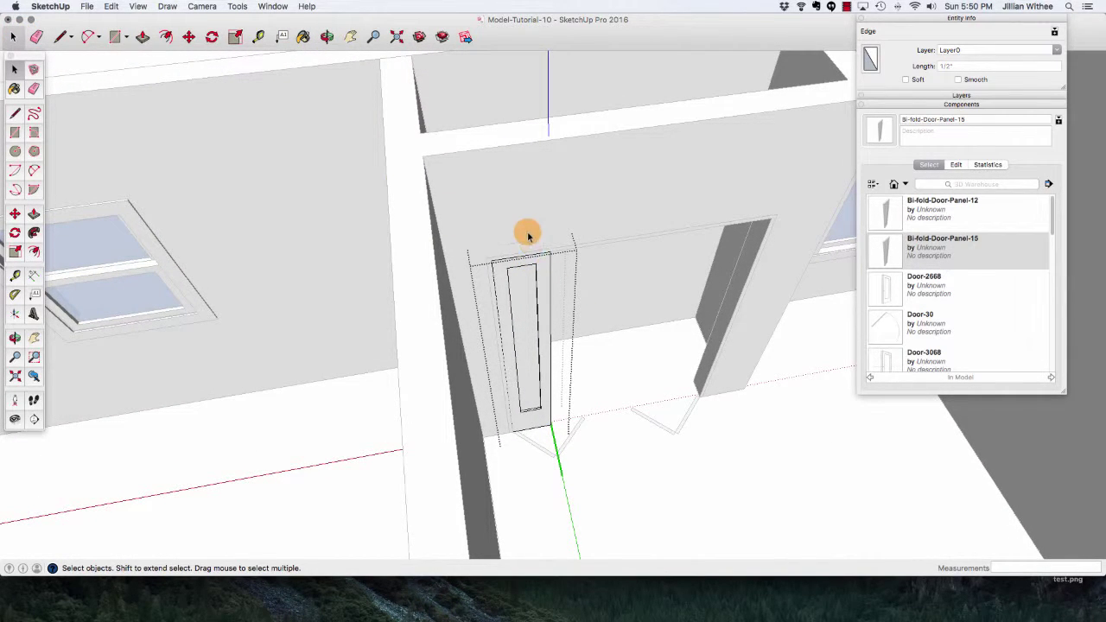
pyautogui.moveTo(526, 230); pyautogui.dragTo(580, 446)
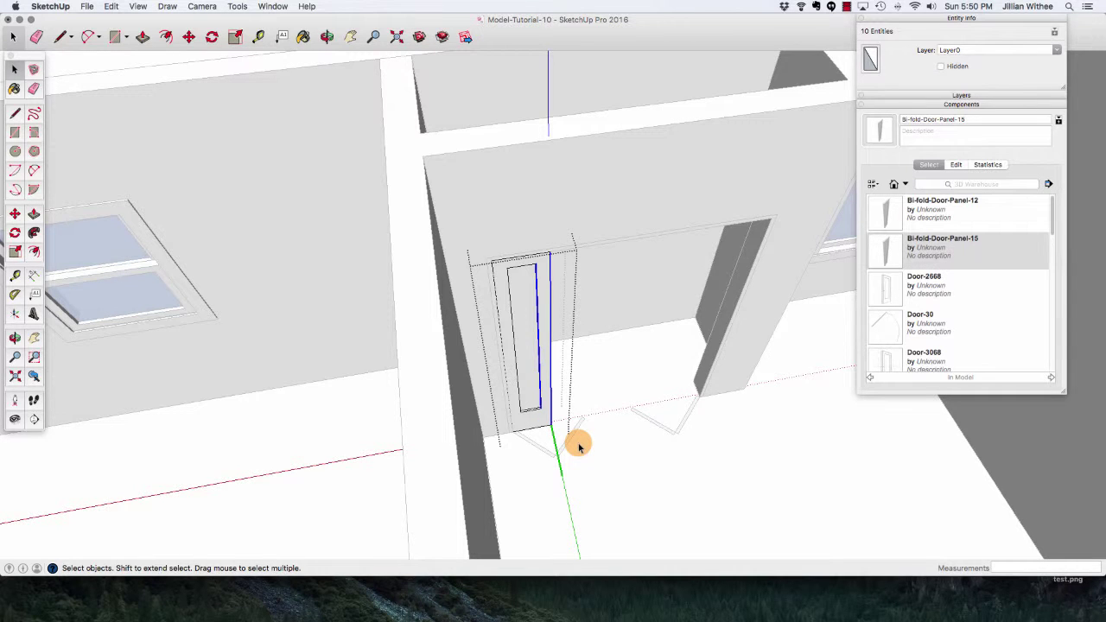
pyautogui.press('m')
pyautogui.click(576, 196)
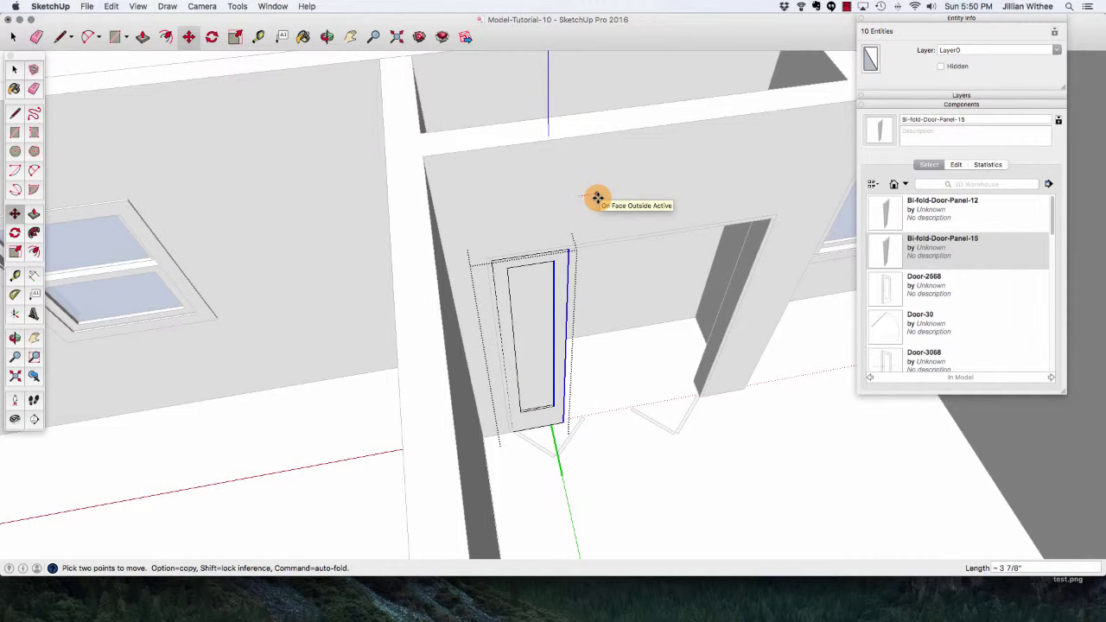
pyautogui.press('Return')
pyautogui.press('space')
pyautogui.click(710, 477)
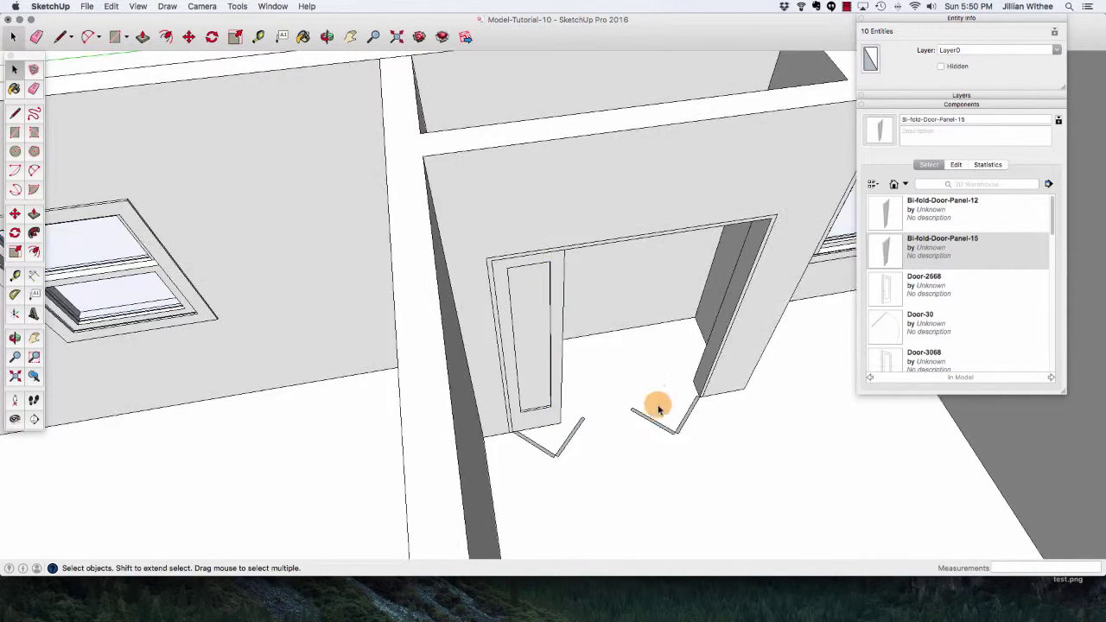
# Copy the widened Bi-fold-Door-Panel-15 edge to edge three times across the closet opening, spacing the copies 15" apart.
pyautogui.click(327, 36)
pyautogui.moveTo(576, 321); pyautogui.dragTo(409, 291)
pyautogui.press('space')
pyautogui.click(469, 261)
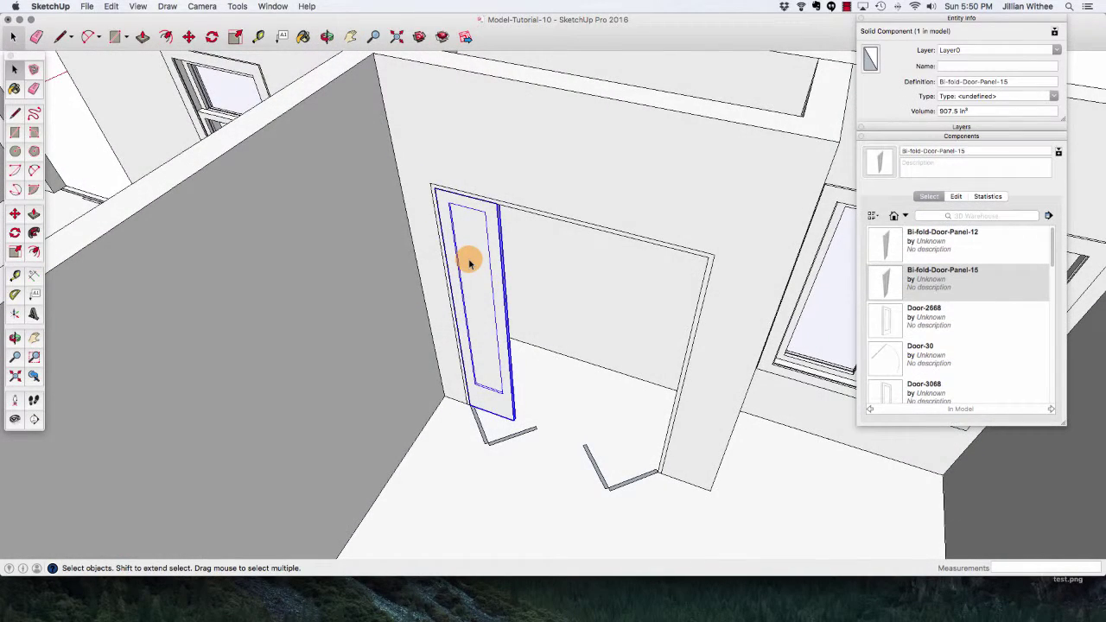
pyautogui.press('m')
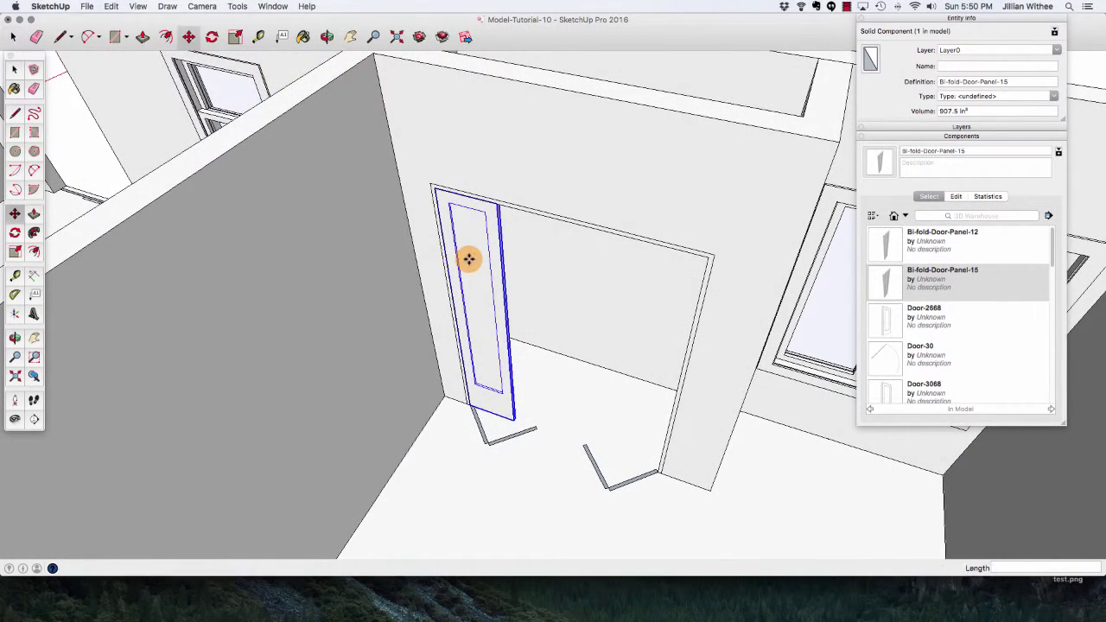
pyautogui.click(434, 189)
pyautogui.press('alt')
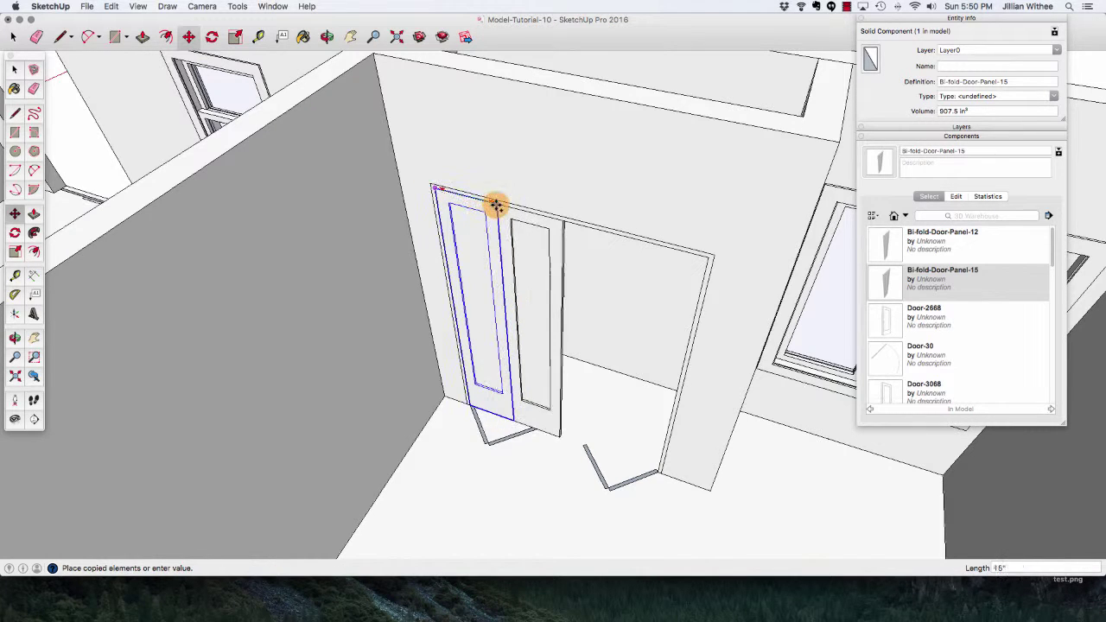
pyautogui.click(498, 212)
pyautogui.click(497, 207)
pyautogui.press('alt')
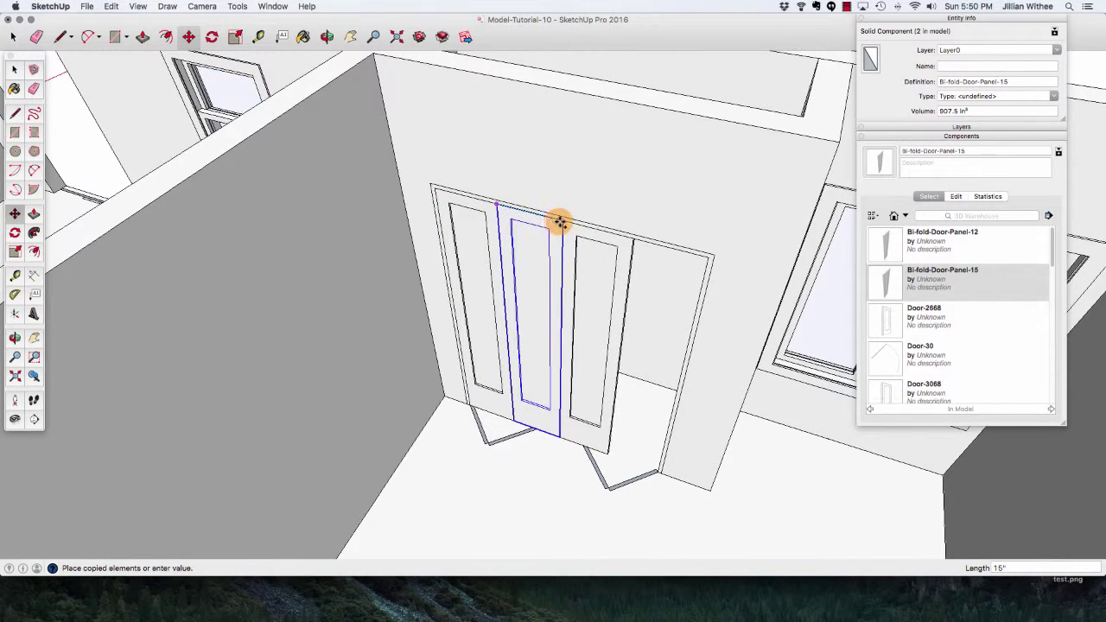
pyautogui.click(562, 222)
pyautogui.click(563, 222)
pyautogui.press('alt')
pyautogui.click(634, 240)
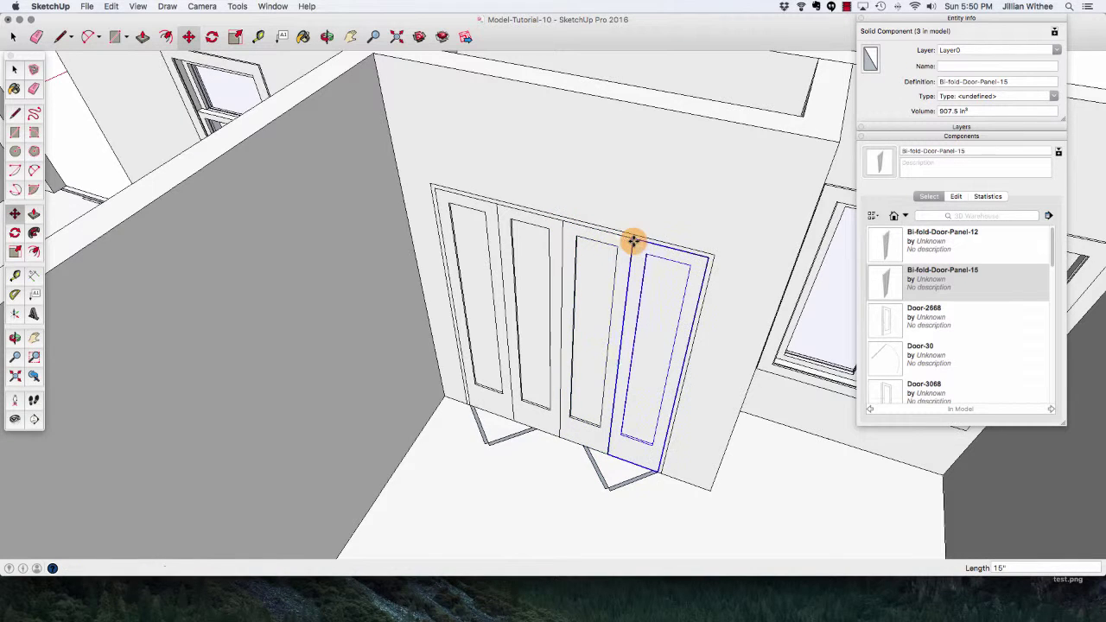
pyautogui.click(13, 39)
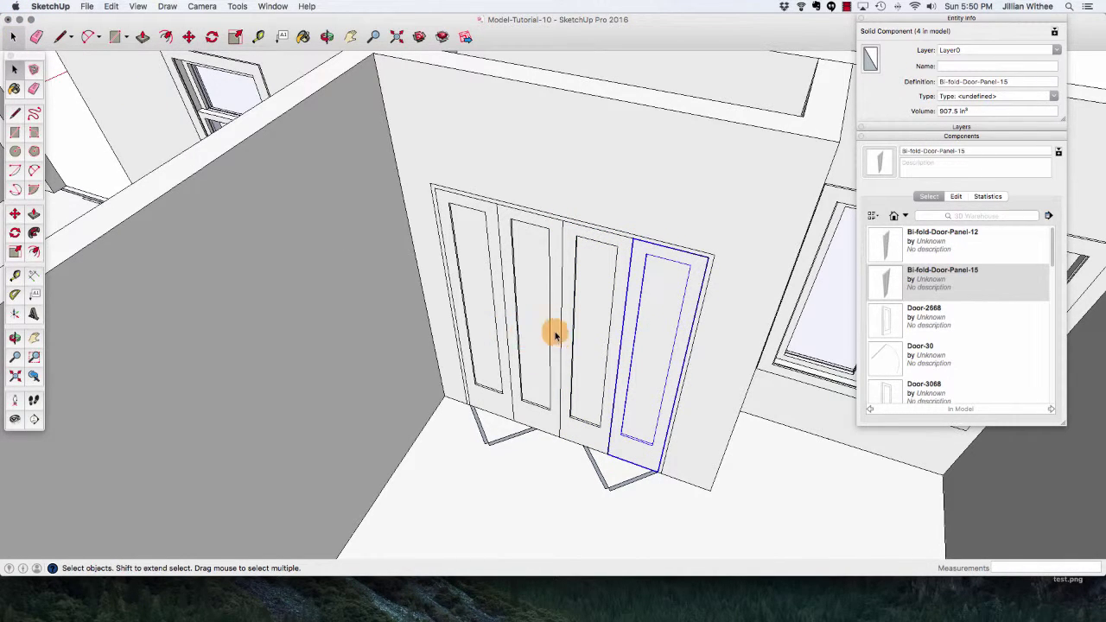
pyautogui.click(550, 422)
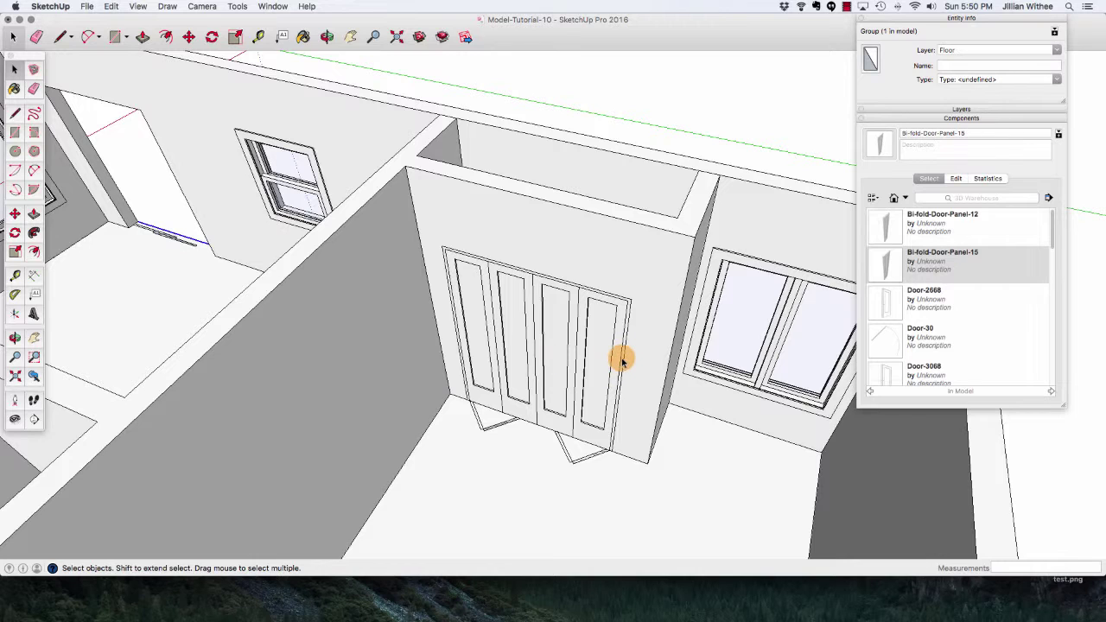
# Select the four bifold panels together with their frame and start a new component named Door-Bifold-5068.
pyautogui.click(620, 361)
pyautogui.keyDown('shift'); pyautogui.click(538, 355); pyautogui.keyUp('shift')
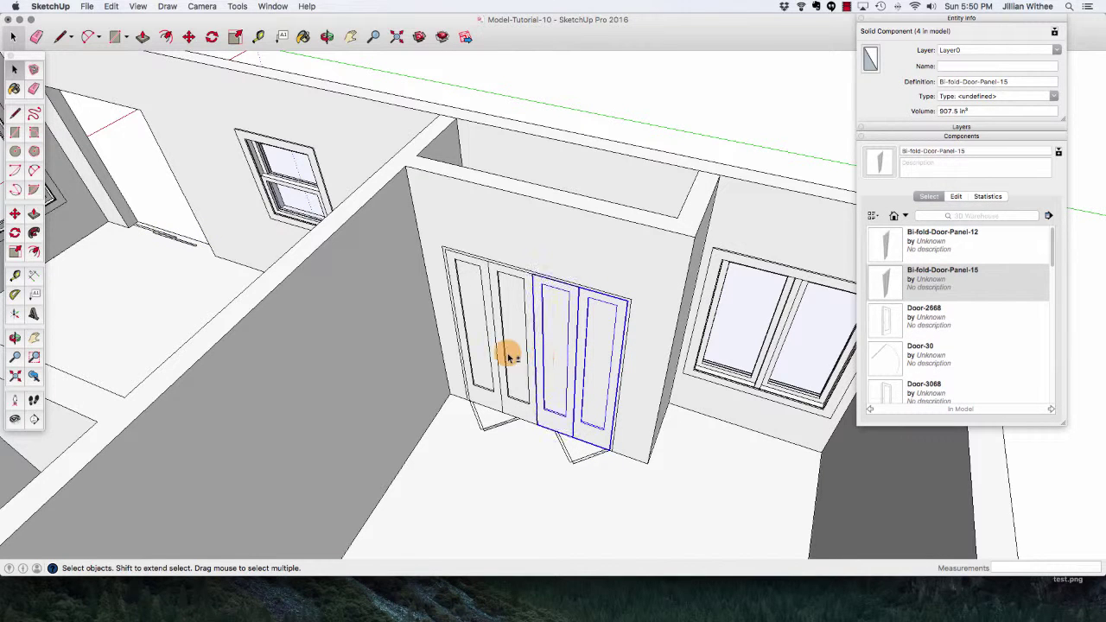
pyautogui.keyDown('shift'); pyautogui.click(506, 354); pyautogui.keyUp('shift')
pyautogui.keyDown('shift'); pyautogui.click(484, 349); pyautogui.keyUp('shift')
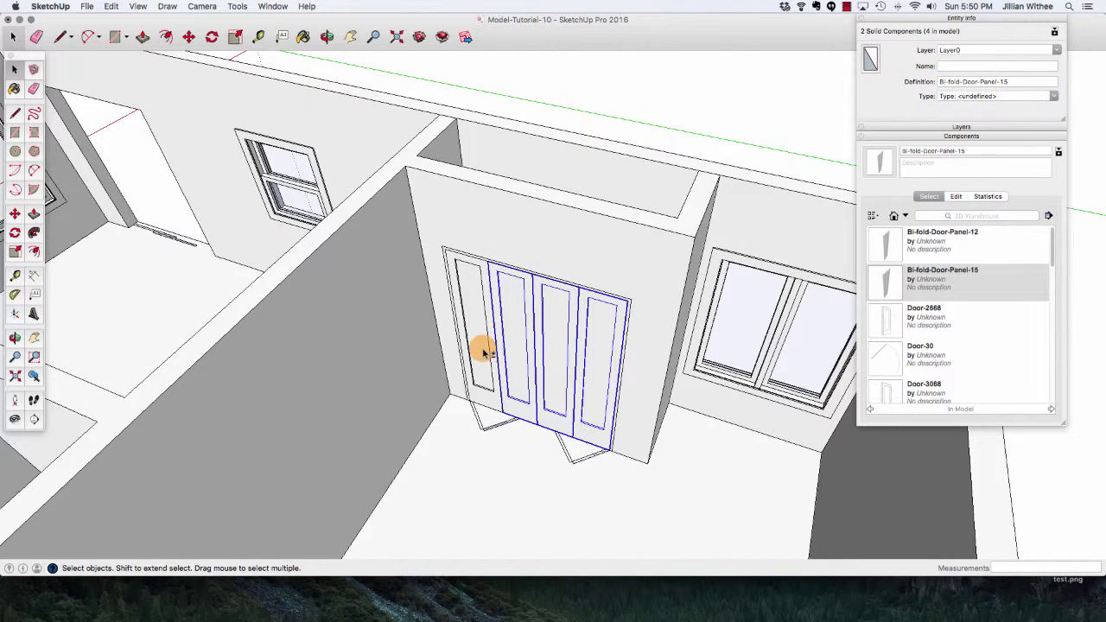
pyautogui.keyDown('shift'); pyautogui.click(631, 307); pyautogui.keyUp('shift')
pyautogui.rightClick(563, 331)
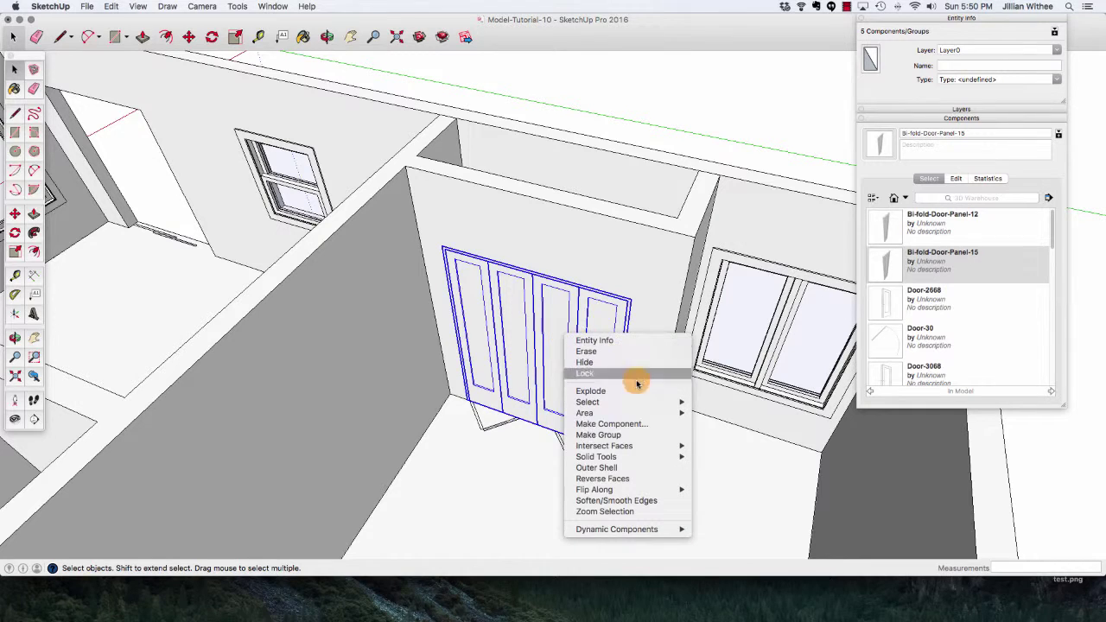
pyautogui.click(640, 424)
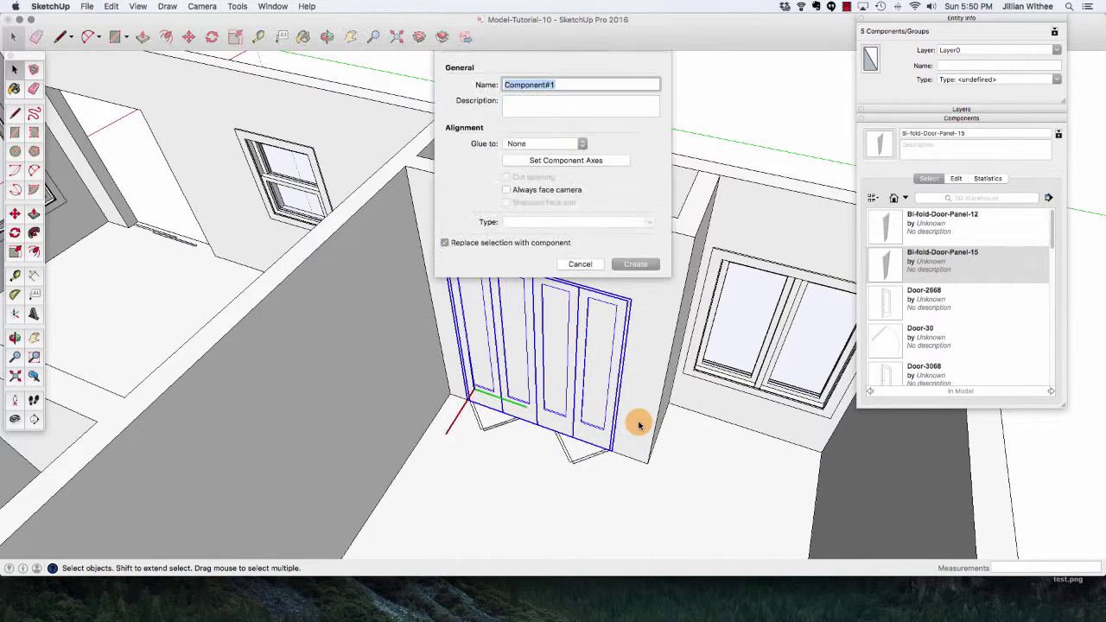
pyautogui.write('Door-Bifold-5068')
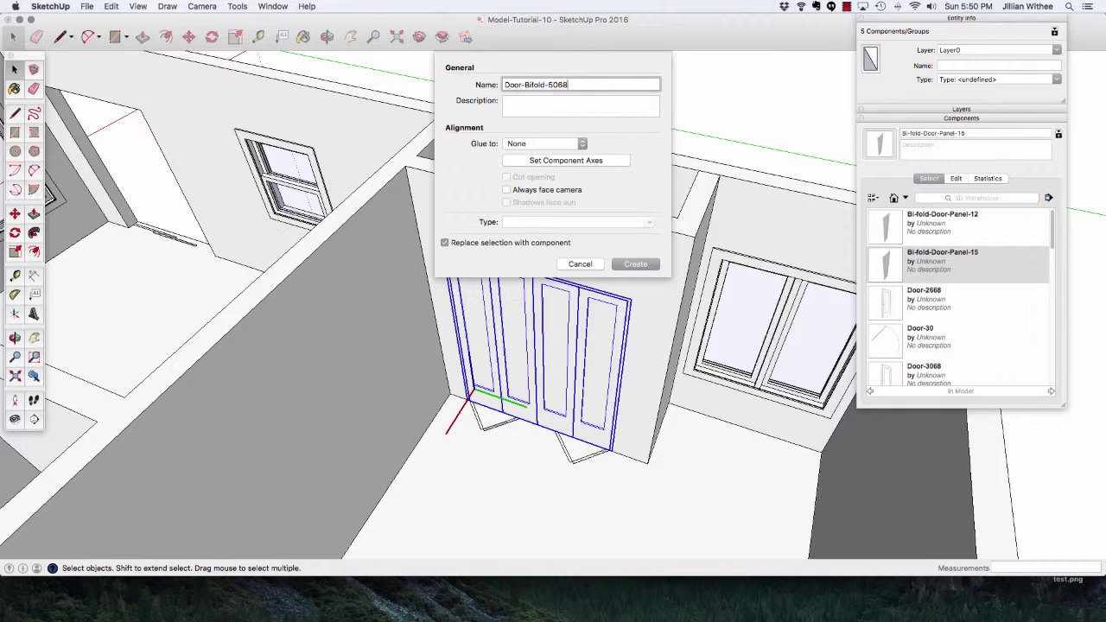
# Set the component's origin at the frame's bottom outer corner, red axis pointing into the room and green along the opening, and create it.
pyautogui.click(553, 163)
pyautogui.scroll(5, 454, 413)
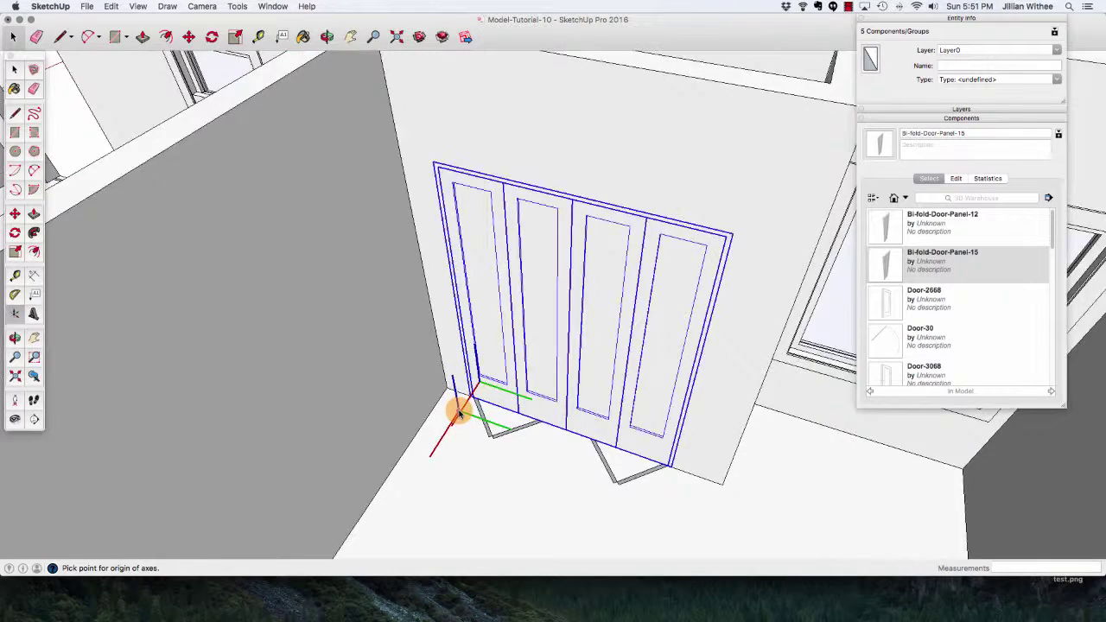
pyautogui.scroll(2, 461, 407)
pyautogui.click(477, 387)
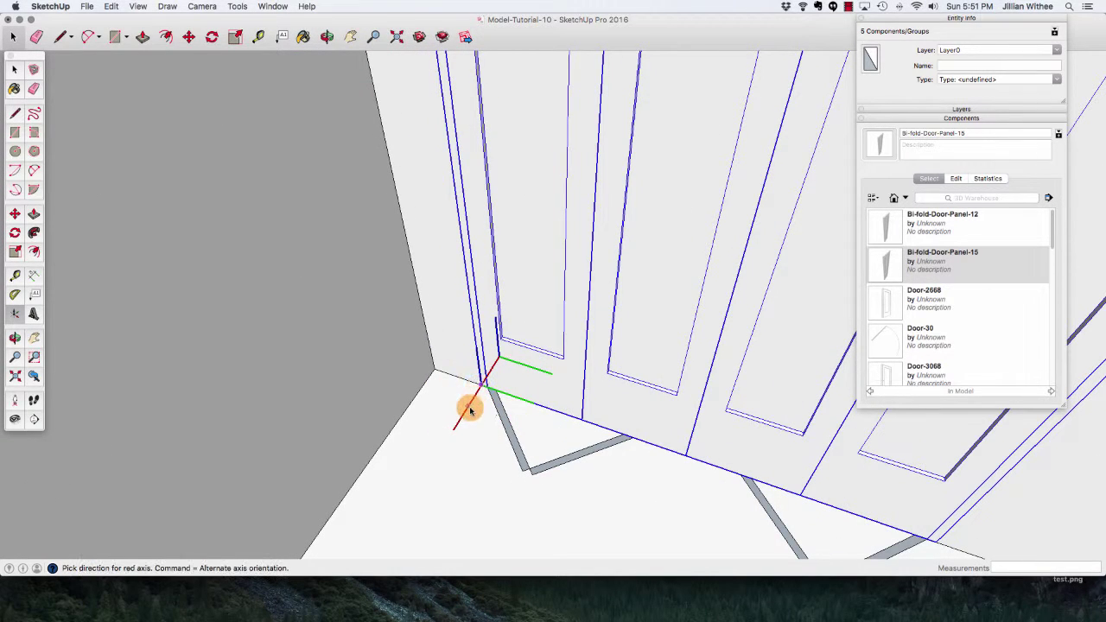
pyautogui.click(470, 413)
pyautogui.click(524, 402)
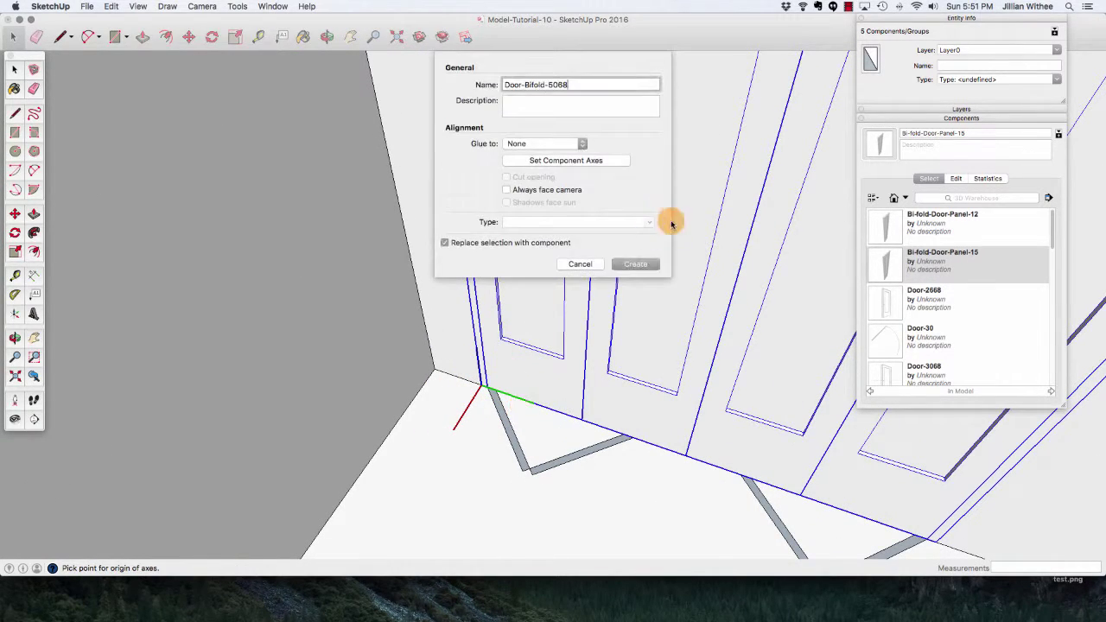
pyautogui.click(633, 265)
# Copy Door-Bifold-5068 by its upper frame corner to the matching corner of the wide closet opening beside the single door in the neighbouring room.
pyautogui.scroll(-8, 446, 441)
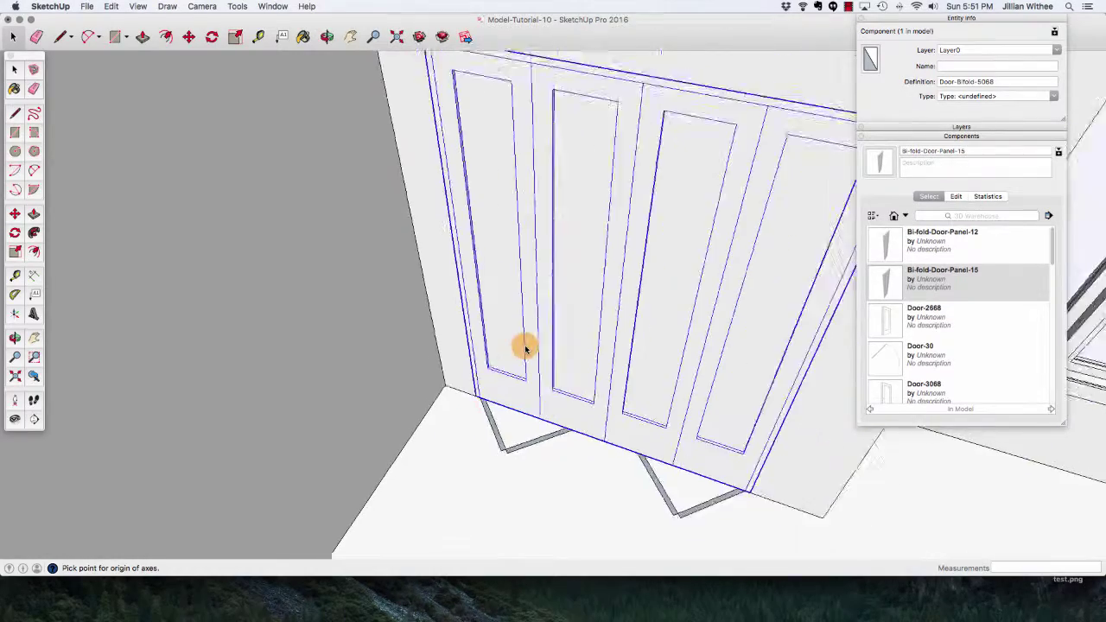
pyautogui.scroll(-6, 616, 241)
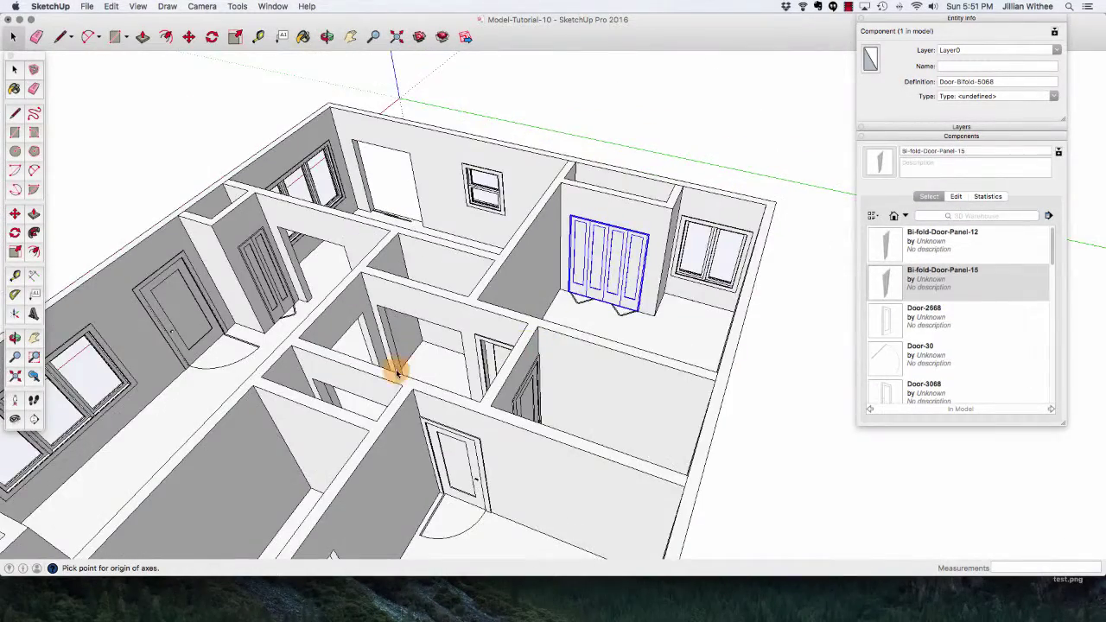
pyautogui.scroll(5, 397, 372)
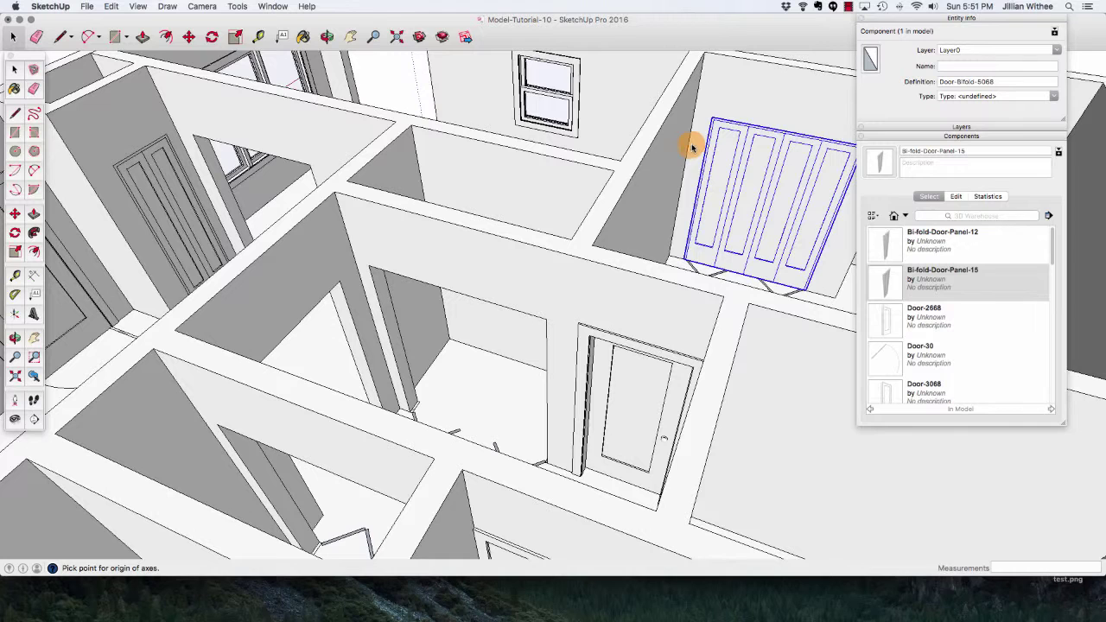
pyautogui.press('m')
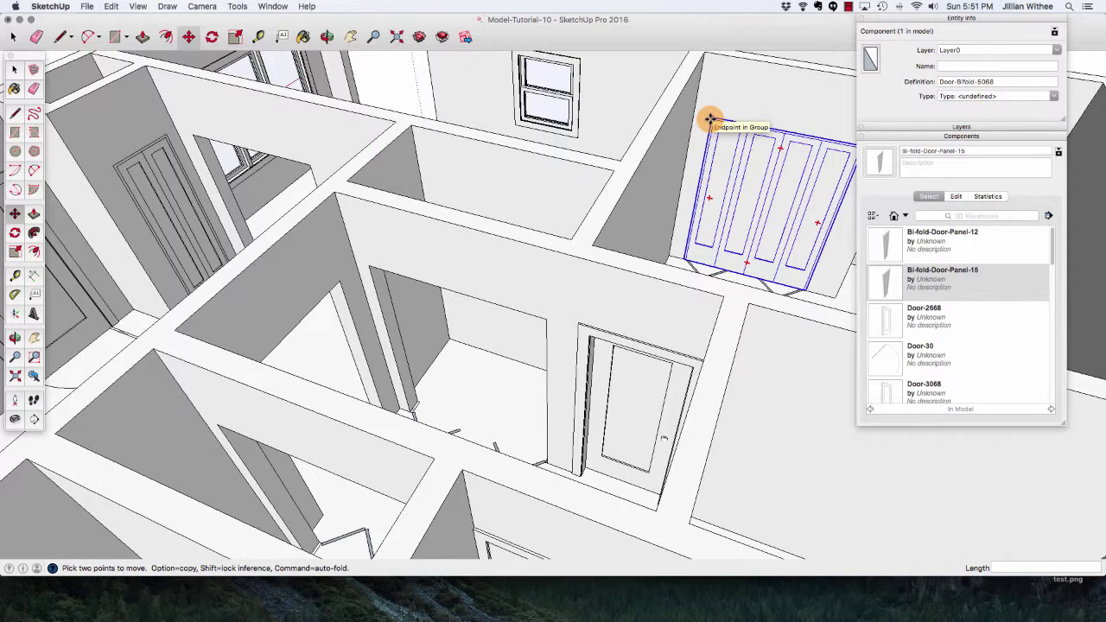
pyautogui.click(709, 119)
pyautogui.press('alt')
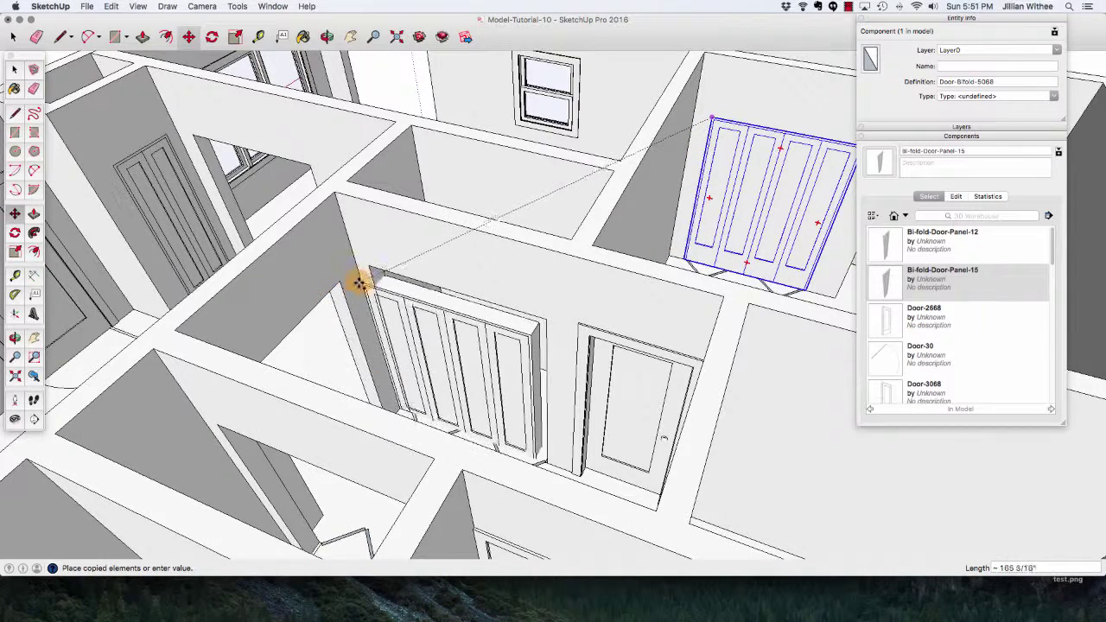
pyautogui.click(370, 265)
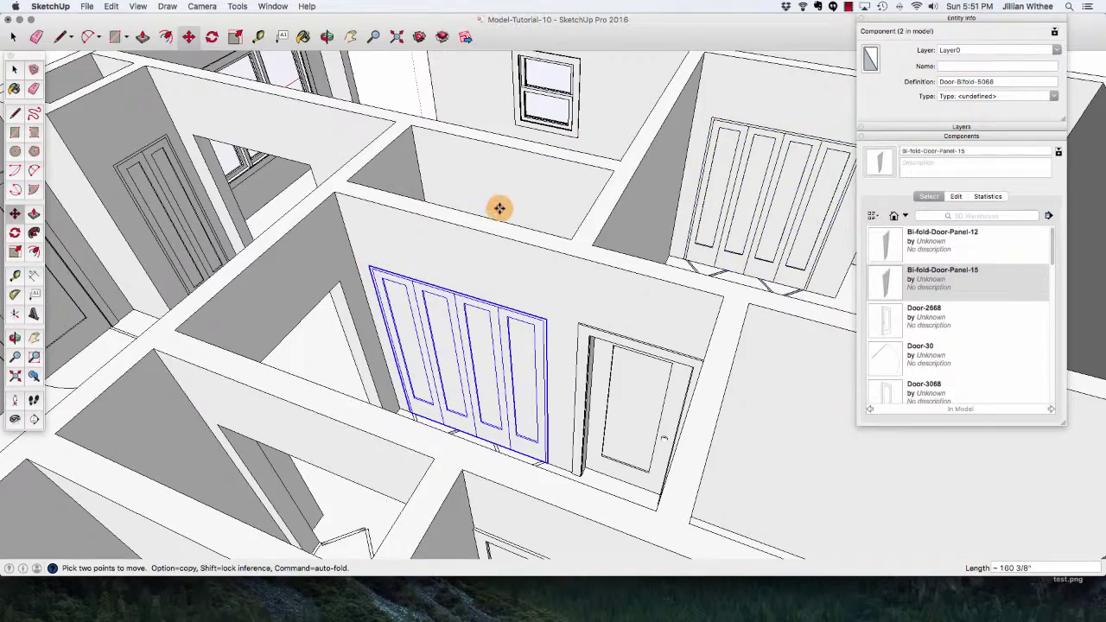
pyautogui.moveTo(499, 208); pyautogui.dragTo(484, 257, button='middle')
pyautogui.press('space')
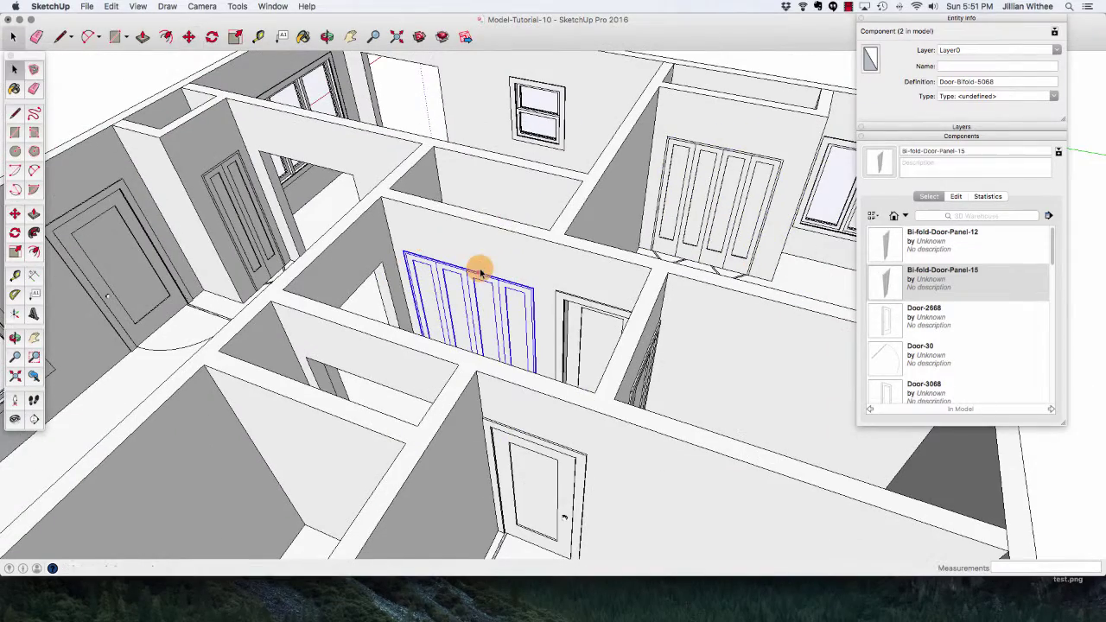
# Insert another Door-Bifold-5068 from the model's components and align its upper frame corner with the opposite-facing closet opening's corner.
pyautogui.click(337, 38)
pyautogui.moveTo(504, 165); pyautogui.dragTo(331, 395)
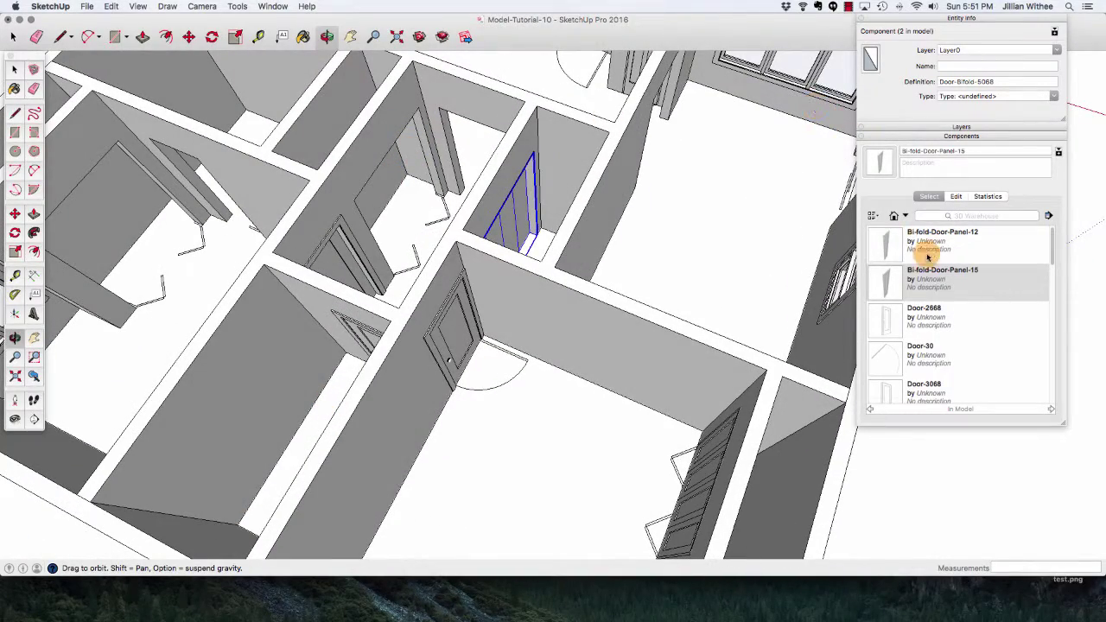
pyautogui.scroll(-5, 921, 317)
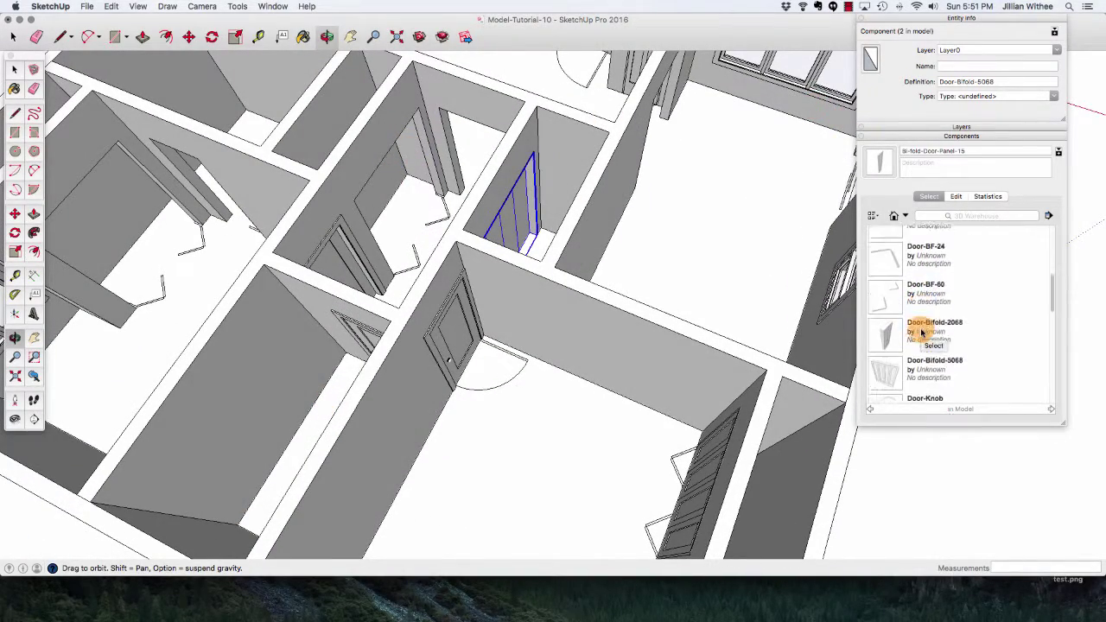
pyautogui.scroll(-1, 921, 331)
pyautogui.click(894, 356)
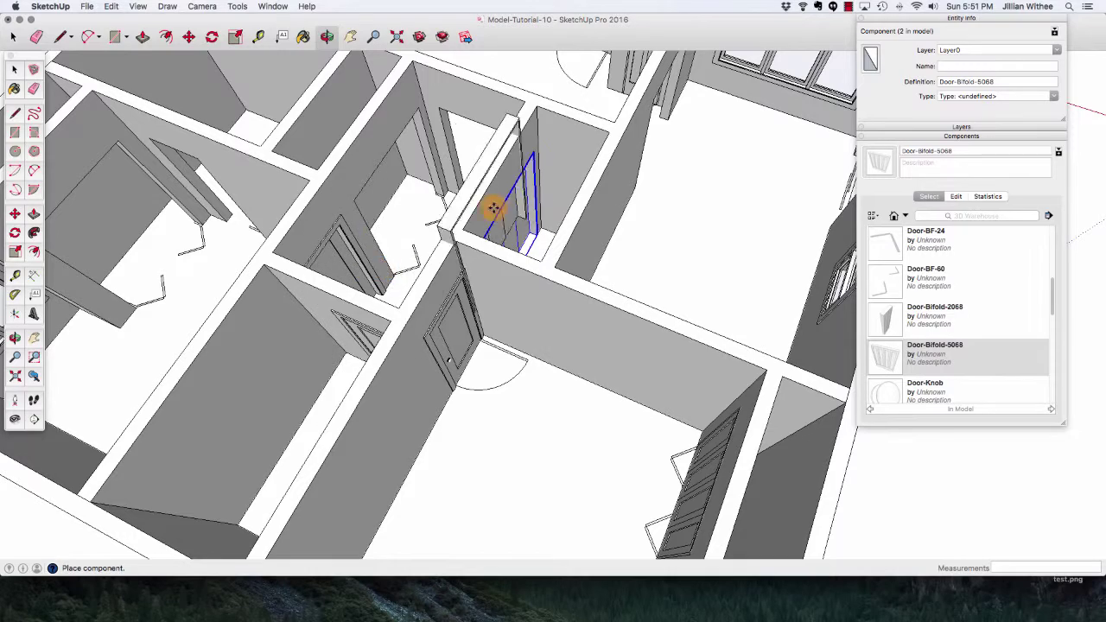
pyautogui.click(407, 103)
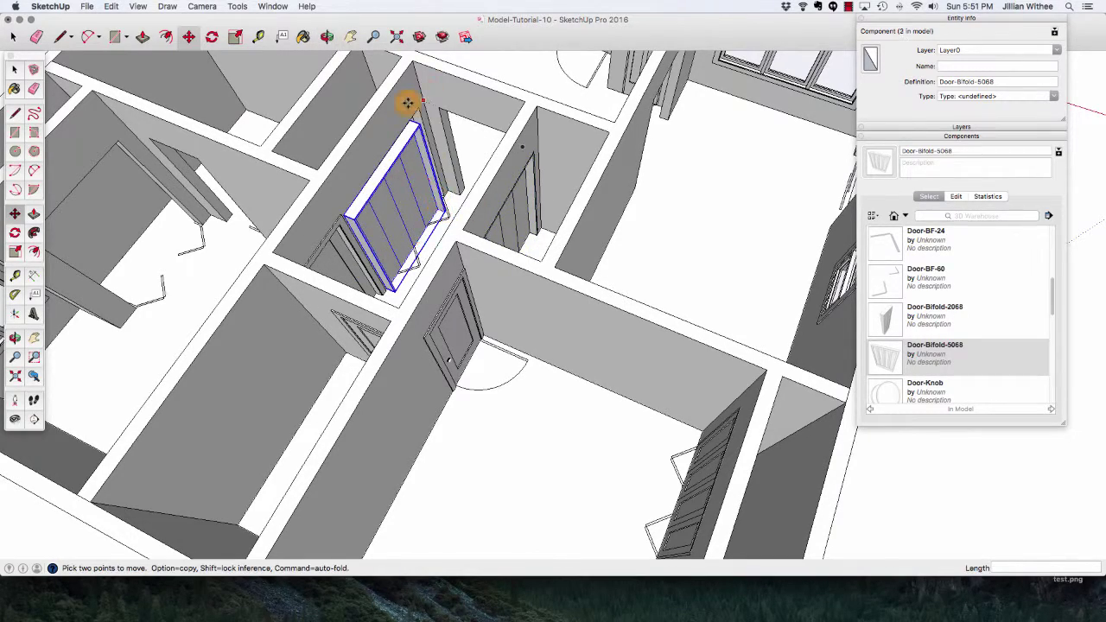
pyautogui.scroll(8, 408, 103)
pyautogui.click(441, 131)
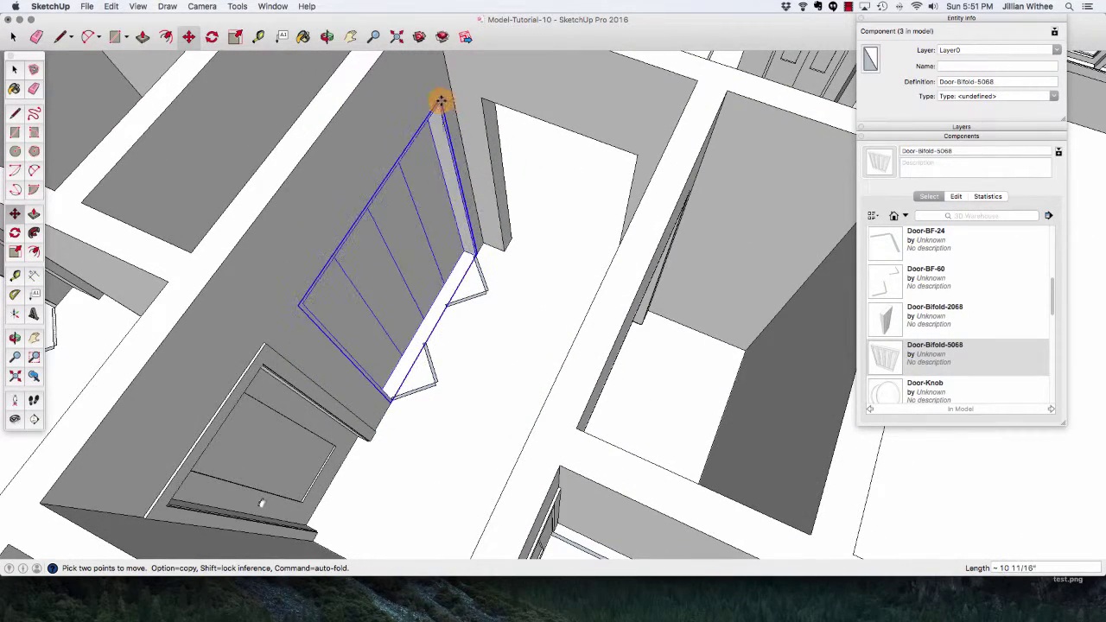
# Flip the newly placed Door-Bifold-5068 along the component's red axis so its panelled side faces the room.
pyautogui.rightClick(397, 222)
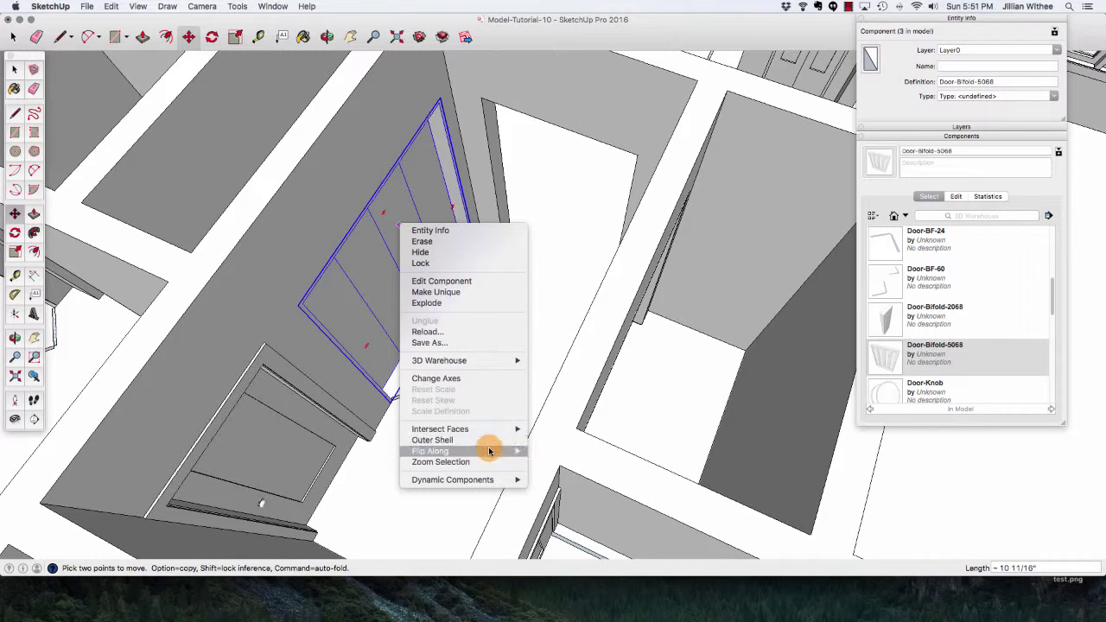
pyautogui.moveTo(491, 450)
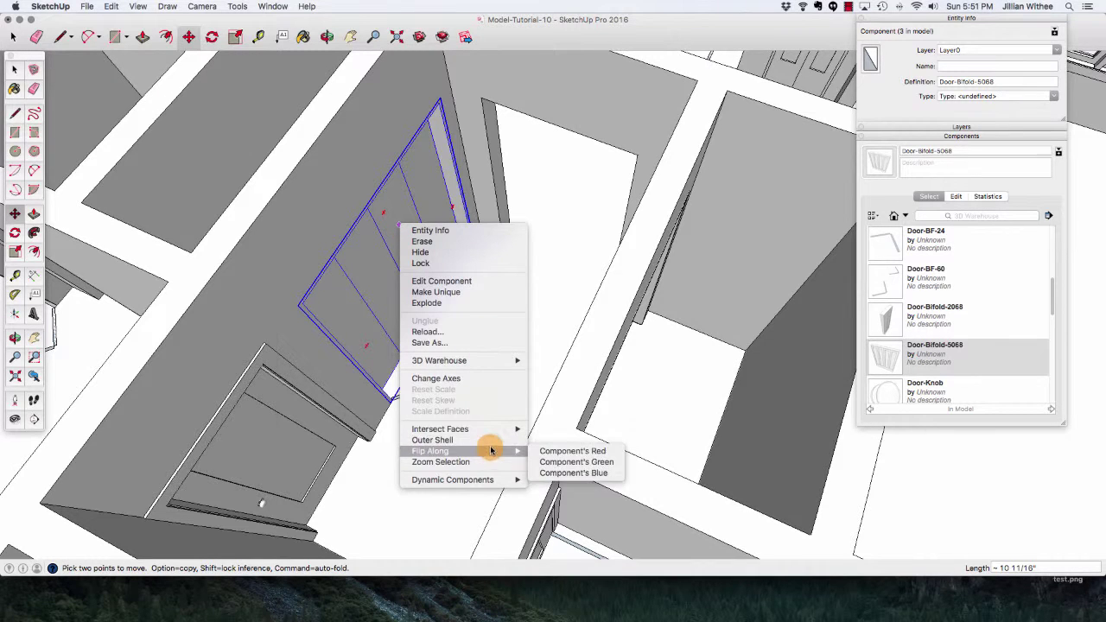
pyautogui.click(545, 453)
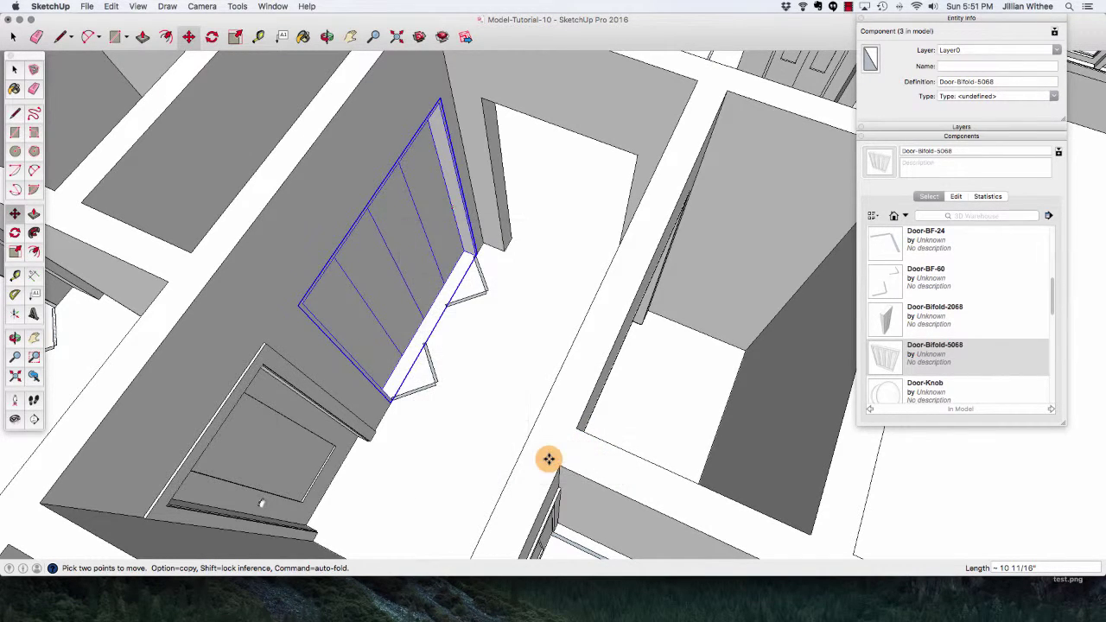
pyautogui.rightClick(377, 274)
pyautogui.moveTo(476, 501)
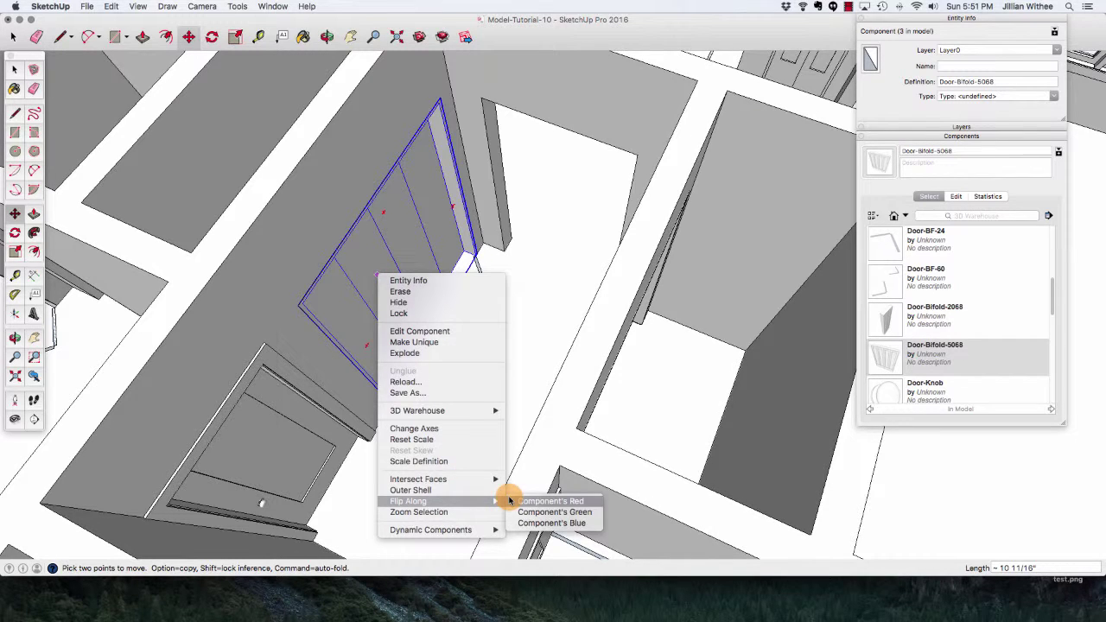
pyautogui.click(508, 495)
pyautogui.press('space')
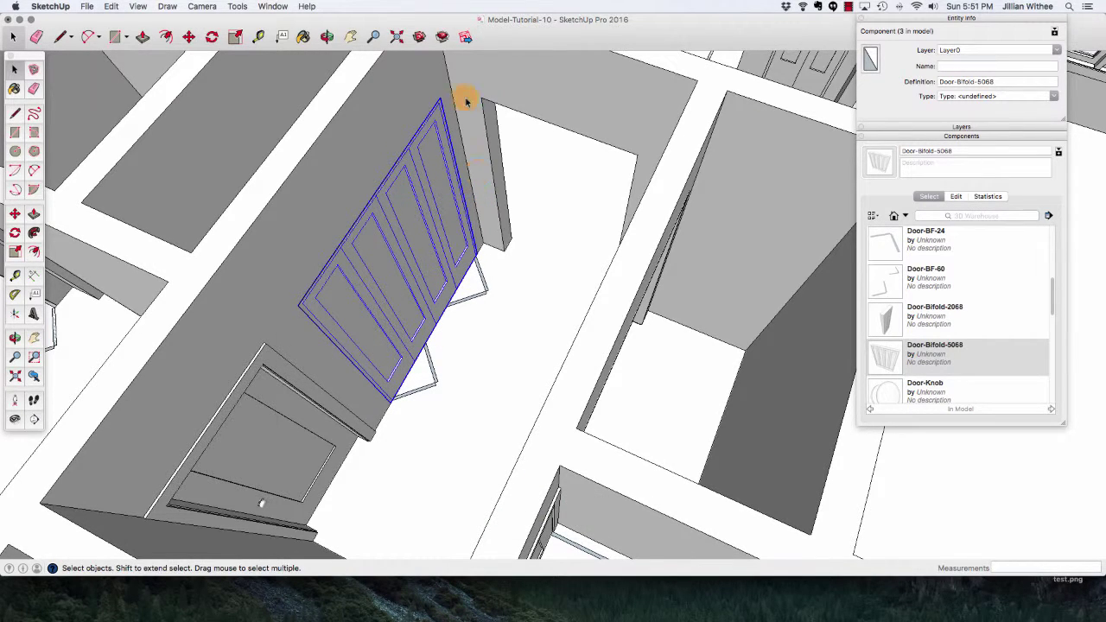
# Copy the flipped Door-Bifold-5068 by its upper frame corner to the matching corner of the empty wide closet opening in the adjoining bedroom.
pyautogui.press('m')
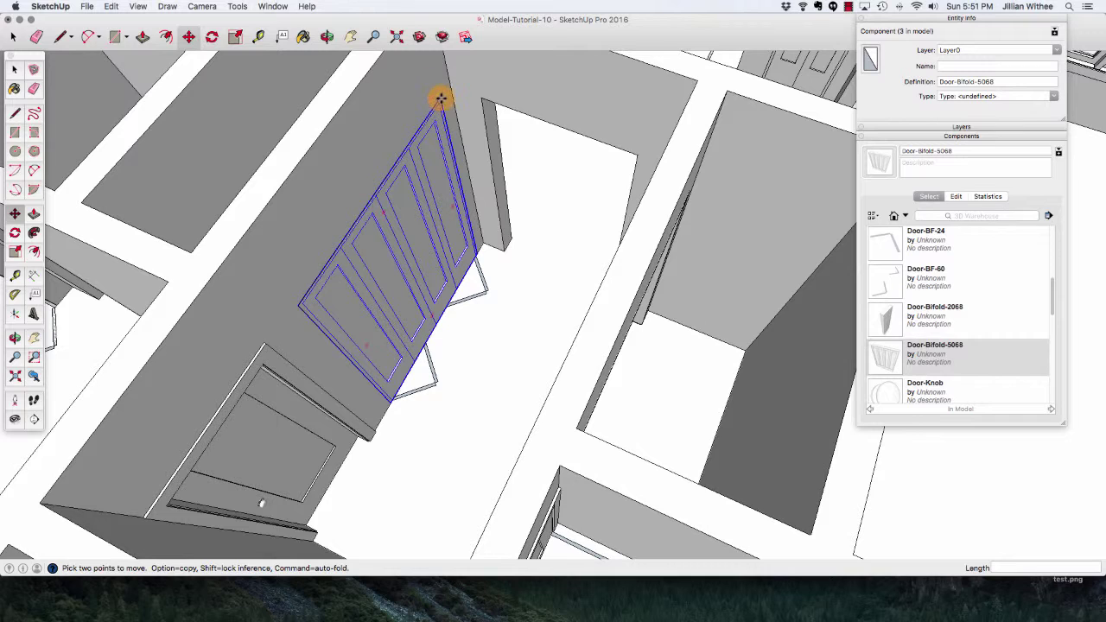
pyautogui.press('alt')
pyautogui.click(441, 98)
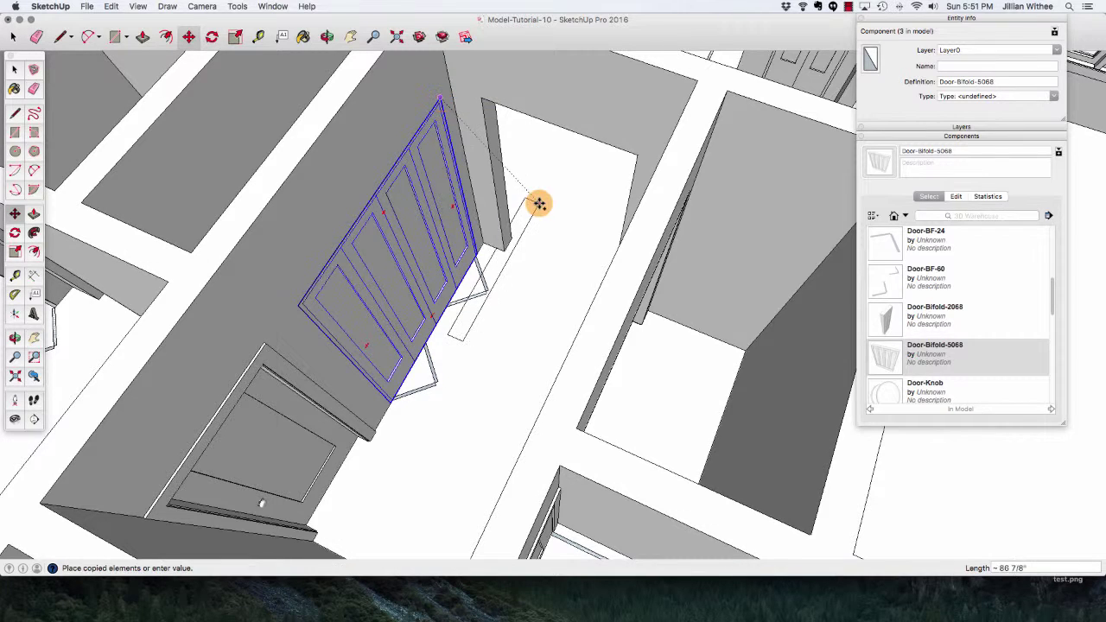
pyautogui.scroll(-4, 539, 203)
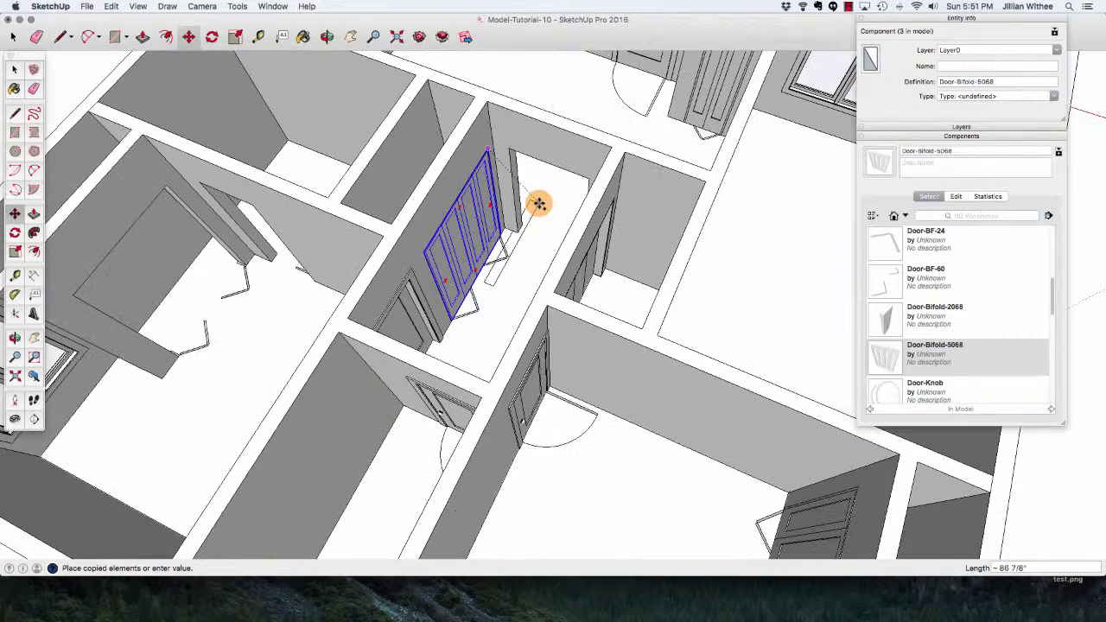
pyautogui.click(164, 186)
pyautogui.scroll(-3, 346, 259)
pyautogui.press('space')
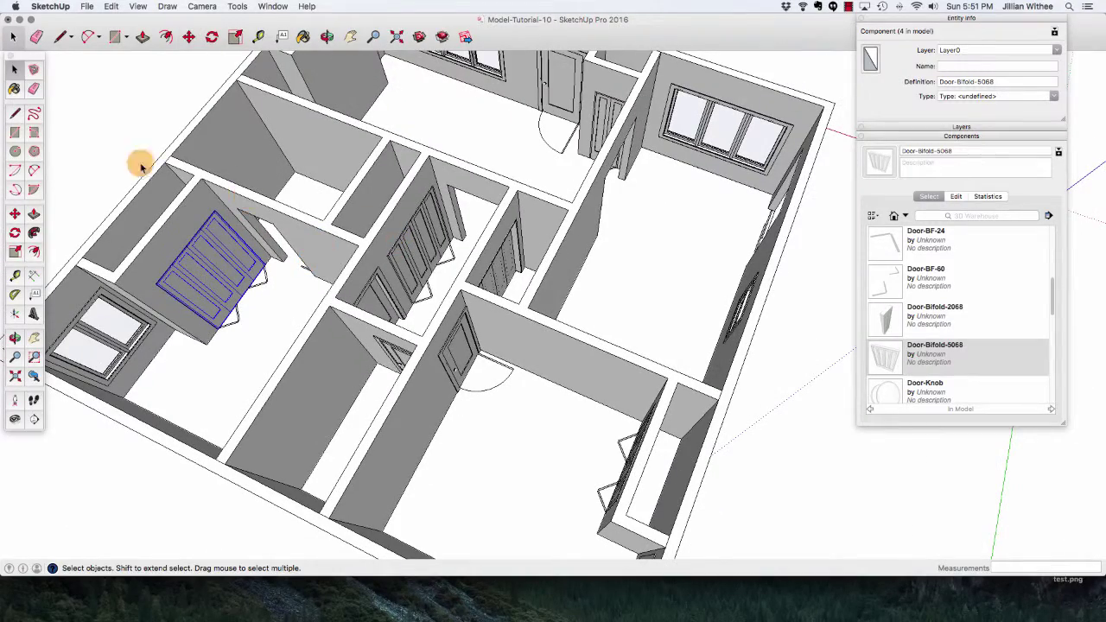
pyautogui.click(99, 124)
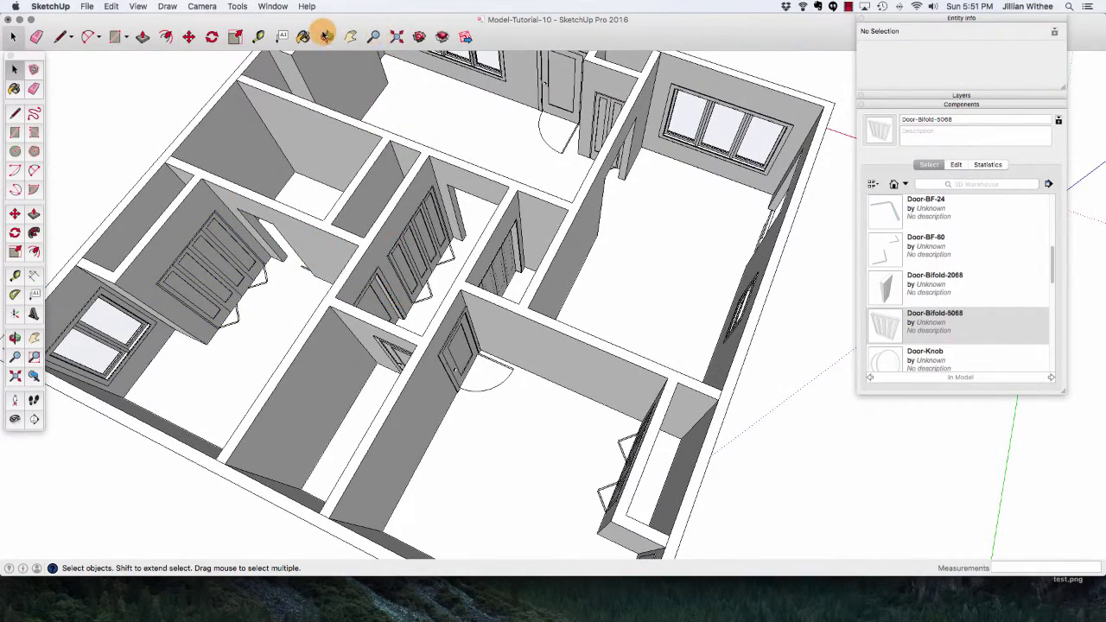
pyautogui.click(326, 35)
pyautogui.moveTo(262, 217); pyautogui.dragTo(633, 177)
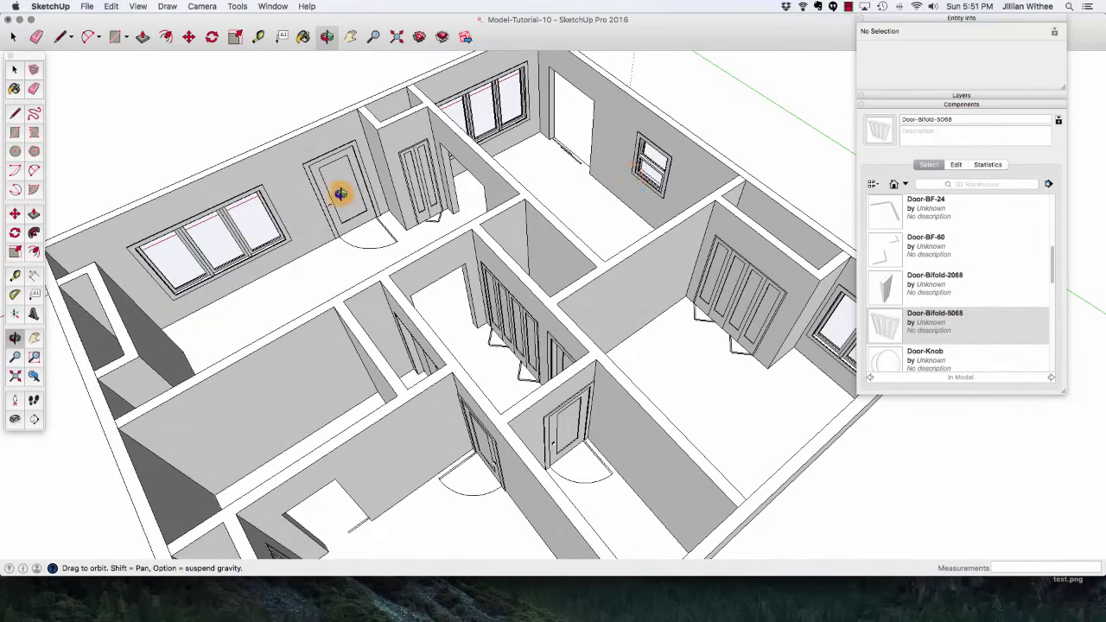
pyautogui.moveTo(467, 295); pyautogui.dragTo(400, 472)
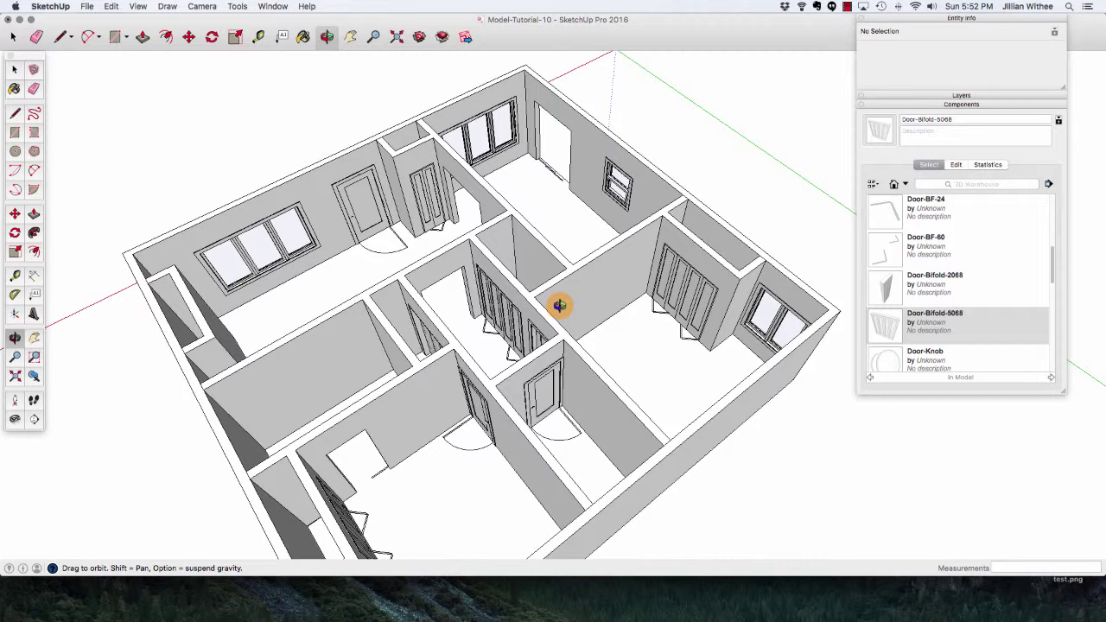
pyautogui.click(852, 6)
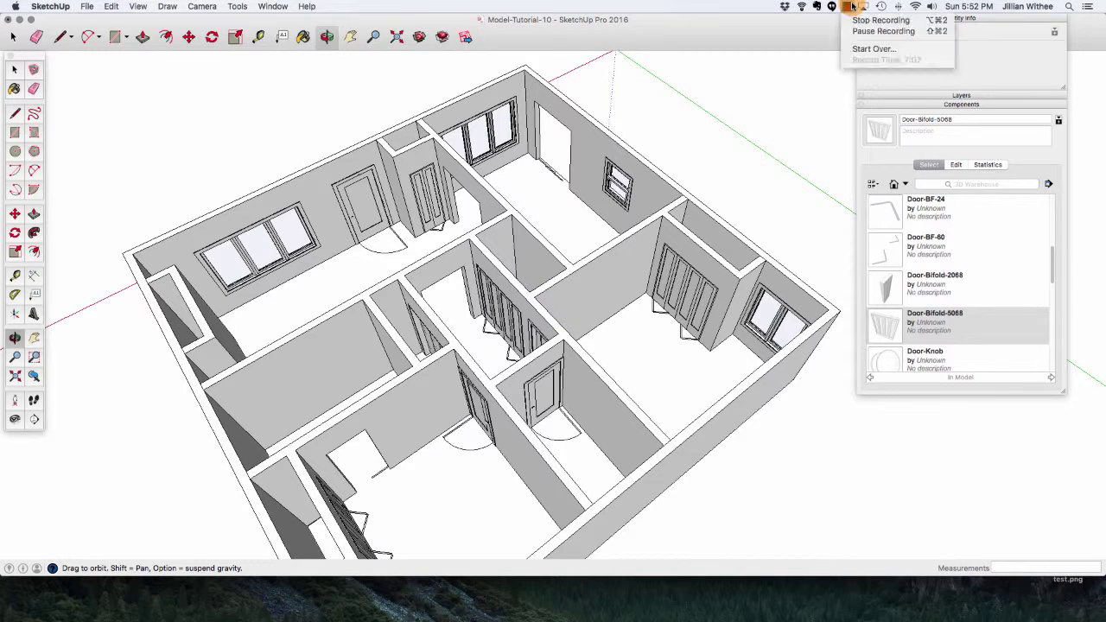
pyautogui.click(847, 39)
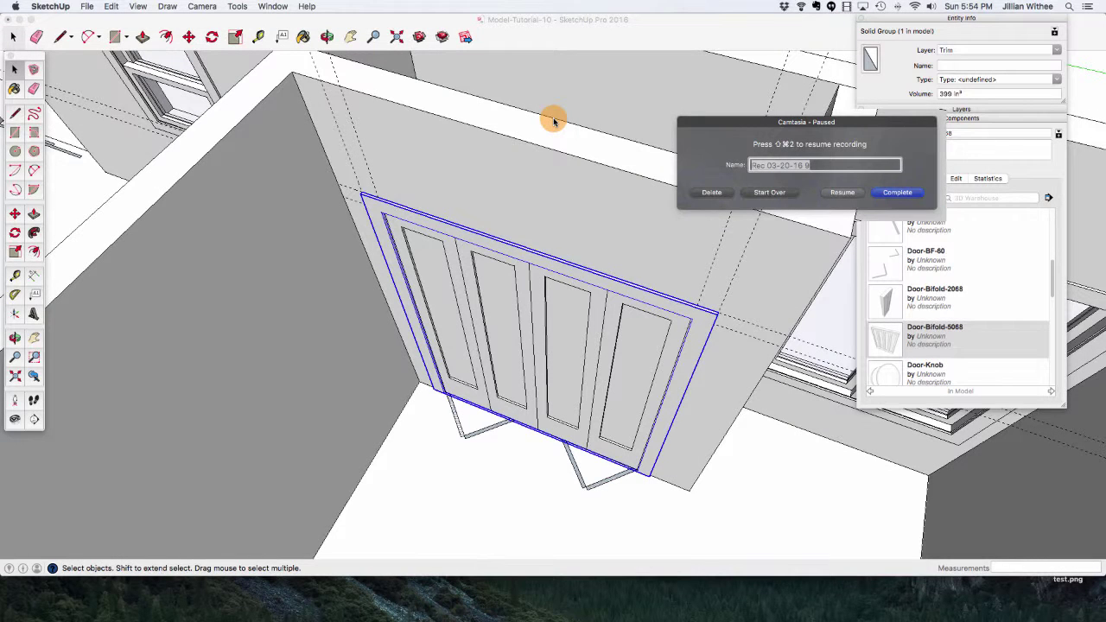
pyautogui.click(843, 192)
# Delete all construction guides from the model.
pyautogui.click(689, 273)
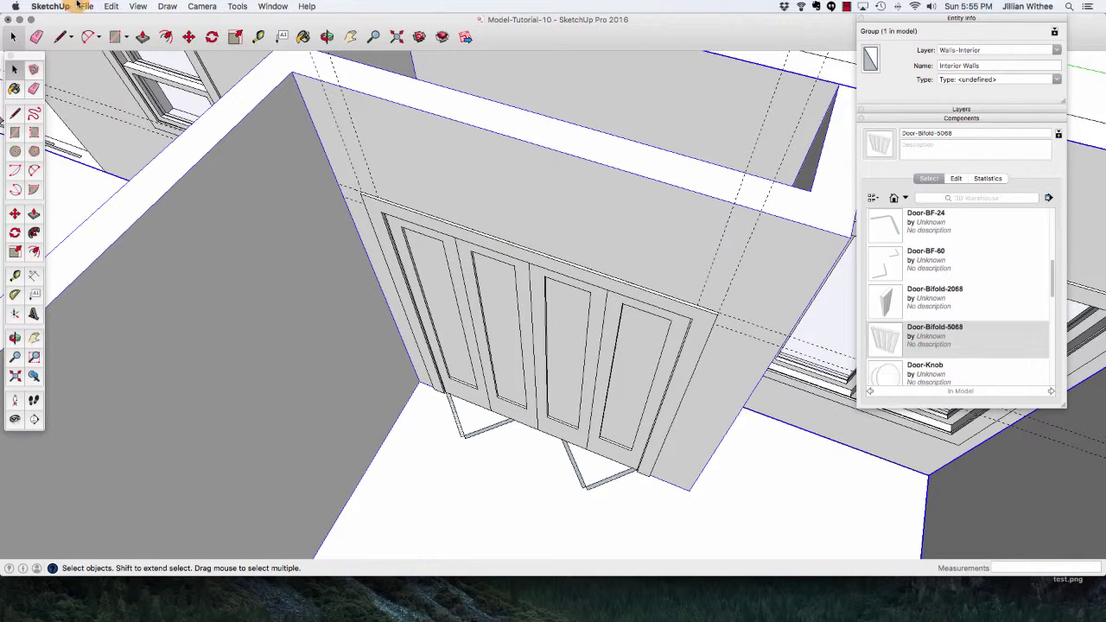
pyautogui.click(113, 6)
pyautogui.click(141, 104)
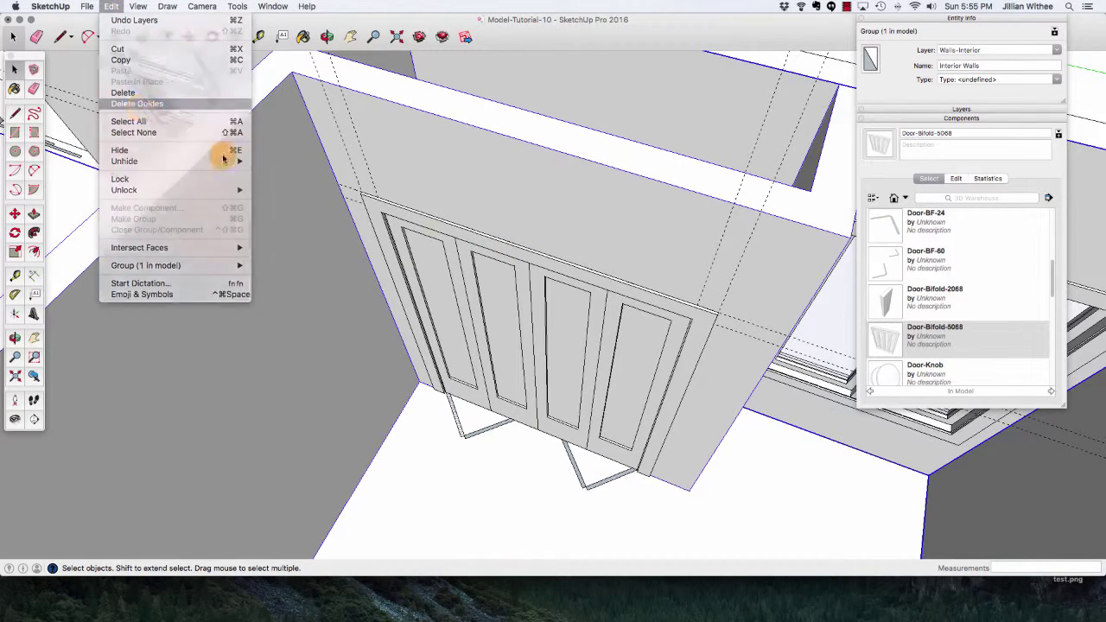
# Copy the Trim-layer casing group from the bottom of the bifold's centre seam to the same point on the wide bifold beside the single door.
pyautogui.click(415, 233)
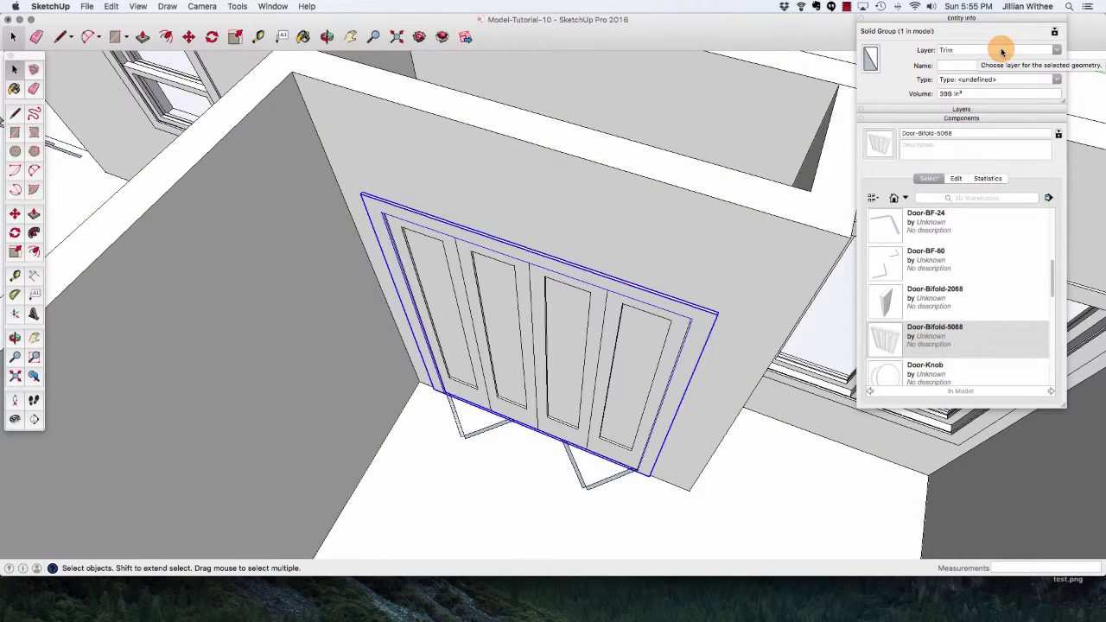
pyautogui.click(188, 37)
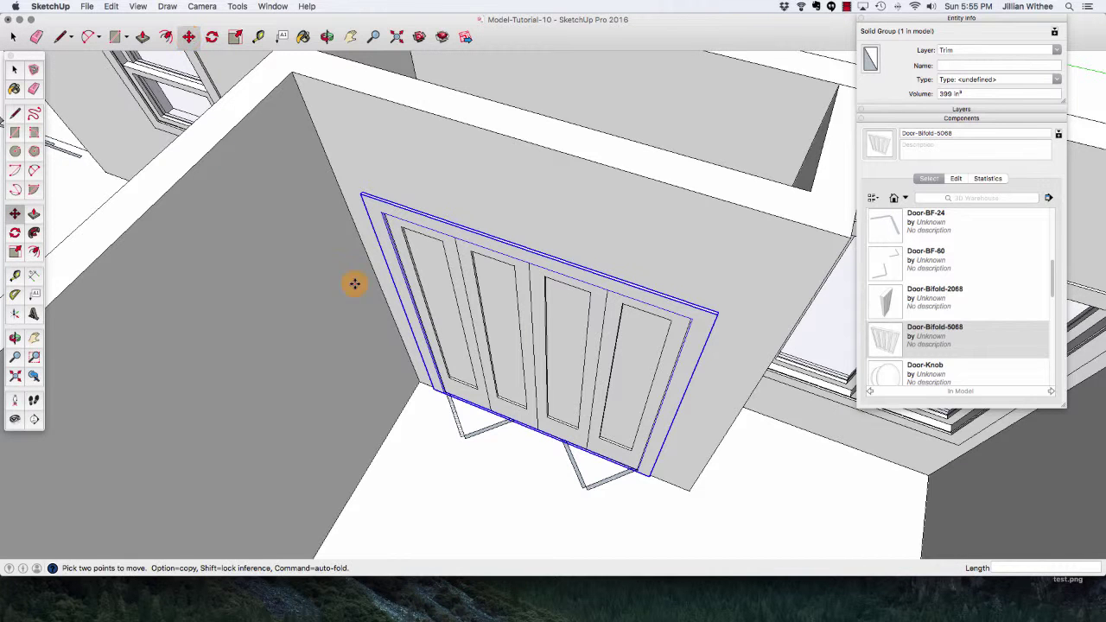
pyautogui.scroll(5, 494, 420)
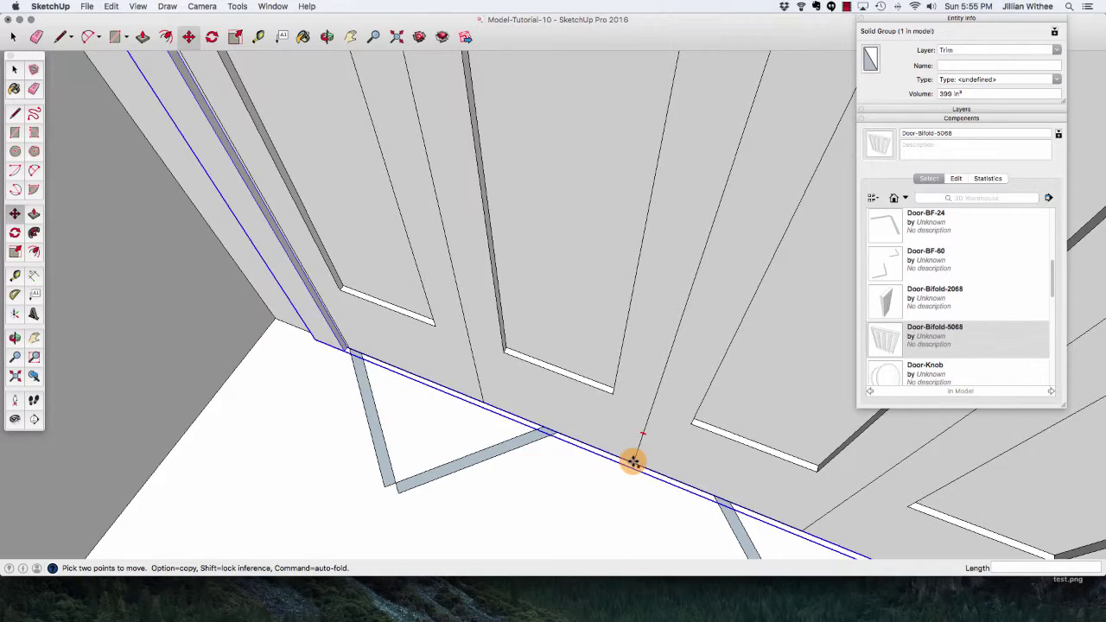
pyautogui.keyDown('alt'); pyautogui.click(634, 462); pyautogui.keyUp('alt')
pyautogui.moveTo(559, 400); pyautogui.dragTo(673, 343, button='middle')
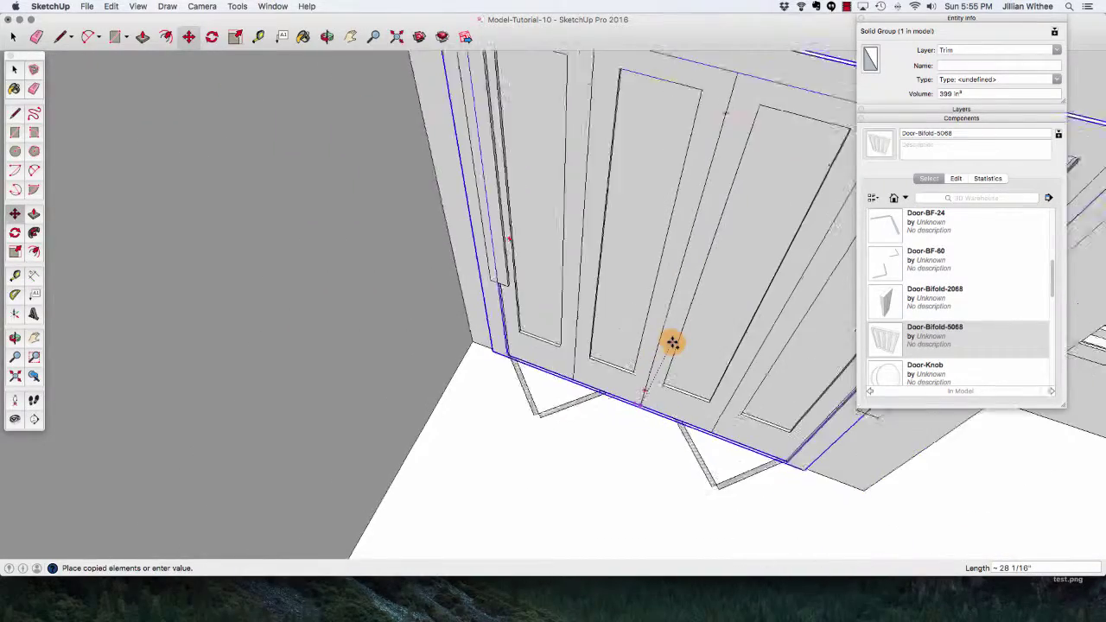
pyautogui.scroll(-10, 673, 343)
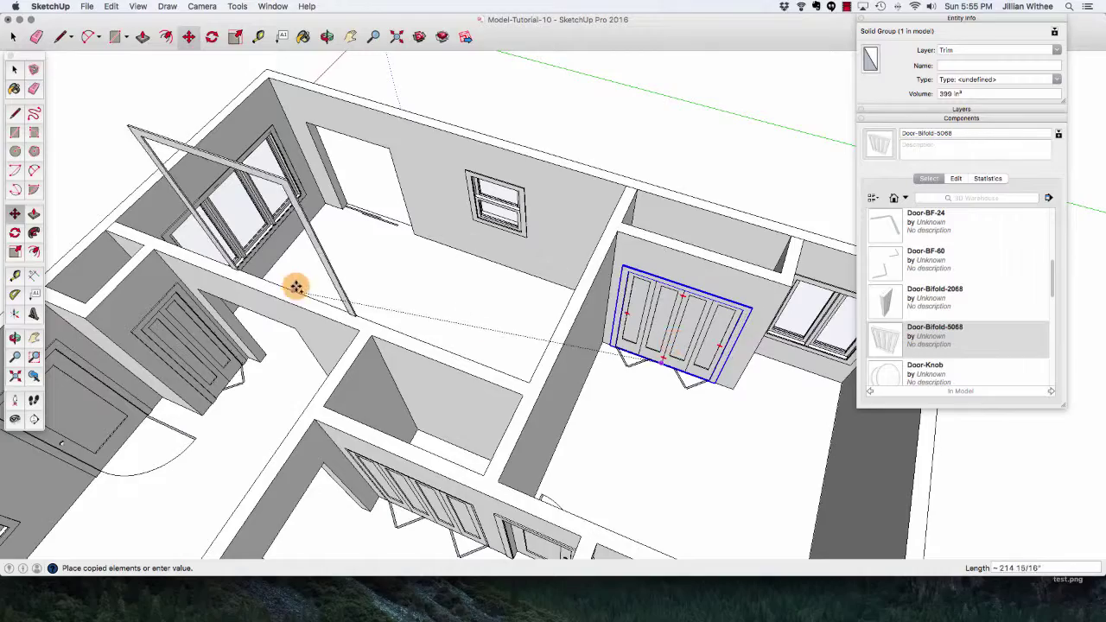
pyautogui.scroll(-5, 296, 287)
pyautogui.scroll(8, 407, 437)
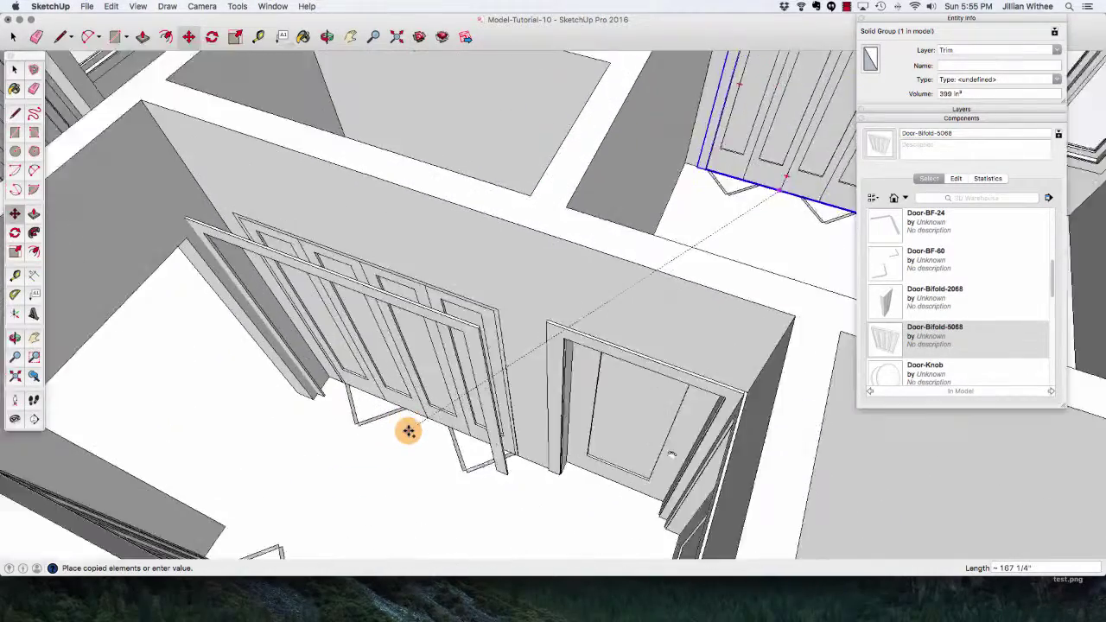
pyautogui.scroll(4, 408, 430)
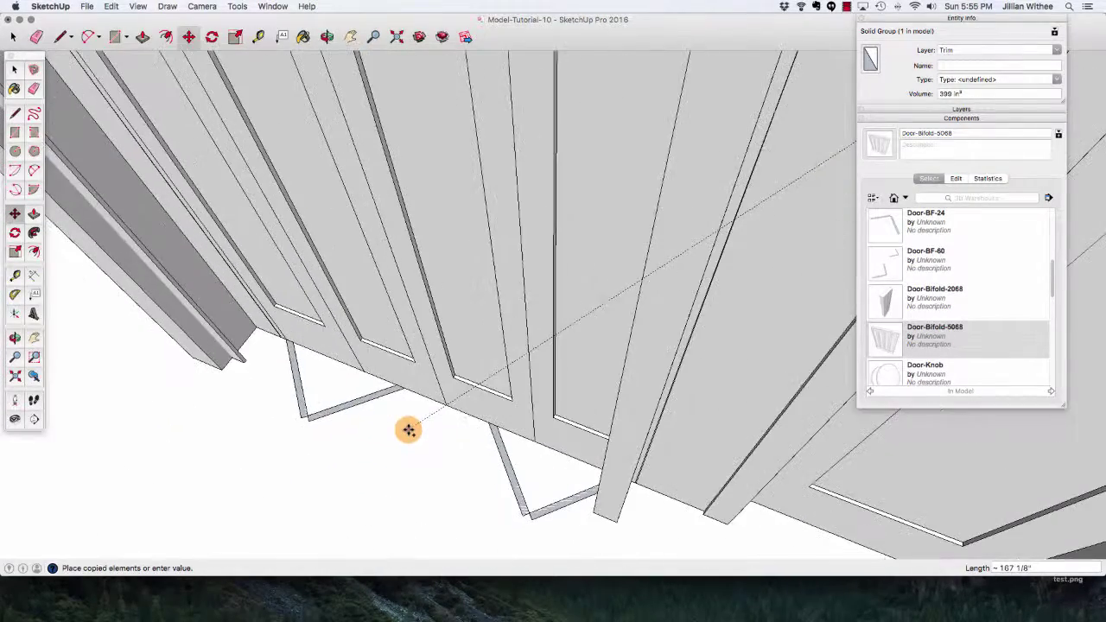
pyautogui.click(443, 402)
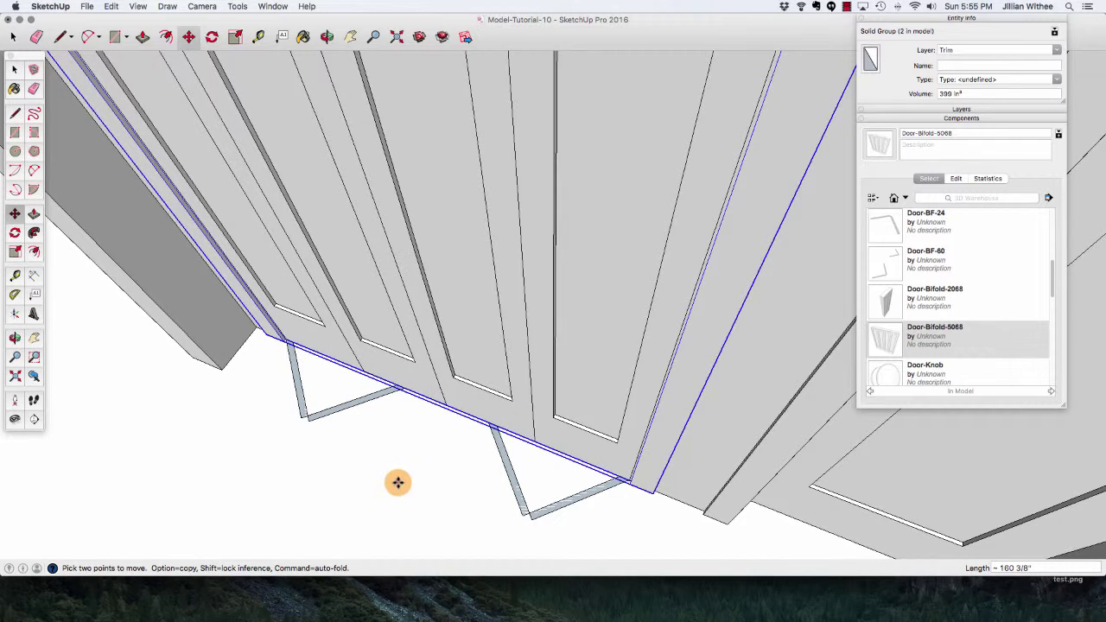
pyautogui.scroll(1, 399, 478)
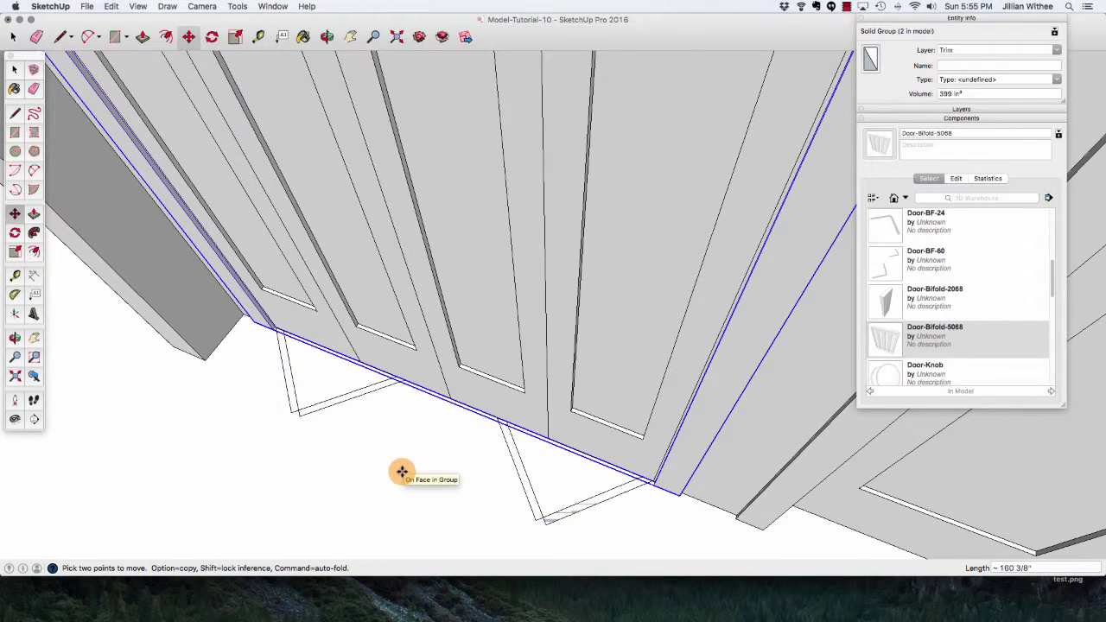
pyautogui.scroll(-5, 427, 463)
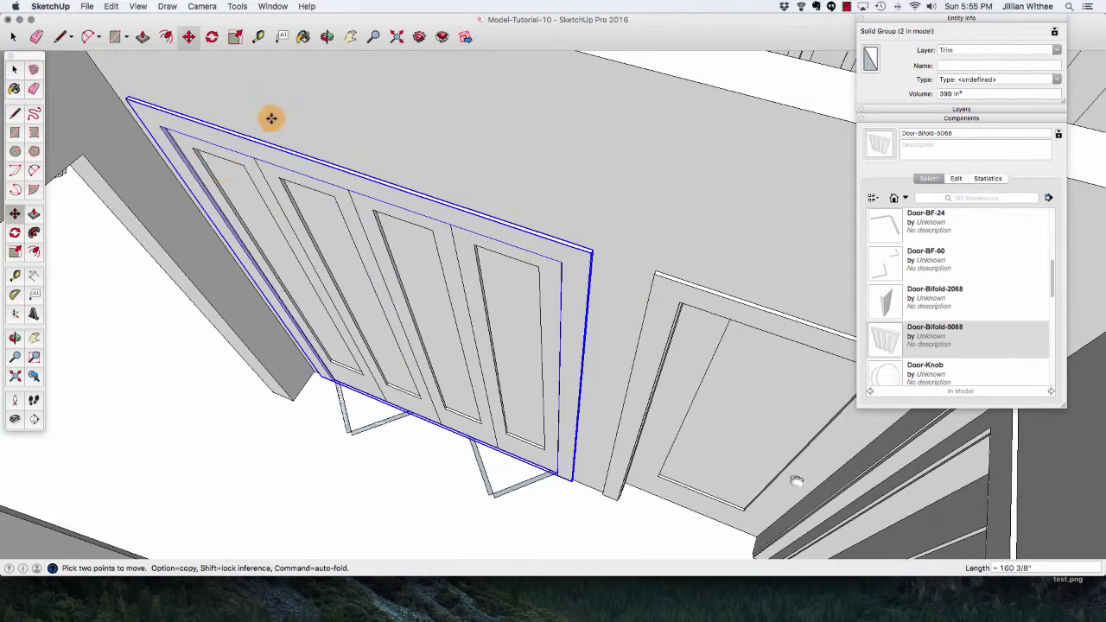
# Copy the casing by its upper corner straight across the room to the upper corner of the opposite wide bifold closet.
pyautogui.click(326, 36)
pyautogui.moveTo(291, 291); pyautogui.dragTo(389, 231)
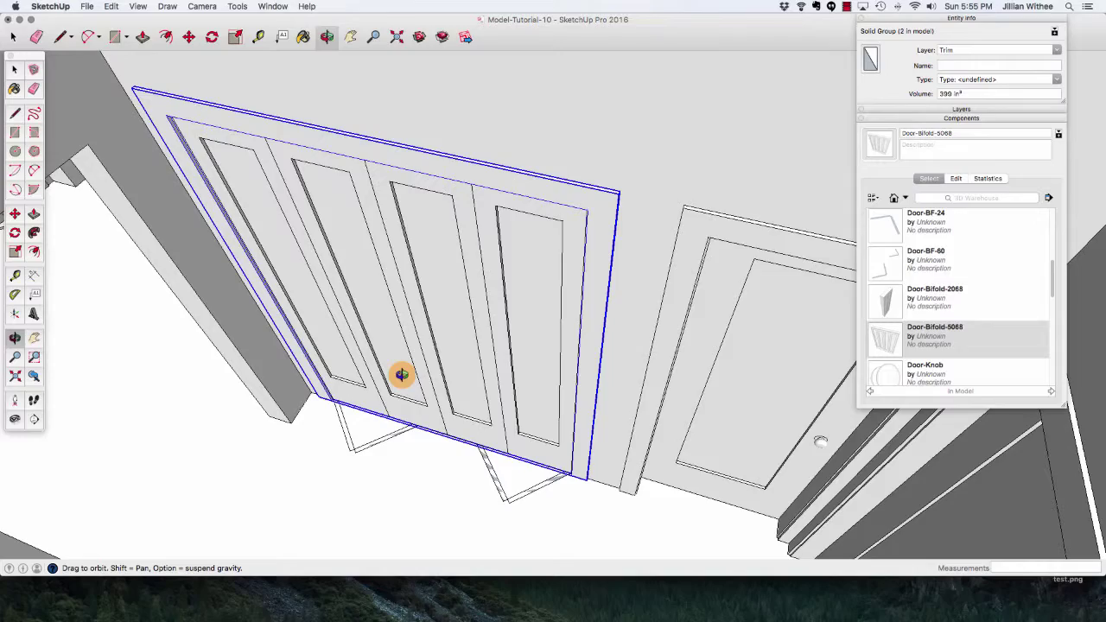
pyautogui.scroll(-6, 306, 289)
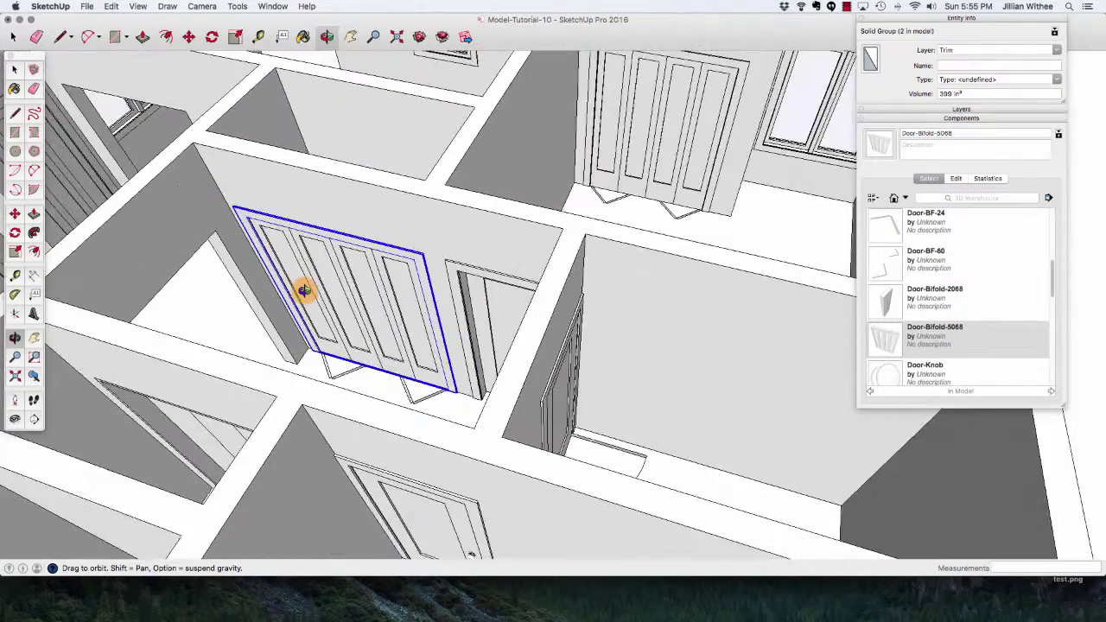
pyautogui.moveTo(306, 288); pyautogui.dragTo(188, 328)
pyautogui.press('m')
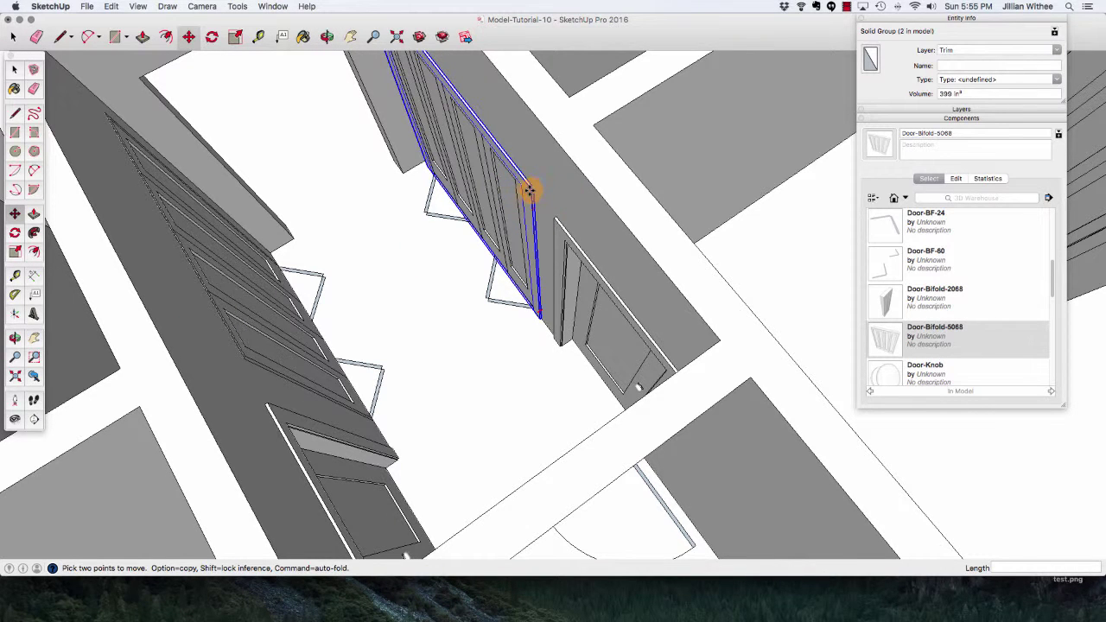
pyautogui.scroll(5, 529, 190)
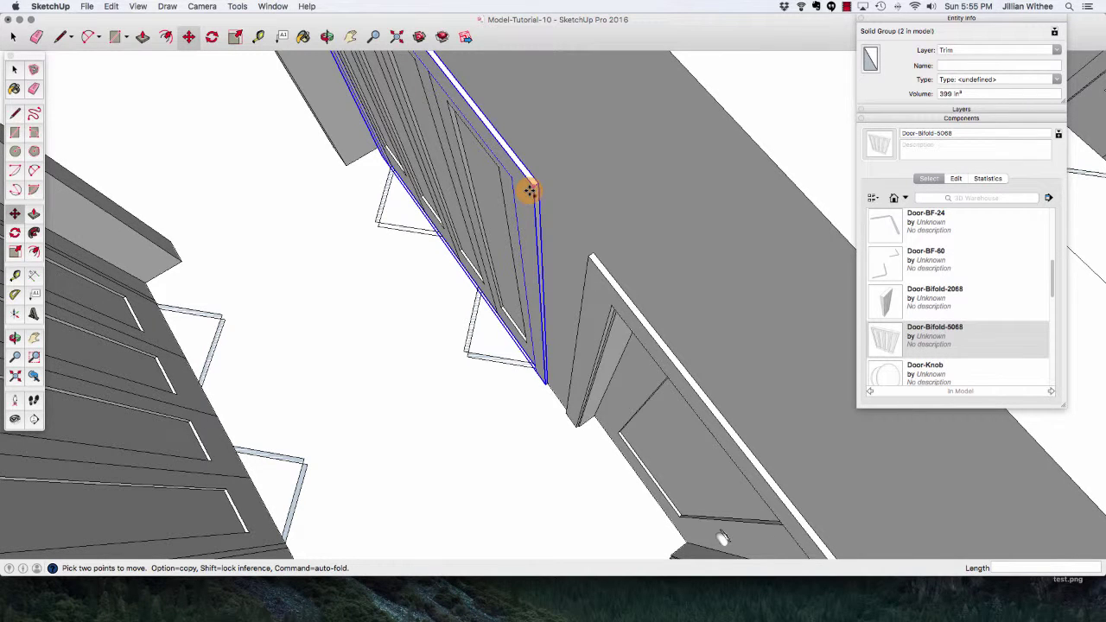
pyautogui.click(529, 190)
pyautogui.press('alt')
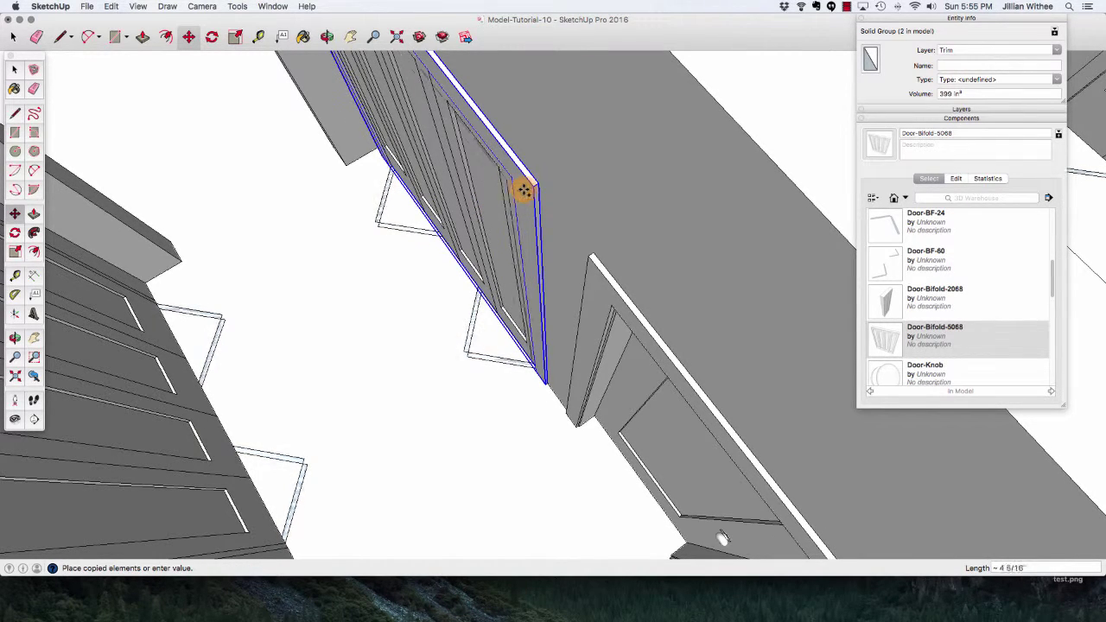
pyautogui.press('Escape')
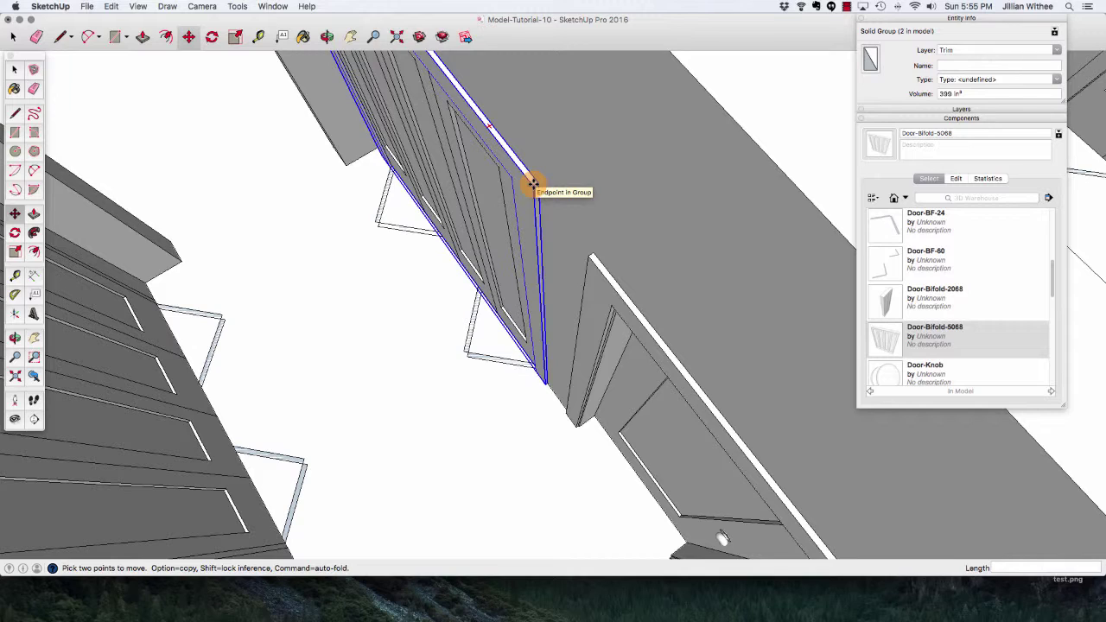
pyautogui.click(532, 183)
pyautogui.press('alt')
pyautogui.scroll(-5, 457, 210)
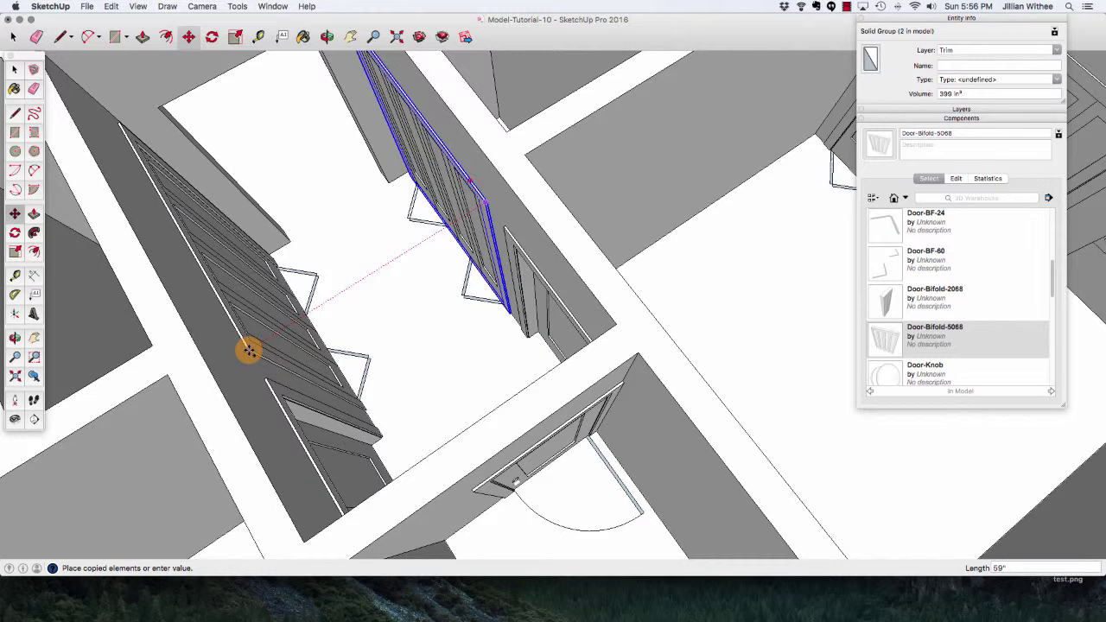
pyautogui.click(249, 350)
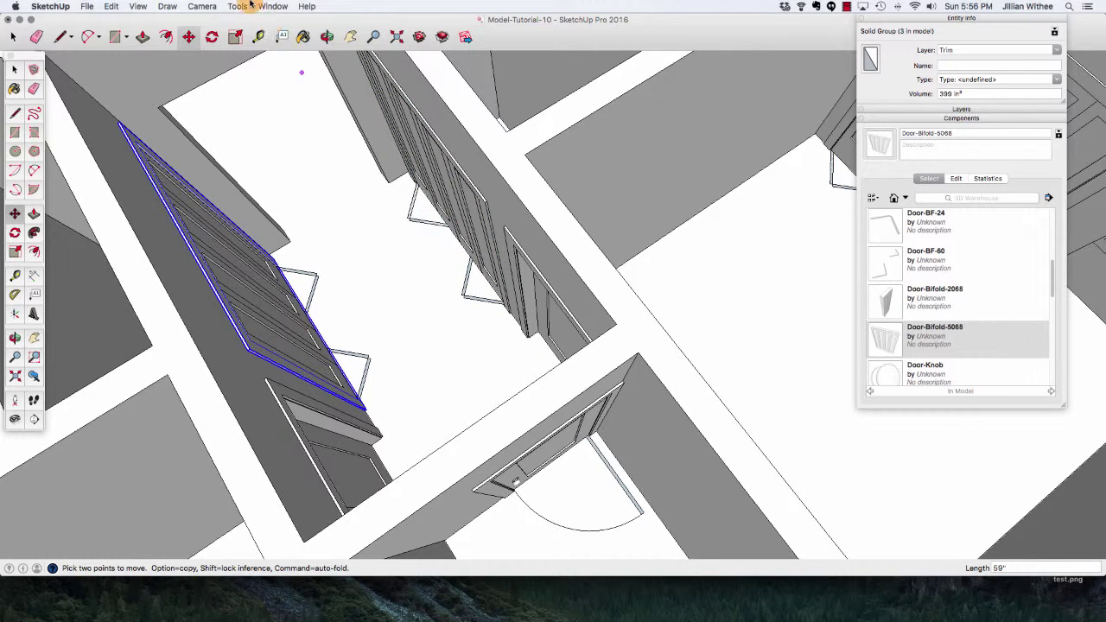
# Copy the selected casing from the bottom of its bifold's centre seam to the same point on the wide bifold closet in the adjoining bedroom.
pyautogui.click(327, 36)
pyautogui.moveTo(540, 311); pyautogui.dragTo(370, 437)
pyautogui.scroll(8, 432, 242)
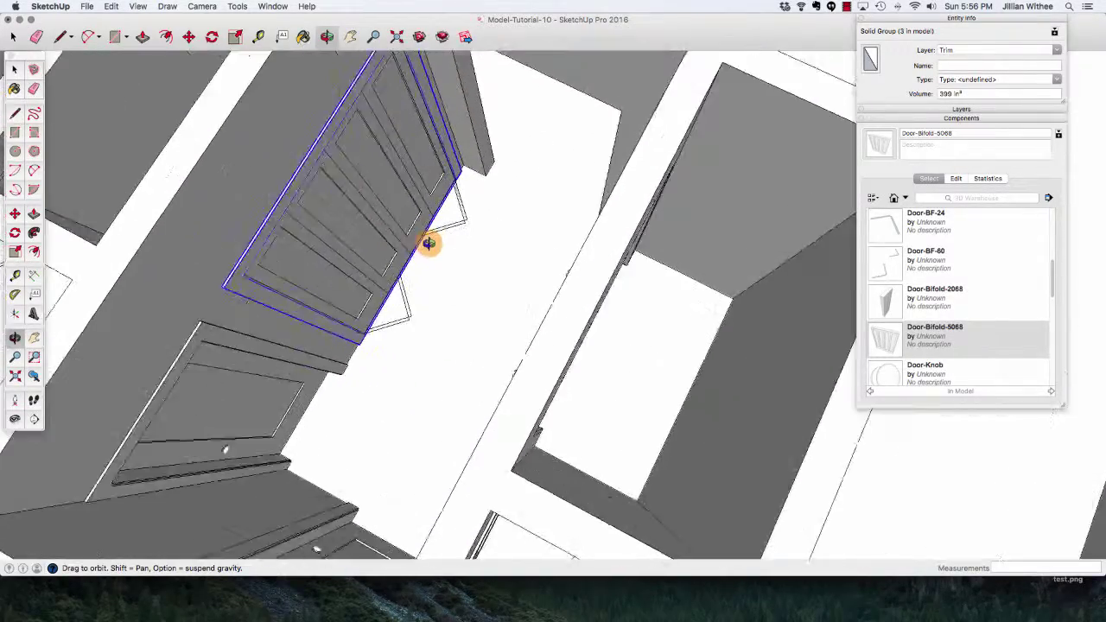
pyautogui.press('m')
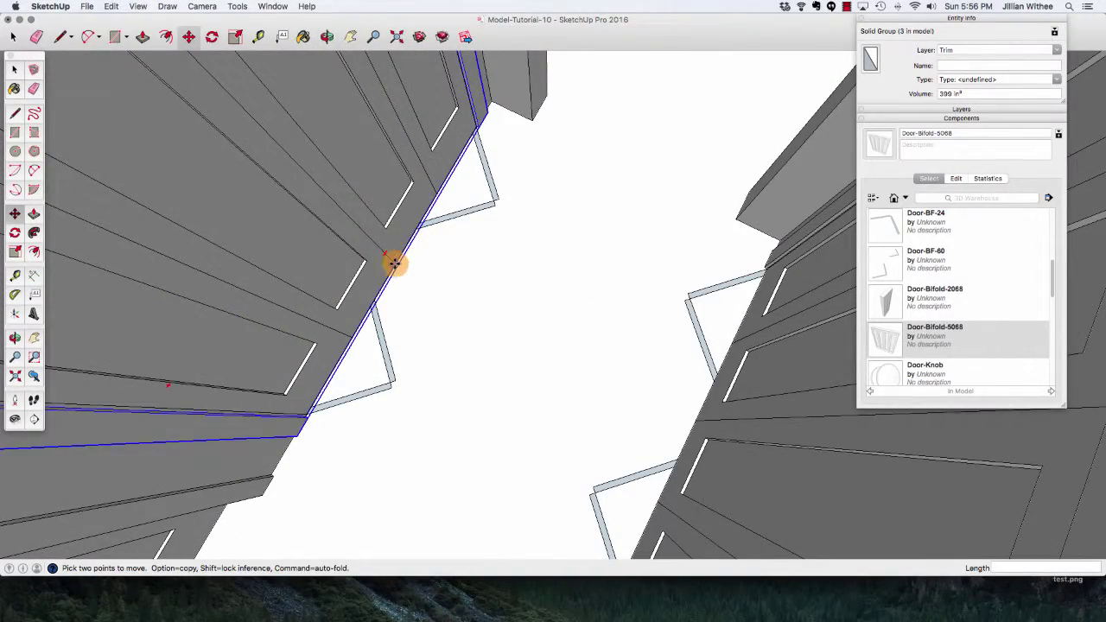
pyautogui.click(394, 264)
pyautogui.press('alt')
pyautogui.scroll(-8, 522, 275)
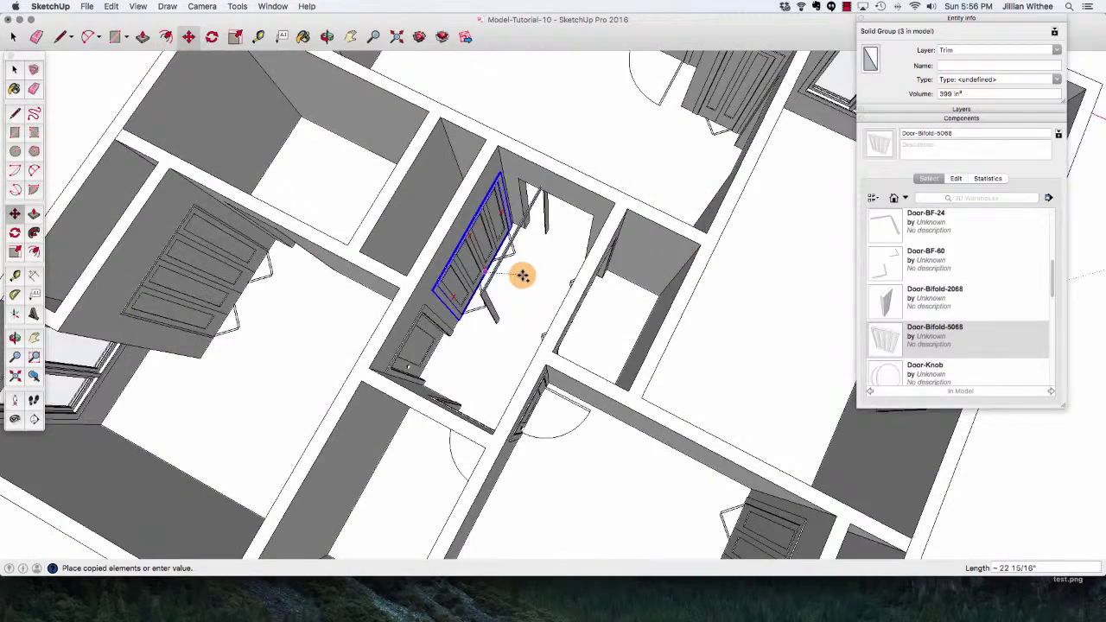
pyautogui.click(250, 302)
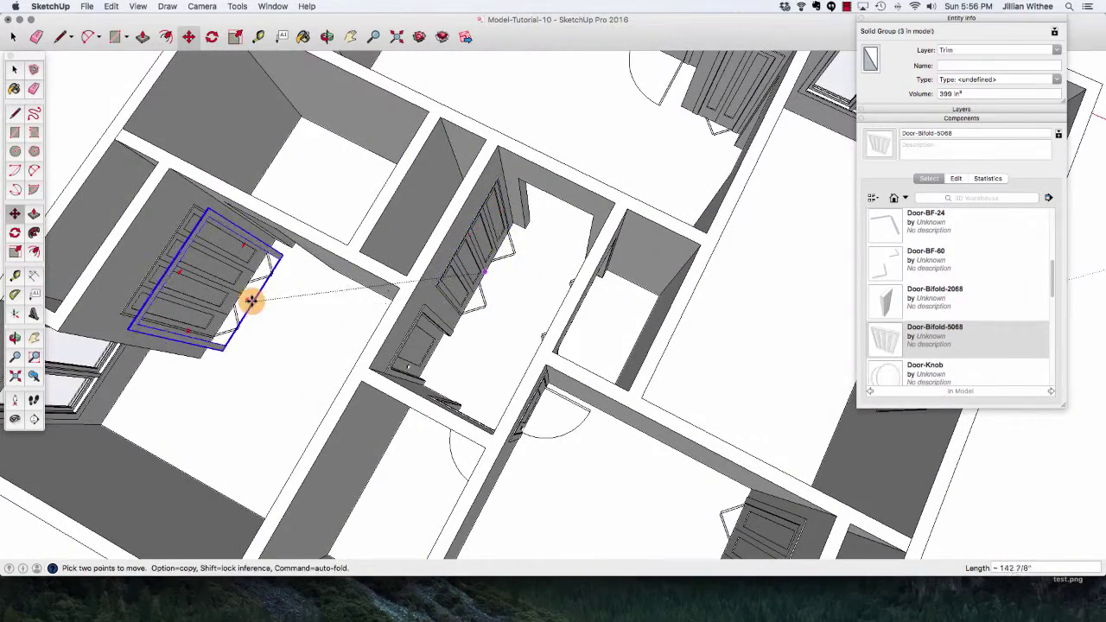
pyautogui.press('space')
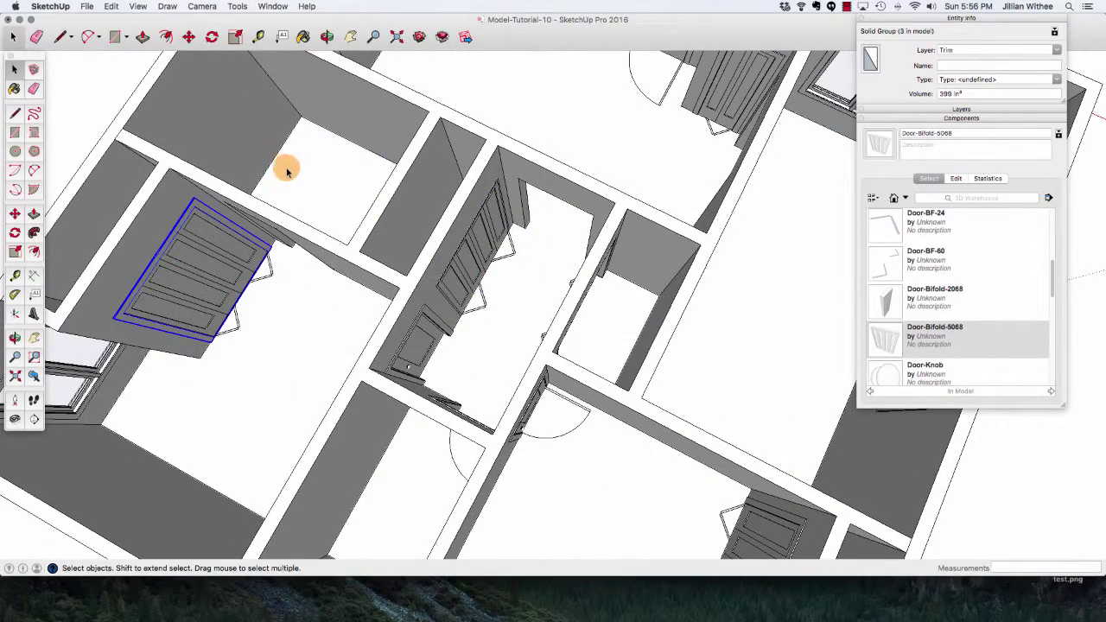
pyautogui.scroll(-3, 286, 182)
pyautogui.click(153, 166)
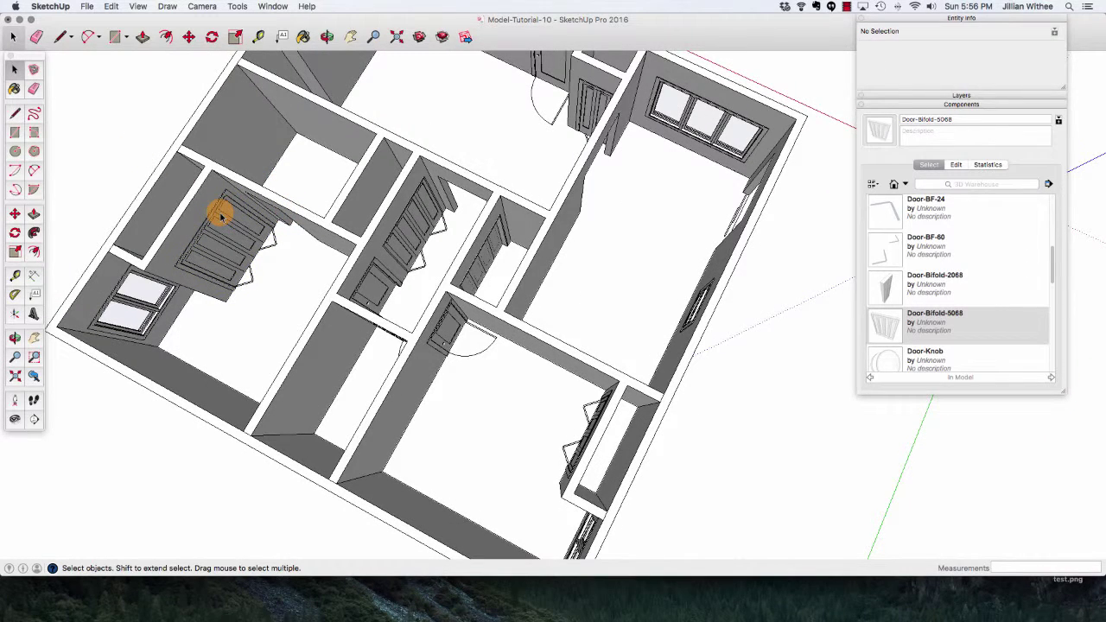
# Examine the doors and casings throughout the house, including the open doorway beside the wide bifold closet in the bedroom.
pyautogui.scroll(4, 278, 234)
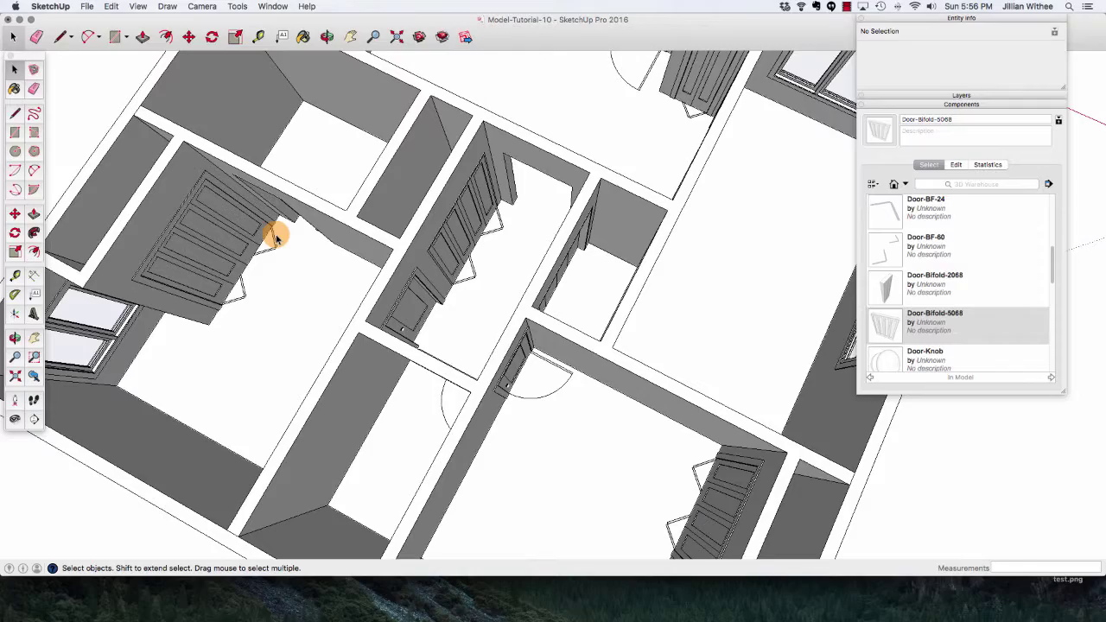
pyautogui.click(326, 37)
pyautogui.moveTo(268, 285); pyautogui.dragTo(600, 201)
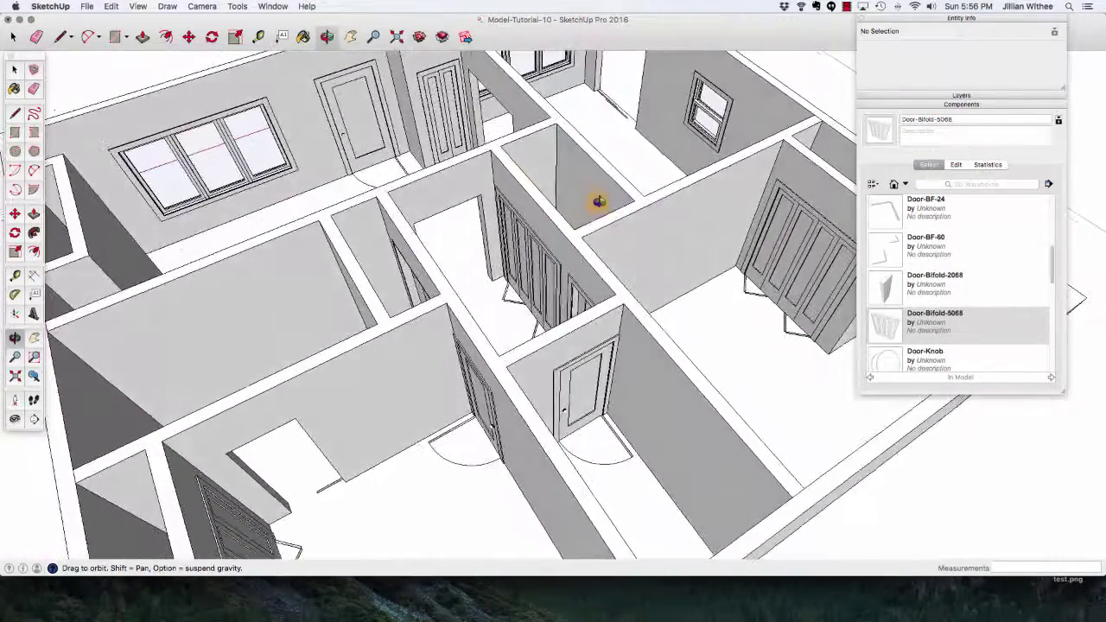
pyautogui.scroll(-6, 412, 390)
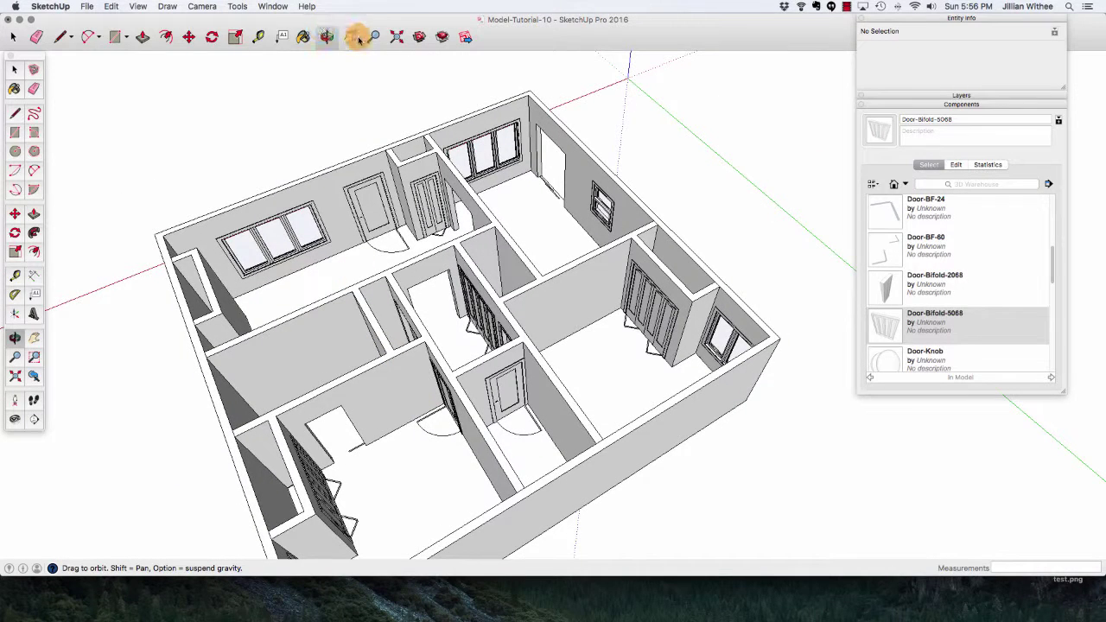
pyautogui.click(398, 38)
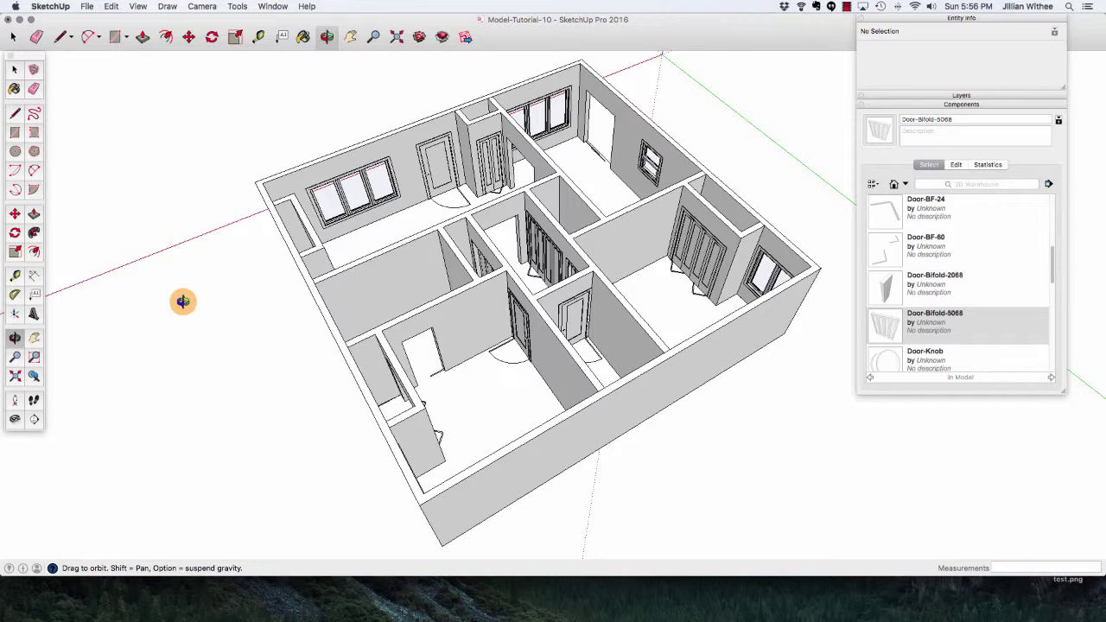
pyautogui.moveTo(447, 383)
pyautogui.mouseDown()
pyautogui.moveTo(401, 386)
pyautogui.moveTo(459, 383)
pyautogui.mouseUp()
pyautogui.scroll(6, 437, 358)
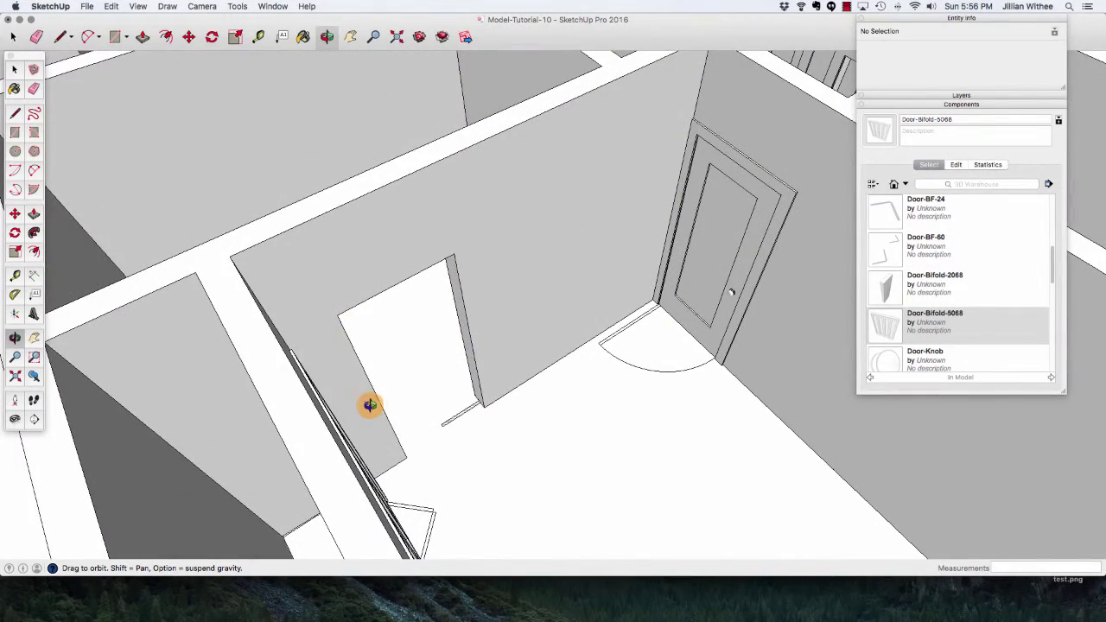
pyautogui.scroll(-5, 370, 406)
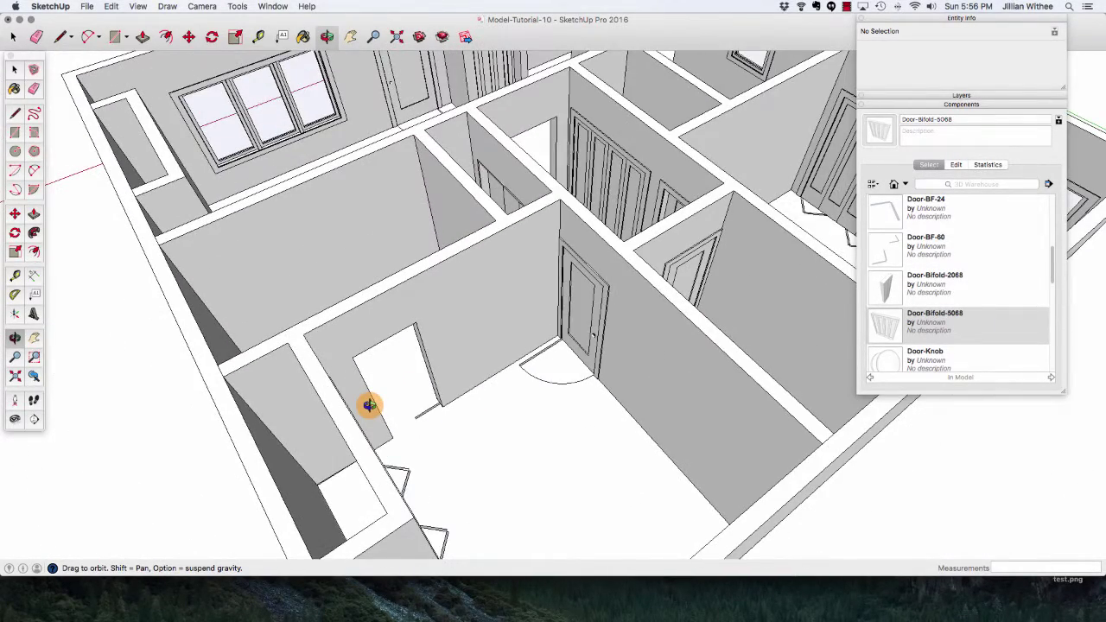